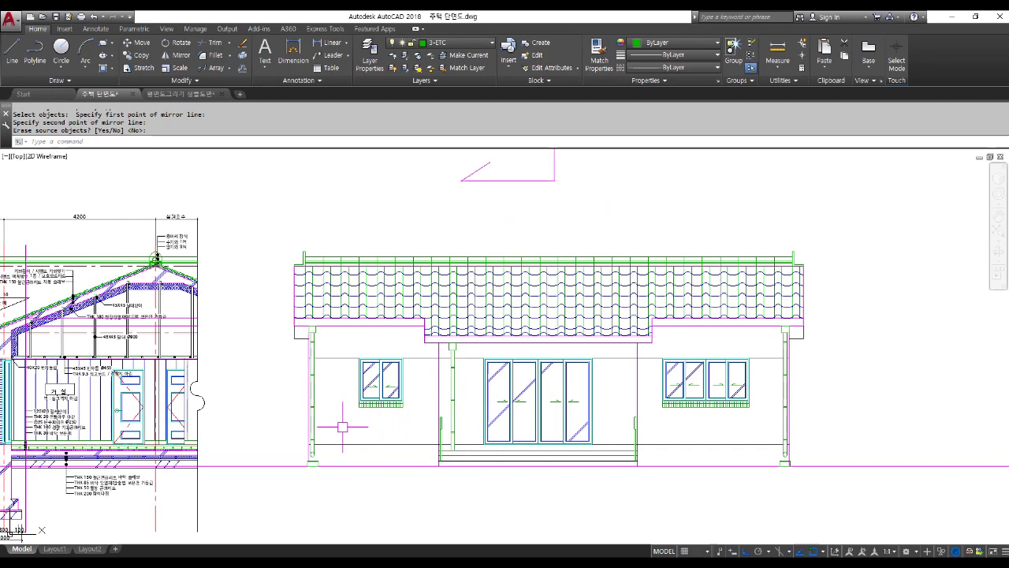
- Offset the side and bottom edges of the left eave box 100 inward and join the two new lines at the corner with Fillet
scroll(268, 334, up, 4)
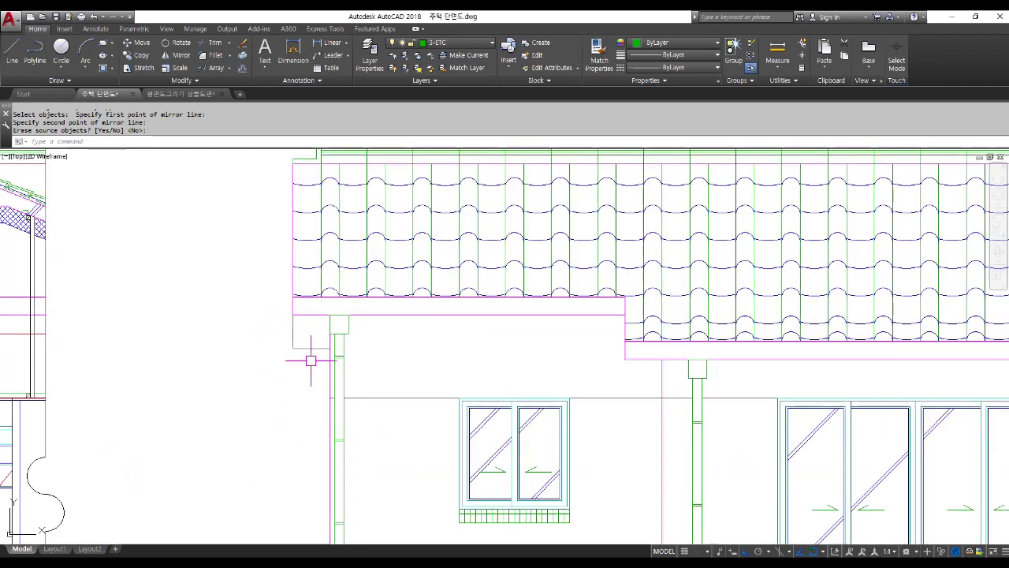
text(o)
key(Return)
text(100)
key(Return)
scroll(269, 343, up, 4)
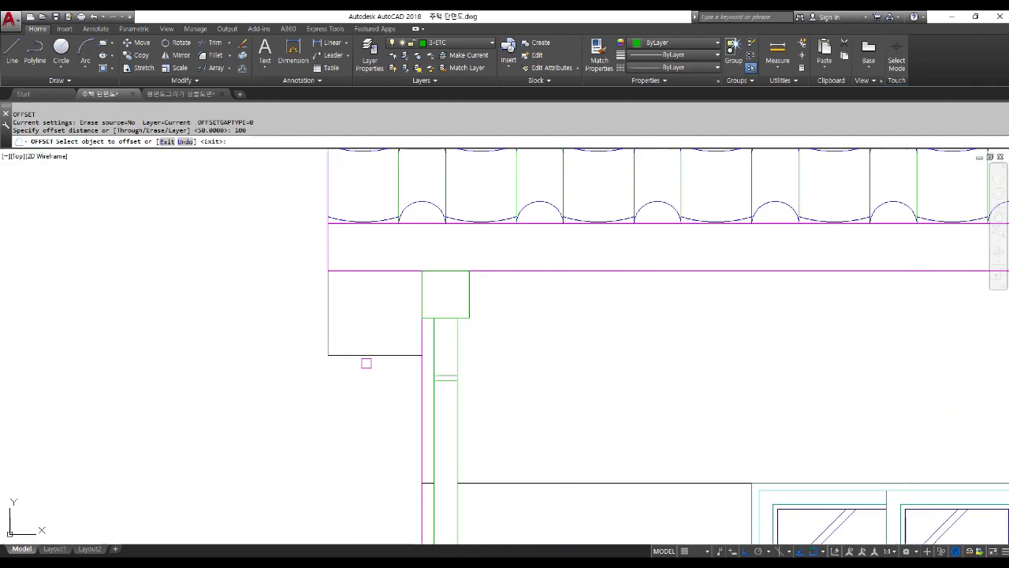
click(328, 303)
key(Return)
text(f)
key(Return)
click(351, 304)
click(378, 332)
key(Escape)
key(Escape)
- Offset the inner bottom line of the left eave box upward twice at 100 spacing
text(o)
key(Return)
text(100)
key(Return)
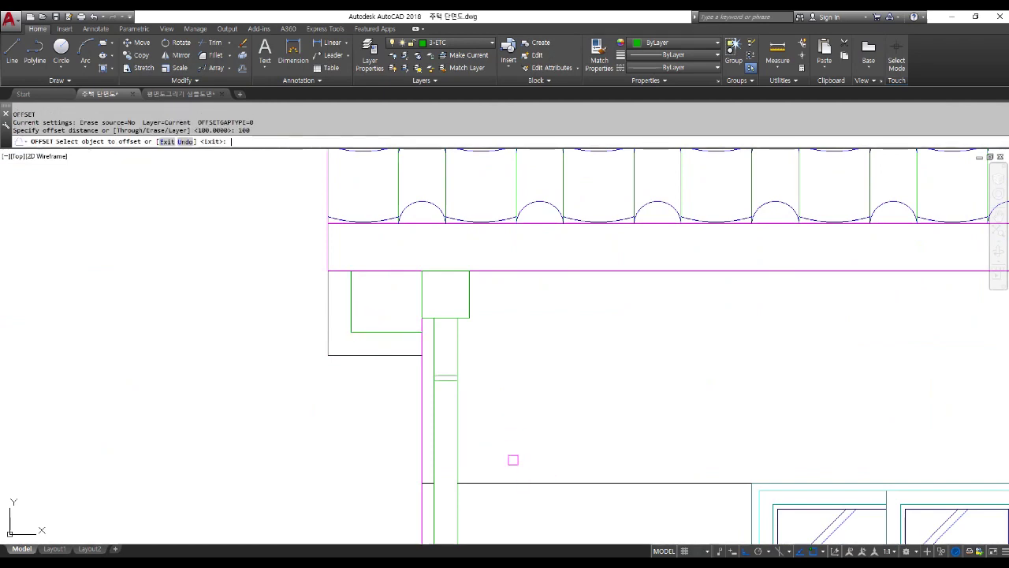
click(391, 331)
click(388, 315)
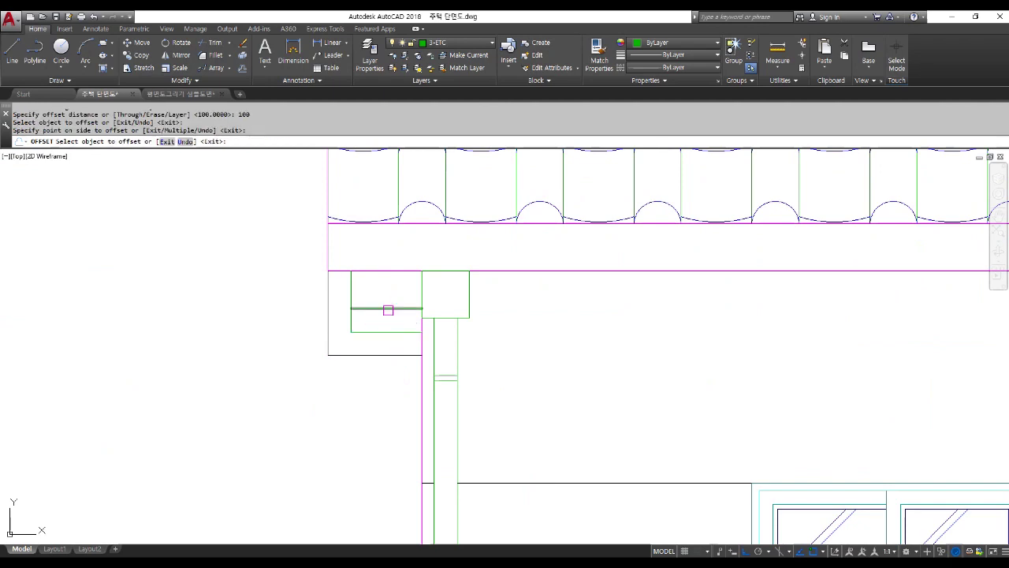
click(386, 308)
click(387, 298)
key(Return)
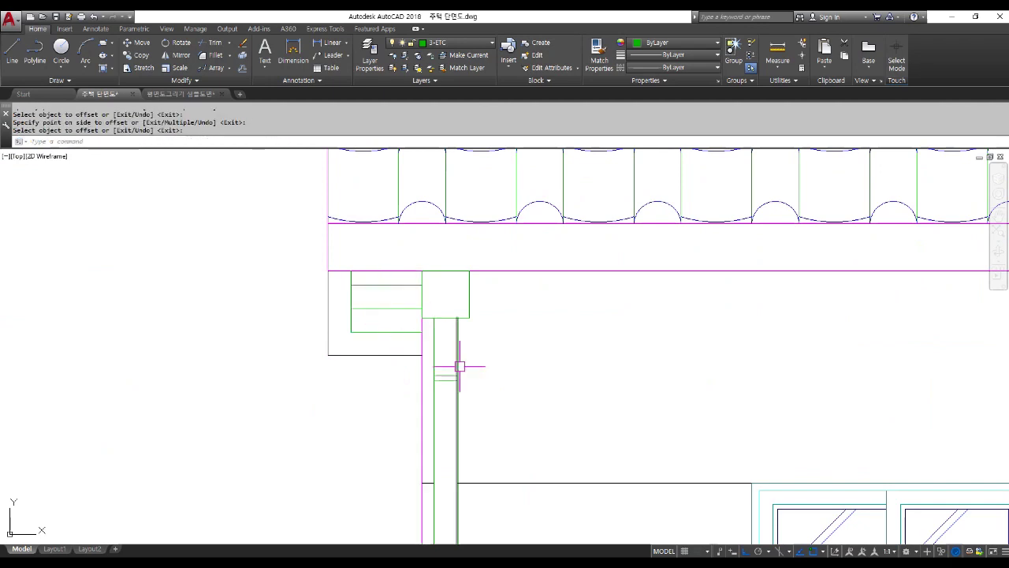
- Mirror the left eave box's inner lines to the right eave about the roof's vertical centre line, keeping the originals
scroll(459, 377, down, 4)
middle_drag(484, 377, 374, 368)
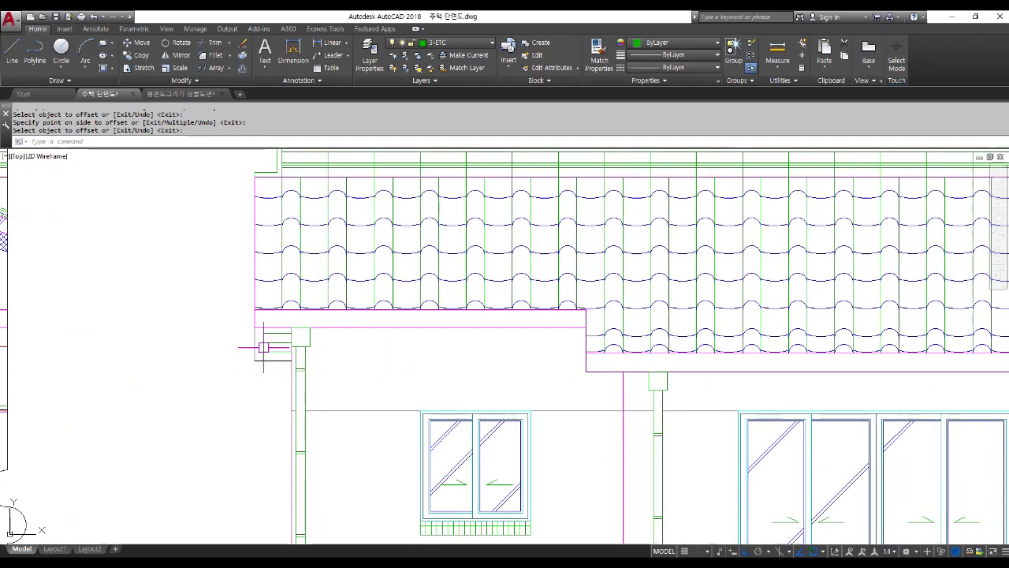
key(Escape)
key(Escape)
text(elect objects:)
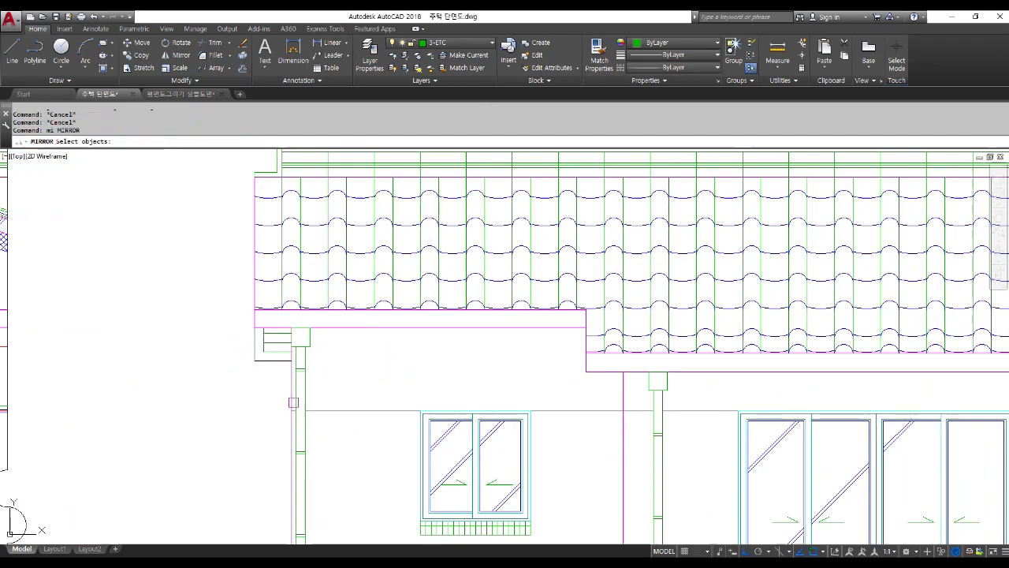
key(Return)
scroll(265, 365, up, 6)
click(307, 331)
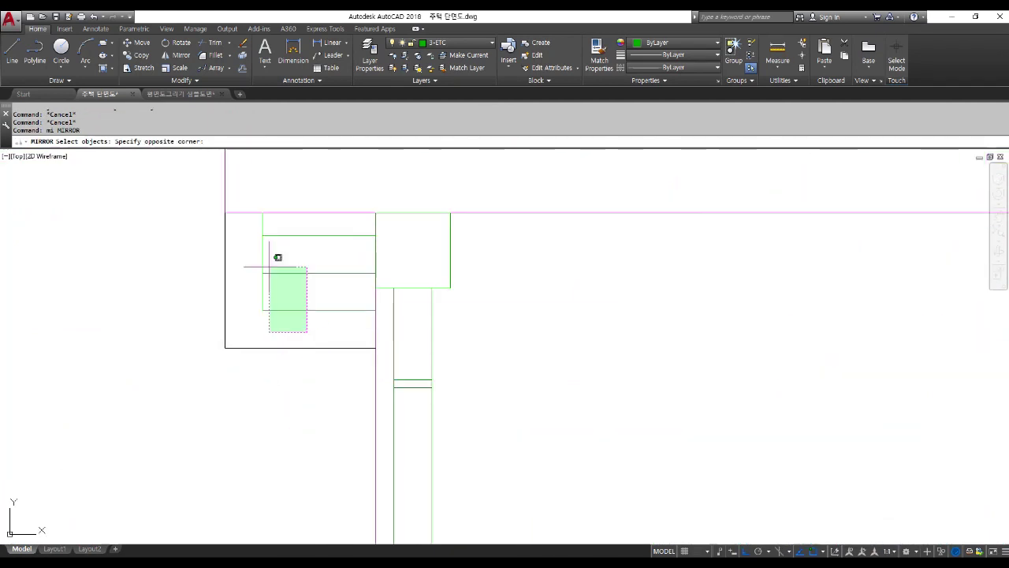
click(258, 206)
key(Return)
scroll(239, 254, down, 6)
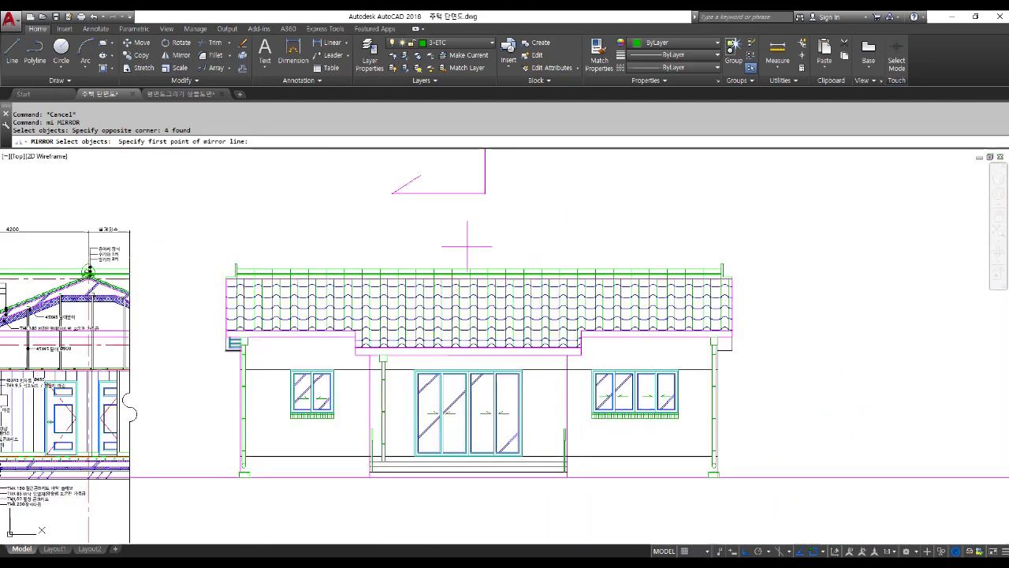
click(478, 269)
click(478, 250)
key(Return)
scroll(740, 358, up, 3)
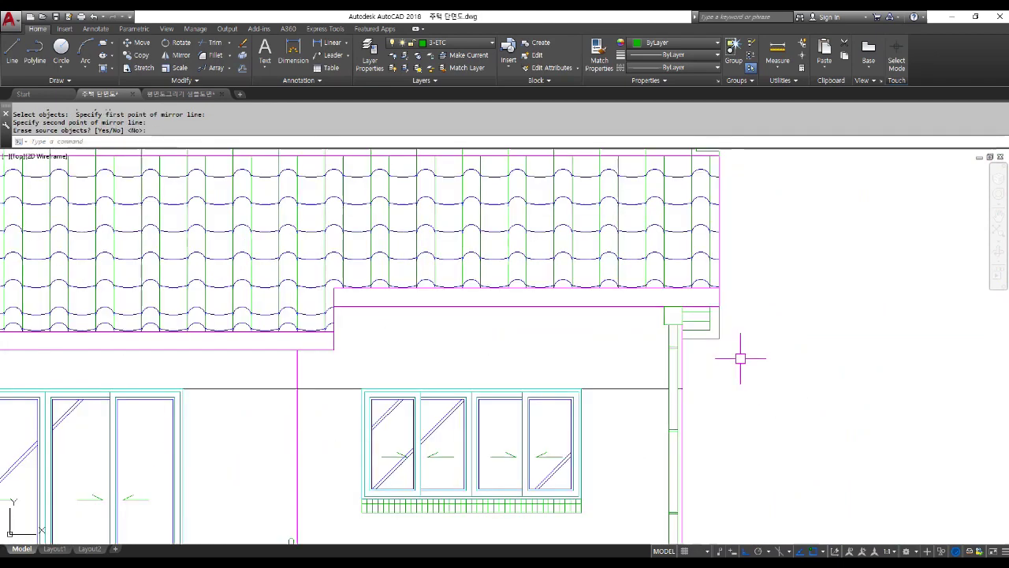
scroll(740, 358, down, 2)
scroll(676, 277, down, 3)
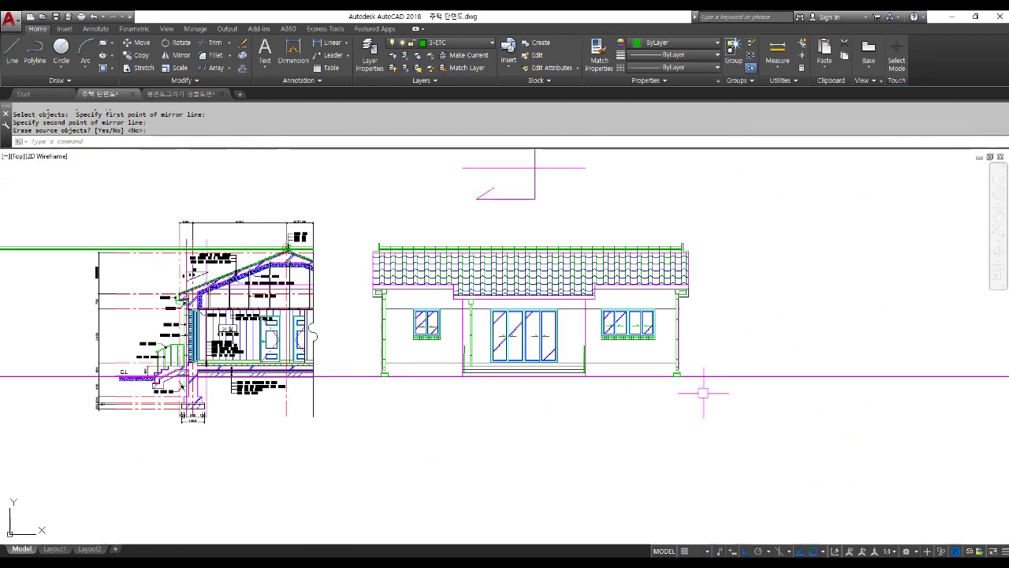
- Make 6-TEXT the current layer
scroll(454, 353, up, 4)
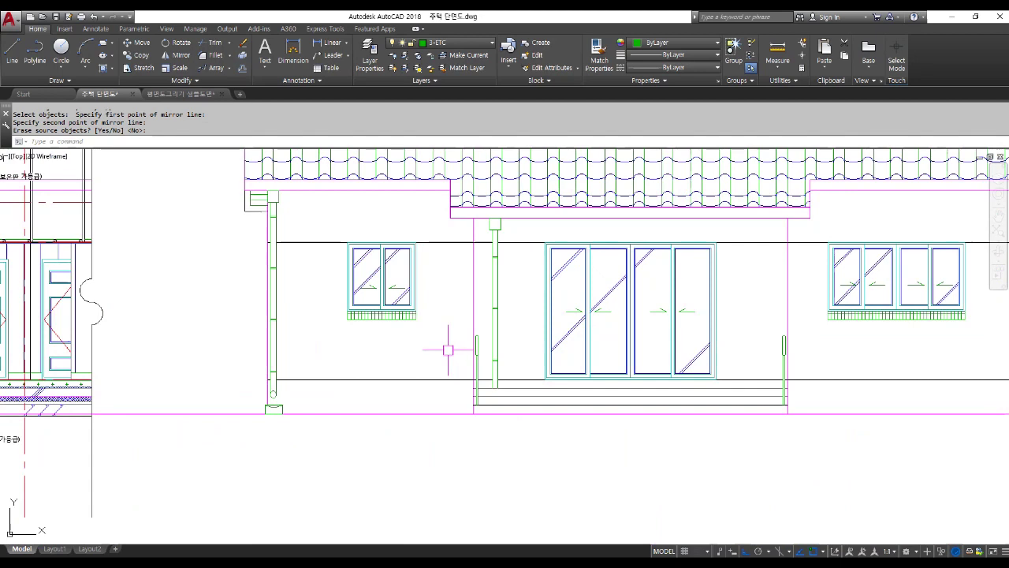
click(456, 43)
click(443, 133)
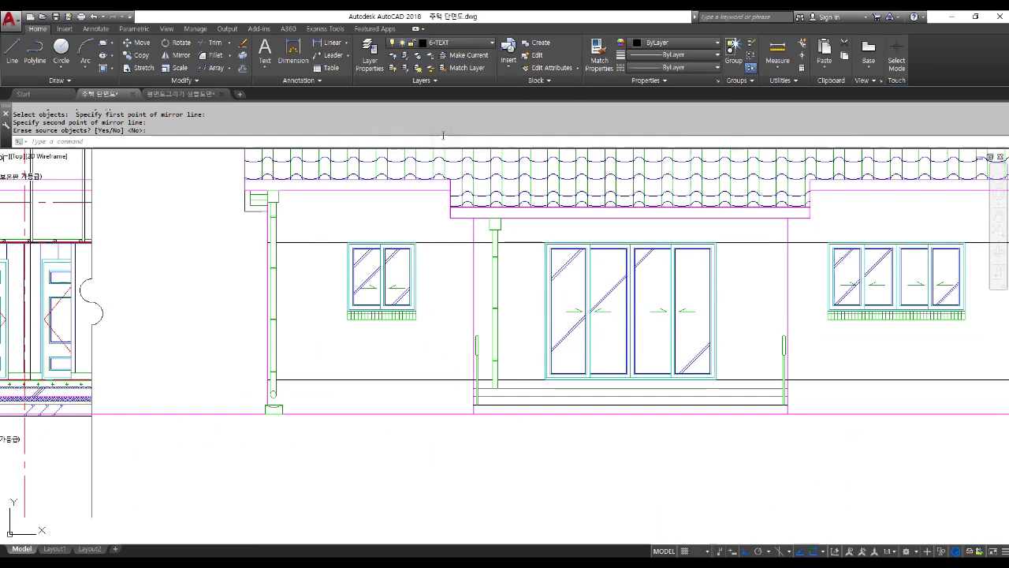
scroll(478, 347, down, 2)
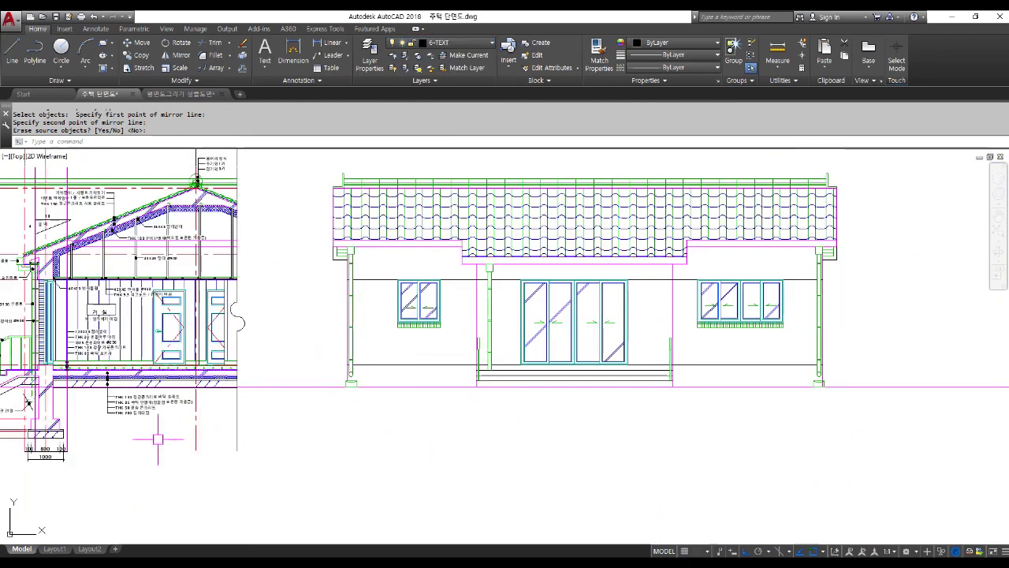
scroll(110, 436, up, 3)
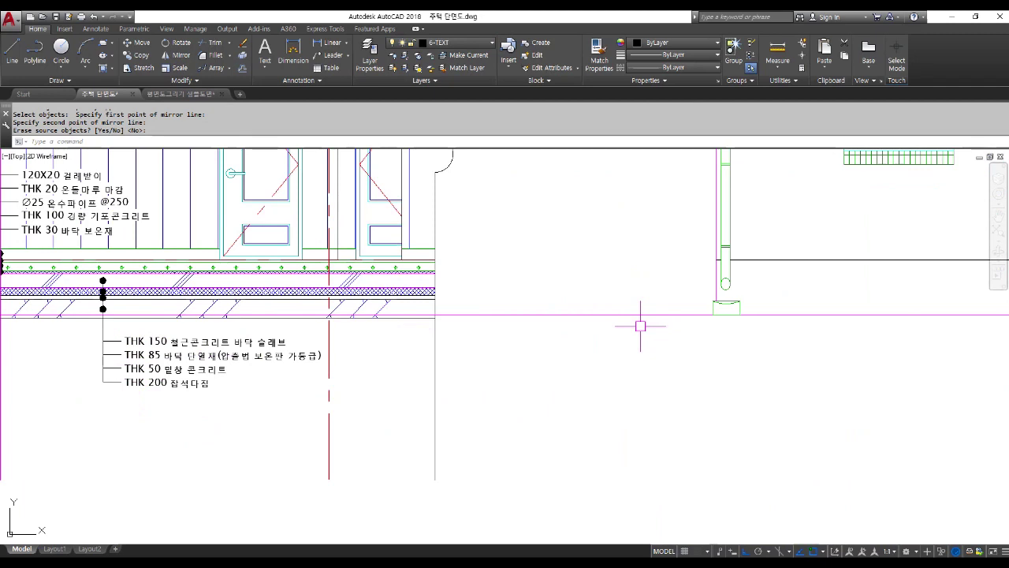
key(Escape)
key(Escape)
key(Escape)
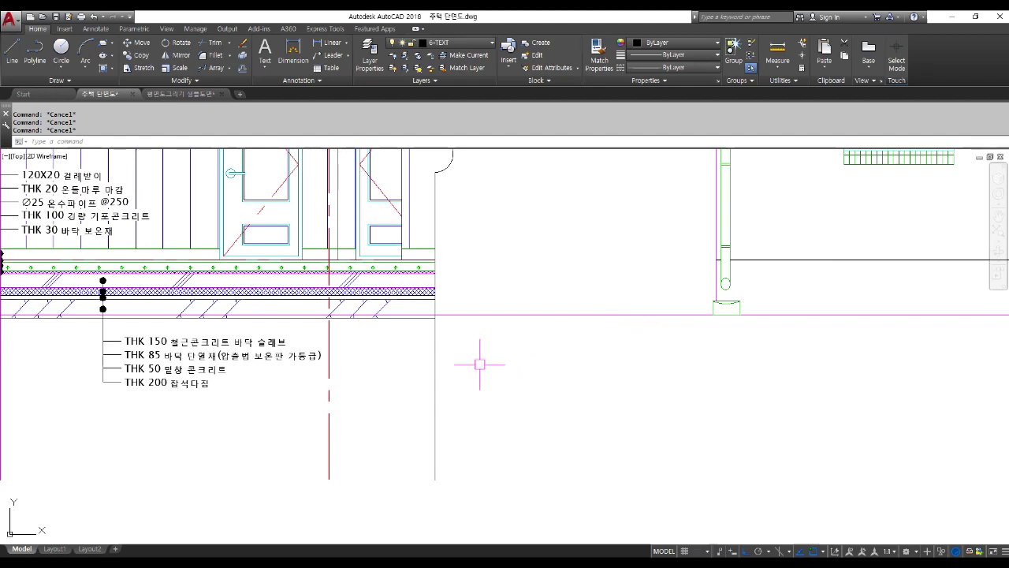
- Place a solid donut with inside diameter 0 and outside diameter 100 on the wall below and left of the small window
scroll(291, 368, down, 5)
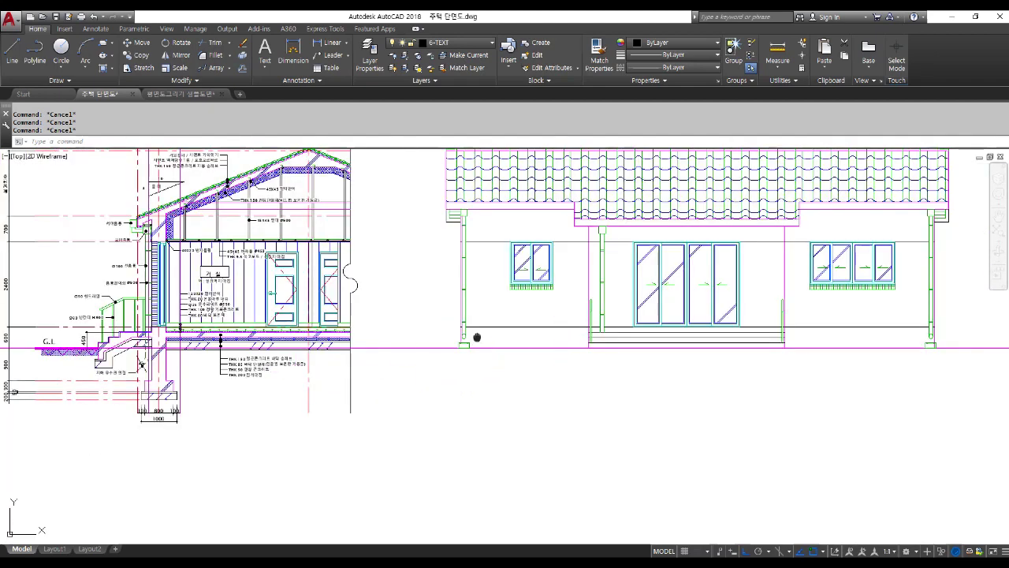
middle_drag(477, 338, 352, 371)
scroll(463, 333, up, 4)
text(do)
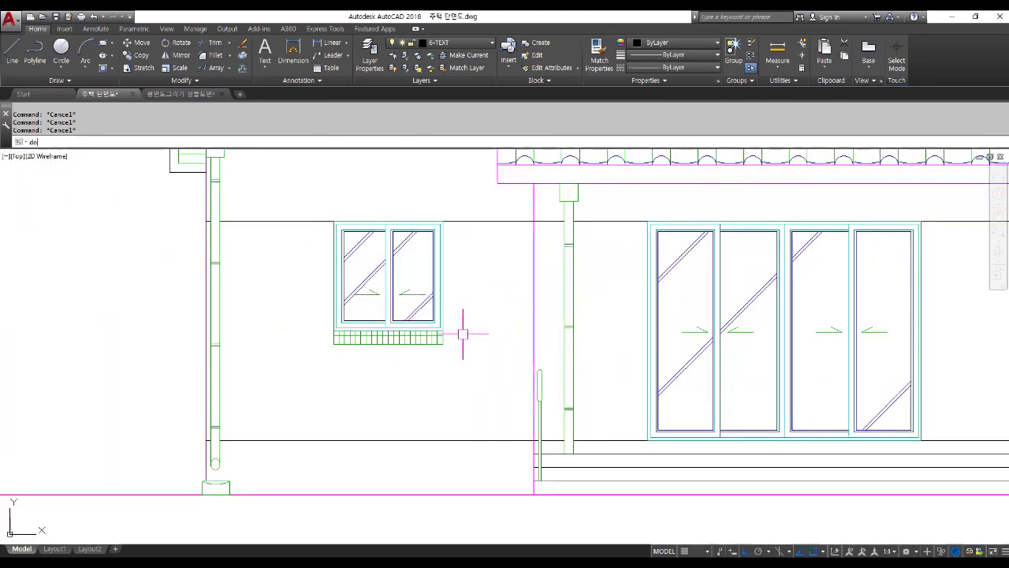
key(Return)
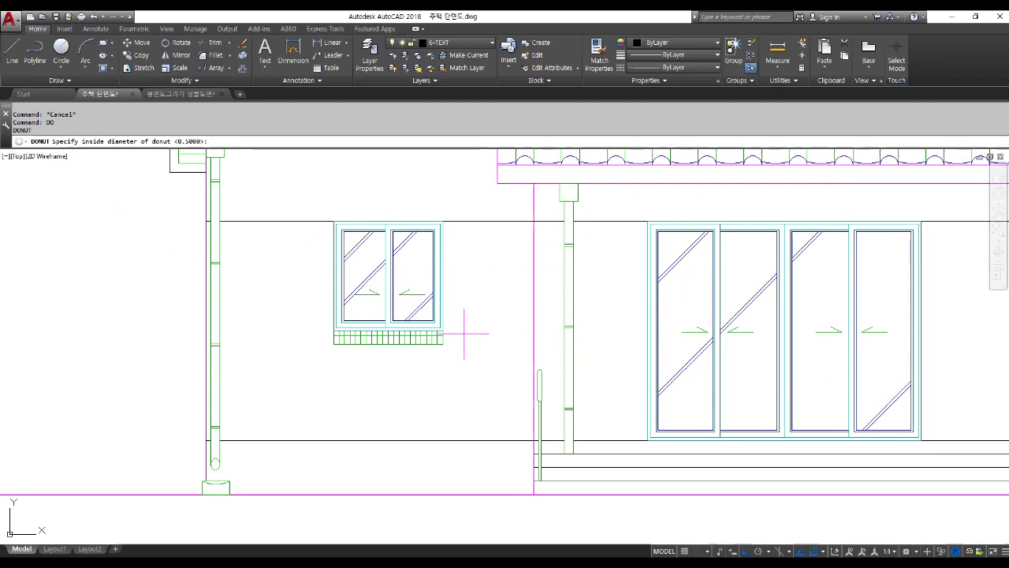
key(Return)
text(100)
key(Return)
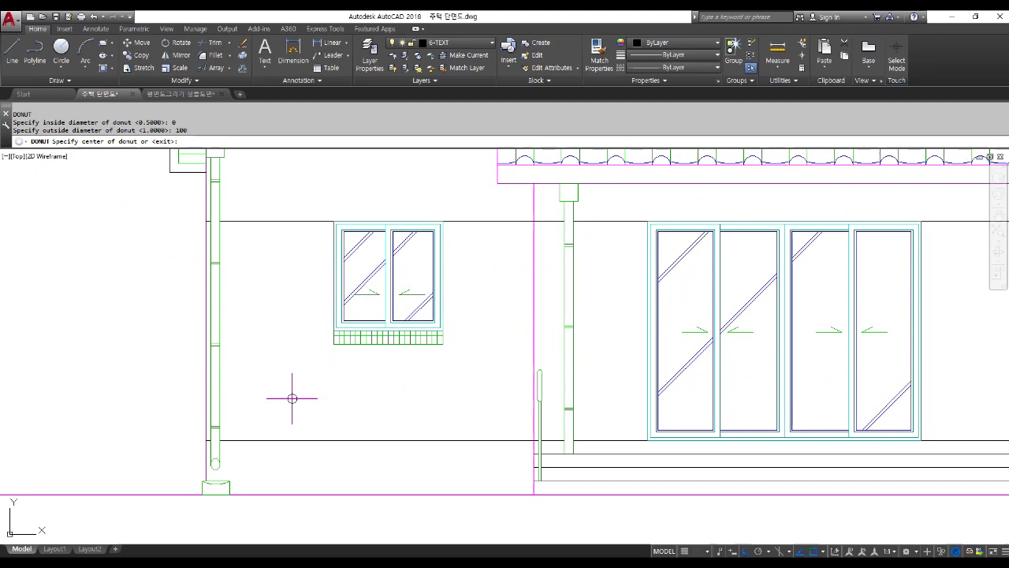
scroll(292, 398, up, 3)
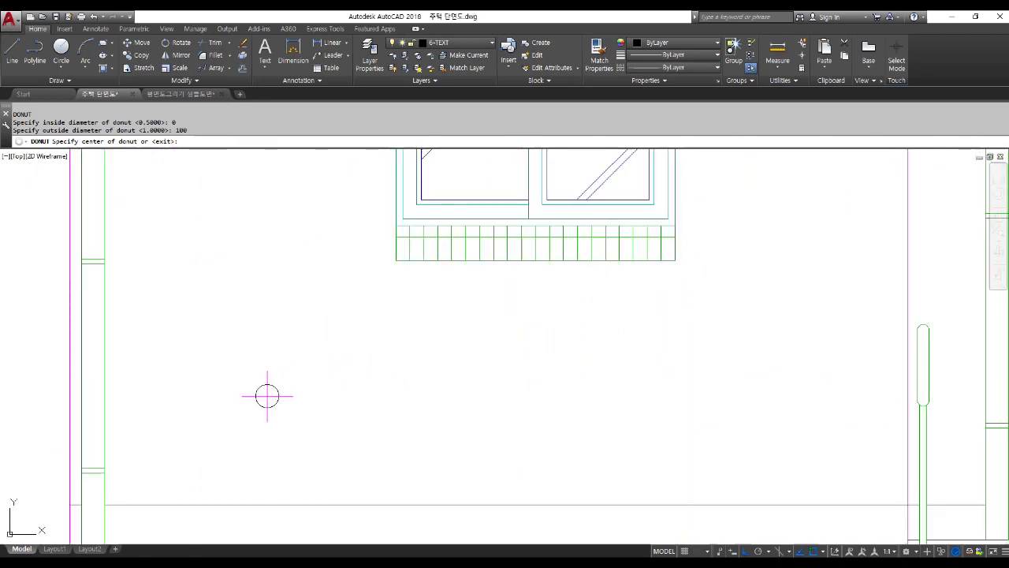
click(266, 384)
key(Return)
- Draw a 250 long horizontal leader line to the right from the centre of the donut
scroll(440, 429, down, 2)
text(L)
key(Return)
scroll(339, 408, up, 4)
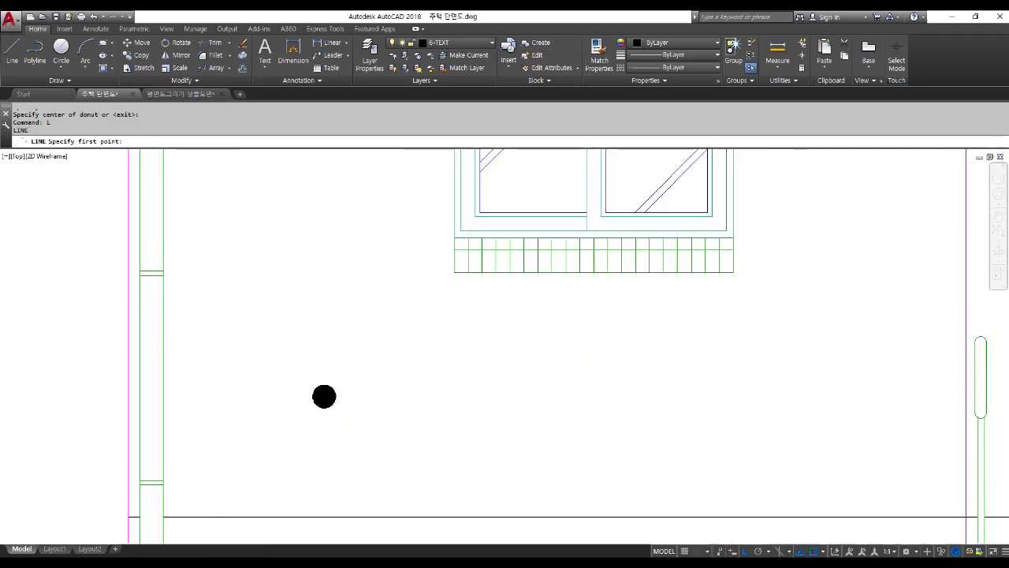
click(316, 388)
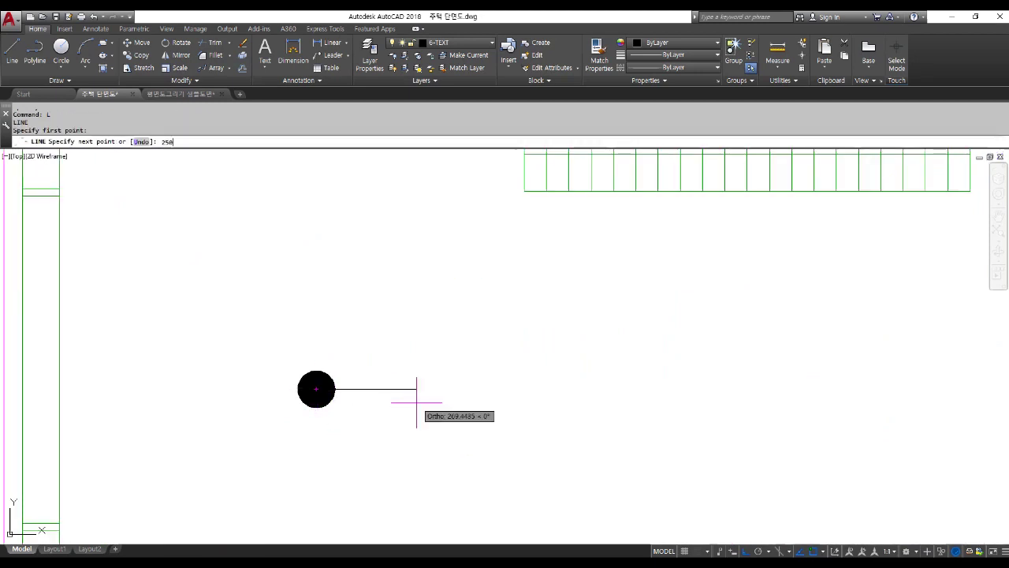
text(250)
key(Return)
key(Return)
scroll(416, 402, down, 4)
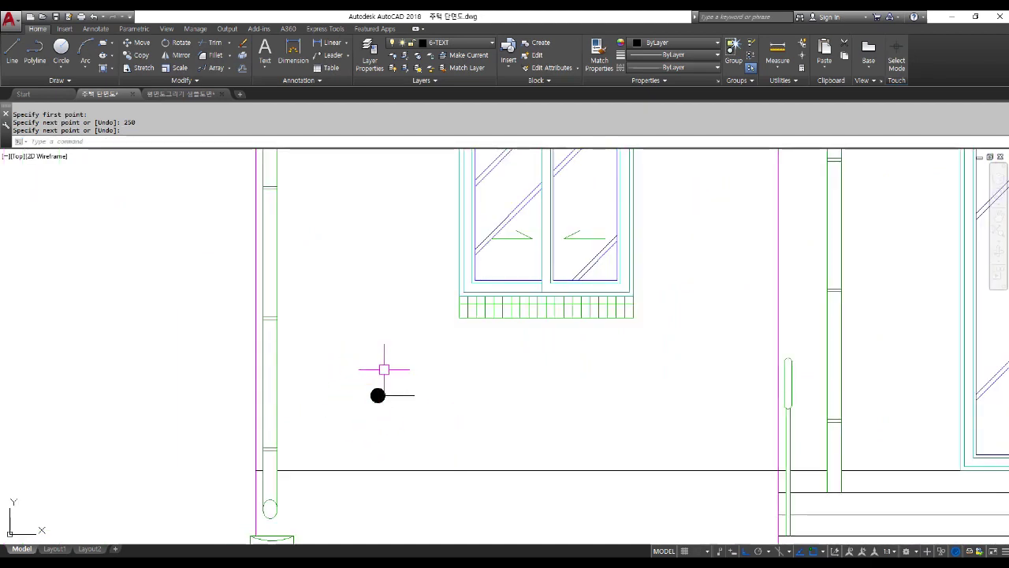
key(Escape)
key(Escape)
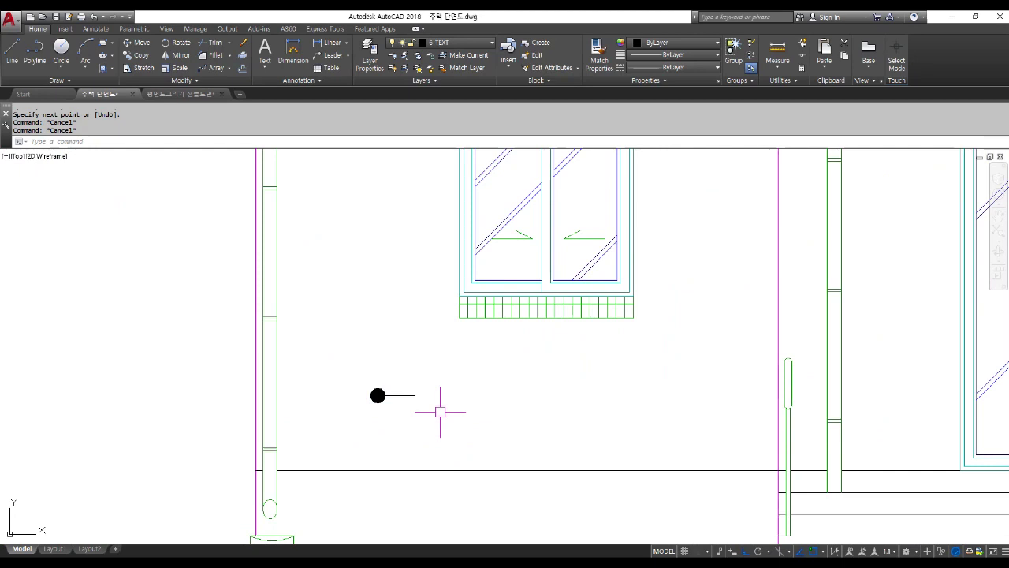
- Add the left-justified single-line text "적벽돌 치장쌓기" at the leader's end, with height 100 and rotation 0
text(d)
key(Return)
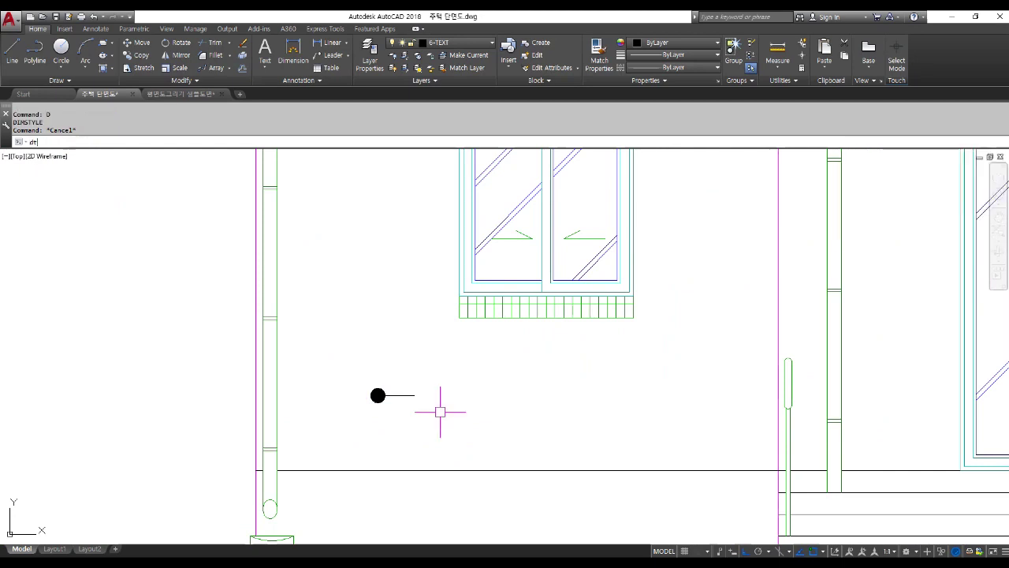
key(Return)
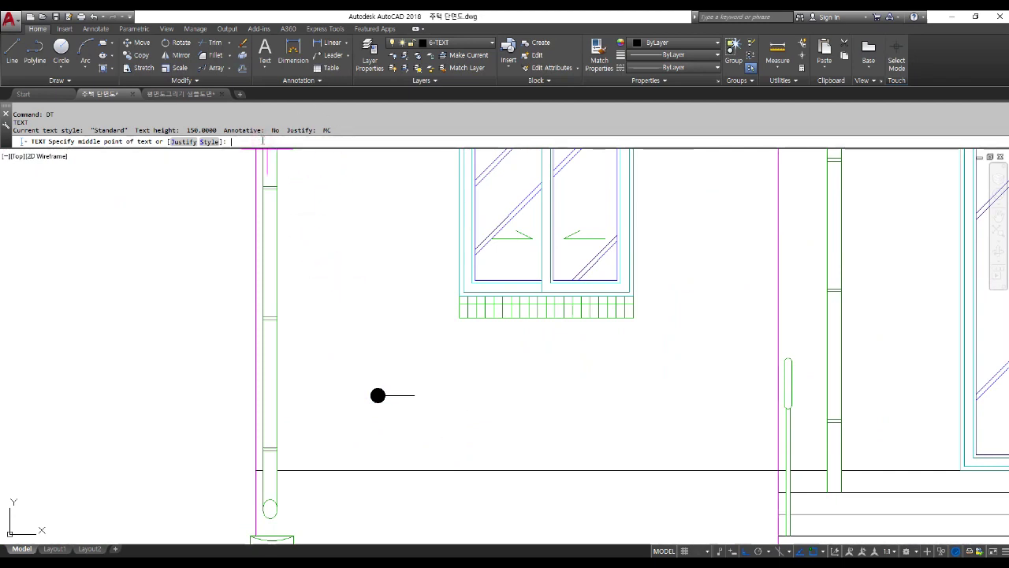
key(Return)
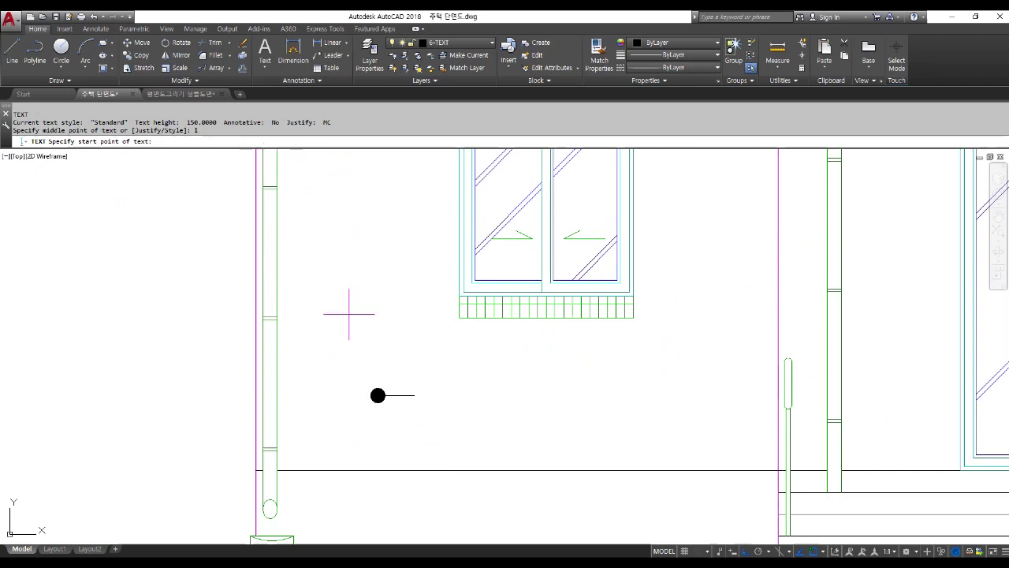
scroll(408, 374, up, 4)
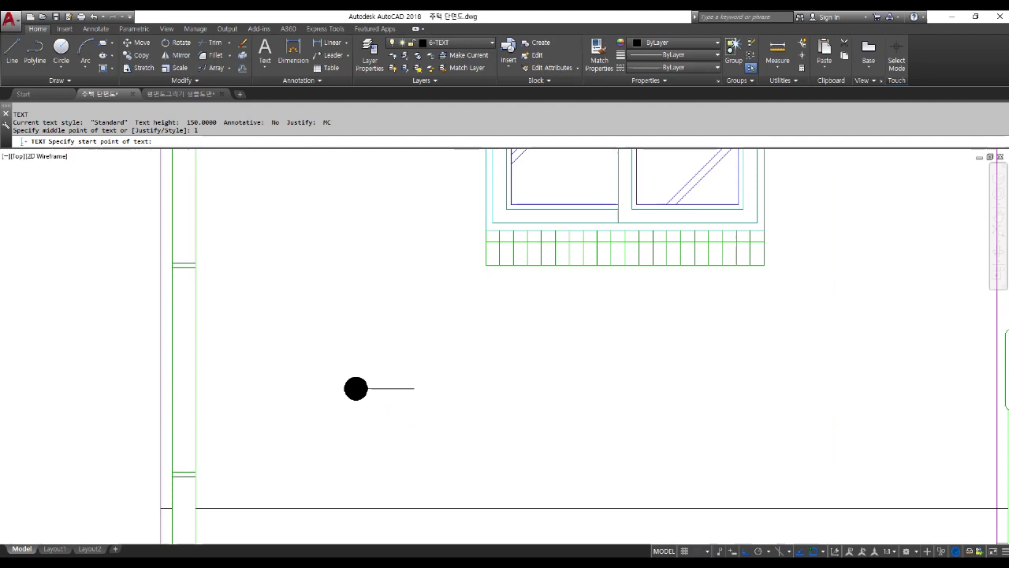
click(410, 377)
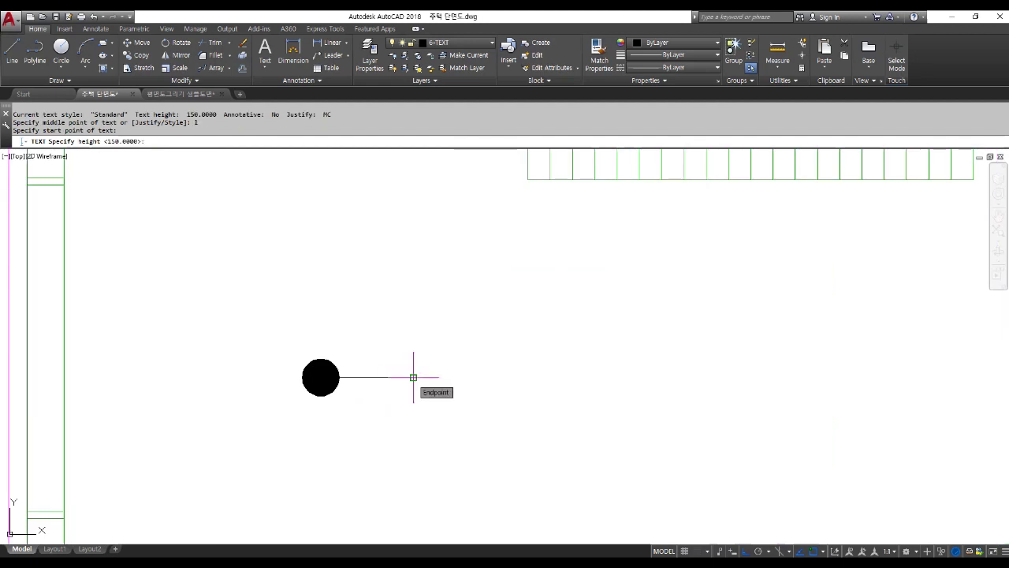
scroll(414, 377, down, 5)
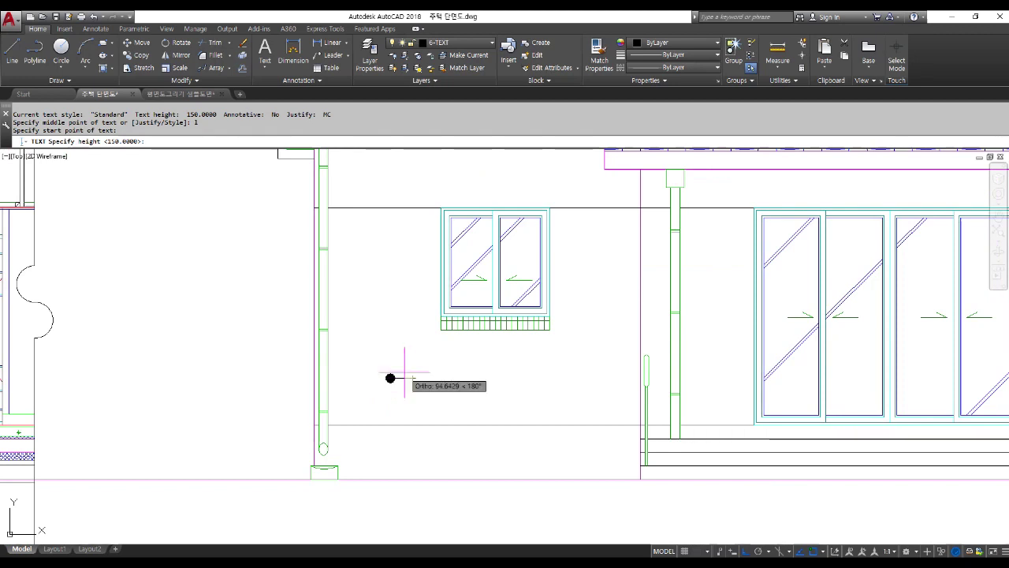
text(00)
key(Return)
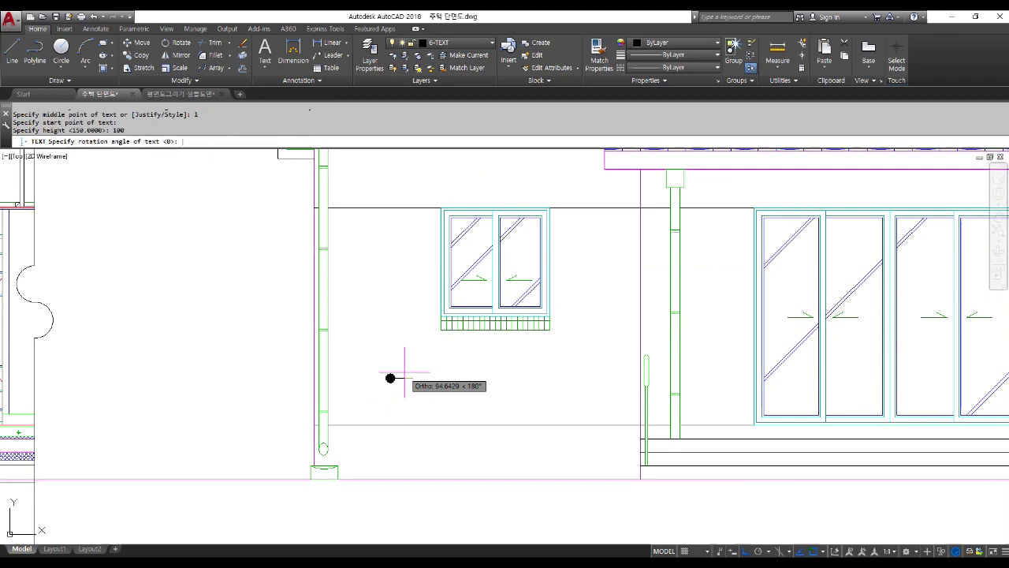
key(Return)
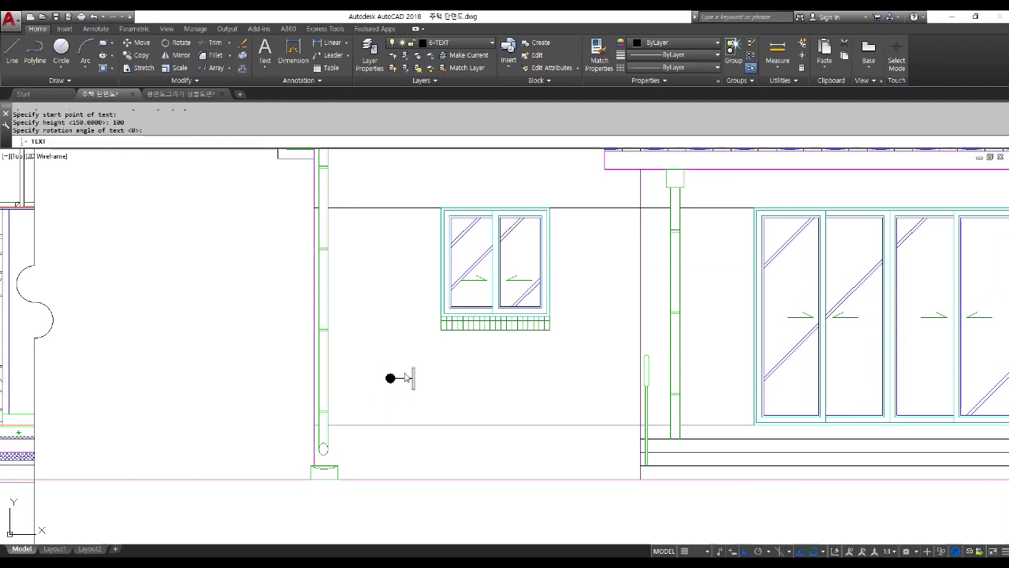
text(적벽도ㄹ 치장쌓ㄱ)
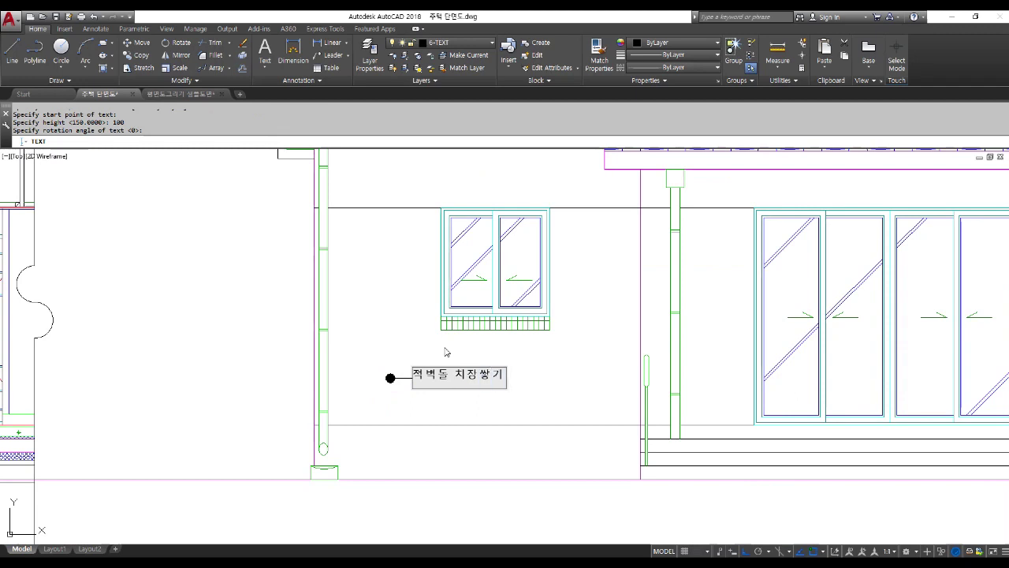
key(Return)
key(Return)
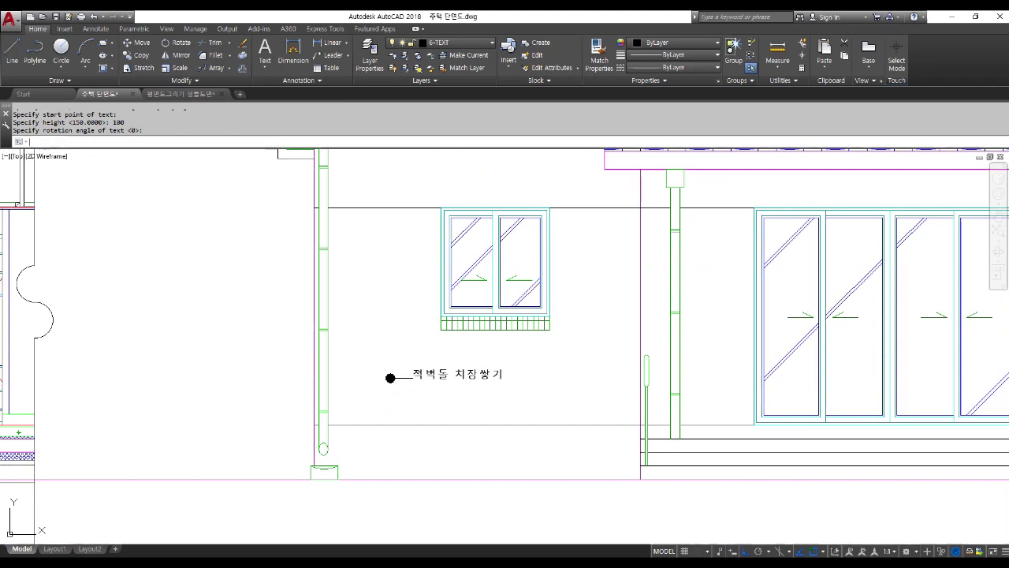
- Move the note text "적벽돌 치장쌓기" 50 horizontally to the right, away from the leader's end
key(Escape)
key(Escape)
key(Escape)
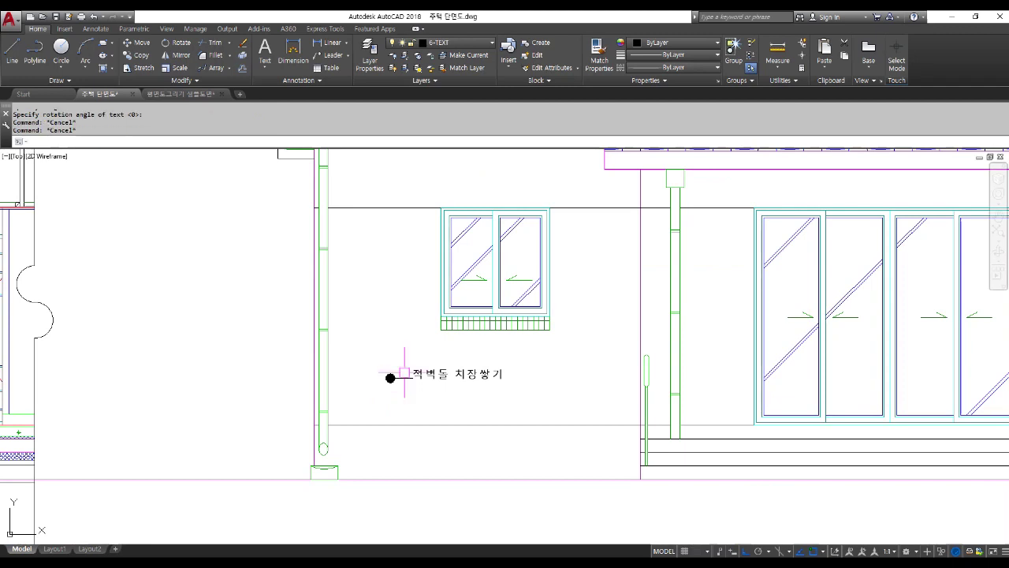
key(Escape)
text(m)
key(Return)
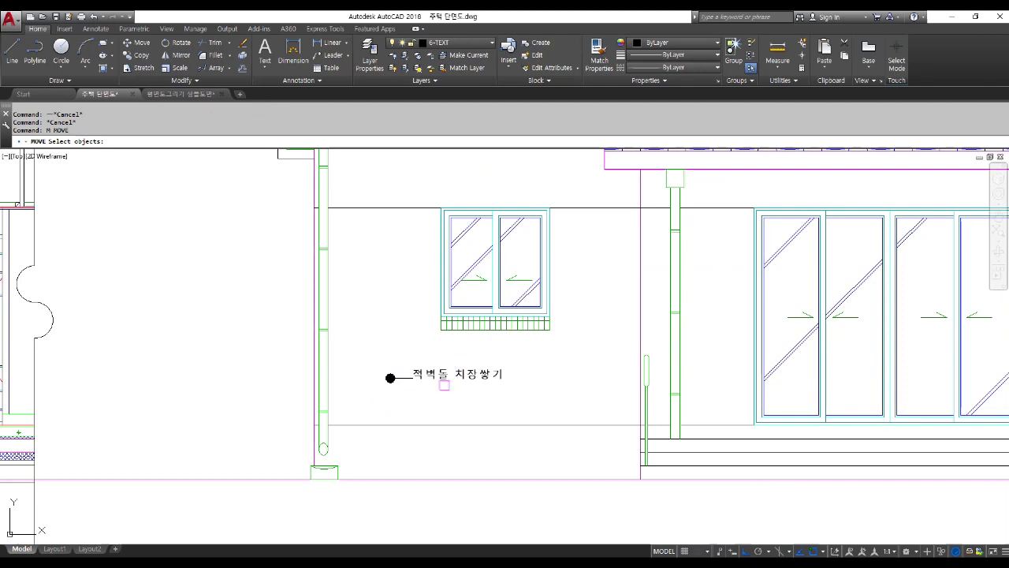
scroll(444, 383, up, 5)
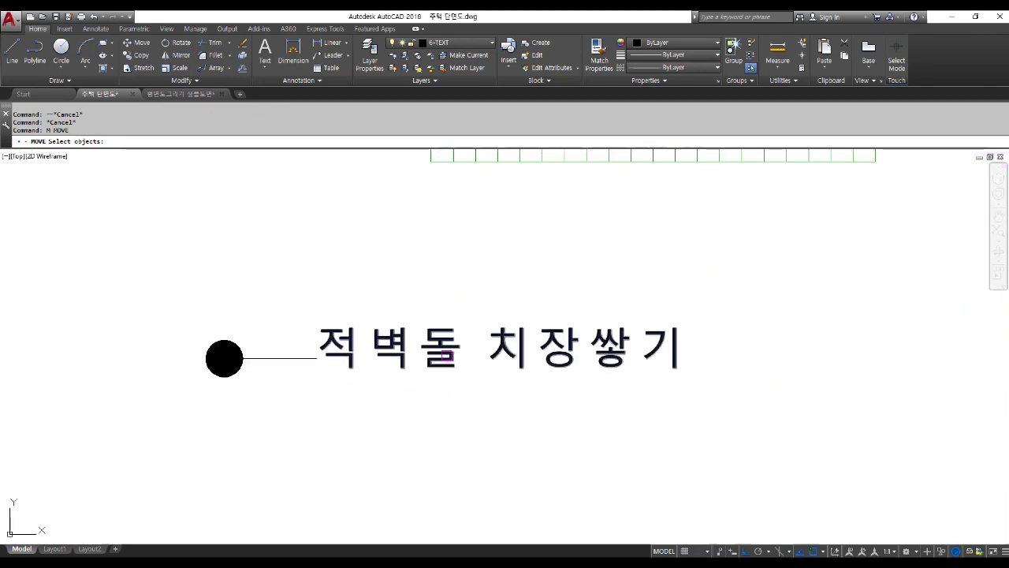
click(446, 355)
key(Return)
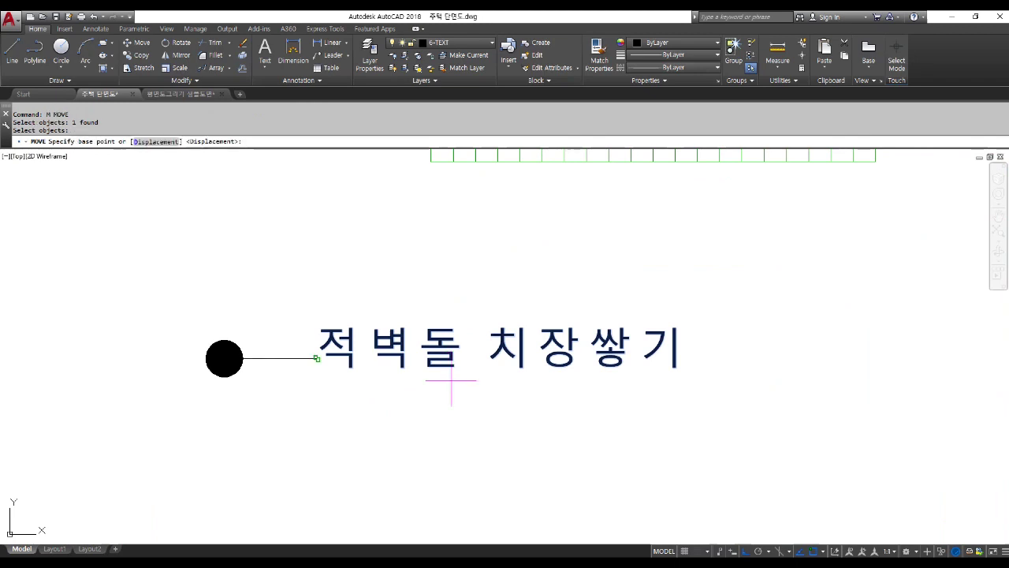
click(445, 448)
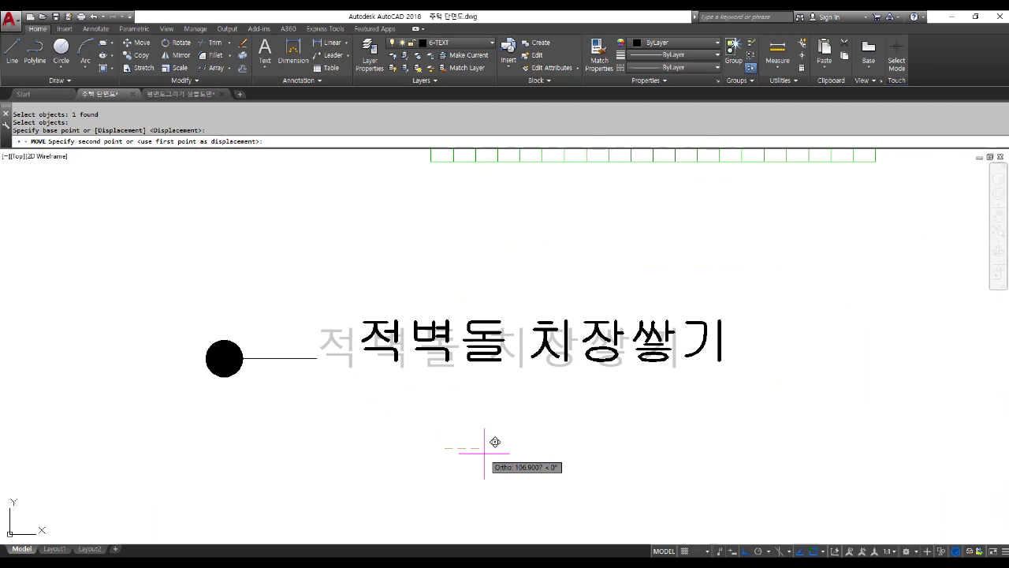
key(Return)
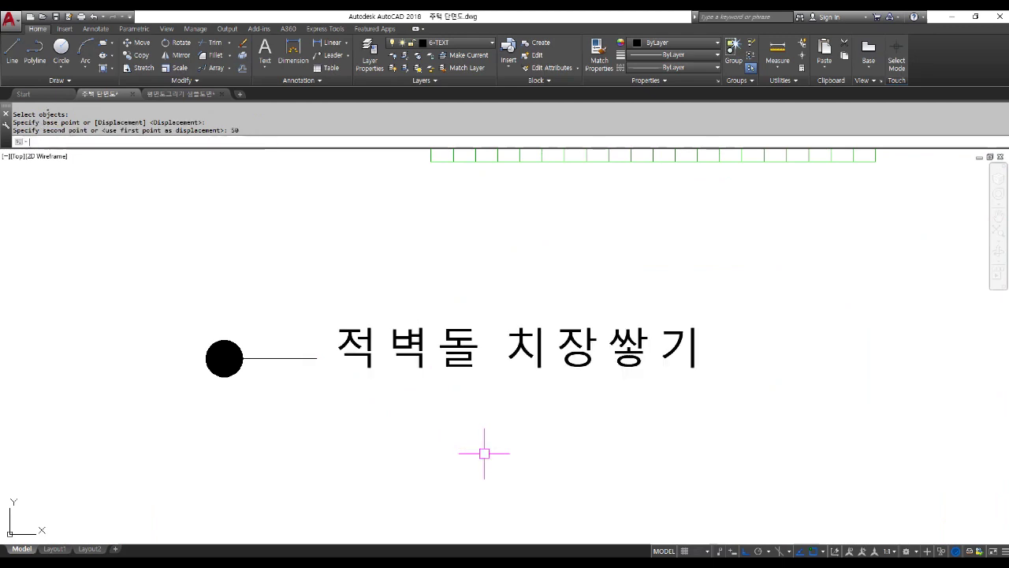
- Move the note text 50 straight down to line it up with the leader line
key(Return)
click(468, 359)
key(Return)
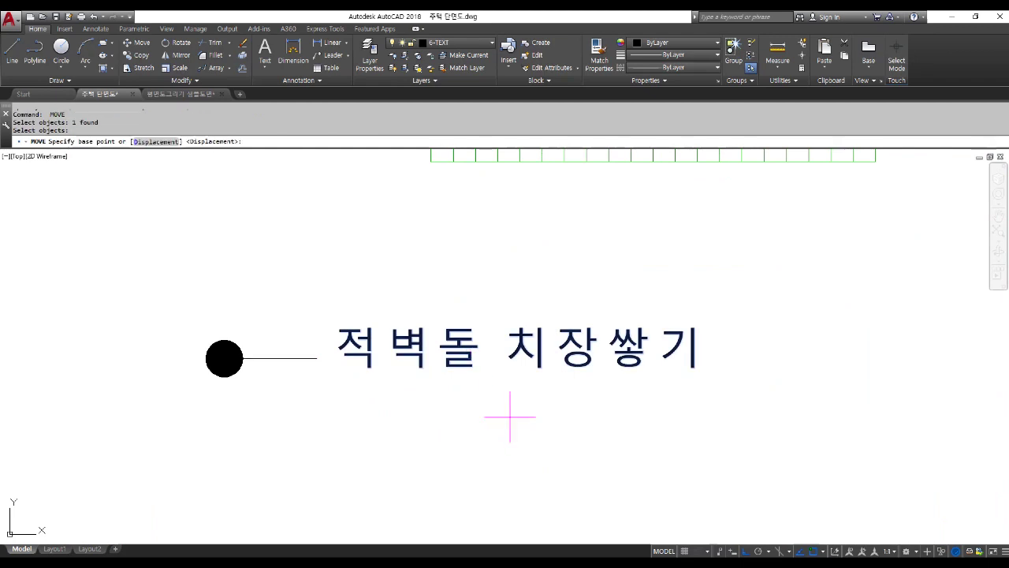
click(512, 412)
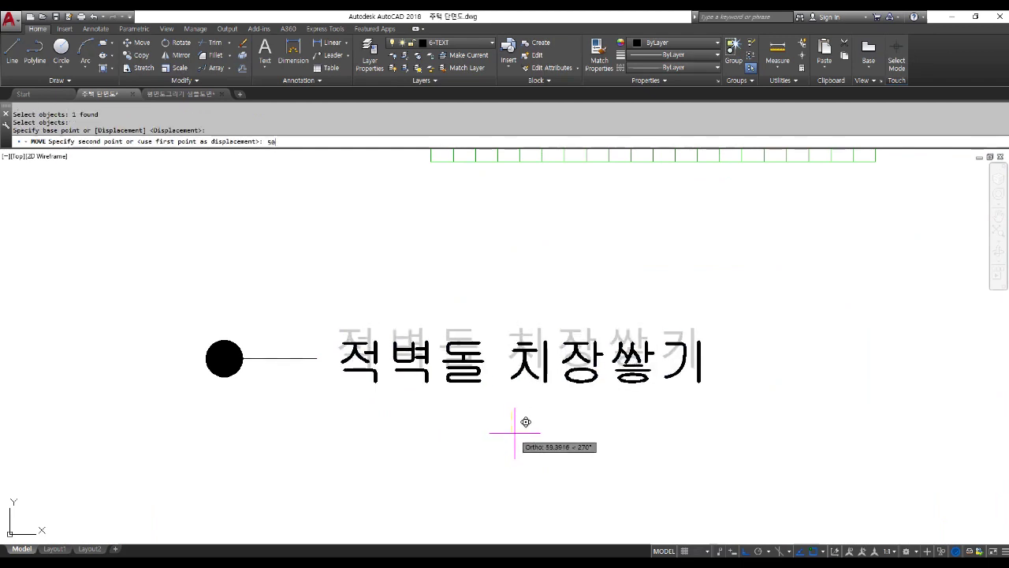
key(Return)
scroll(538, 431, down, 4)
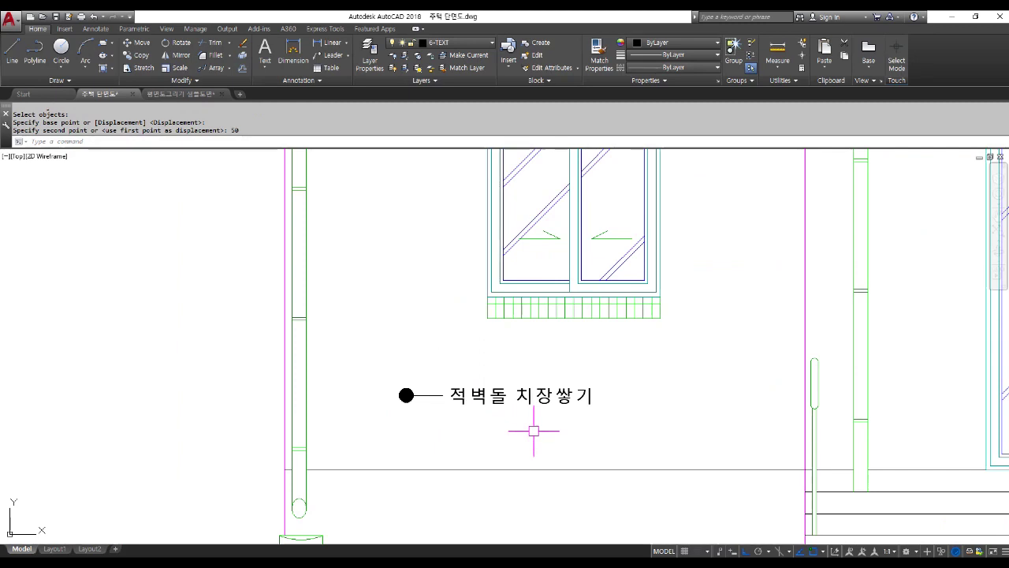
key(Escape)
key(Escape)
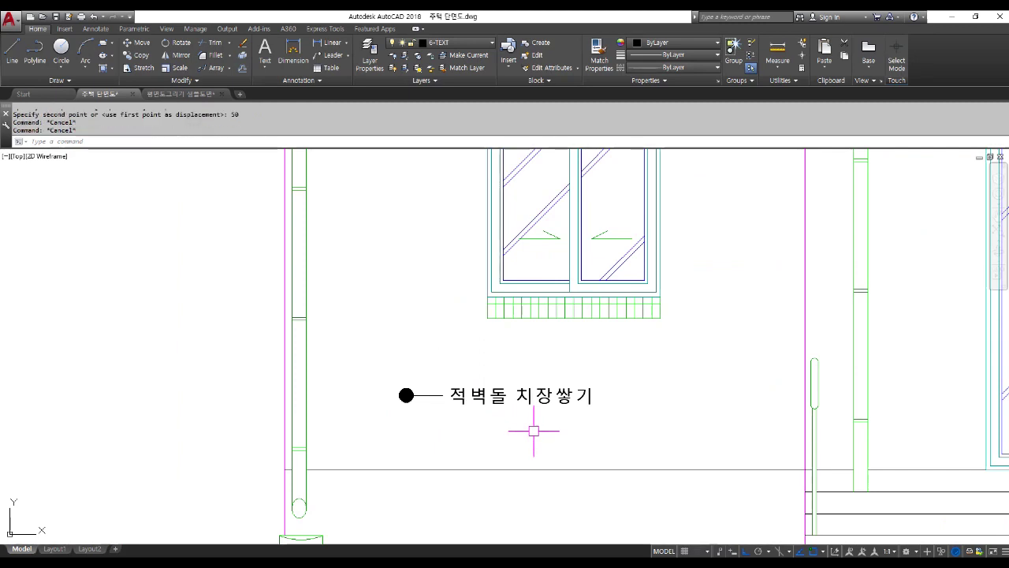
- Copy the note with its donut and leader to just below the small window's sill, with ortho and object snap off
text(co)
key(Return)
click(508, 427)
click(375, 376)
key(Return)
click(430, 418)
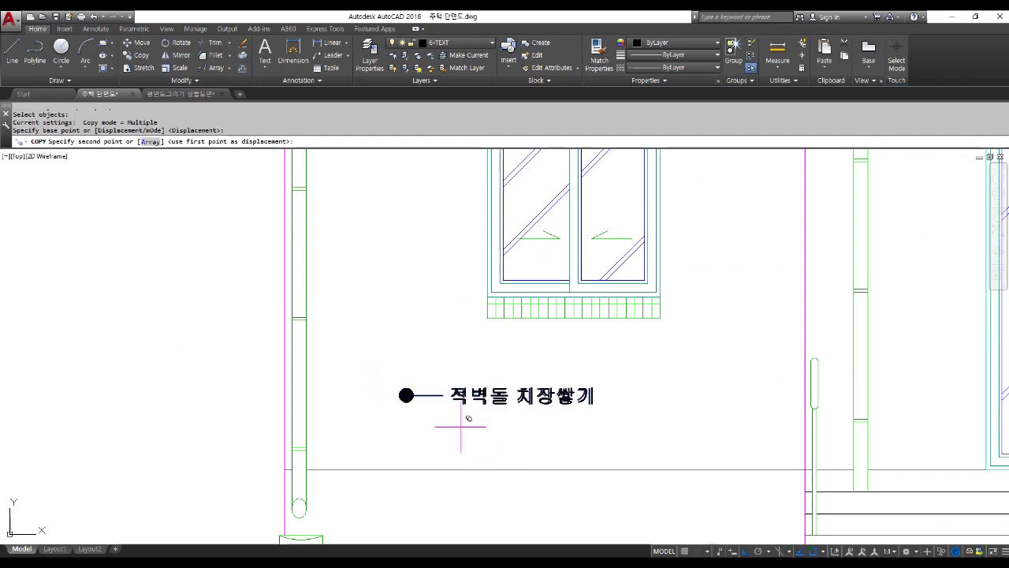
scroll(462, 428, down, 2)
key(F8)
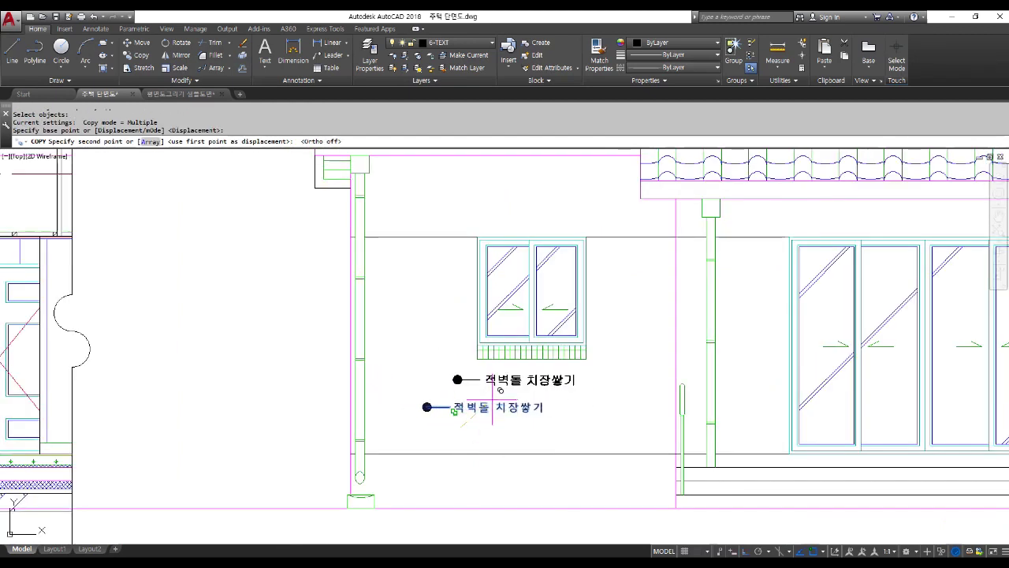
key(F3)
middle_drag(612, 371, 550, 387)
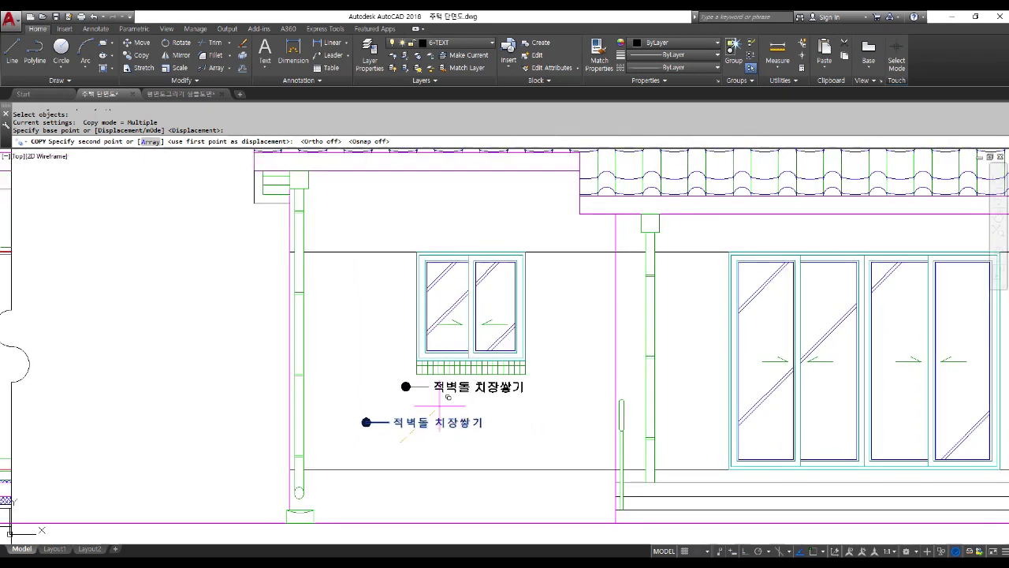
scroll(493, 413, up, 2)
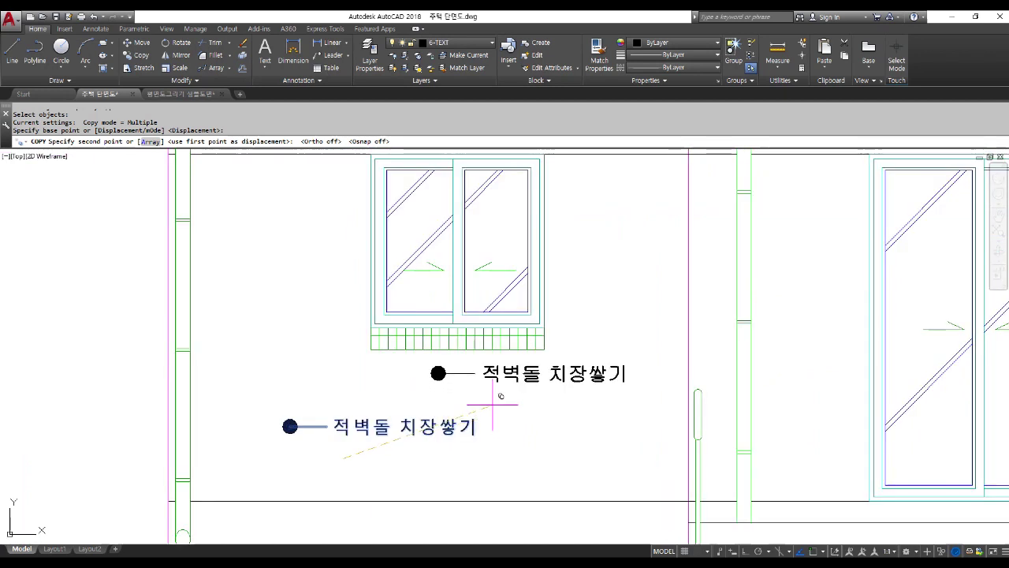
click(493, 405)
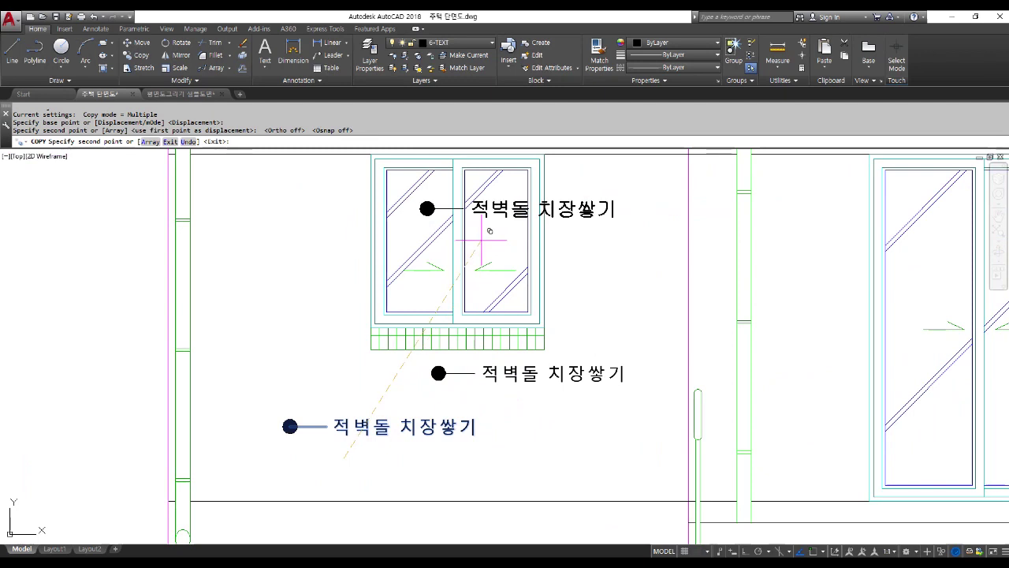
- Place further copies of the note on the small window and on the wall above it
click(477, 247)
scroll(458, 276, down, 4)
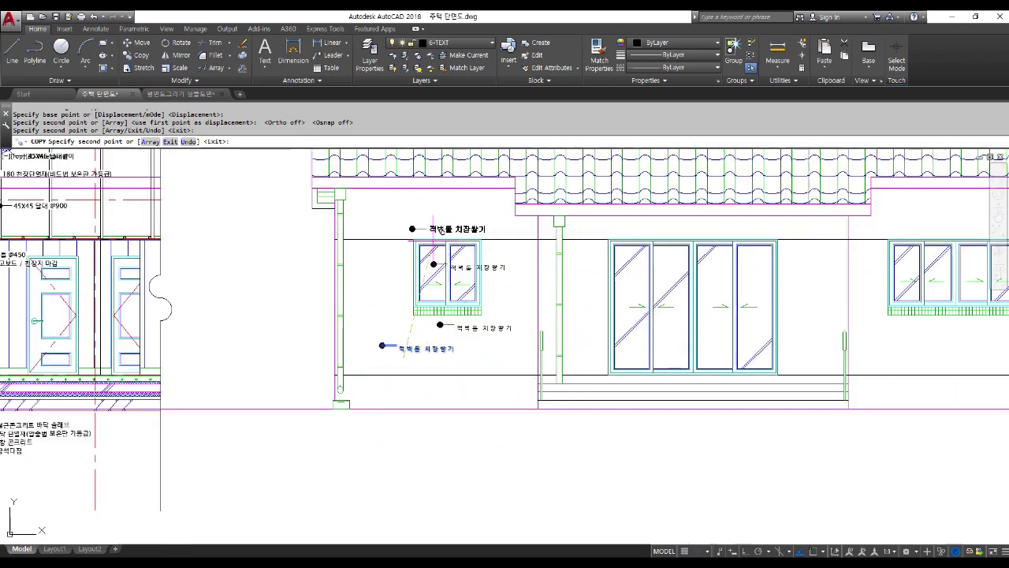
scroll(429, 209, up, 3)
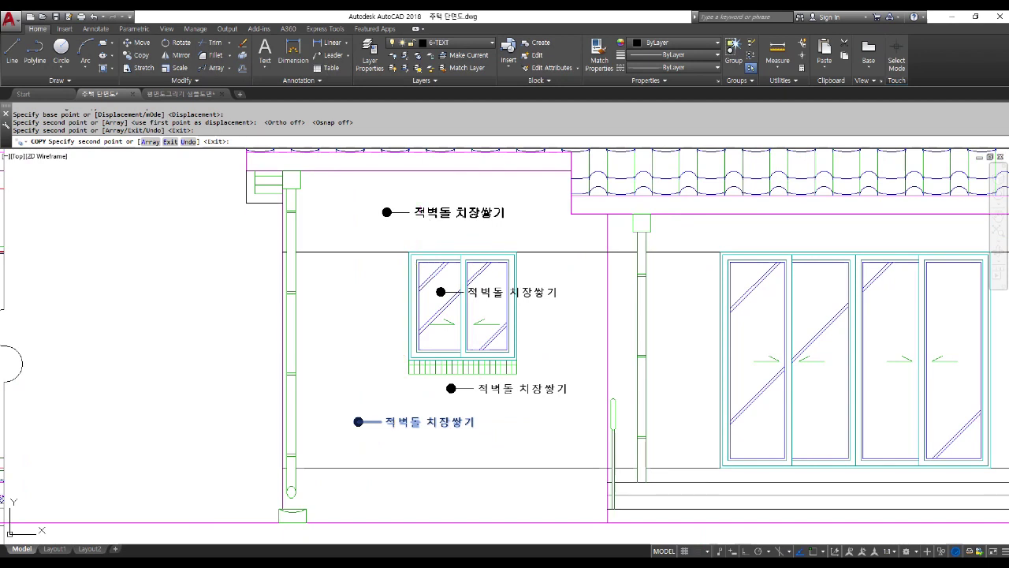
click(429, 223)
scroll(426, 229, down, 3)
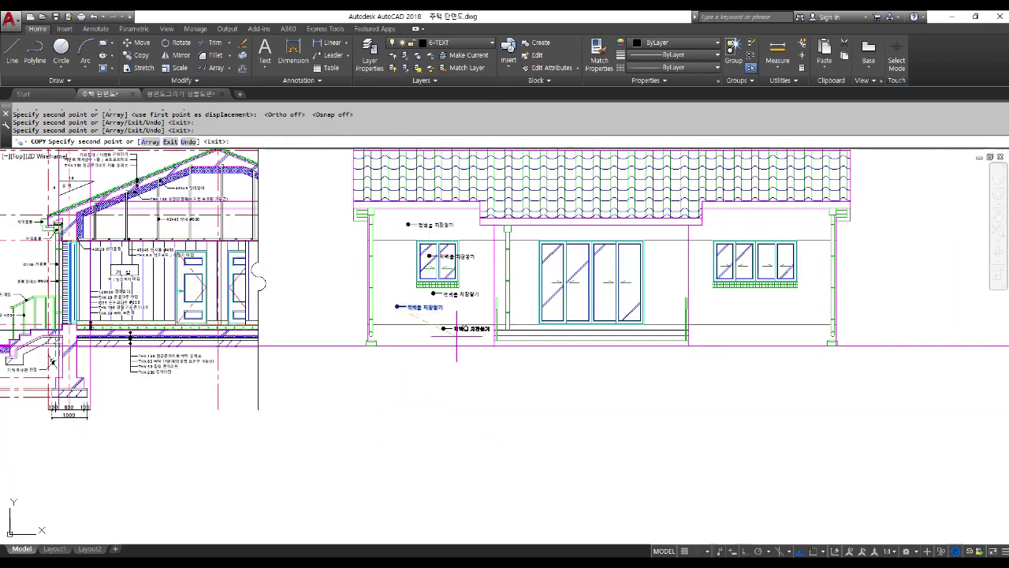
- Place four note copies at the house's right end: at the fascia end, below the eave, and two on the downspout
scroll(457, 315, up, 4)
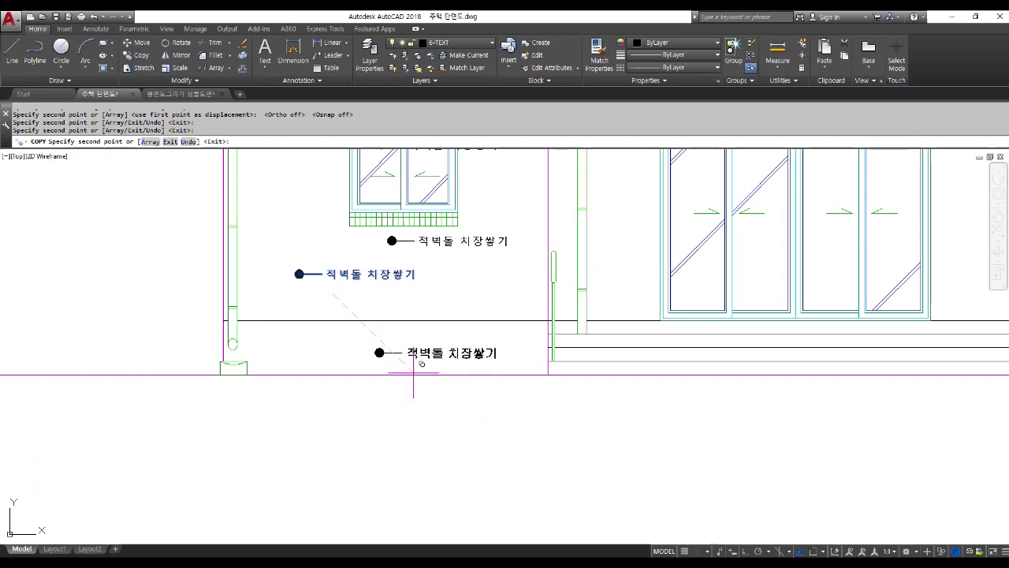
scroll(413, 372, down, 2)
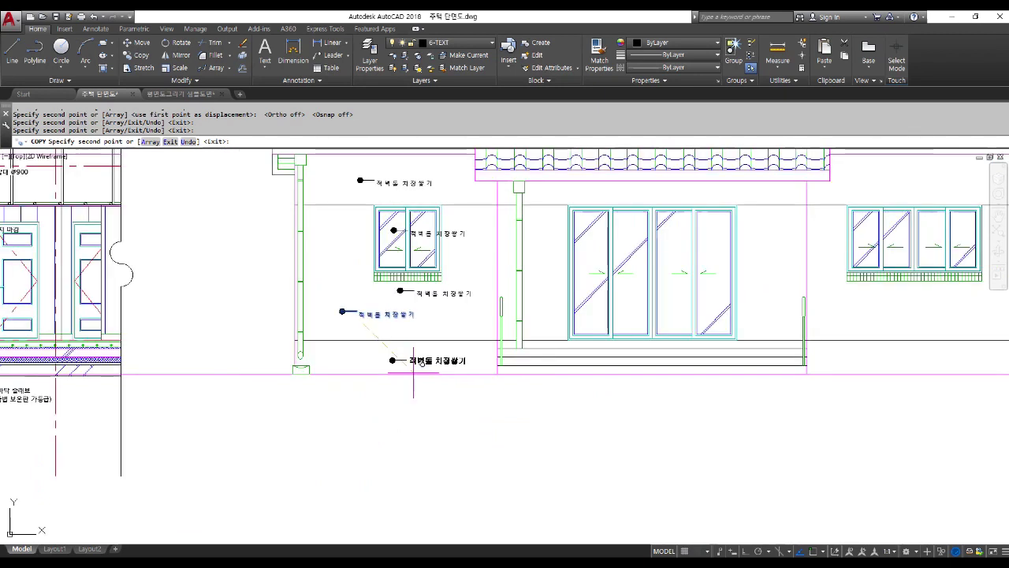
scroll(413, 361, down, 5)
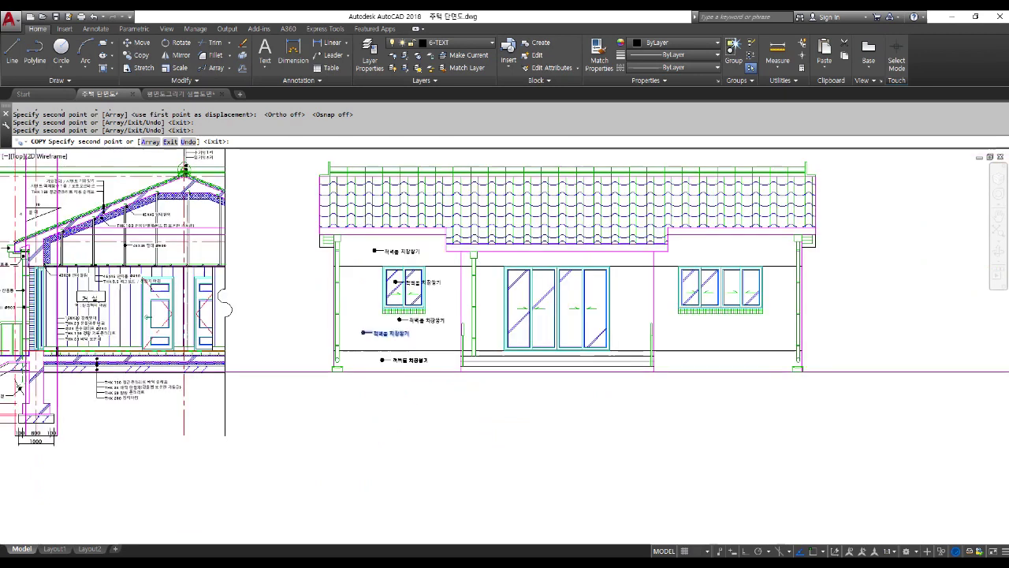
scroll(669, 281, up, 7)
click(649, 262)
click(649, 326)
click(606, 416)
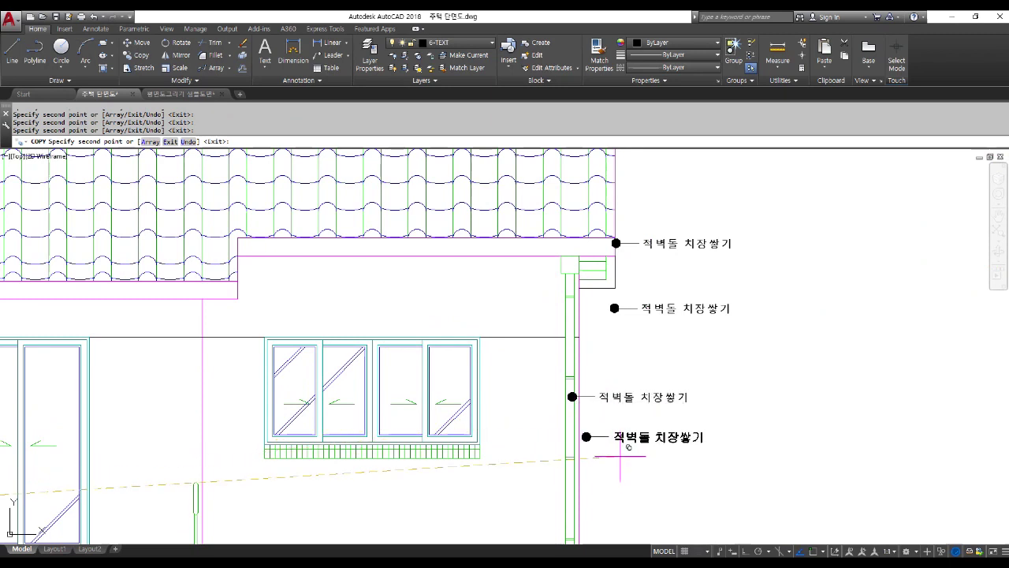
click(606, 478)
- Place note copies beside the foot of the right downspout and on the right eave-end detail
scroll(658, 358, down, 3)
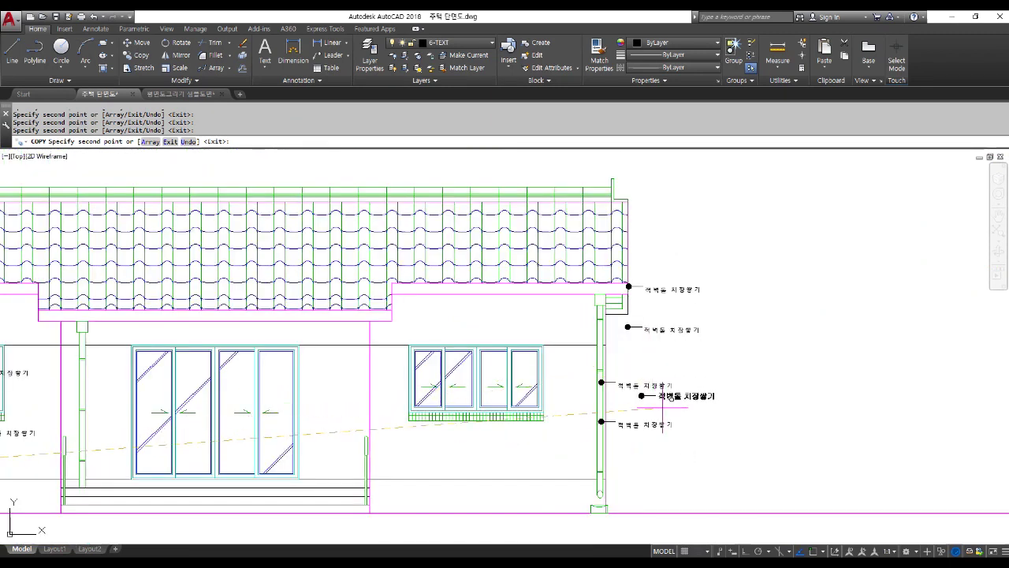
scroll(662, 493, up, 5)
scroll(665, 493, down, 4)
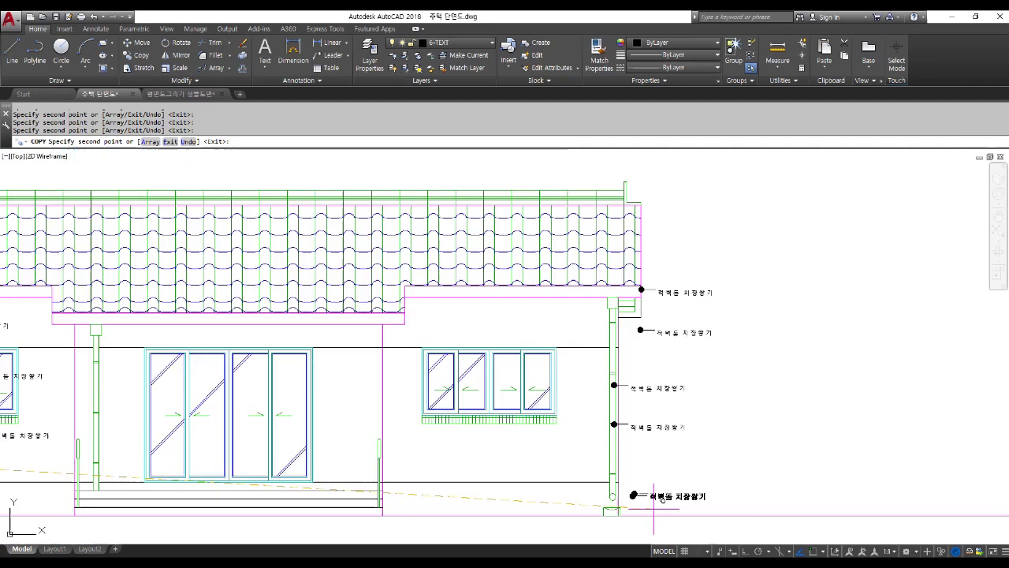
scroll(640, 312, up, 4)
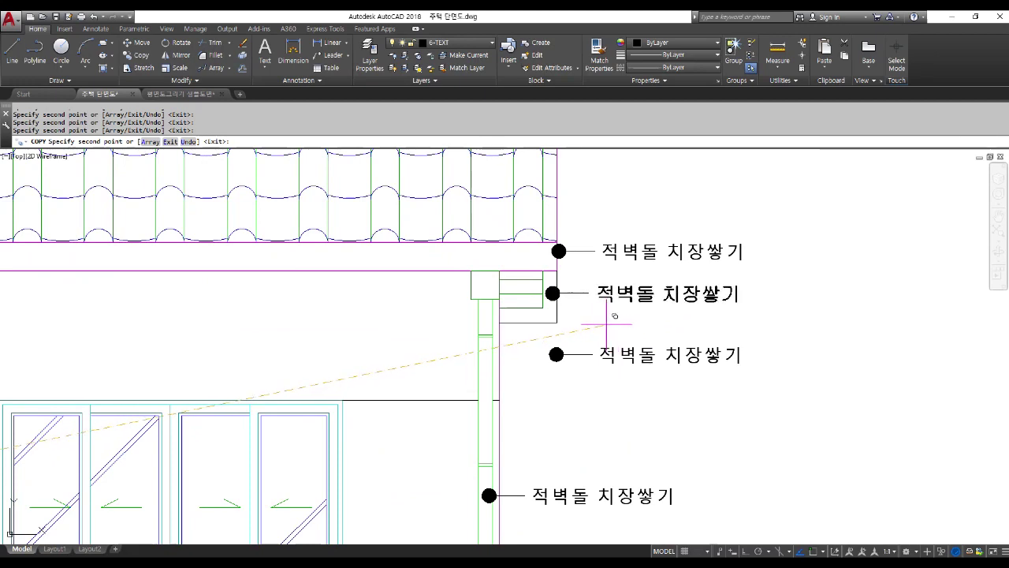
- Place note copies on the left part of the tiled roof and above the ridge, near its middle and left end
scroll(669, 357, down, 7)
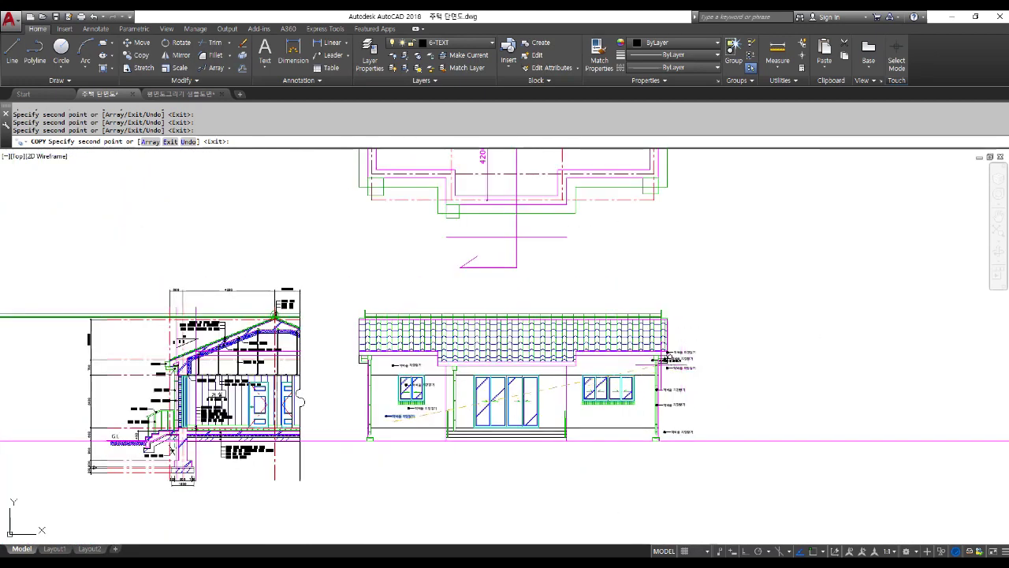
scroll(445, 347, up, 6)
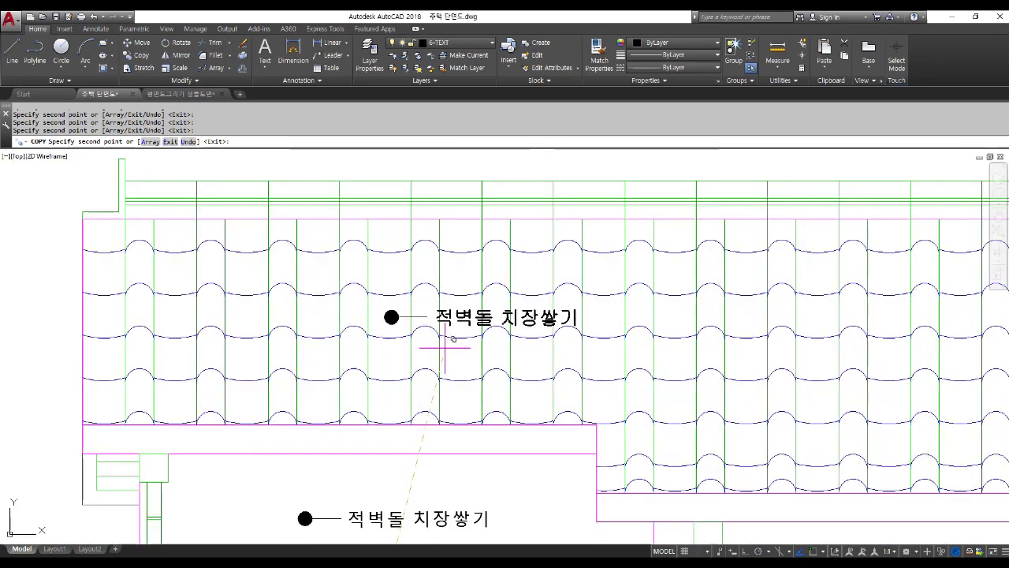
click(448, 343)
scroll(425, 372, down, 4)
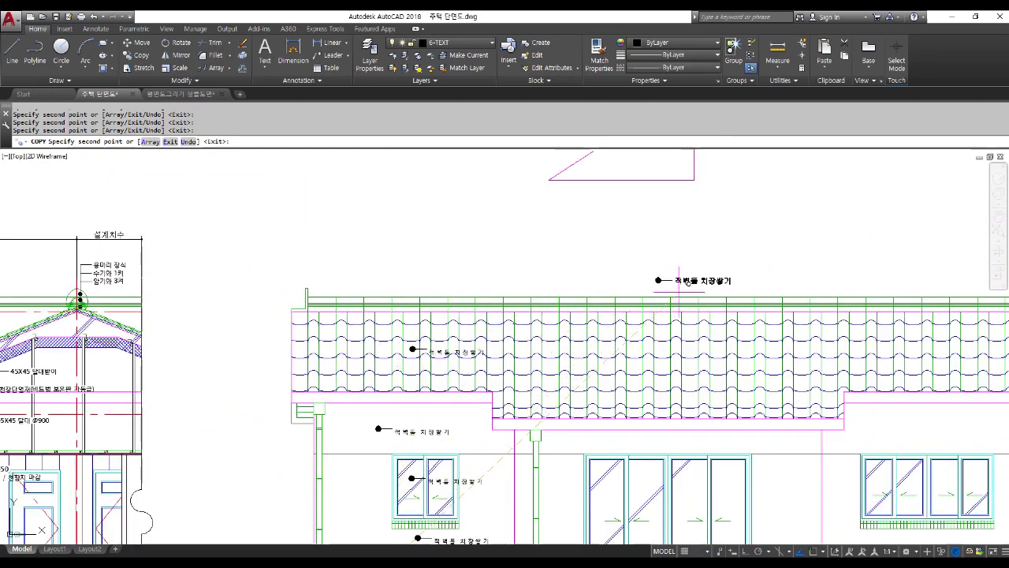
click(680, 282)
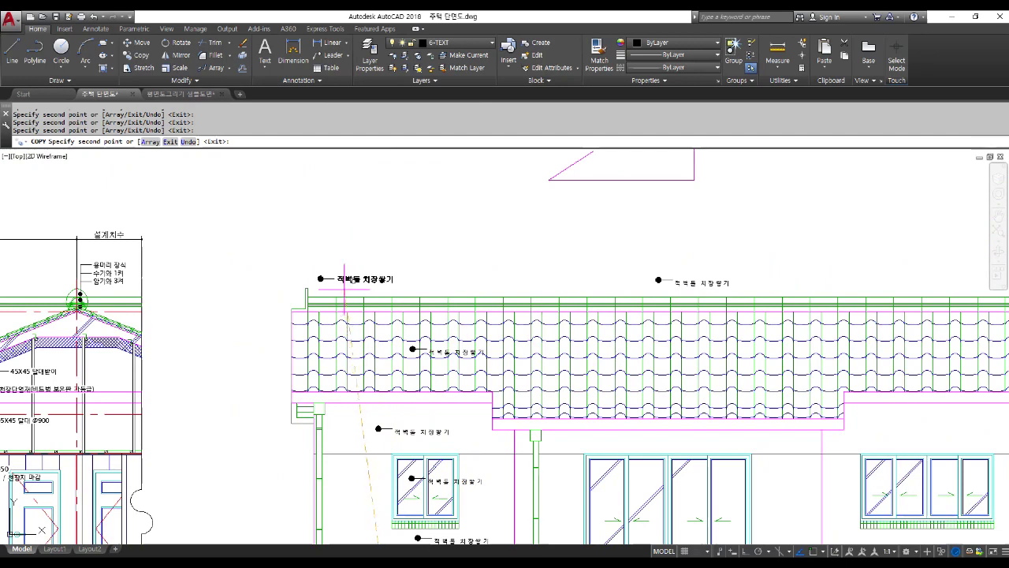
scroll(351, 276, down, 7)
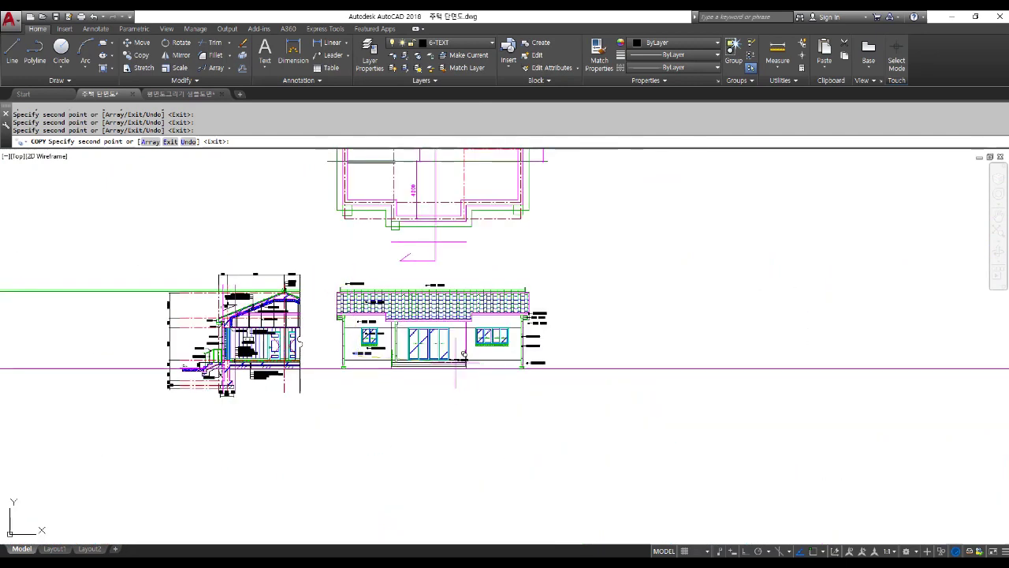
- Place a note copy below the entrance steps and two more on the right handrail, at its top and its post
scroll(463, 367, up, 4)
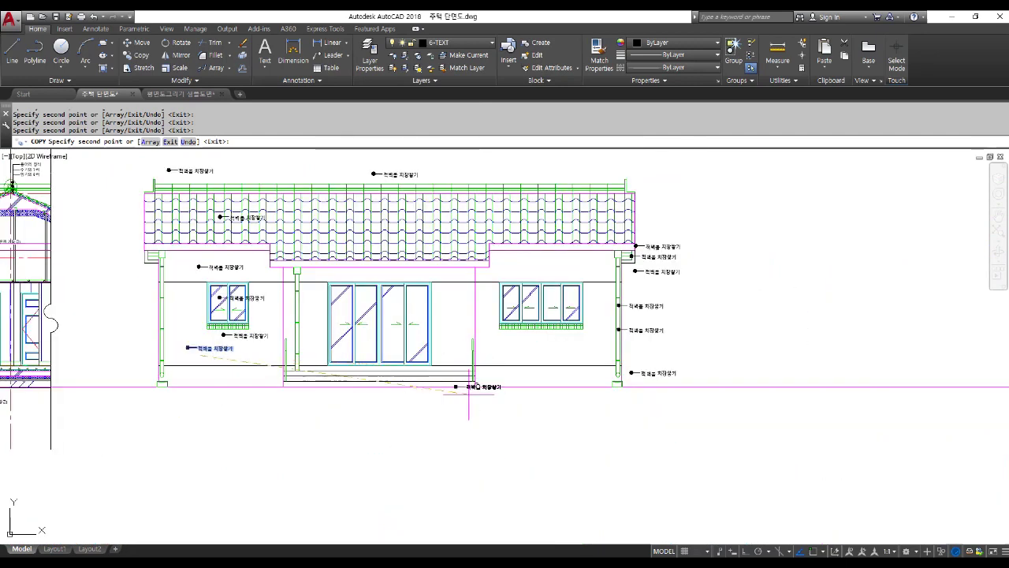
scroll(397, 398, up, 3)
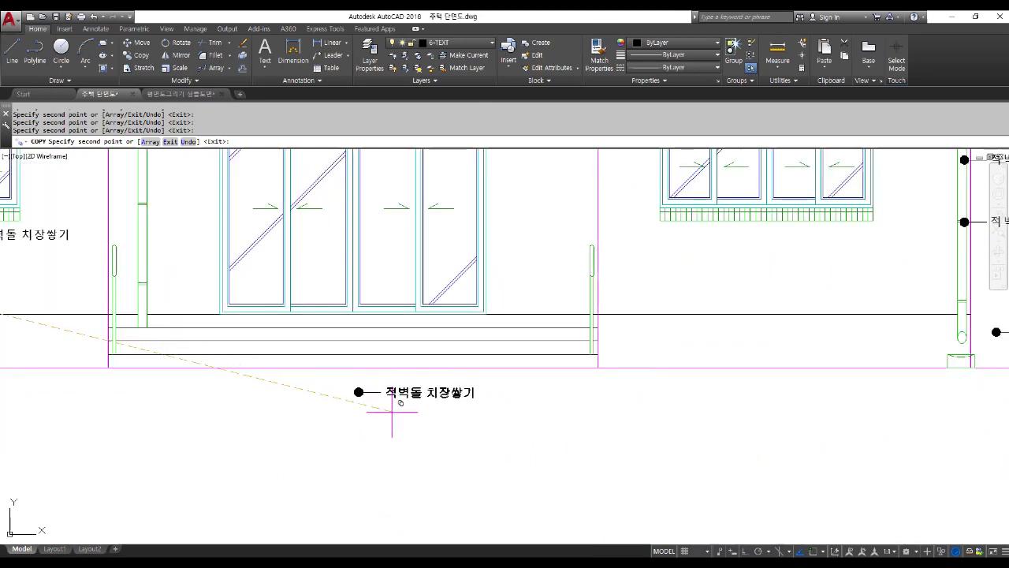
click(391, 410)
scroll(392, 441, down, 4)
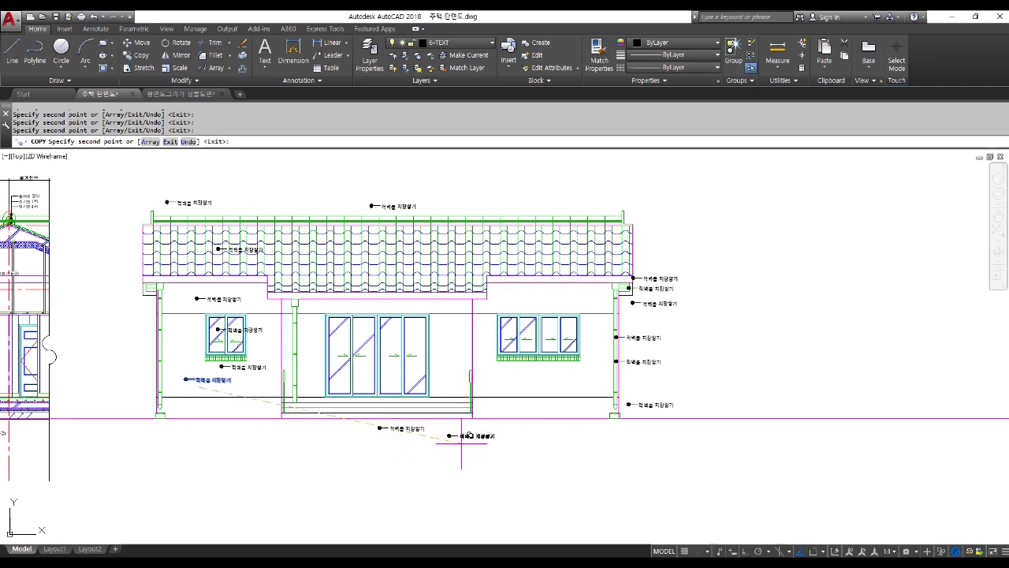
scroll(480, 423, up, 6)
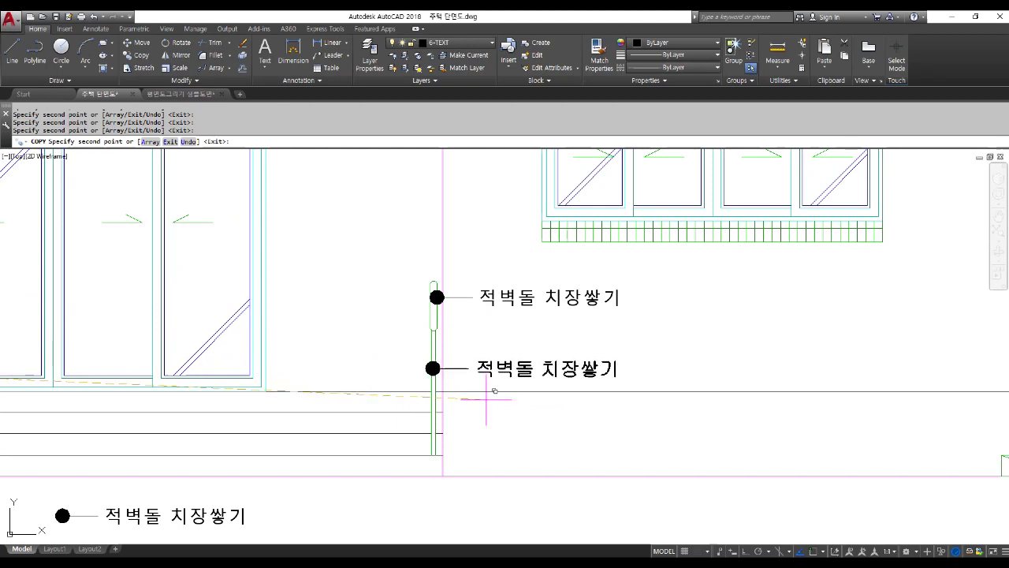
scroll(487, 399, down, 5)
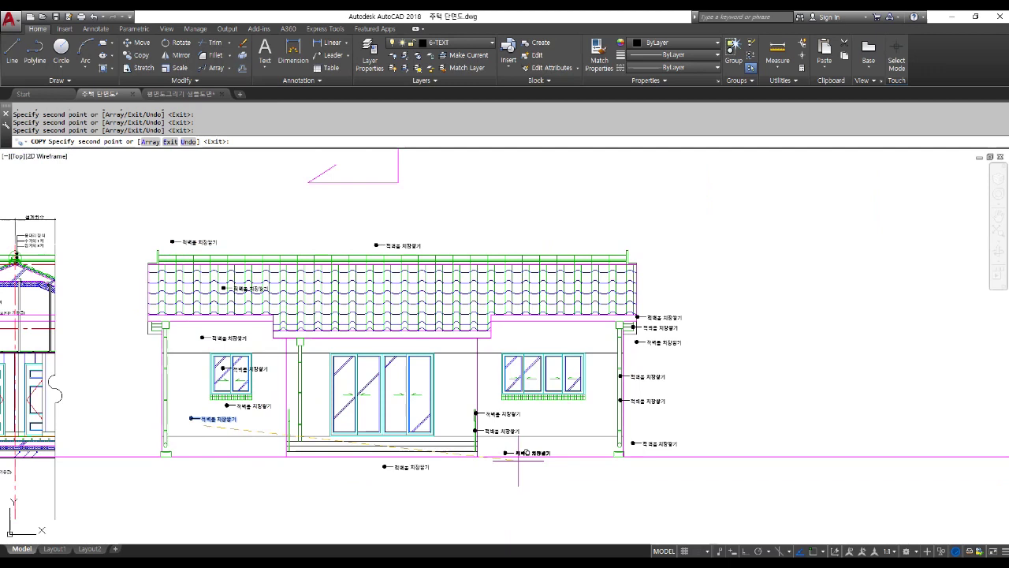
- Finish copying and change the note just below the left window's brick sill to "적벽돌 세워쌓기"
key(Escape)
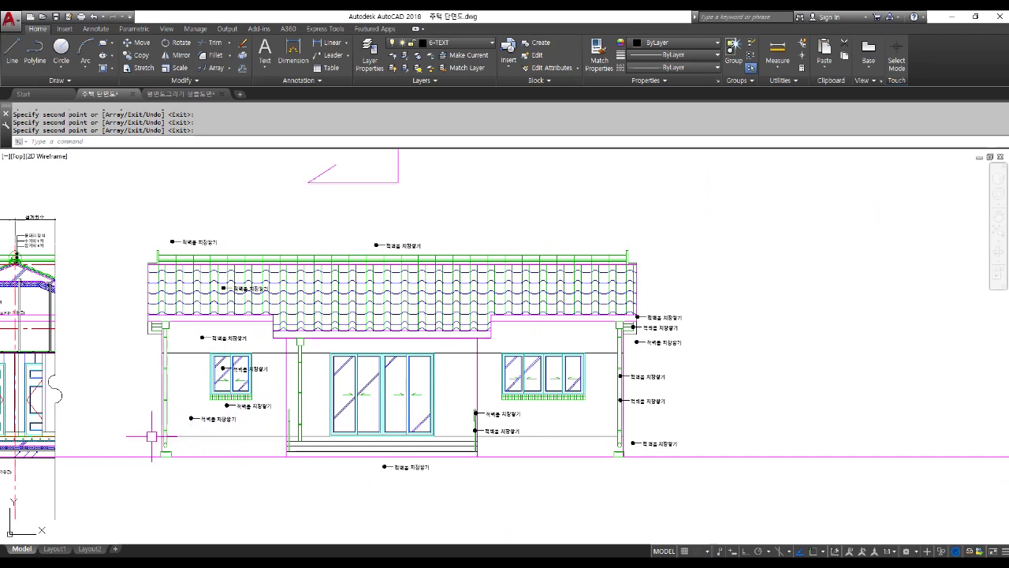
scroll(151, 436, up, 2)
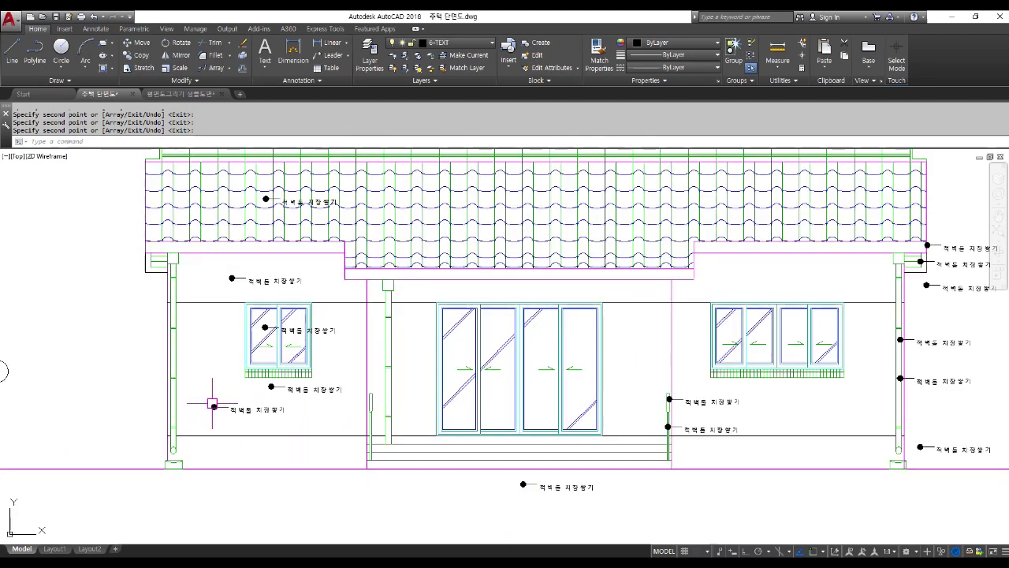
scroll(212, 406, up, 4)
click(362, 384)
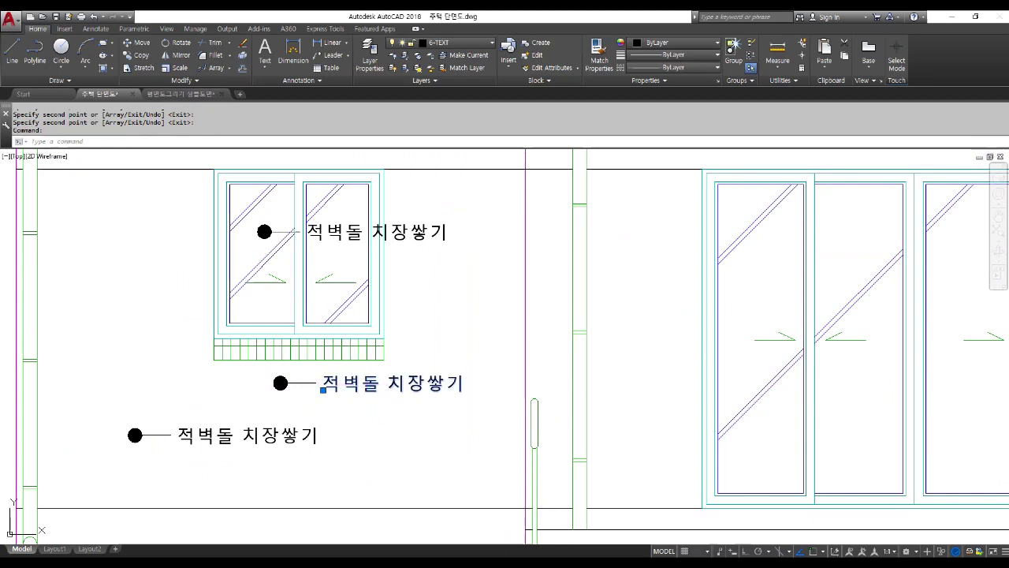
double_click(388, 384)
click(388, 384)
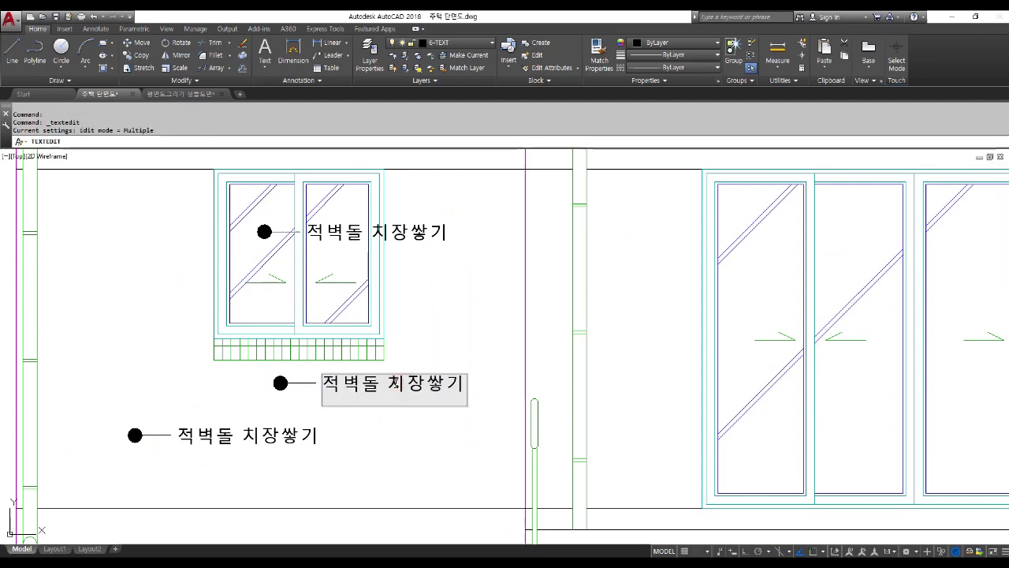
key(Delete)
key(Delete)
text(t)
key(BackSpace)
text(세워)
key(Return)
key(Escape)
key(Escape)
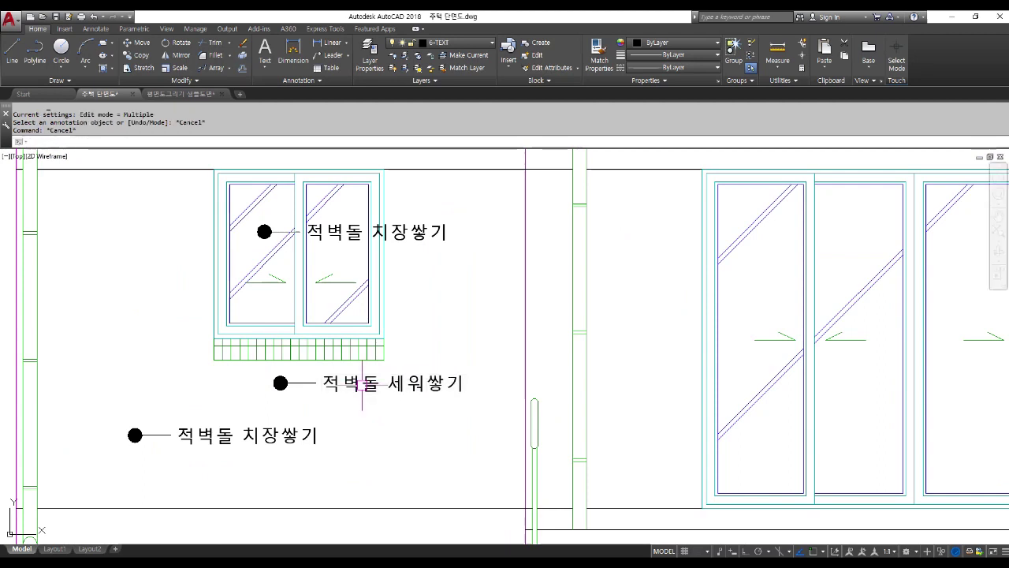
- Move the dot of the "적벽돌 세워쌓기" note straight up onto the left window's brick sill
key(Return)
text(m)
key(Return)
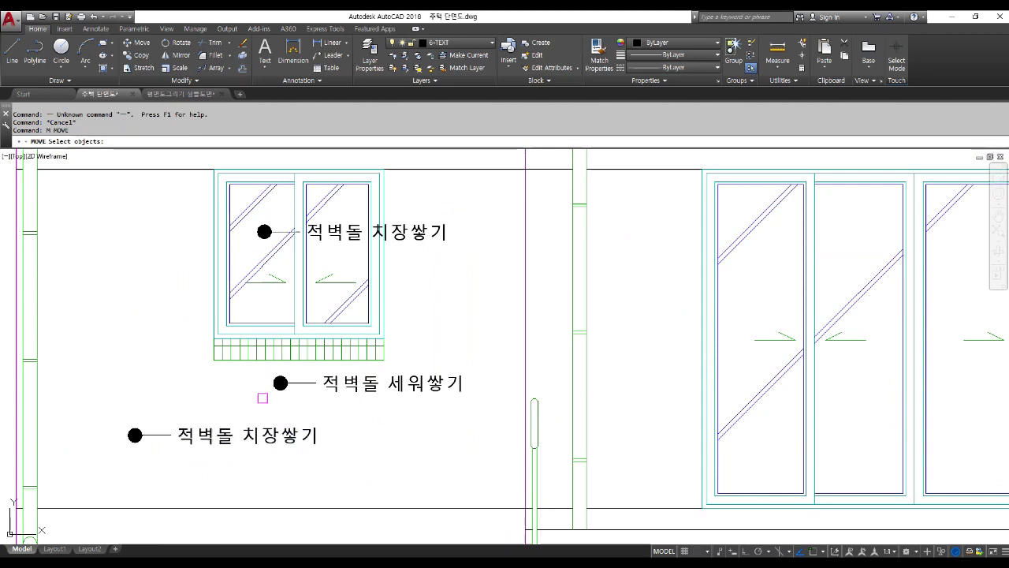
click(261, 377)
click(301, 412)
key(Return)
click(398, 465)
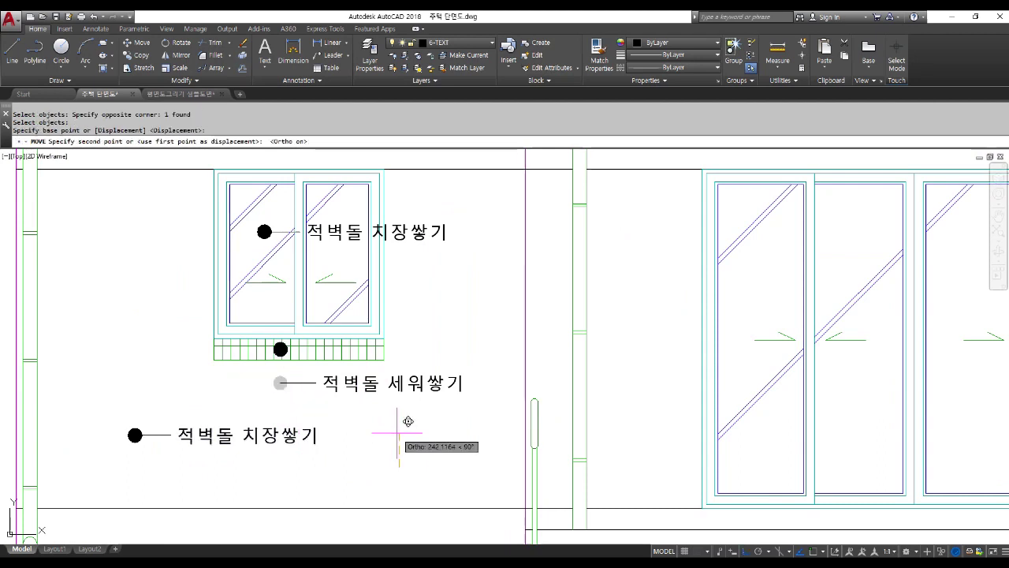
click(398, 432)
key(Escape)
key(Escape)
- Draw a vertical leader line connecting the sill dot with the horizontal leader of the "적벽돌 세워쌓기" note
text(l)
key(Return)
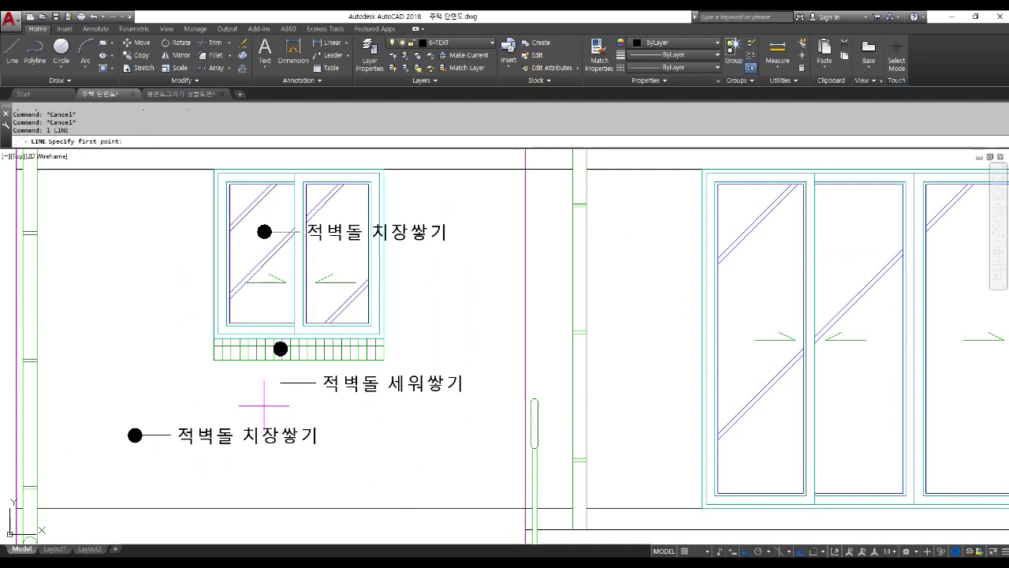
click(280, 347)
scroll(280, 347, up, 5)
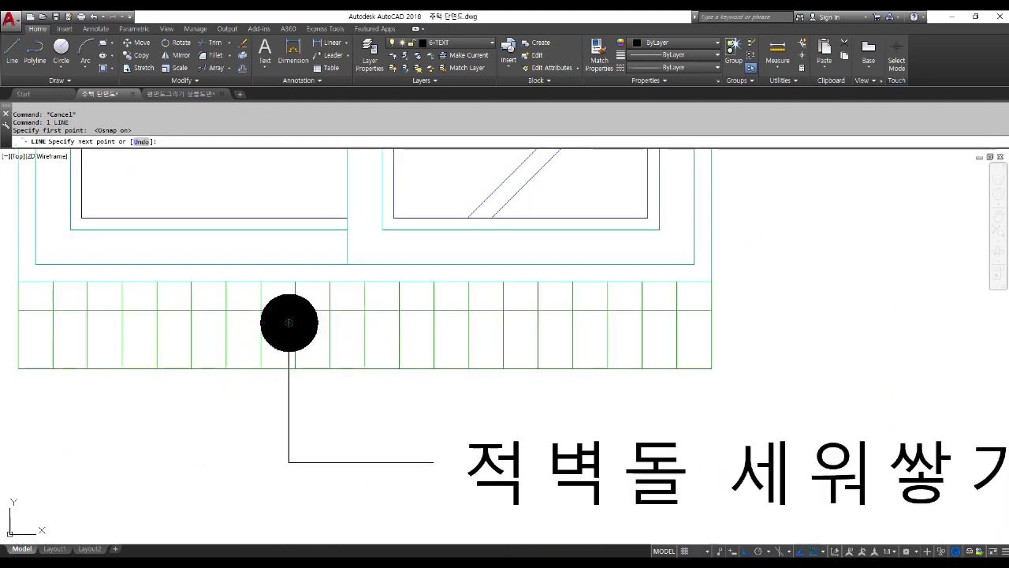
click(290, 321)
scroll(289, 322, down, 8)
key(Return)
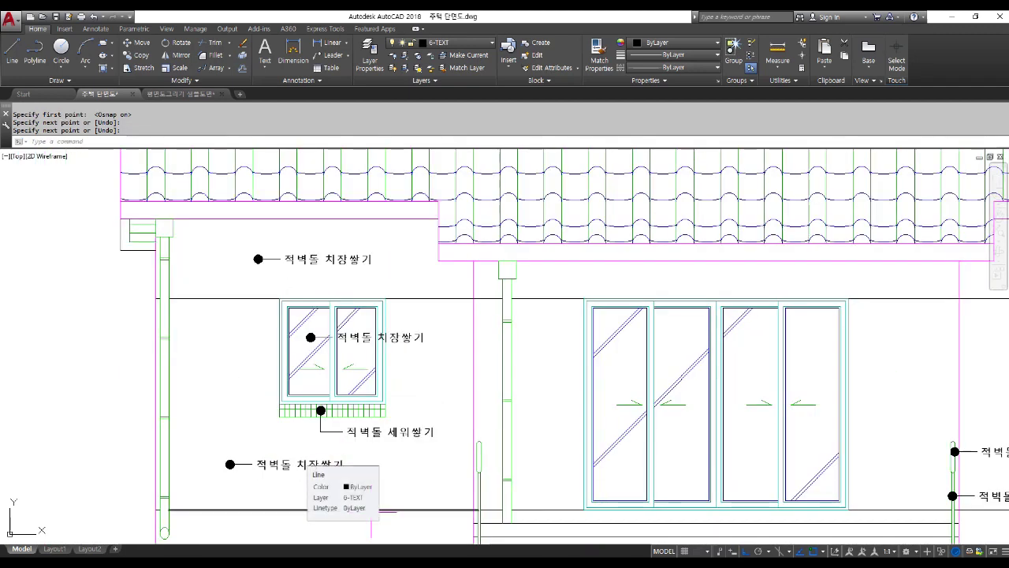
- Change the note on the left window's glass to "THK 16mm 복층유리"
click(352, 338)
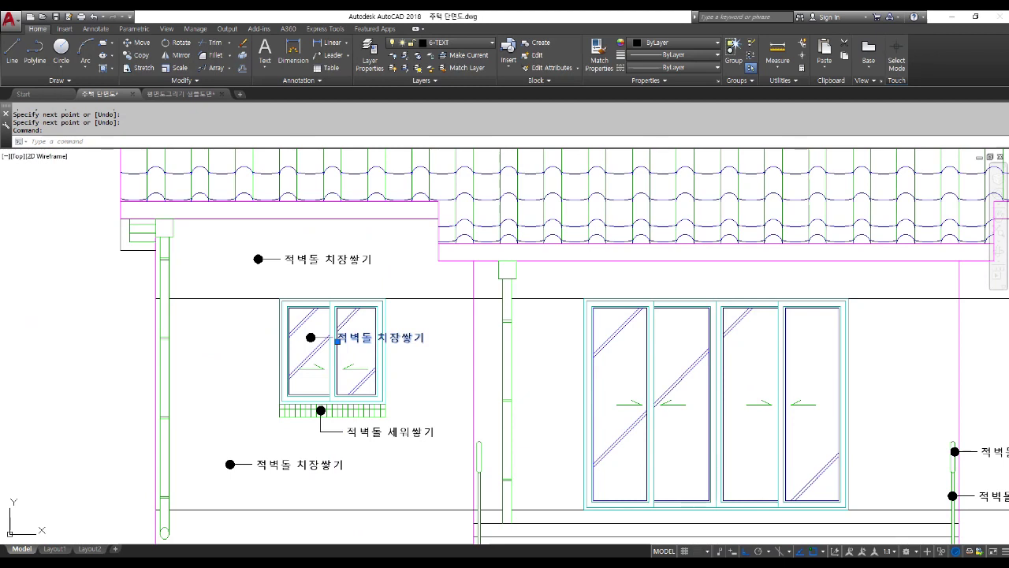
double_click(371, 337)
text(쇠)
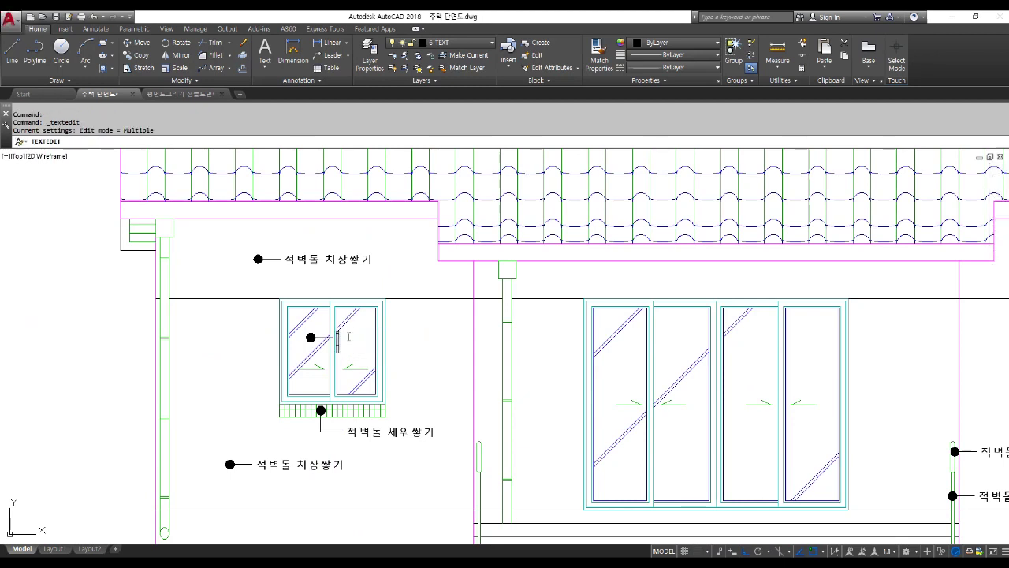
key(BackSpace)
key(BackSpace)
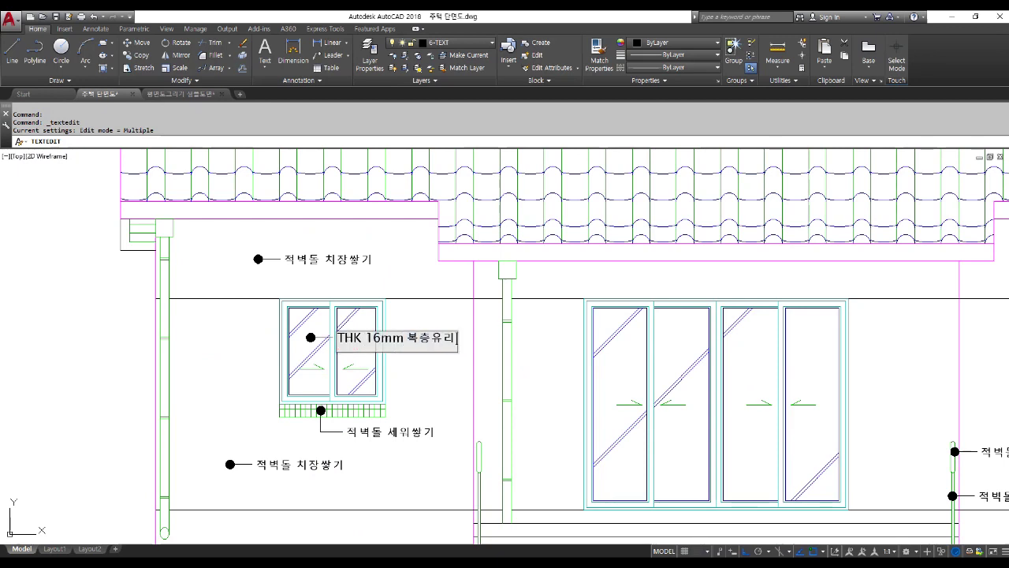
key(Return)
key(Return)
- Copy the left window's glass note and sill note, with their dots and leaders, horizontally onto the right window
text(co)
key(Return)
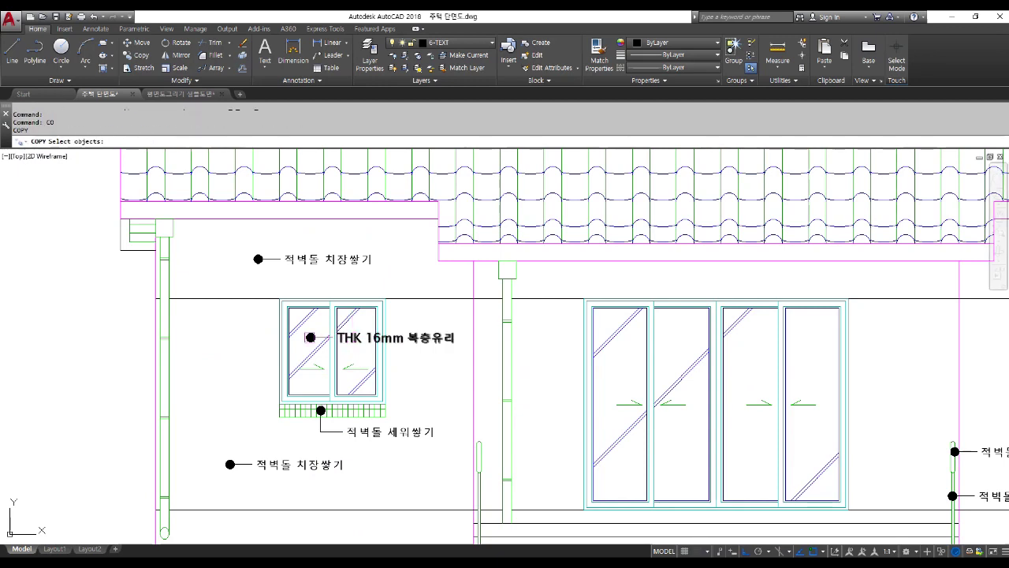
scroll(310, 337, up, 4)
click(305, 323)
click(750, 363)
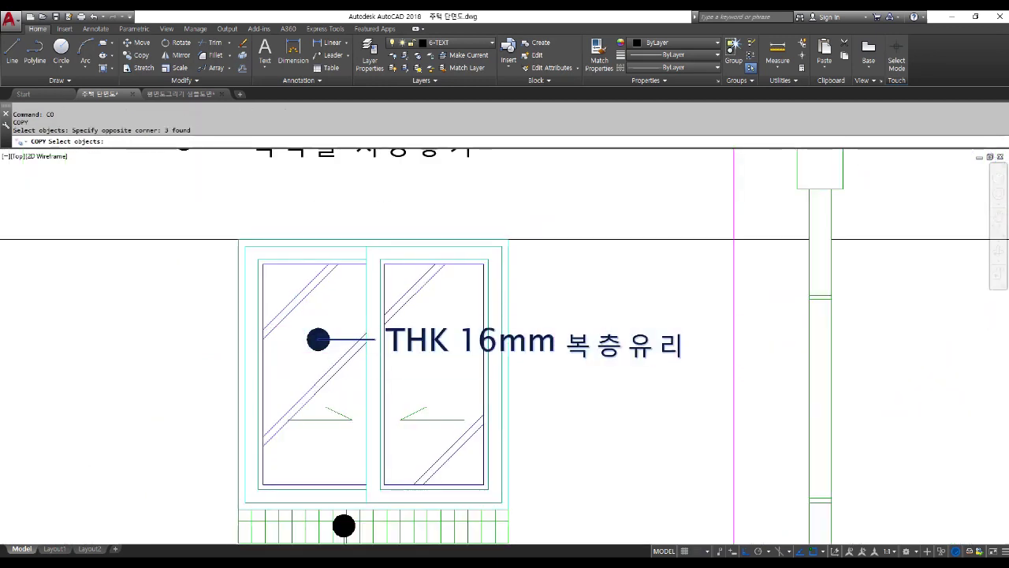
scroll(519, 307, down, 3)
scroll(397, 413, up, 3)
click(440, 427)
click(347, 376)
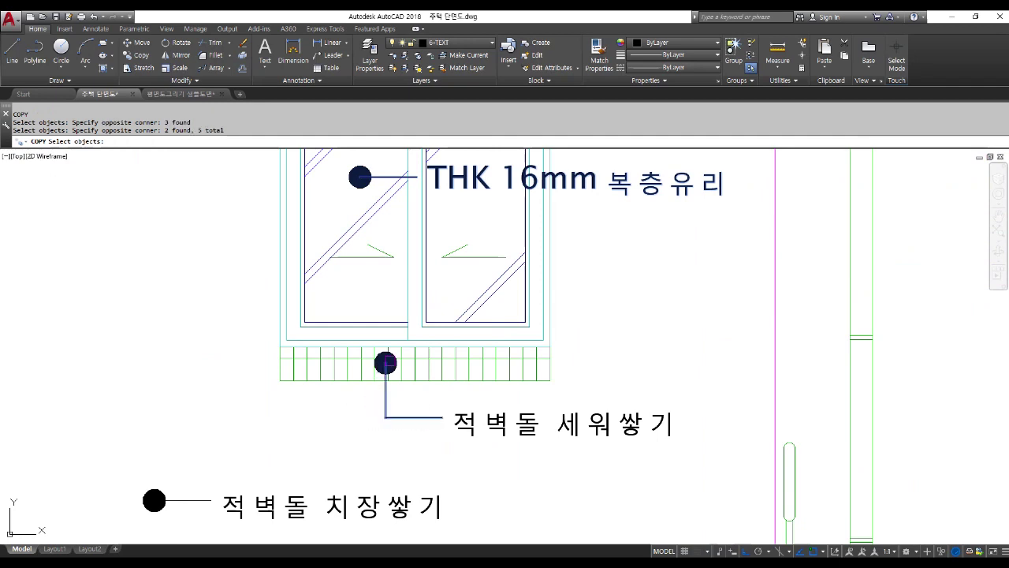
scroll(393, 361, up, 5)
scroll(407, 382, down, 3)
click(468, 465)
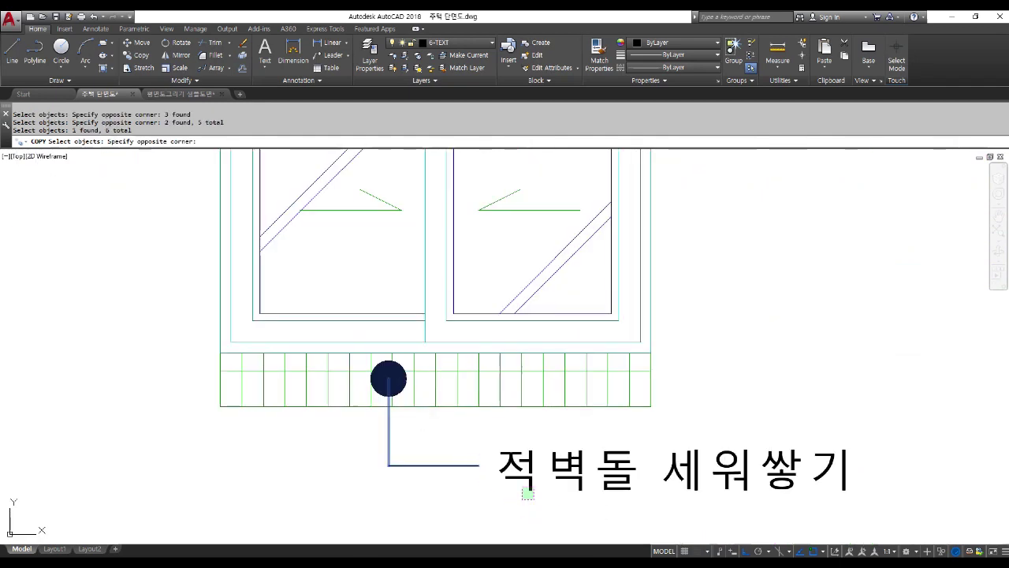
scroll(526, 478, down, 6)
key(Return)
click(474, 458)
scroll(505, 457, down, 4)
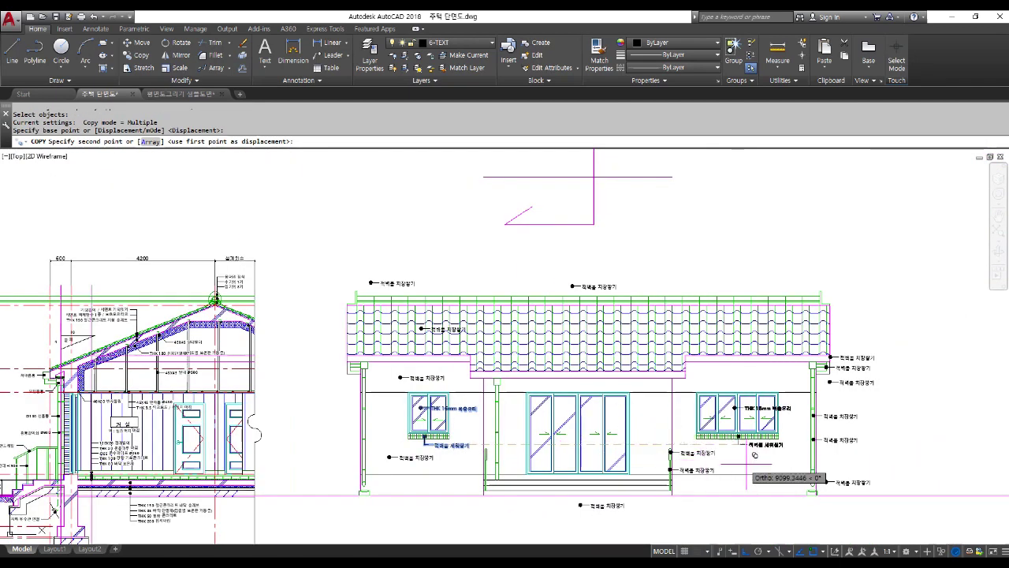
scroll(745, 457, up, 2)
scroll(727, 462, up, 2)
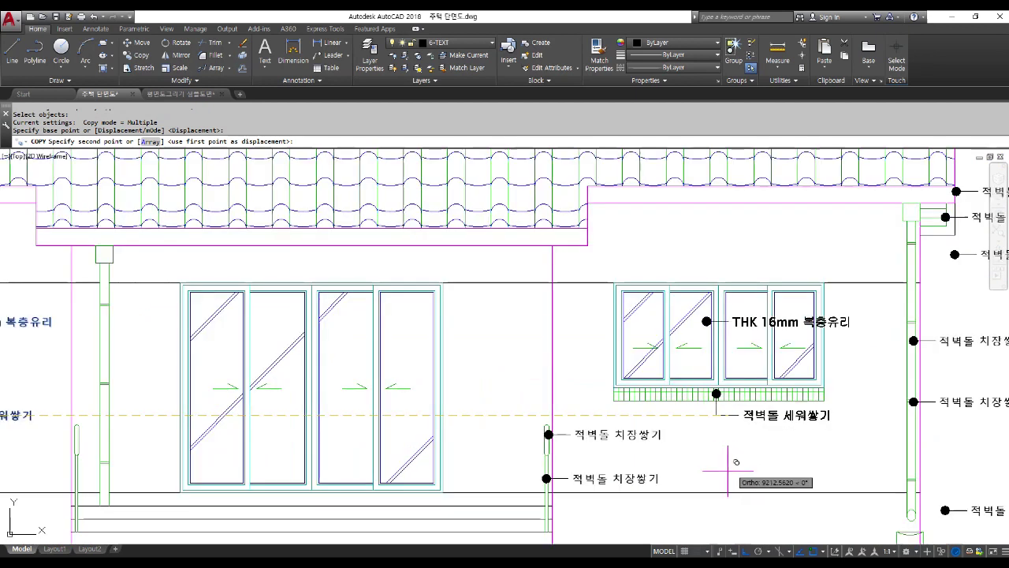
click(684, 456)
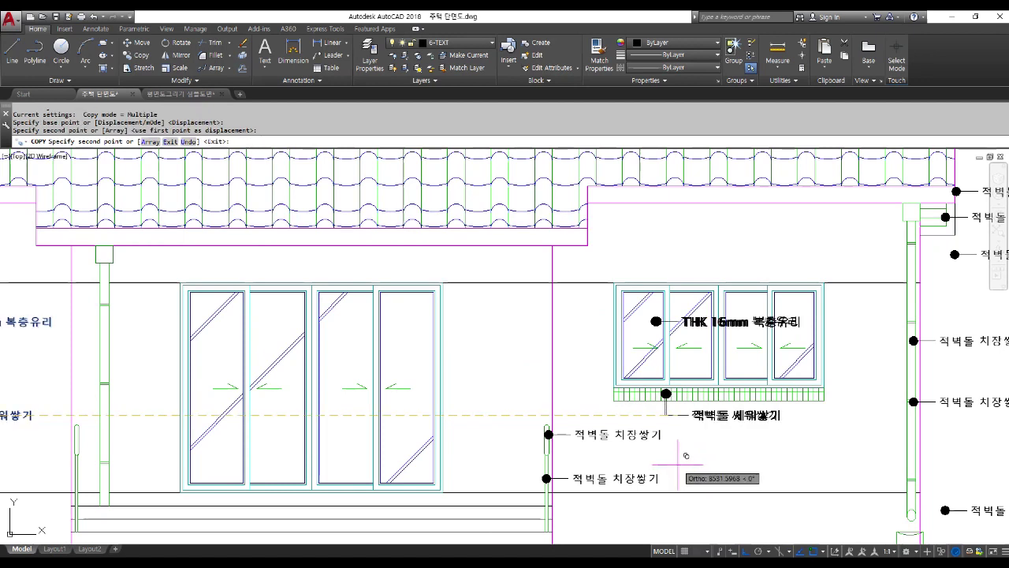
scroll(684, 453, down, 4)
key(Return)
- Copy the right window's "THK 16mm 복층유리" note with its dot and leader horizontally onto the central sliding door's glass
key(Return)
scroll(661, 408, up, 6)
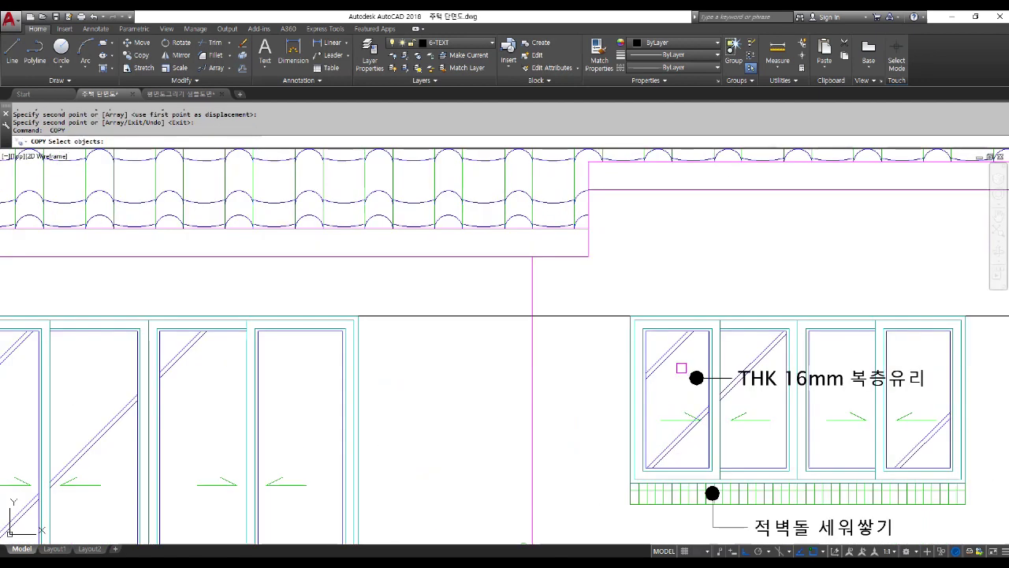
click(683, 363)
click(908, 387)
key(Return)
click(752, 362)
scroll(831, 397, down, 3)
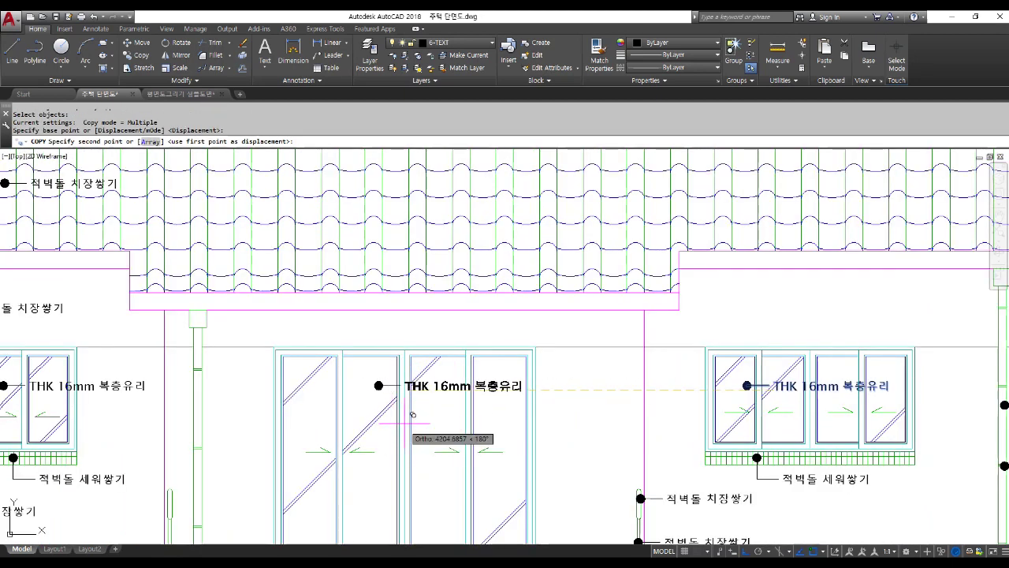
key(F3)
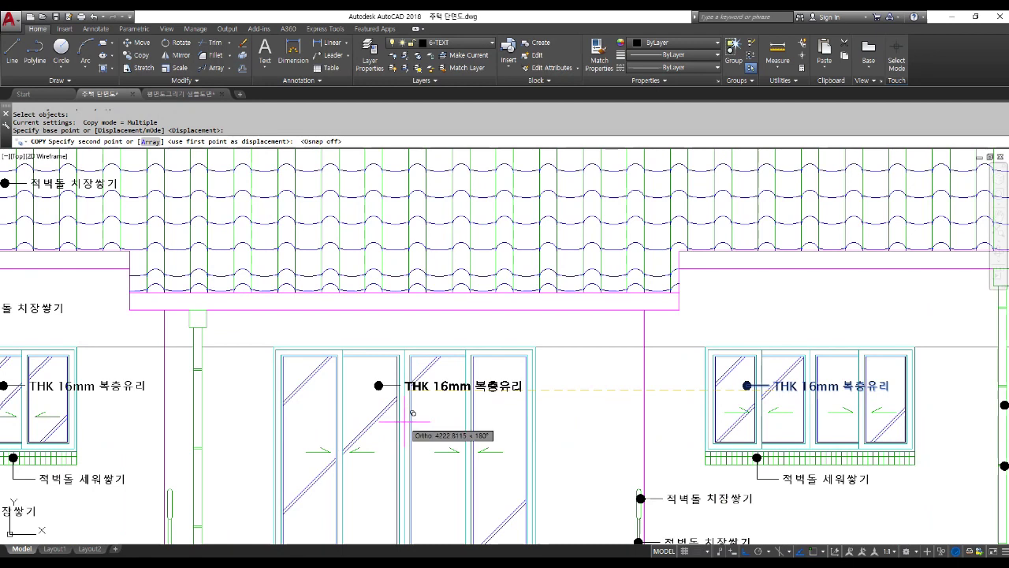
click(395, 409)
scroll(453, 398, down, 2)
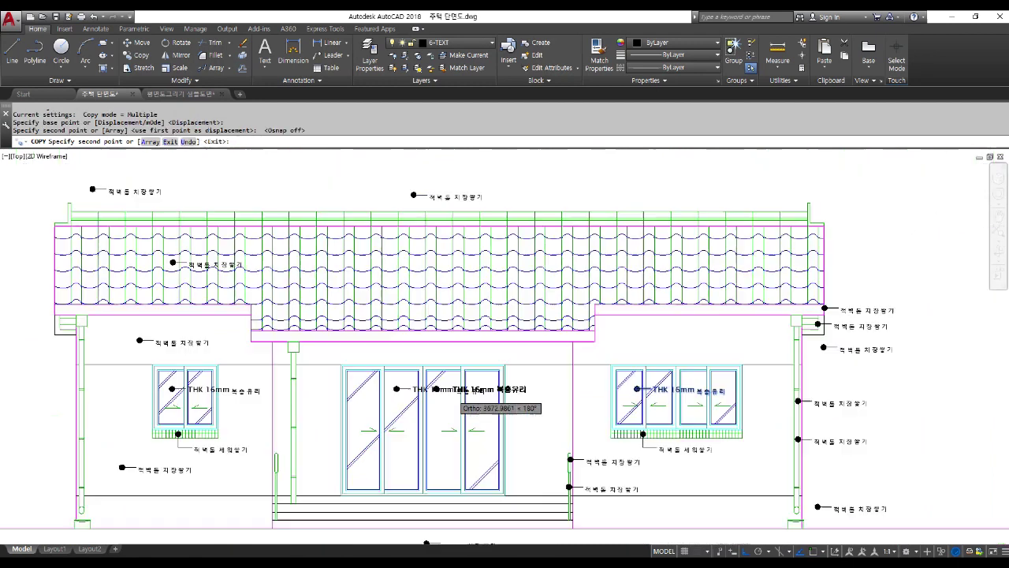
scroll(473, 394, down, 2)
key(Return)
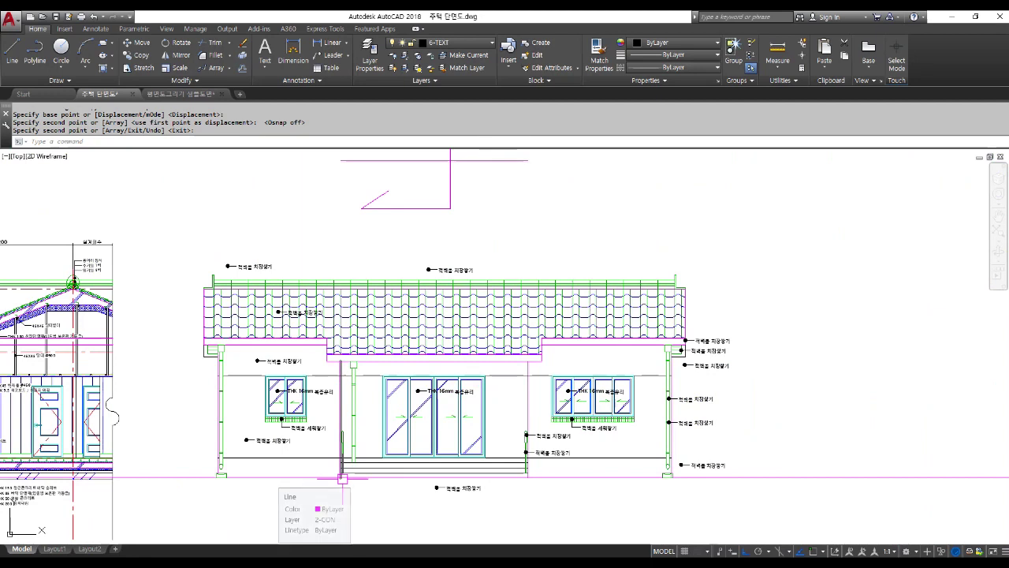
- Change the note on the wall above the left window to "모르타르 위 W.P 마감"
scroll(258, 363, up, 2)
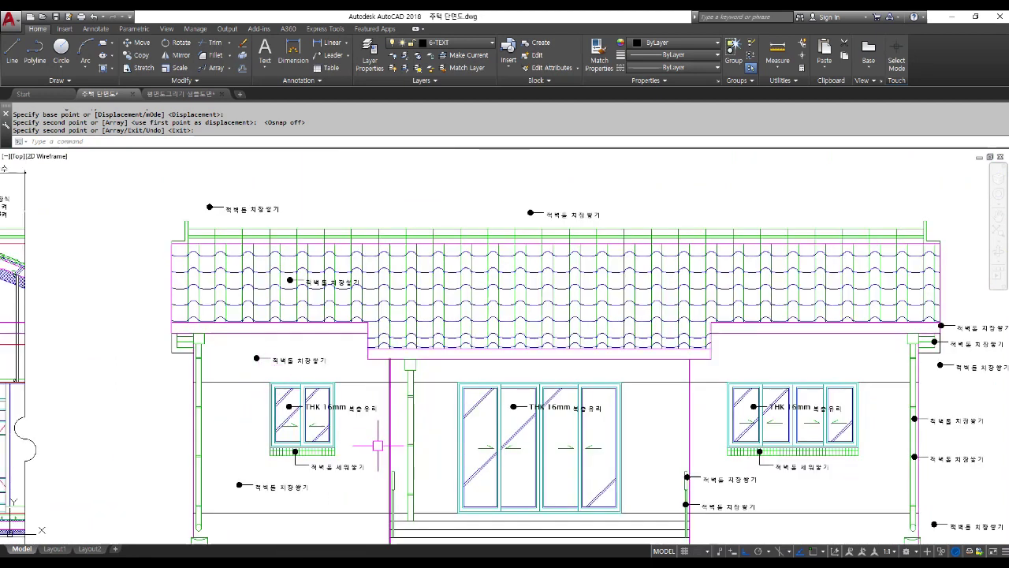
scroll(301, 377, up, 4)
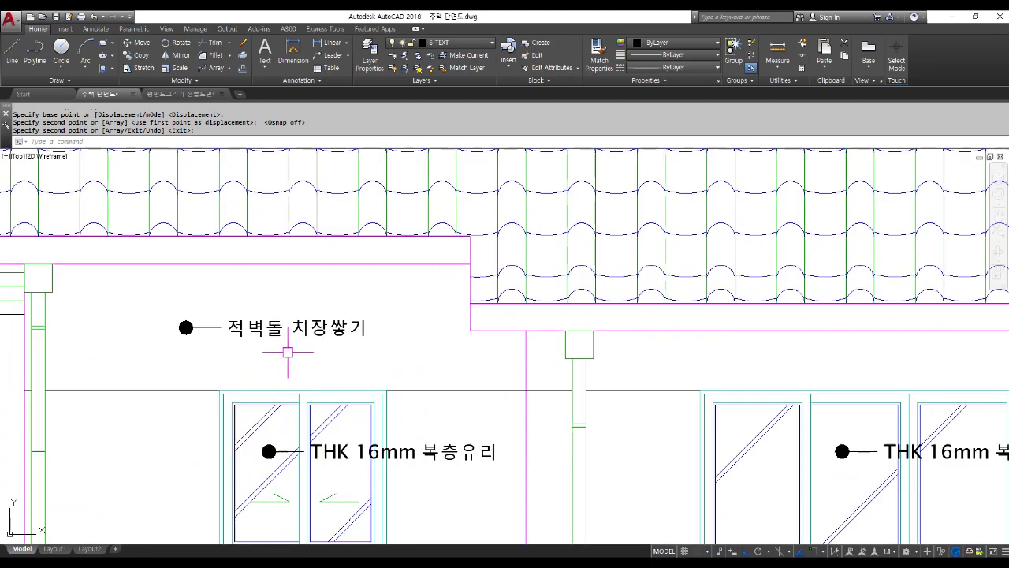
double_click(266, 331)
text(ah)
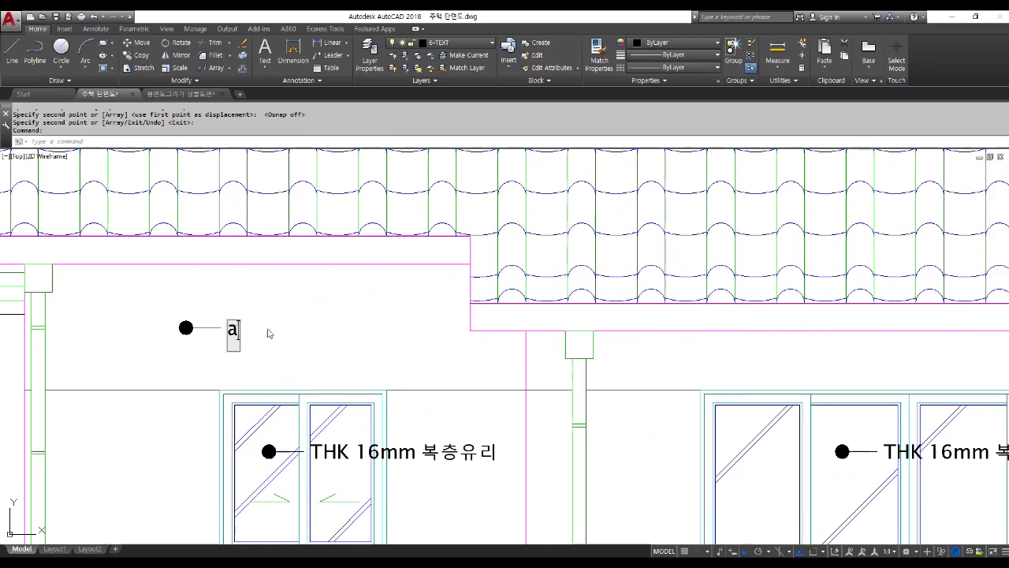
key(BackSpace)
key(BackSpace)
text(모르타르 위 w)
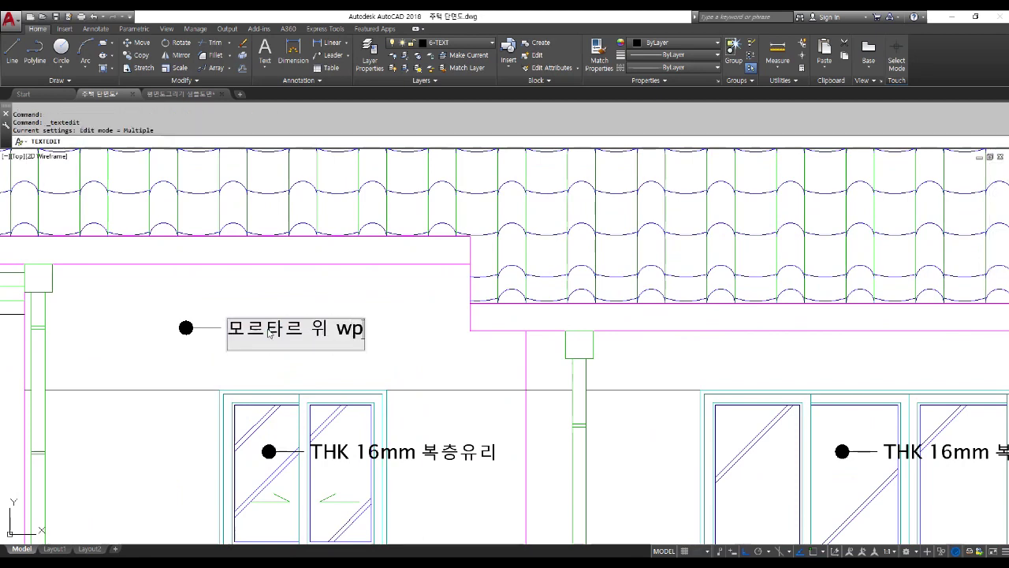
text(.P 마)
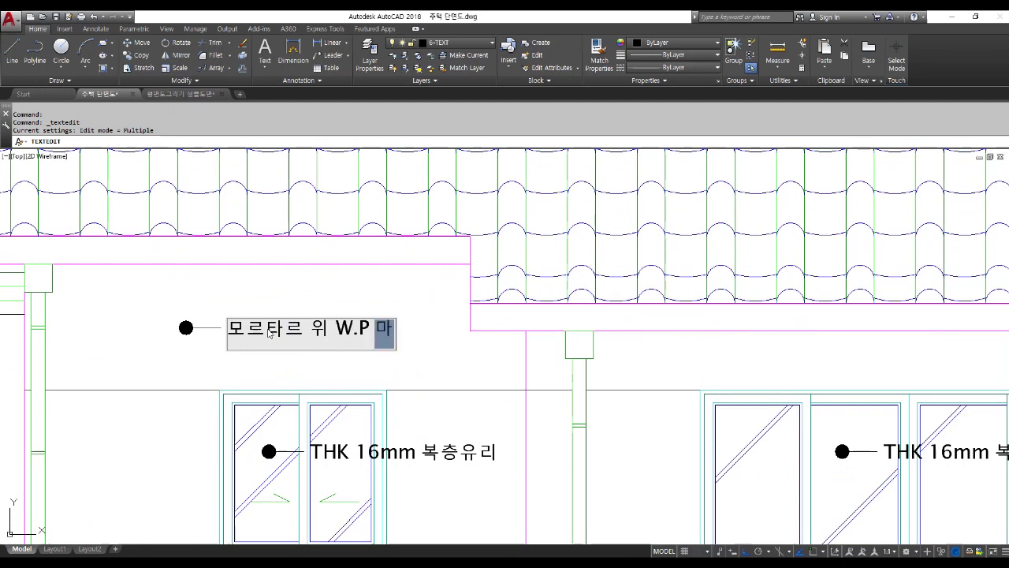
text(감)
key(Return)
key(Escape)
- Copy the "모르타르 위 W.P 마감" note with its dot and leader onto the wall base to the left of the entrance steps
text(co)
key(Return)
click(275, 365)
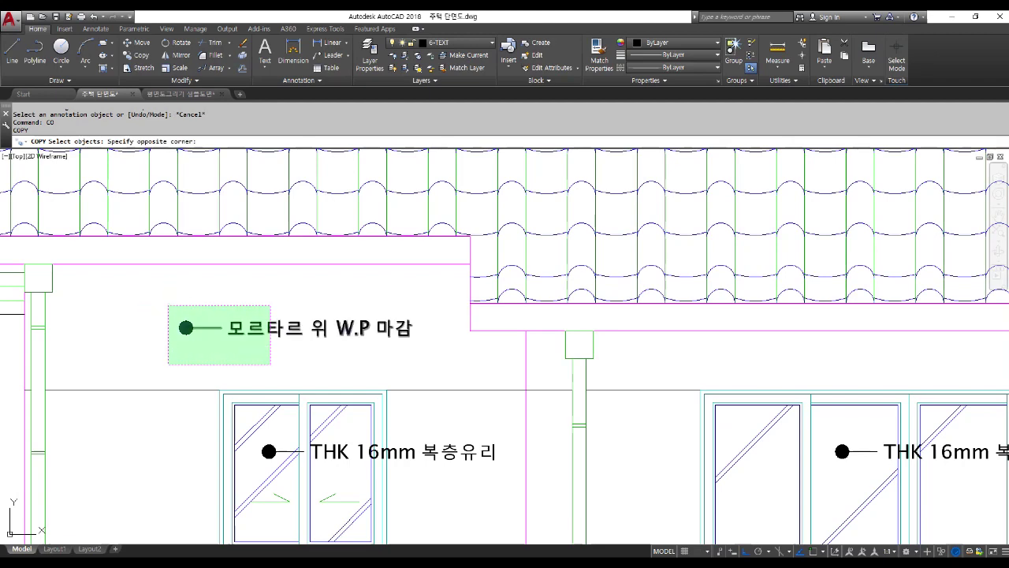
click(176, 290)
key(Return)
click(308, 339)
scroll(303, 339, down, 2)
key(F8)
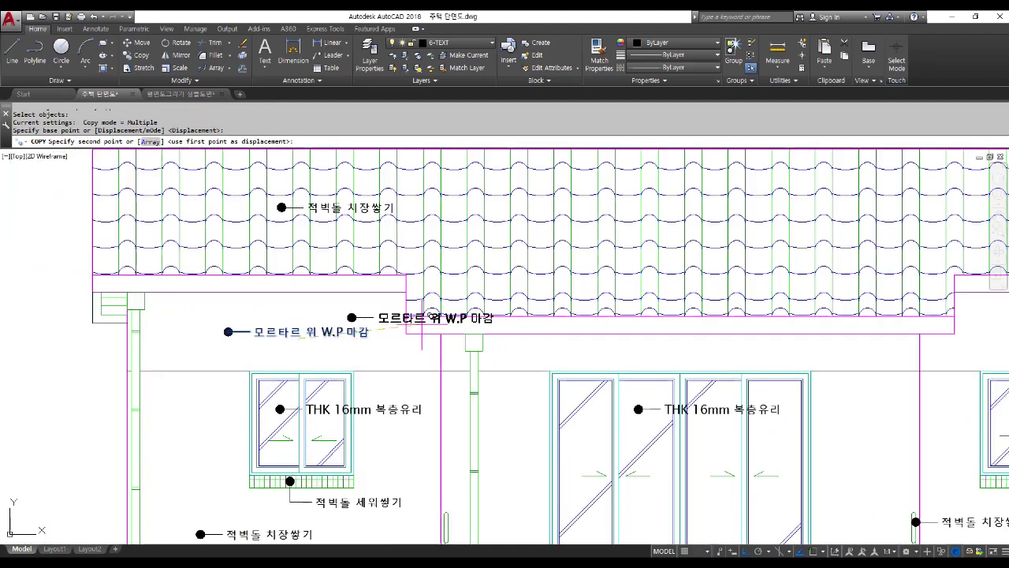
scroll(473, 347, down, 5)
scroll(365, 398, up, 5)
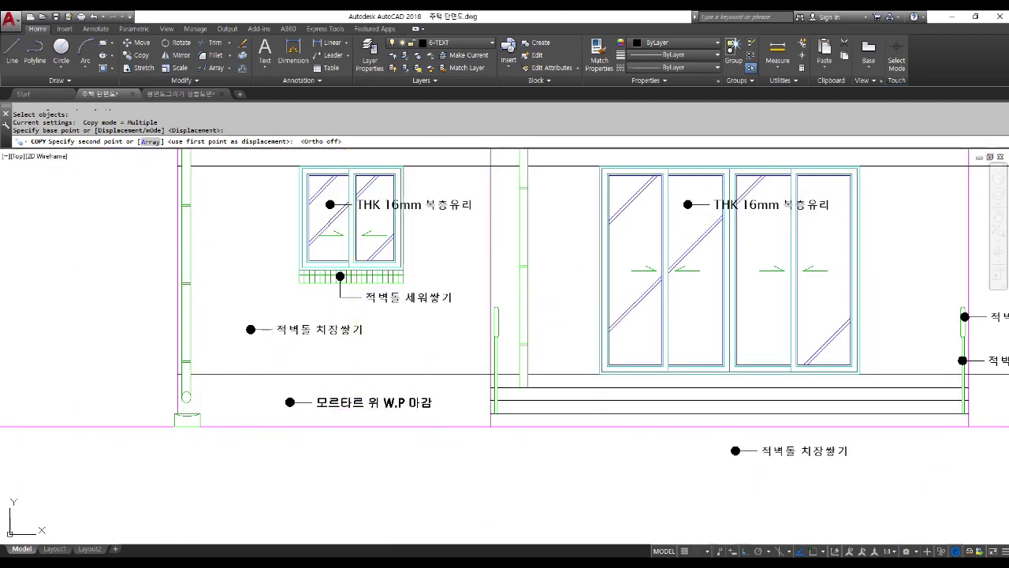
click(361, 400)
- Place further copies of the mortar note above the central sliding door, above the right window and on the right wall base
scroll(361, 400, down, 5)
scroll(417, 345, up, 6)
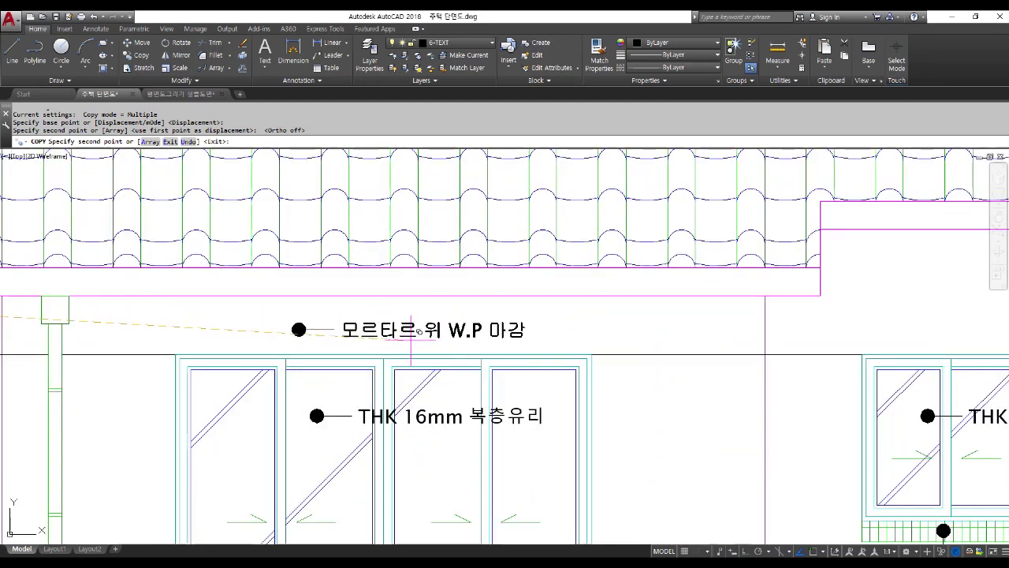
click(418, 345)
scroll(345, 372, down, 4)
click(650, 341)
click(649, 511)
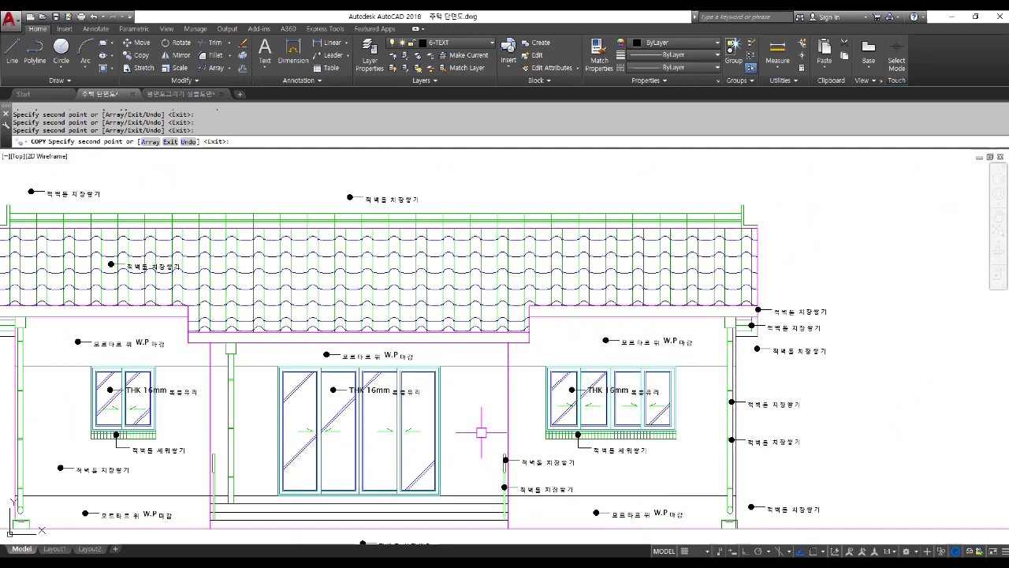
- Move the dot of the note below the entrance steps straight up onto the steps, leaving its text and leader in place
key(Return)
middle_drag(479, 421, 493, 326)
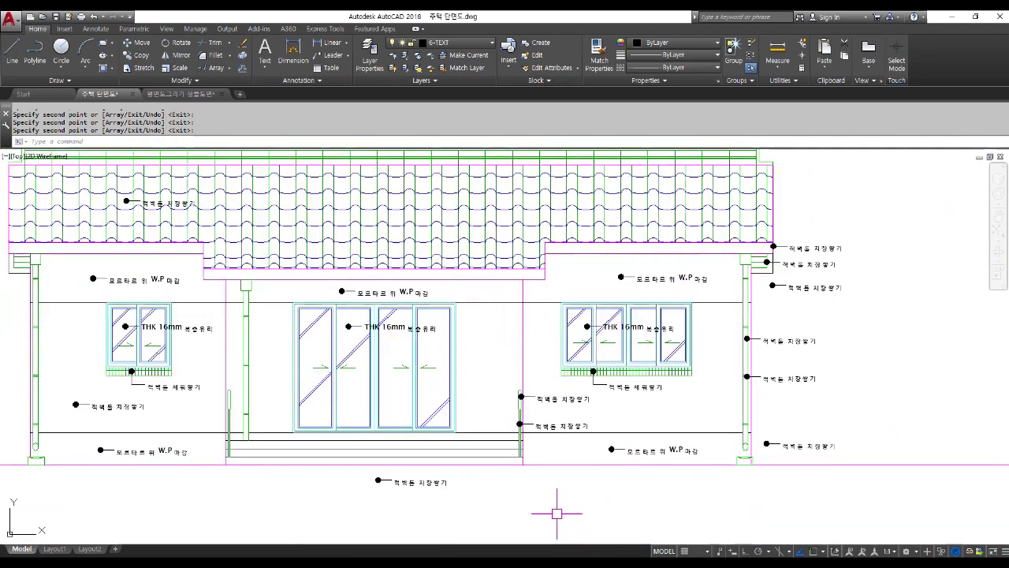
scroll(438, 504, up, 6)
text(m)
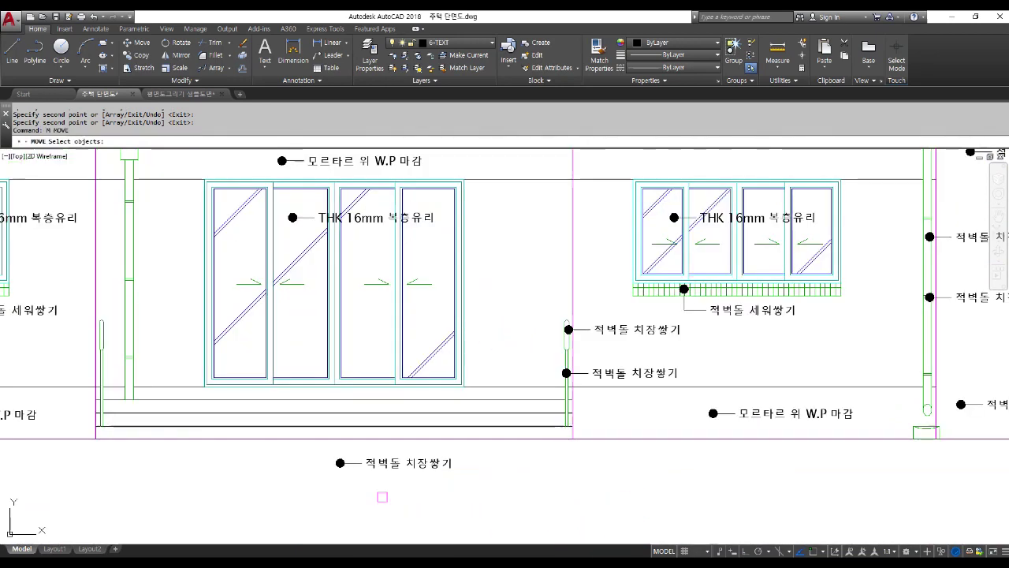
key(Return)
click(272, 421)
click(323, 488)
key(Return)
click(198, 484)
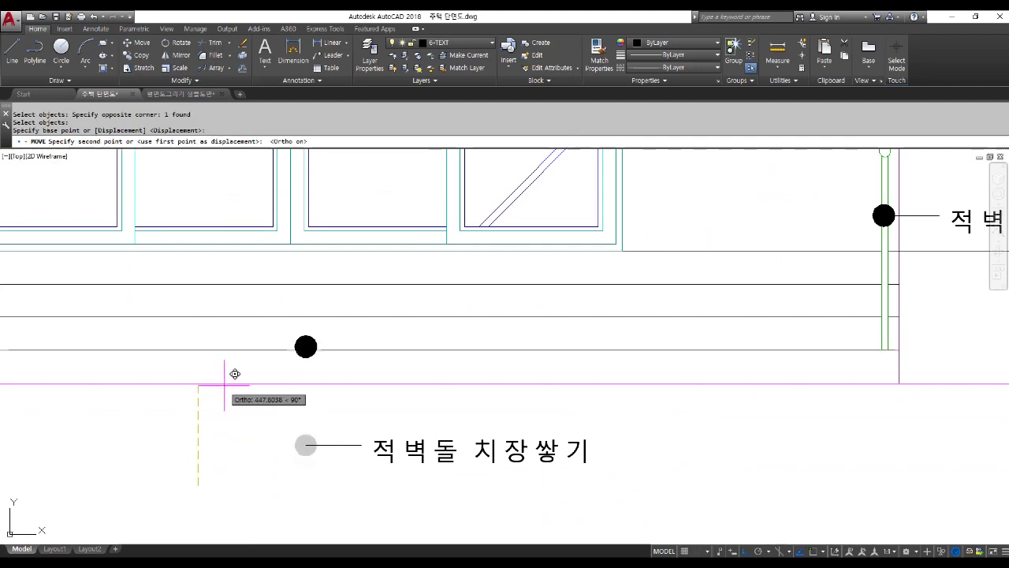
key(Escape)
key(Escape)
- Draw a vertical leader line connecting the short leader below the entrance steps to the dot on the steps
text(l)
key(Return)
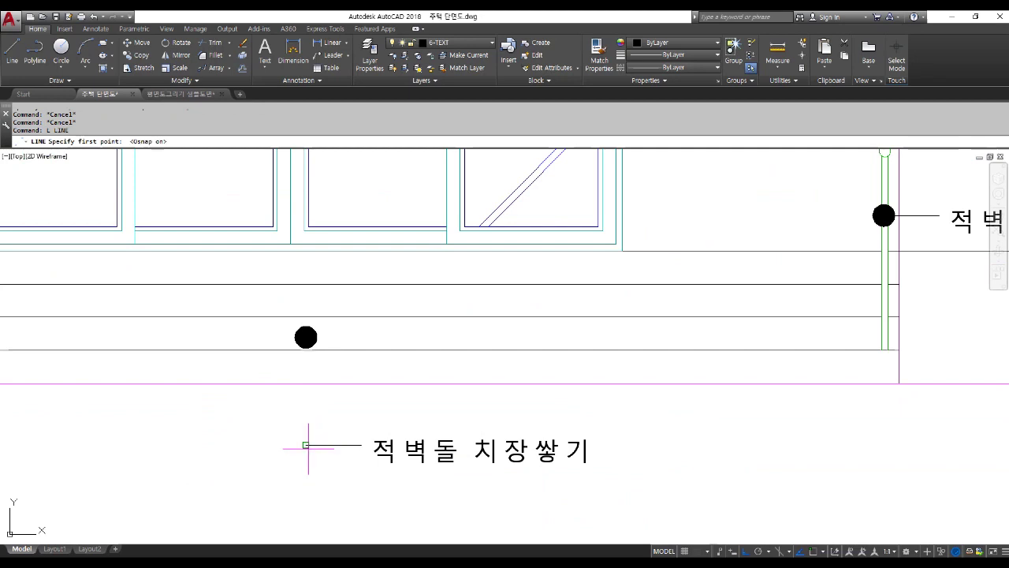
click(306, 338)
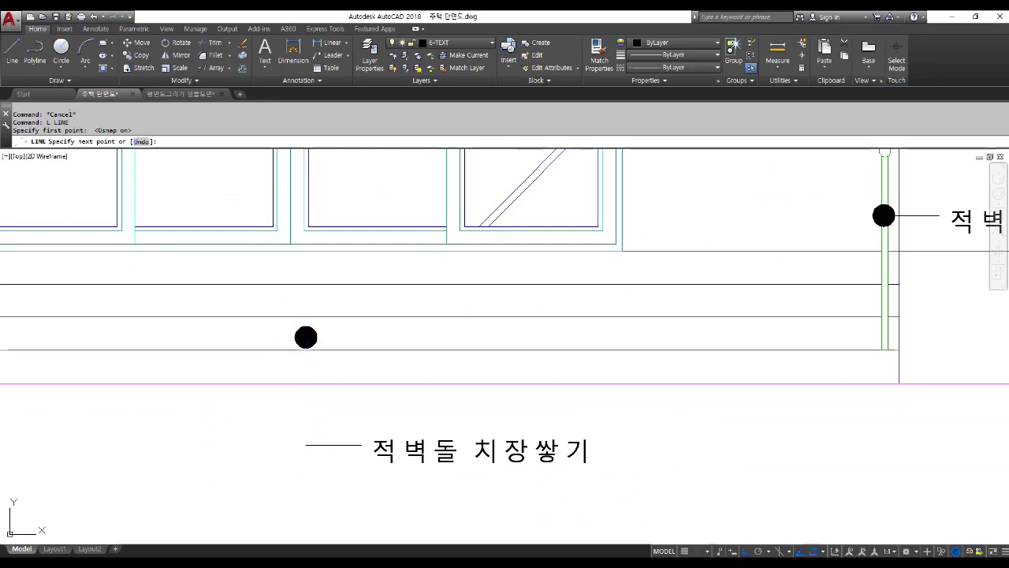
key(Escape)
key(Escape)
- Change the note below the entrance steps to "외부용 자기질 타일 마감"
scroll(330, 380, down, 3)
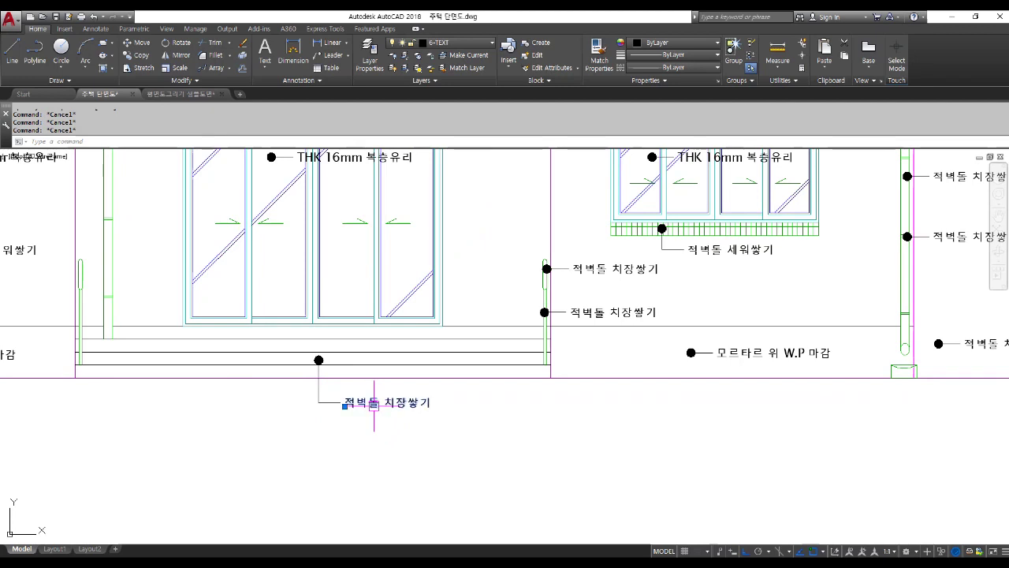
double_click(371, 406)
text(외)
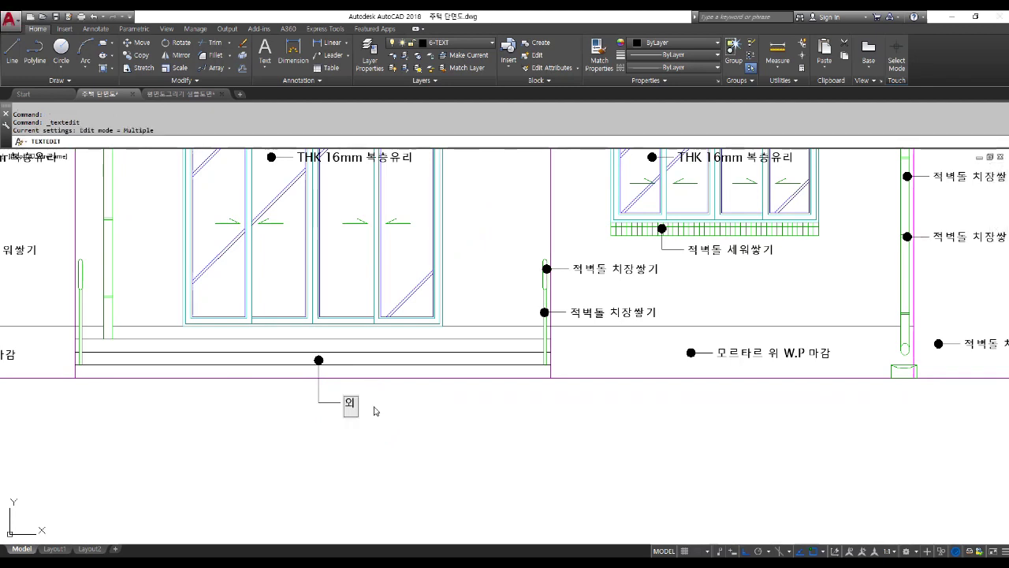
key(BackSpace)
key(BackSpace)
key(BackSpace)
text(부요 ㅇ작)
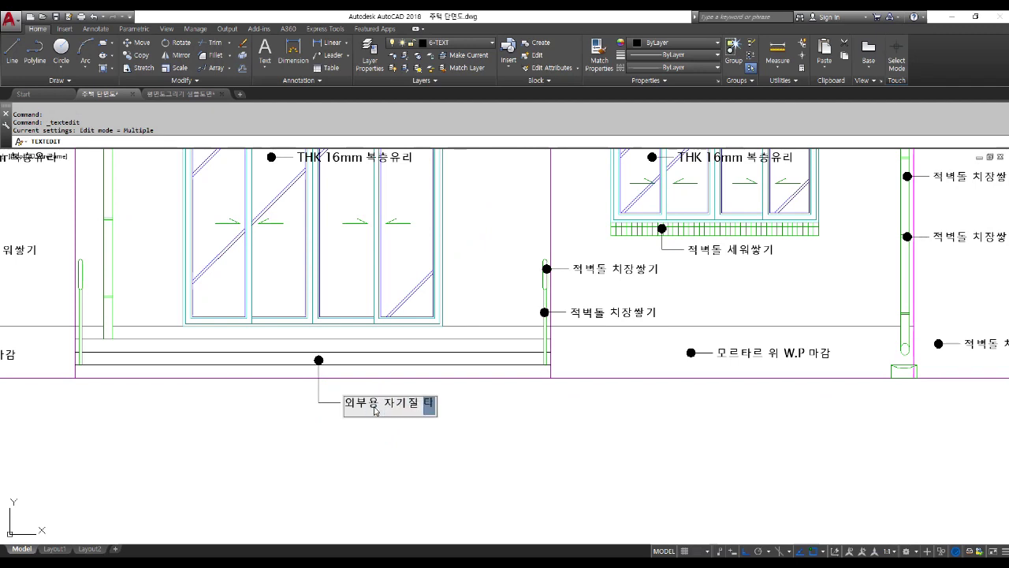
key(Escape)
key(Escape)
key(Escape)
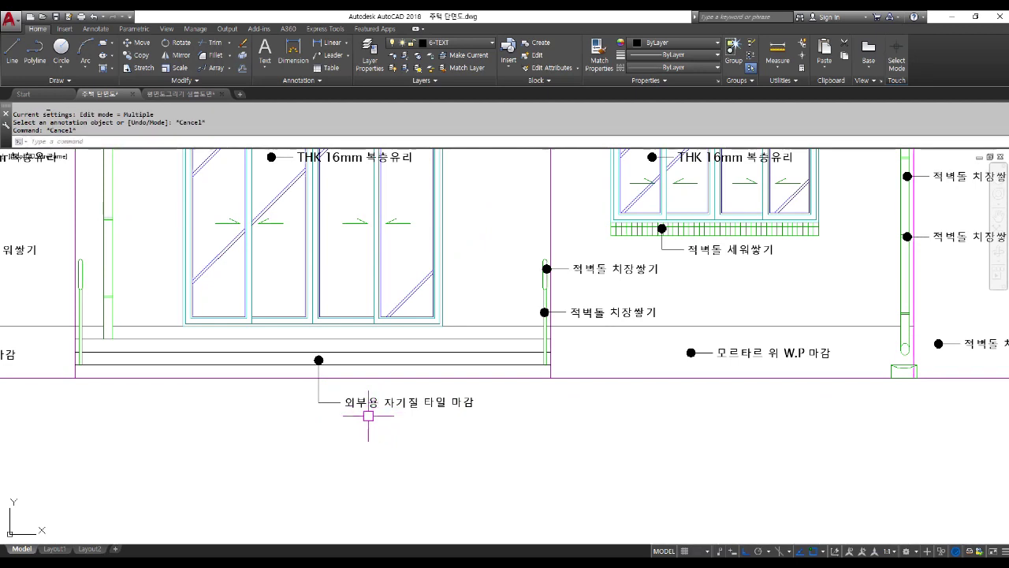
- Change the upper note beside the entrance railing to "Ø50 핸드레일"
scroll(441, 448, down, 2)
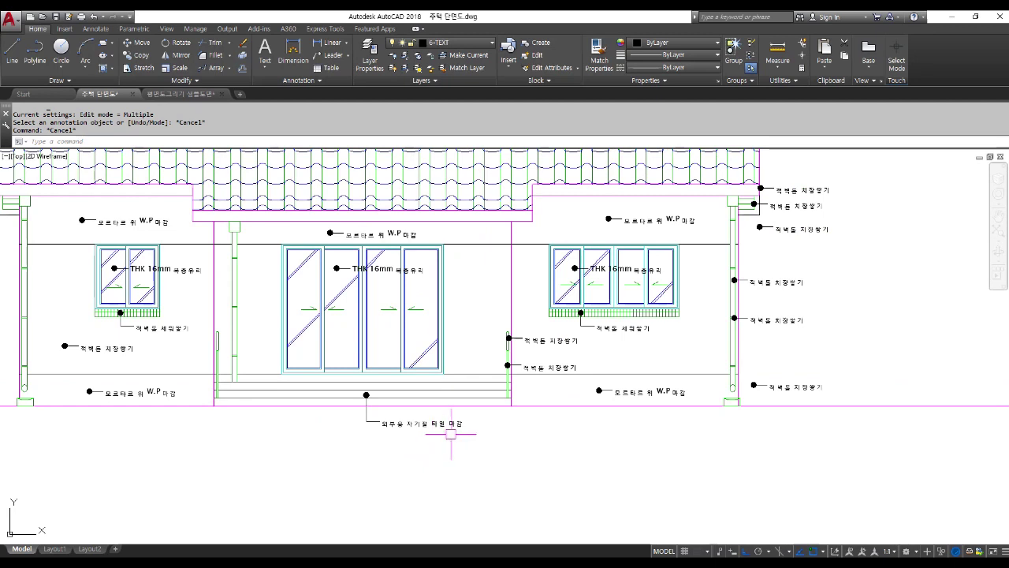
scroll(527, 338, up, 3)
click(529, 340)
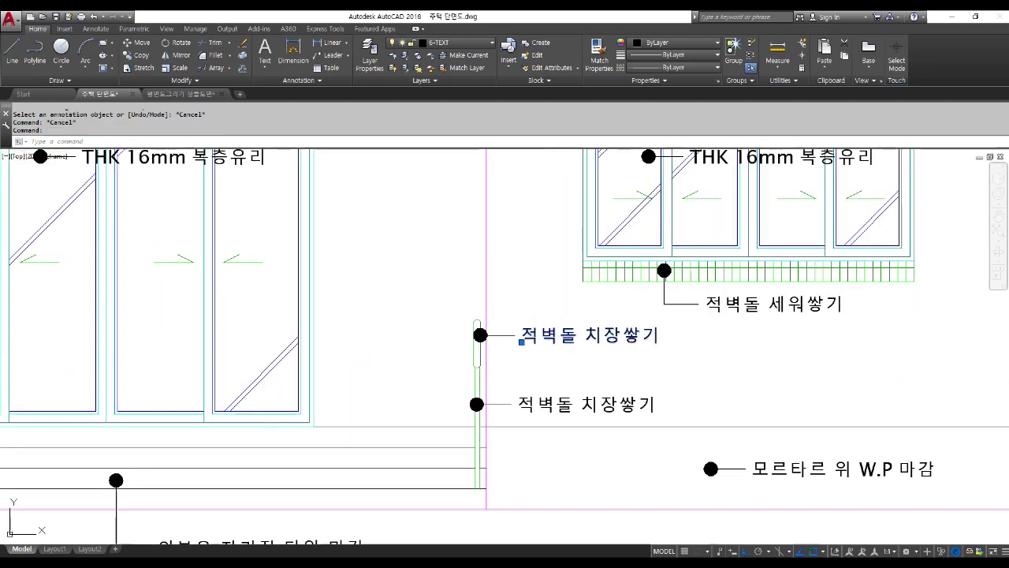
double_click(555, 339)
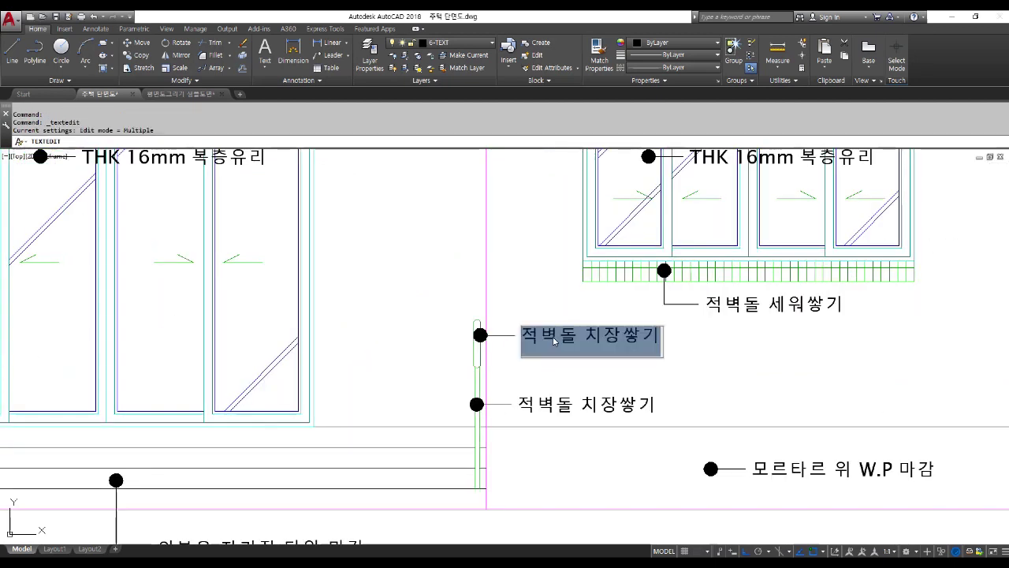
text(%%c)
text(50)
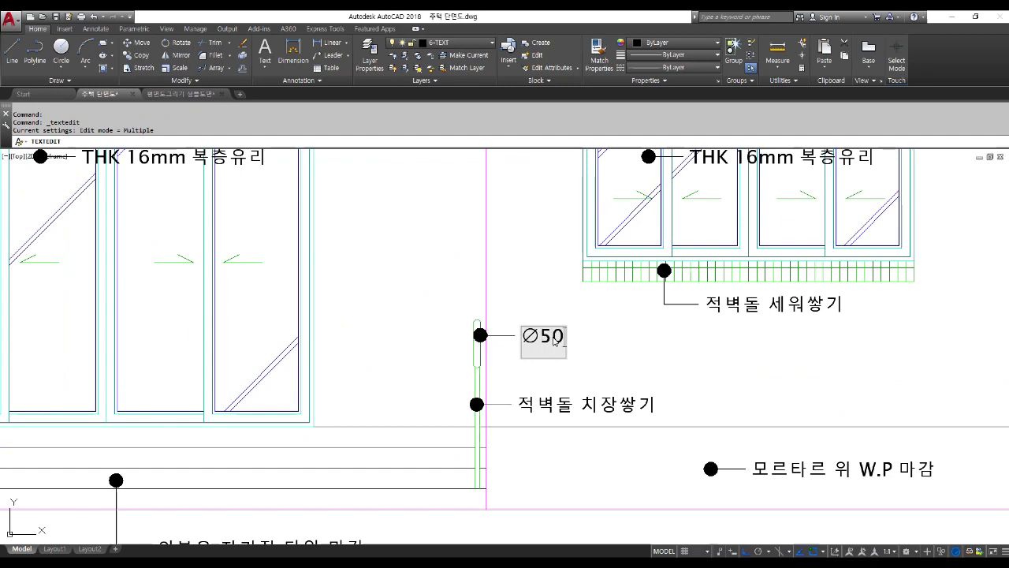
text(ㅎ드레이)
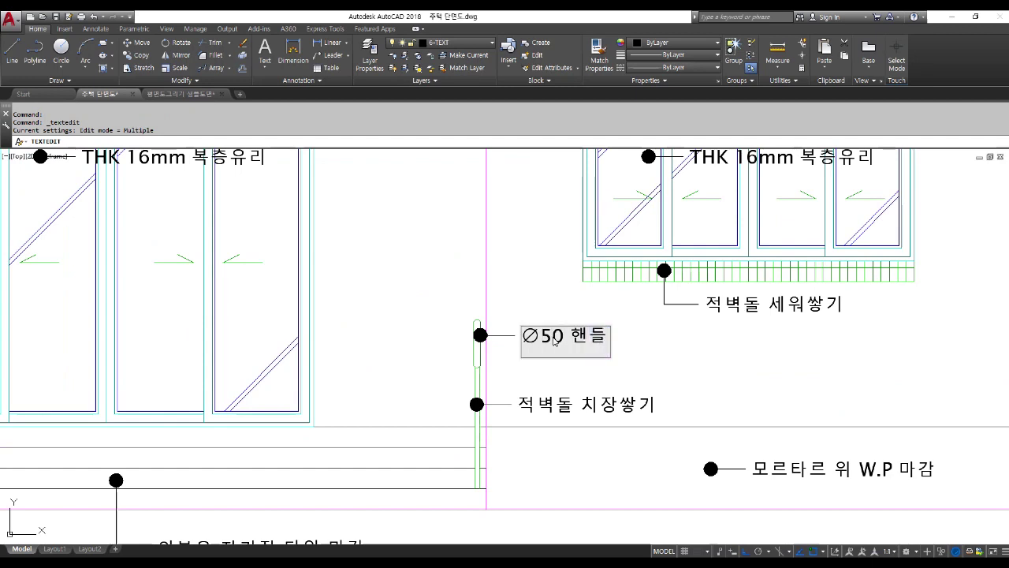
text(ㄹ)
key(Return)
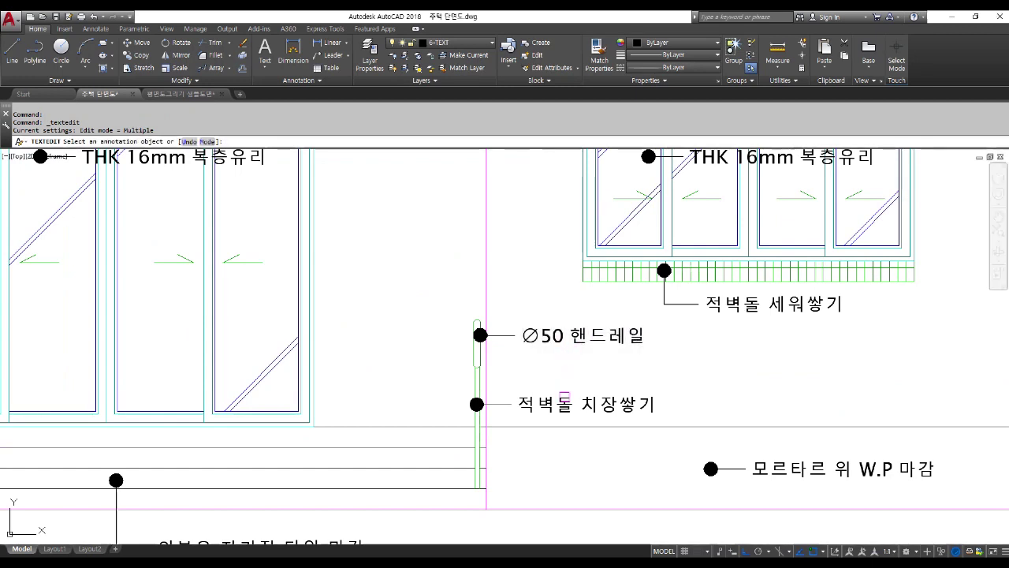
- Change the lower note beside the entrance railing to "Ø30 난간대 H:900"
click(566, 407)
text(%%)
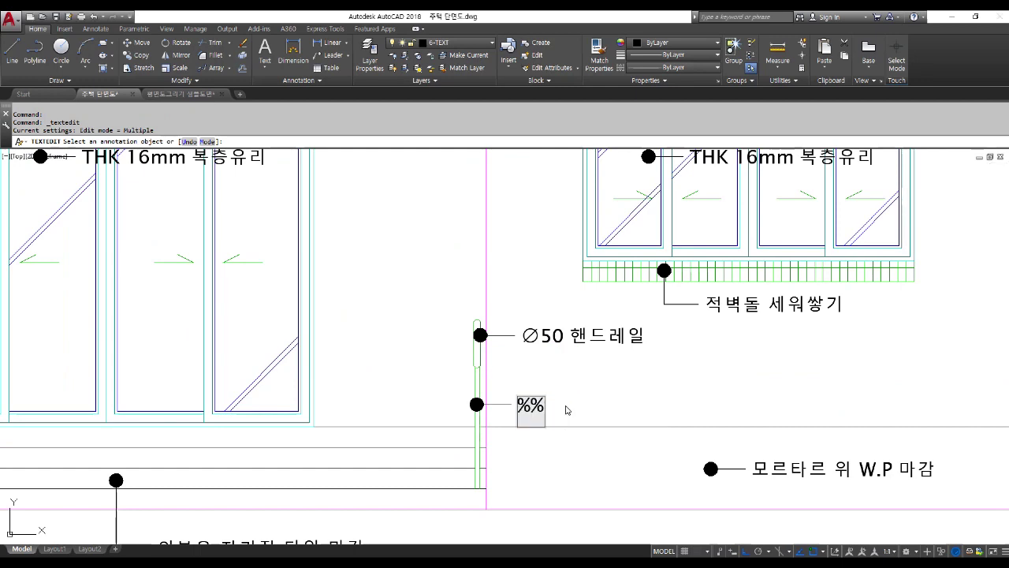
text(난간대 H)
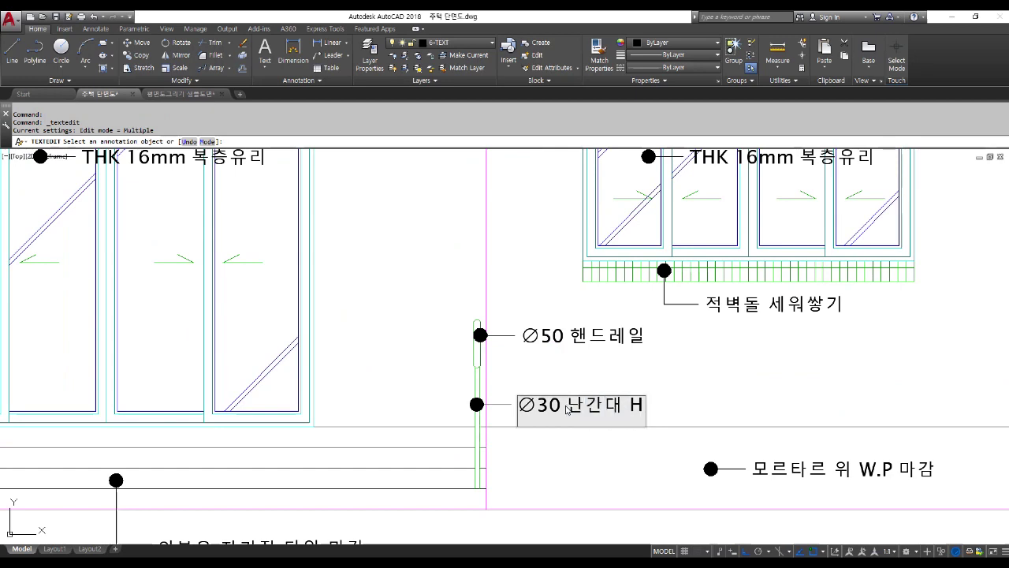
text(:900)
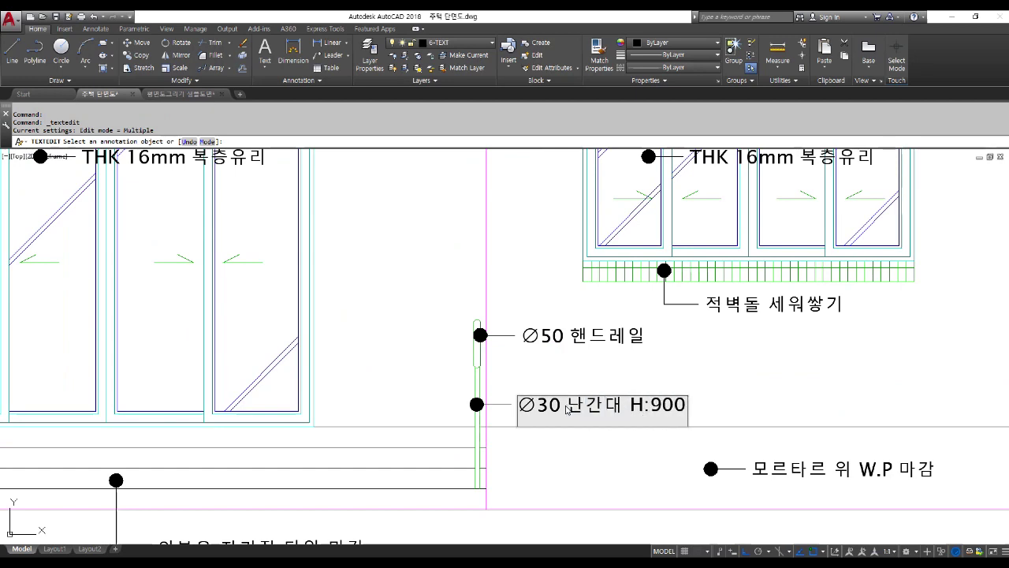
key(Escape)
key(Escape)
key(Escape)
key(Escape)
scroll(540, 423, down, 3)
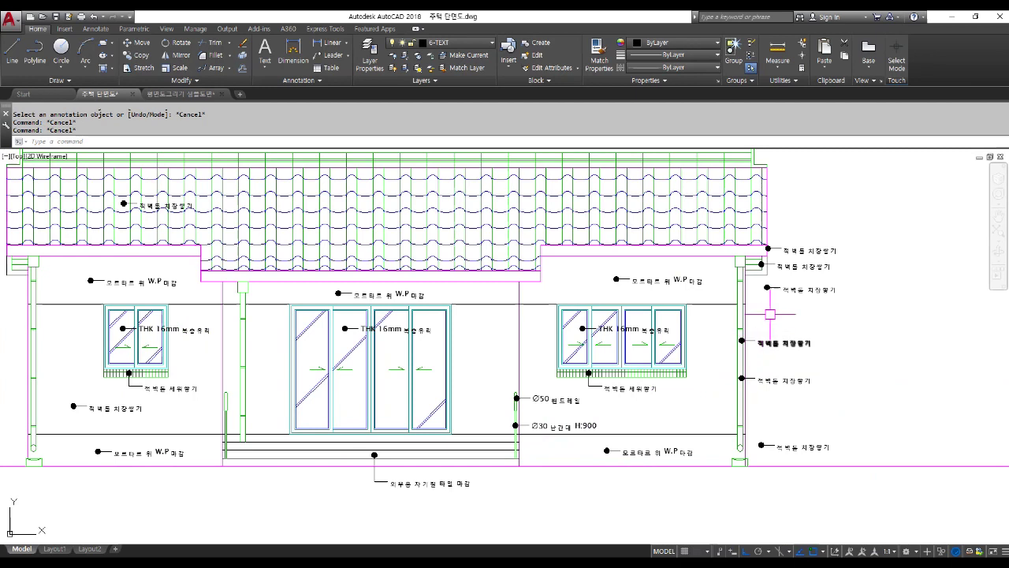
- Change the topmost note at the roof's right eave edge to "처마홈통"
scroll(789, 271, up, 2)
key(Escape)
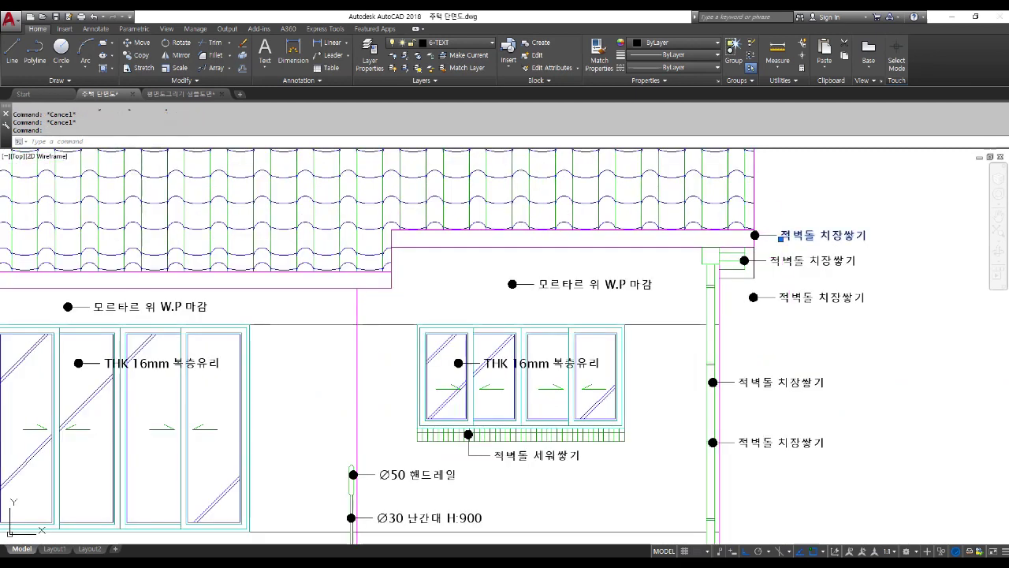
double_click(820, 235)
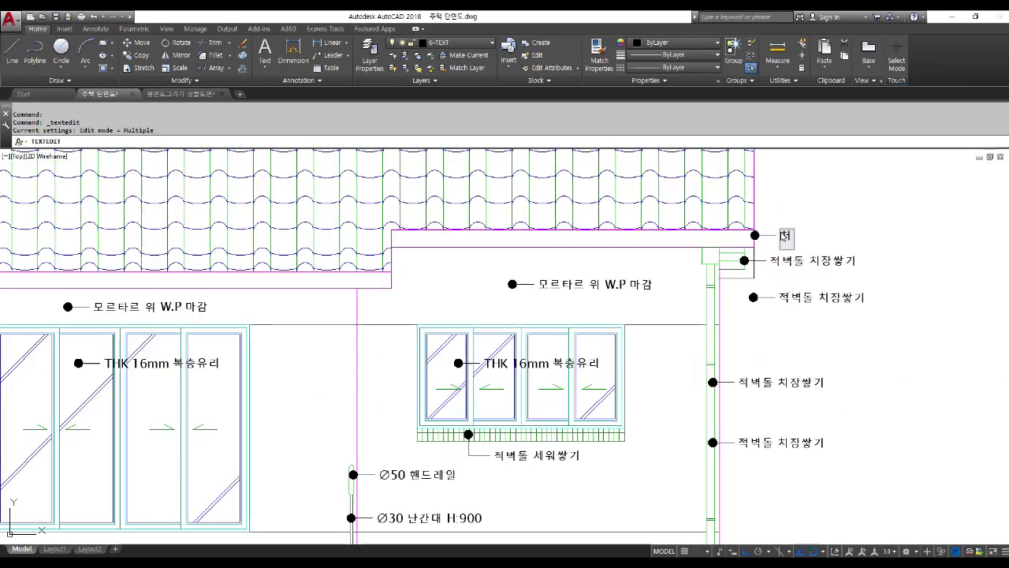
key(Return)
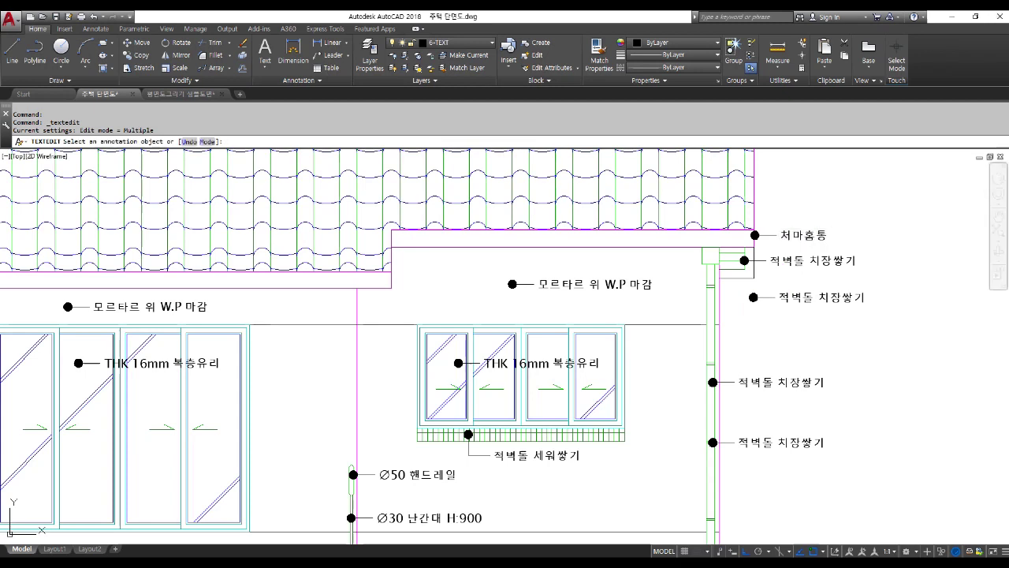
- Change the note on the soffit under the right eave to "처마반자 설치"
click(786, 262)
text(처마반자 설치)
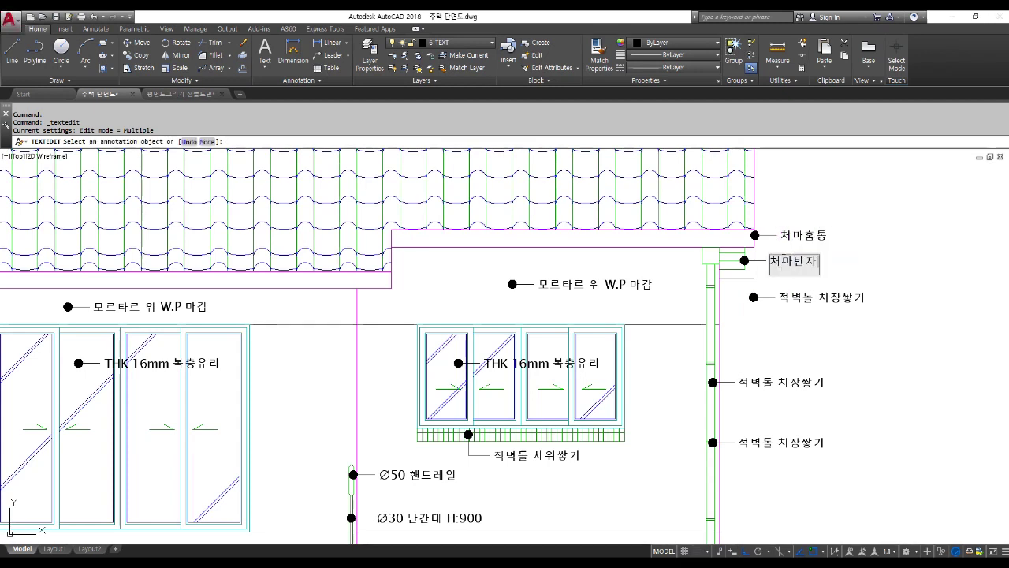
key(Return)
key(Escape)
key(Escape)
- Move the dot of the third note at the right eave onto the downspout's collector box, with Ortho off
text(M)
key(Return)
scroll(741, 290, up, 4)
click(743, 276)
click(828, 362)
key(Return)
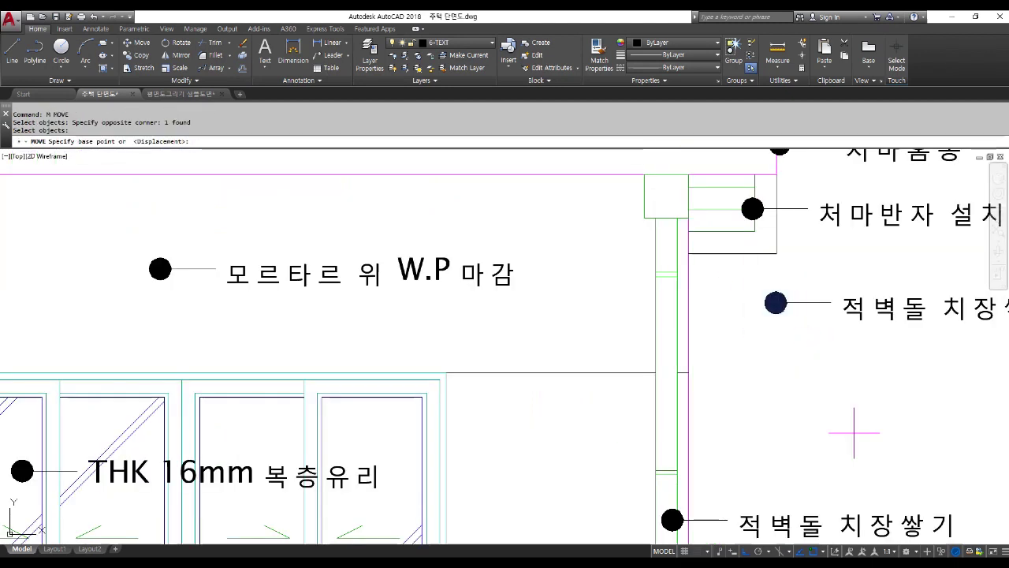
click(856, 431)
key(F8)
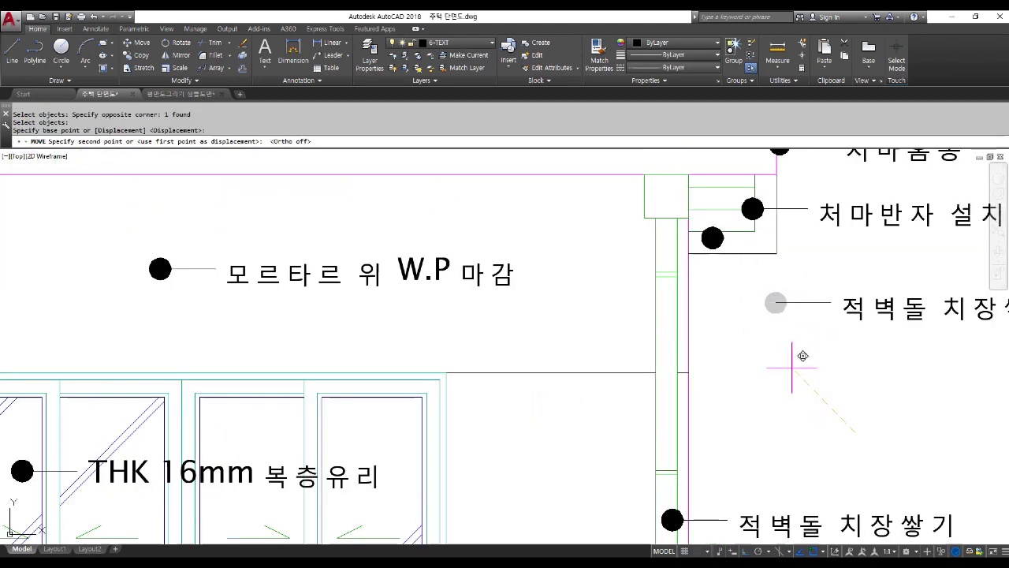
click(753, 327)
key(Escape)
key(Escape)
- Draw a slanted leader line from the third eave note's short leader to the dot on the collector box
text(L)
key(Return)
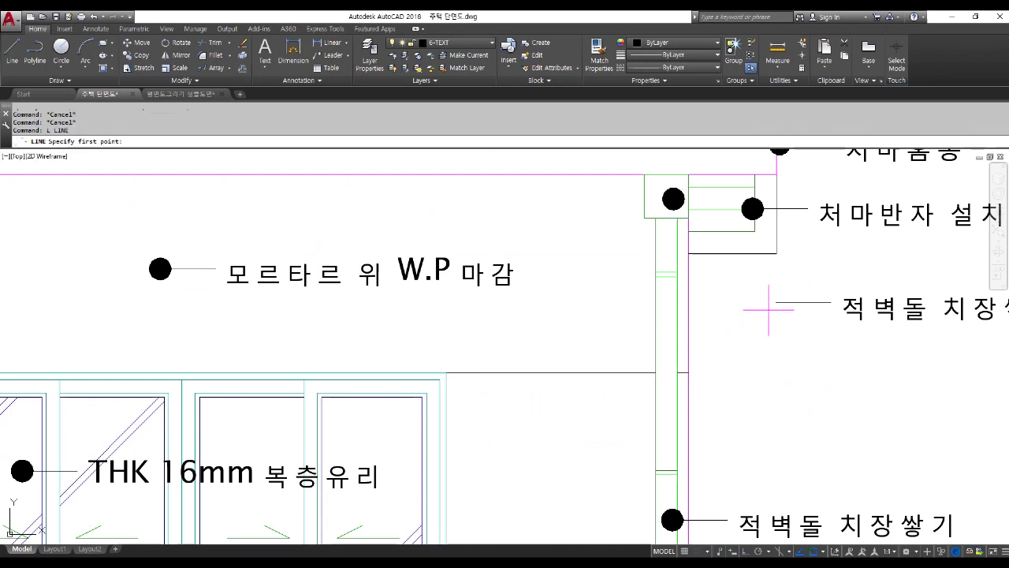
click(777, 302)
click(674, 199)
scroll(532, 255, down, 3)
key(Return)
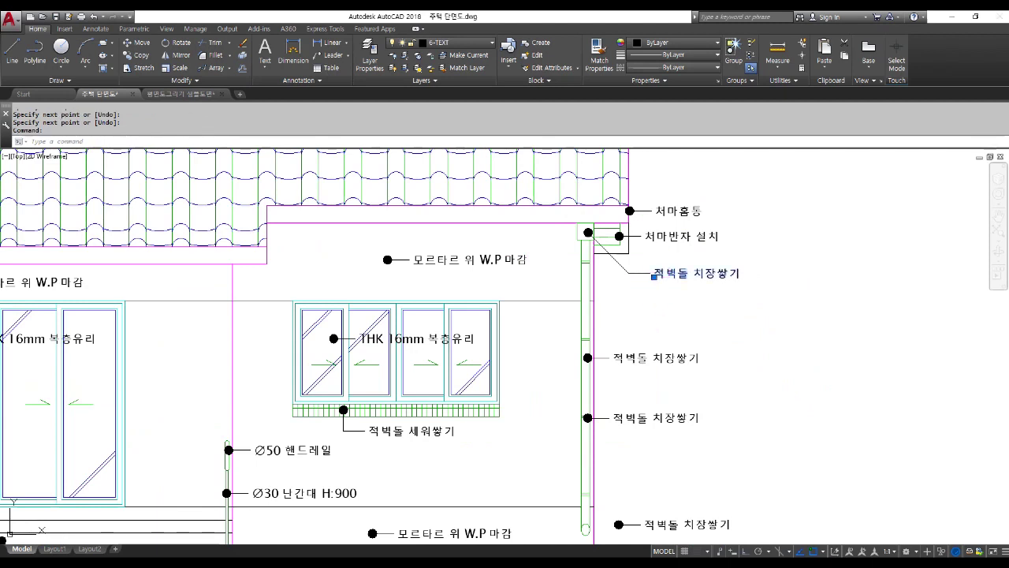
- Change the note of the downspout's collector box to "모임홈통"
double_click(657, 274)
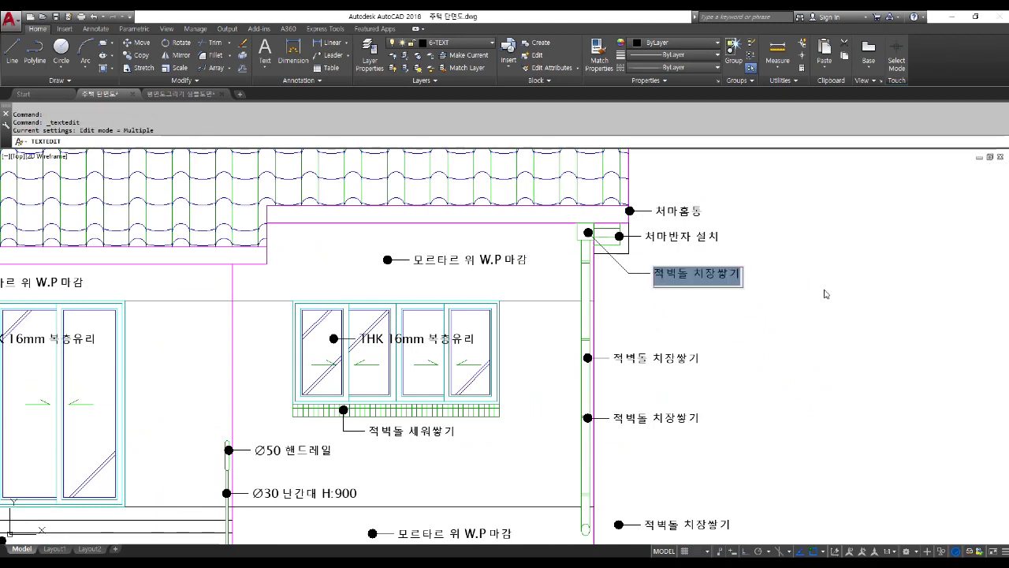
text(AH)
text(모)
text(임홈토)
key(Escape)
key(Escape)
key(Escape)
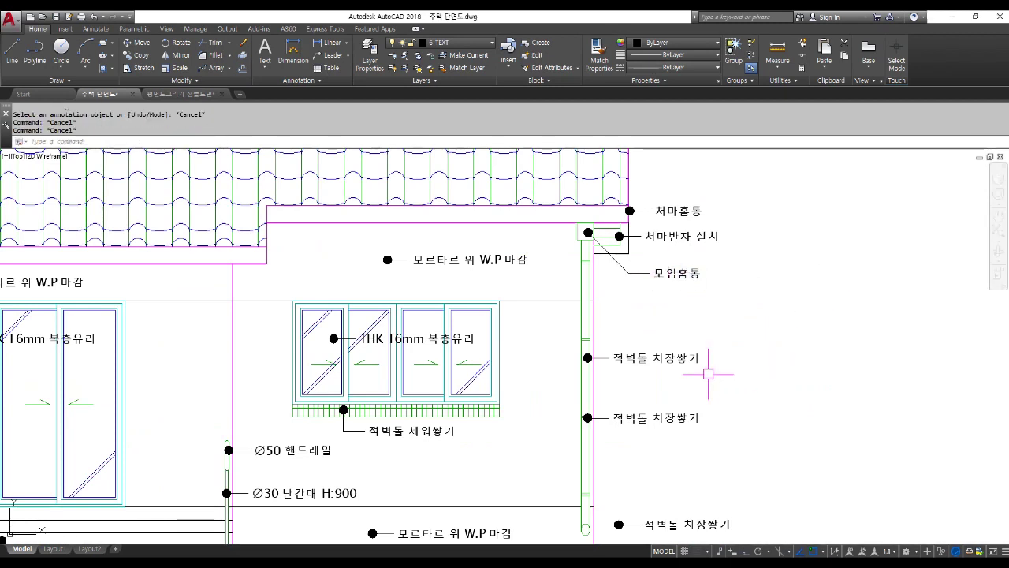
- Change the upper note on the right downspout pipe to "Ø100 선홈통"
click(658, 358)
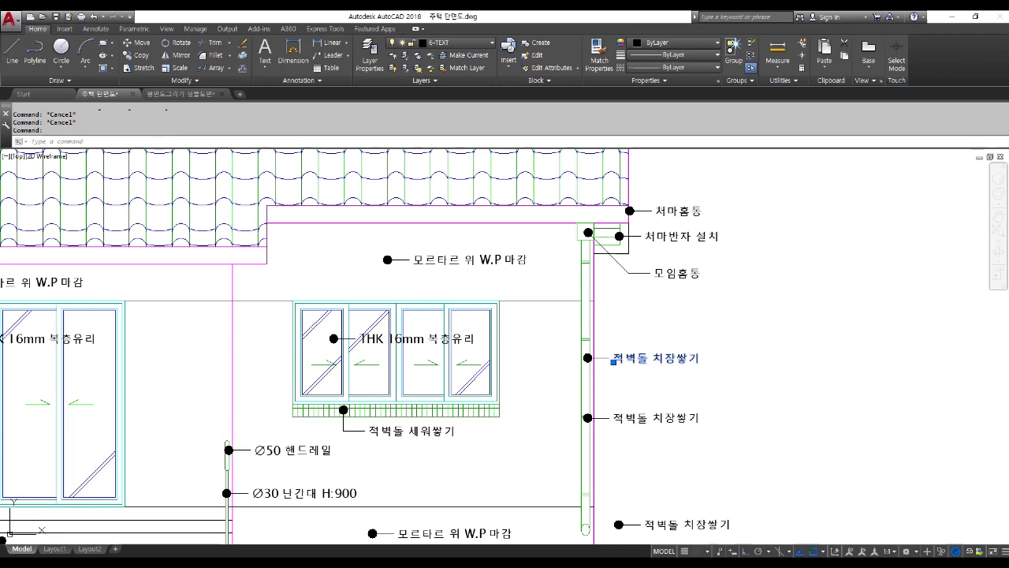
double_click(661, 361)
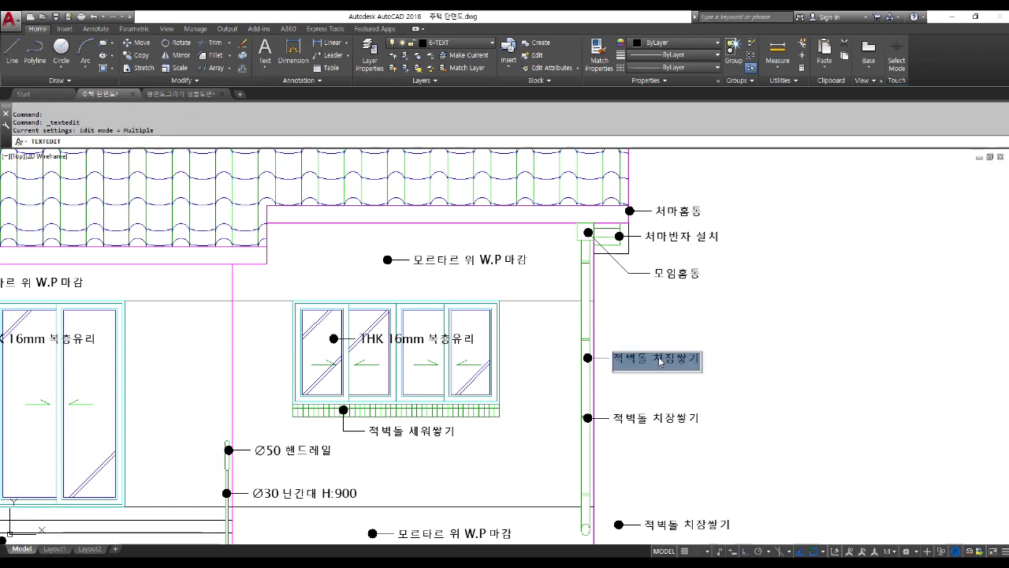
text(%%)
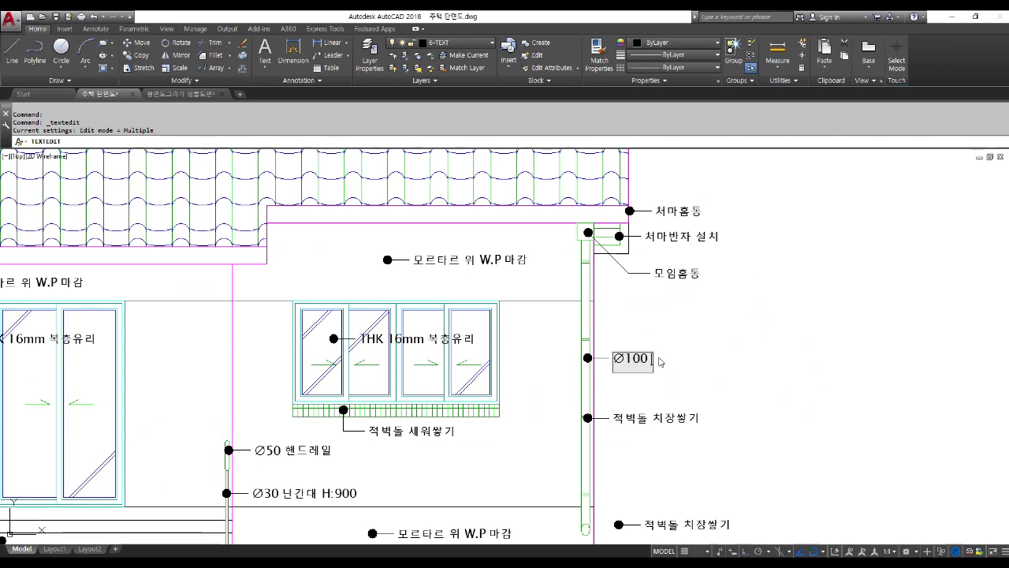
key(Return)
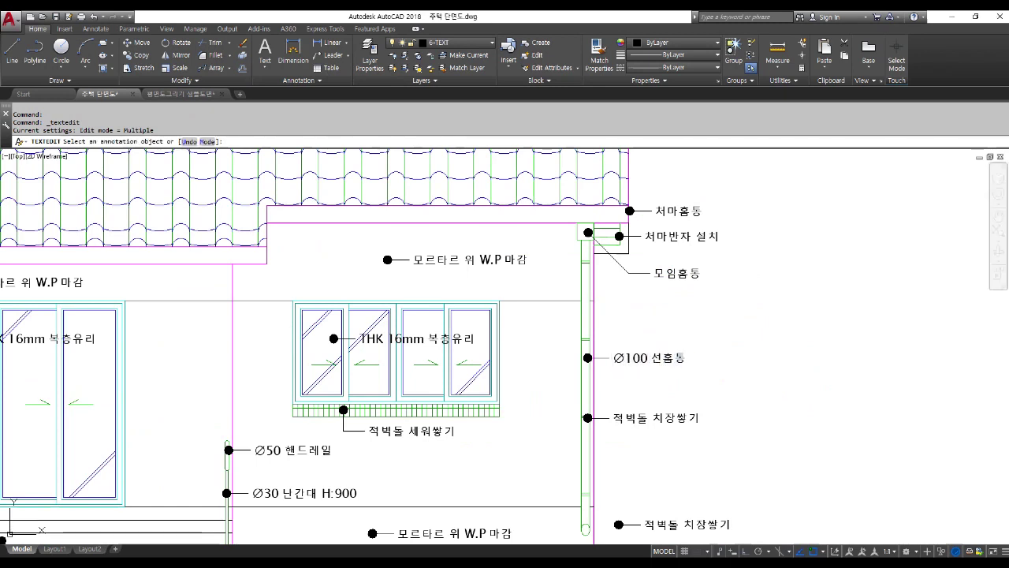
click(639, 416)
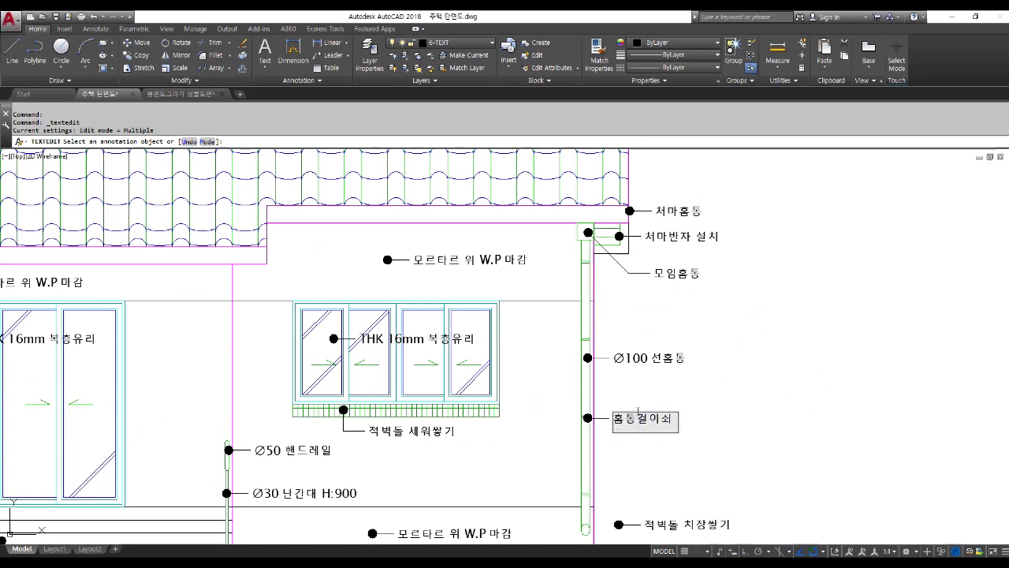
text(900)
key(Return)
scroll(662, 377, down, 5)
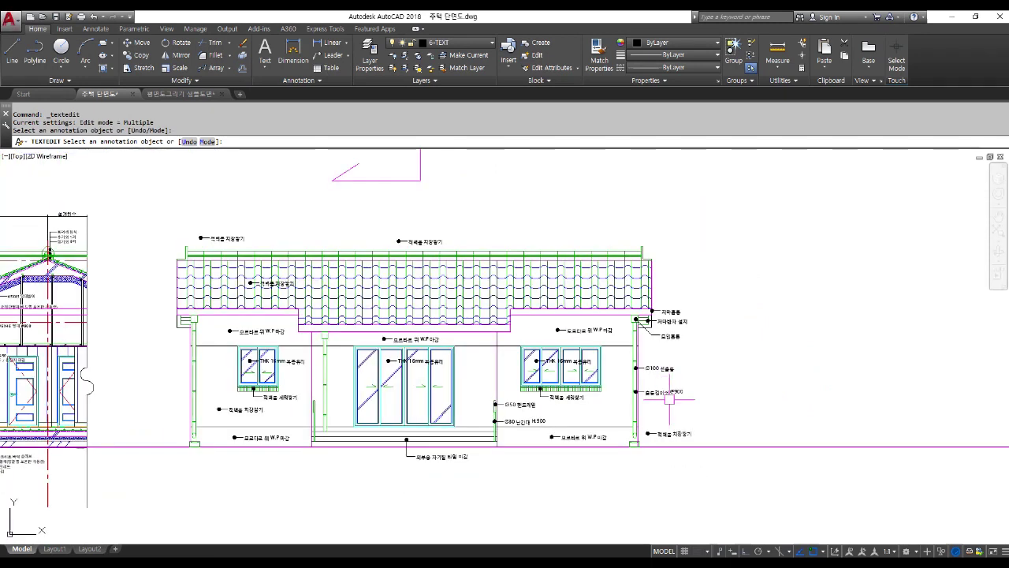
- Move the leader dot of the lowest note beside the right downspout onto the splash block at the pipe's foot
key(Escape)
key(Escape)
key(Escape)
key(Return)
scroll(663, 443, up, 6)
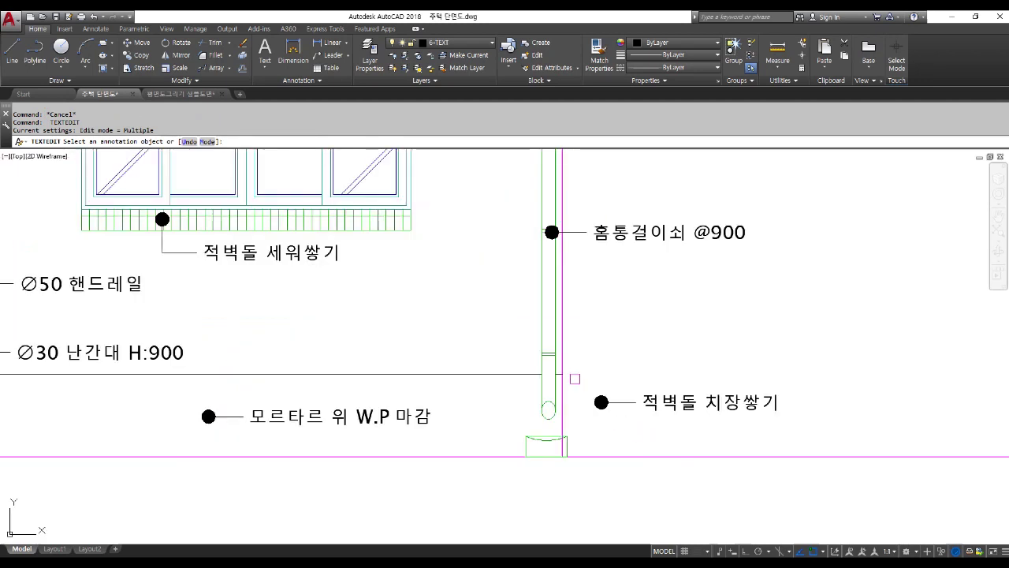
key(Escape)
key(Escape)
text(m)
key(Return)
click(581, 375)
click(629, 426)
key(Return)
click(717, 460)
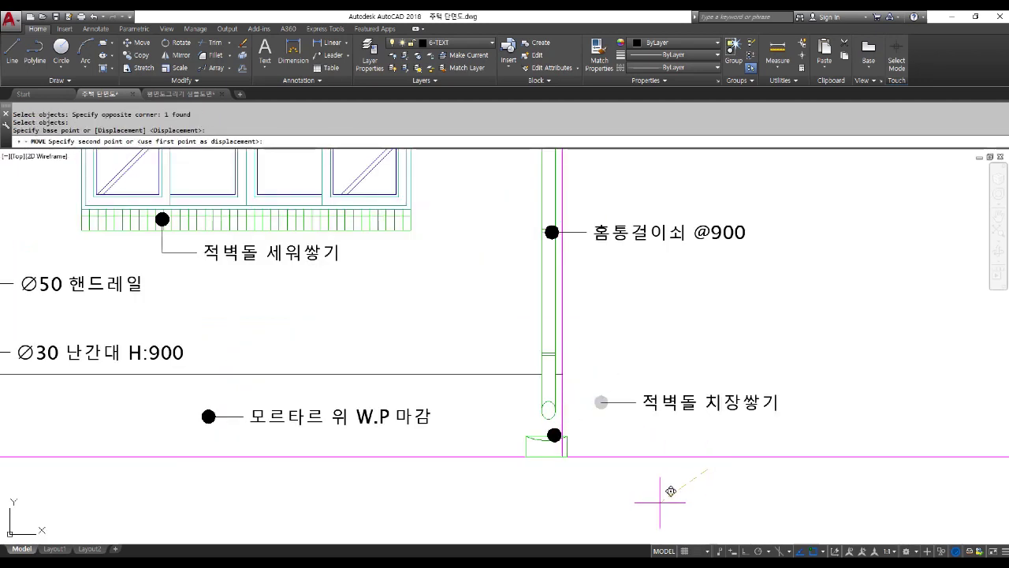
click(669, 497)
- Trim the vertical wall line inside the splash block, using the block's upper edge as the cutting edge
scroll(559, 445, up, 5)
text(tr)
key(Return)
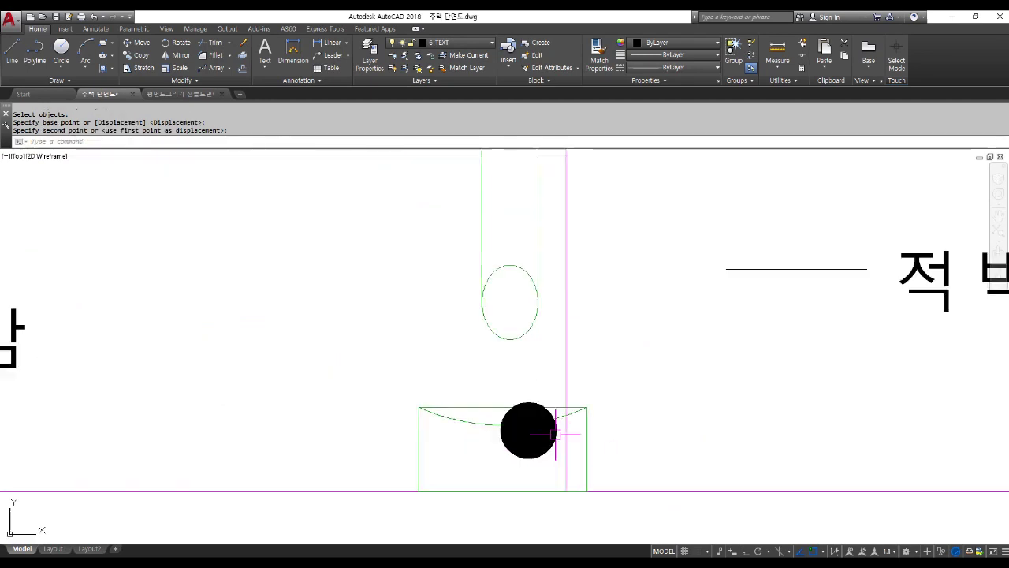
click(558, 407)
key(Return)
click(566, 446)
key(Escape)
key(Escape)
- Draw a slanted leader line from the dot on the splash block to the start of its note's short leader
text(l)
key(Return)
click(552, 413)
click(725, 271)
key(Return)
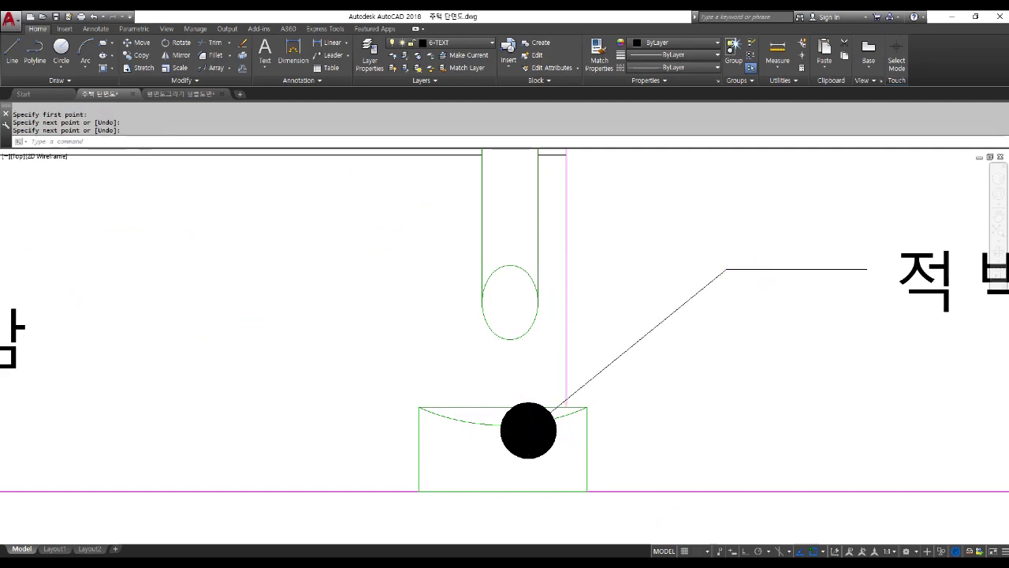
- Change the splash block's note to "낙수받이"
scroll(559, 347, down, 4)
click(701, 316)
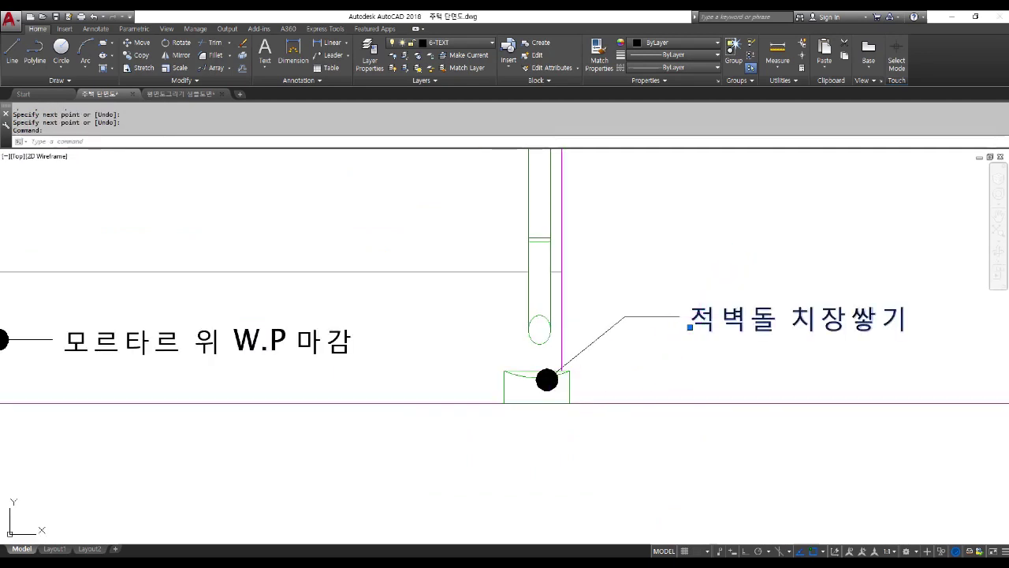
double_click(703, 321)
text(SKR)
key(BackSpace)
key(BackSpace)
key(BackSpace)
text(나ㅁ수)
key(BackSpace)
key(BackSpace)
key(BackSpace)
text(ㄱ수받이)
key(Return)
key(Escape)
key(Escape)
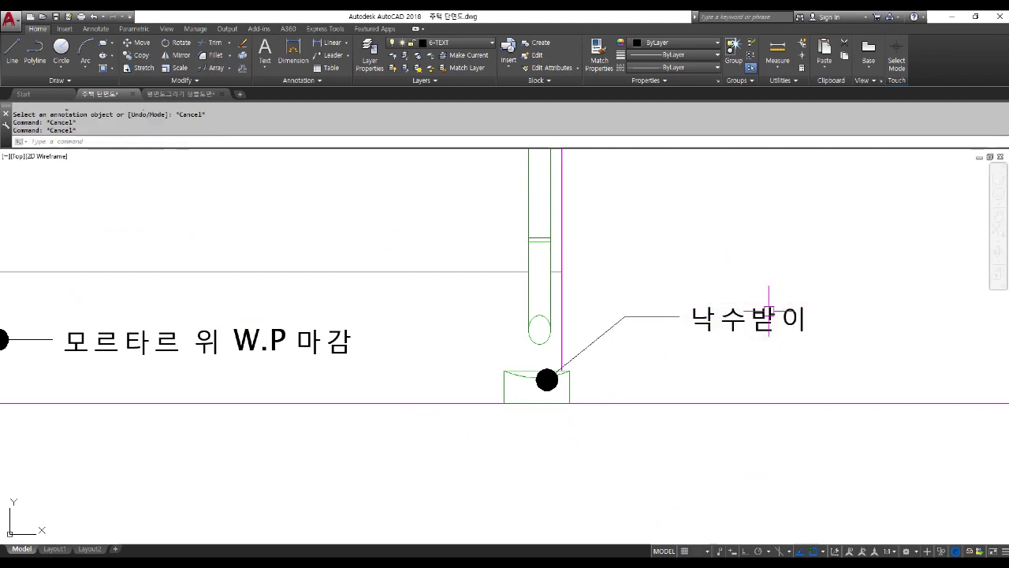
- Change the note on the left part of the tiled roof to "시멘트 기와 잇기"
scroll(733, 334, down, 5)
scroll(728, 352, down, 1)
scroll(728, 353, down, 2)
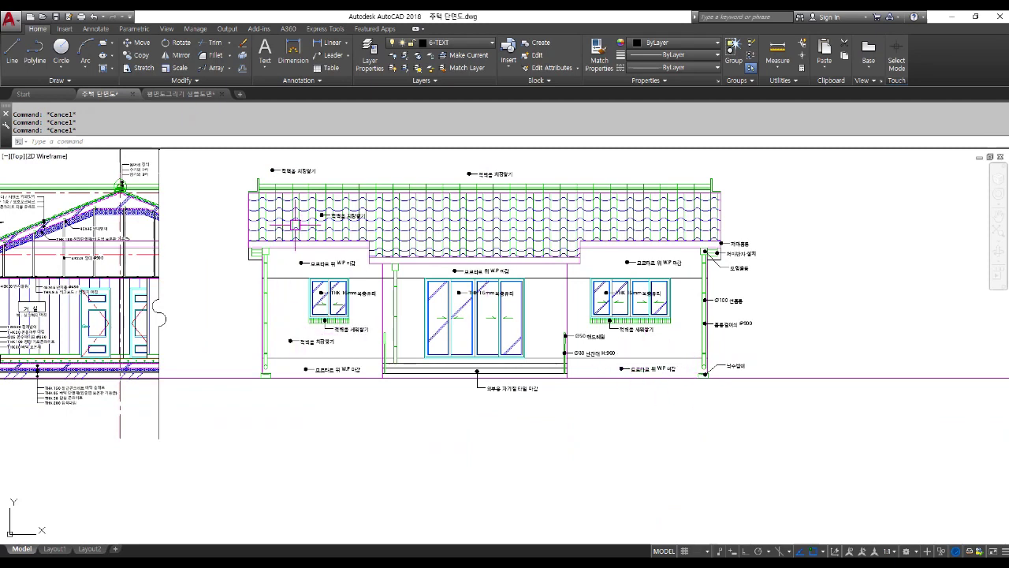
scroll(295, 226, up, 5)
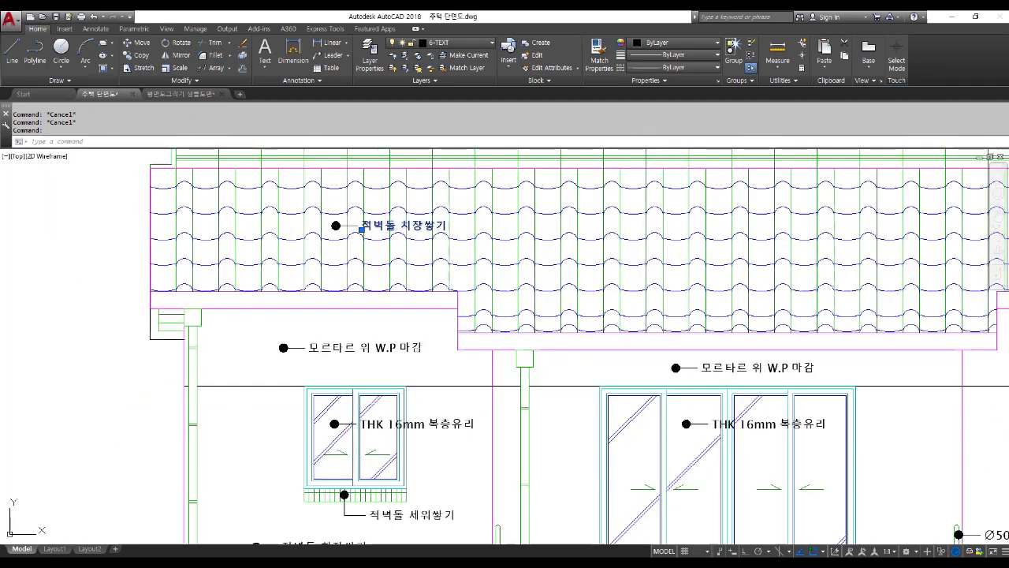
double_click(386, 232)
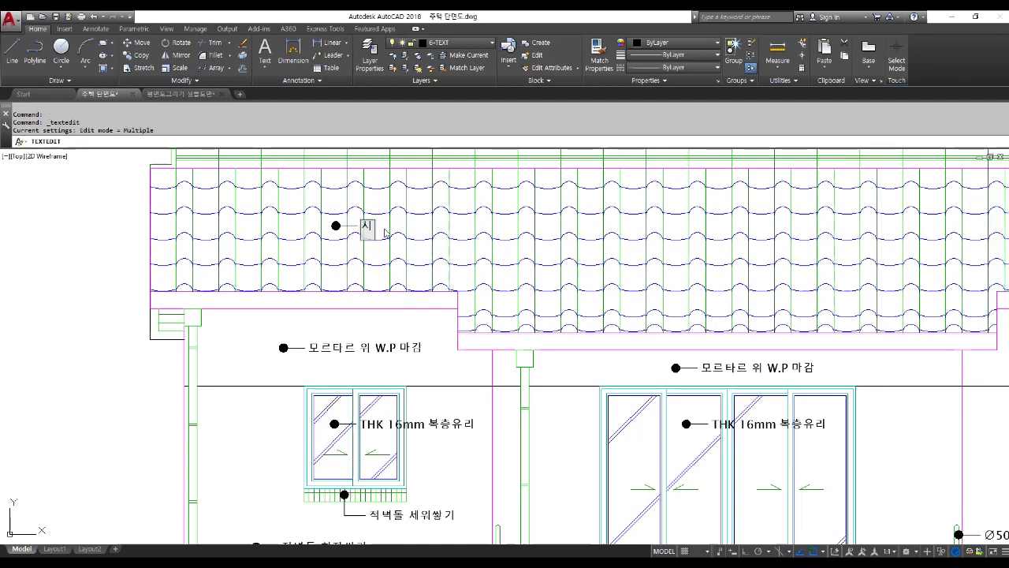
text(시멘트 기와 ㅅ)
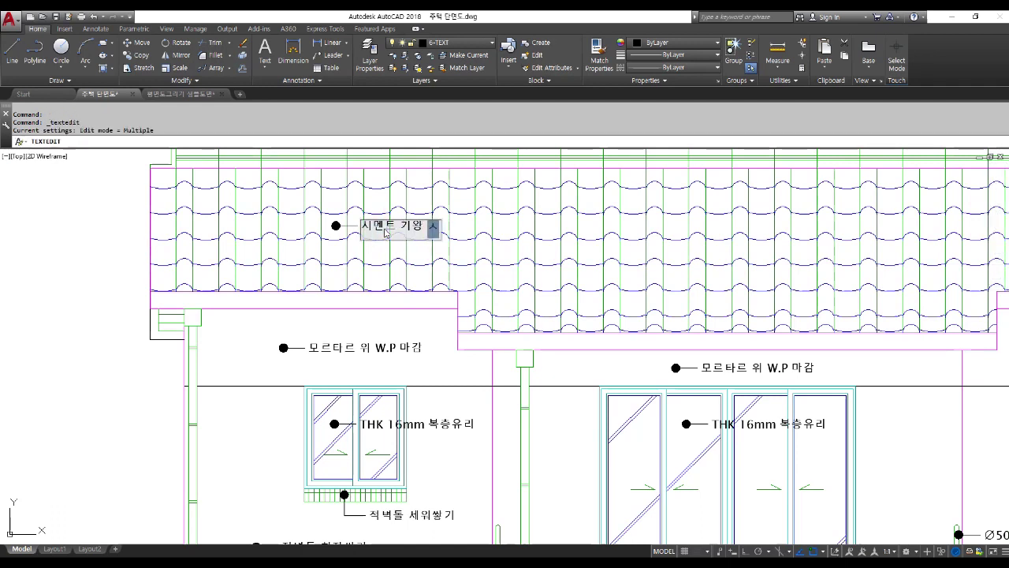
text(잇기)
key(Escape)
key(Escape)
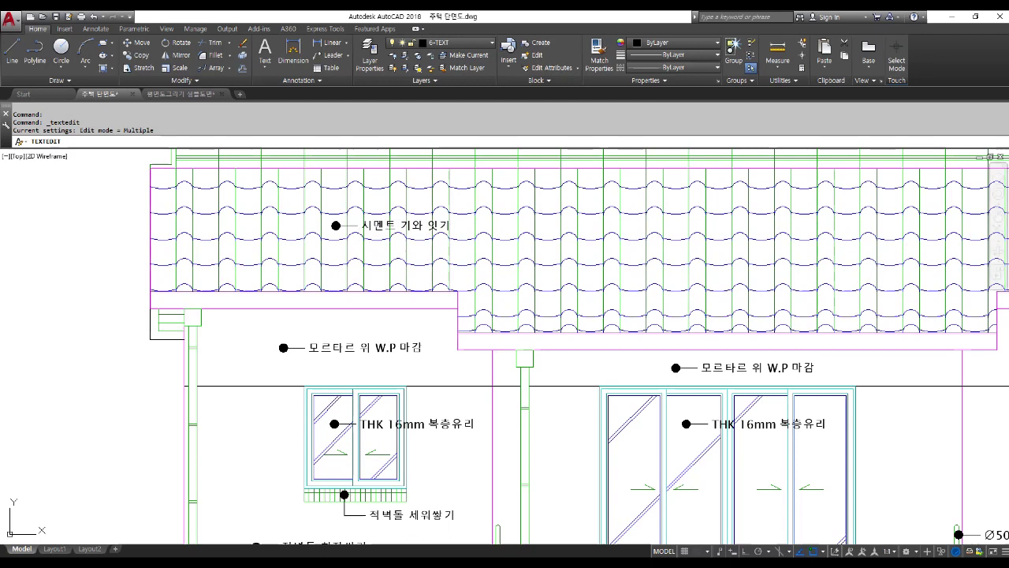
- Copy the "시멘트 기와 잇기" note with its dot and leader to the right part of the roof, with object snap off
key(Return)
scroll(283, 221, up, 3)
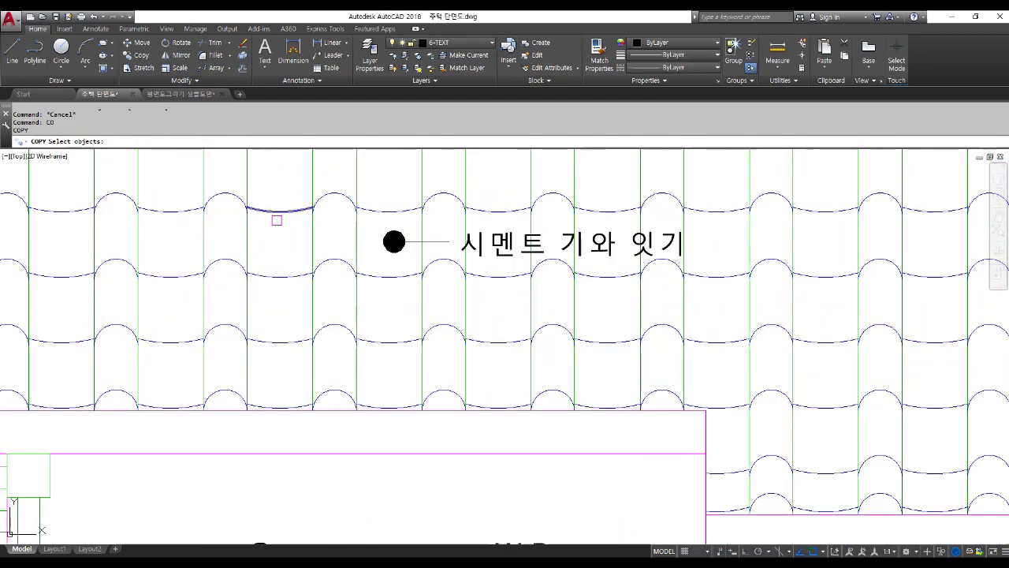
click(371, 219)
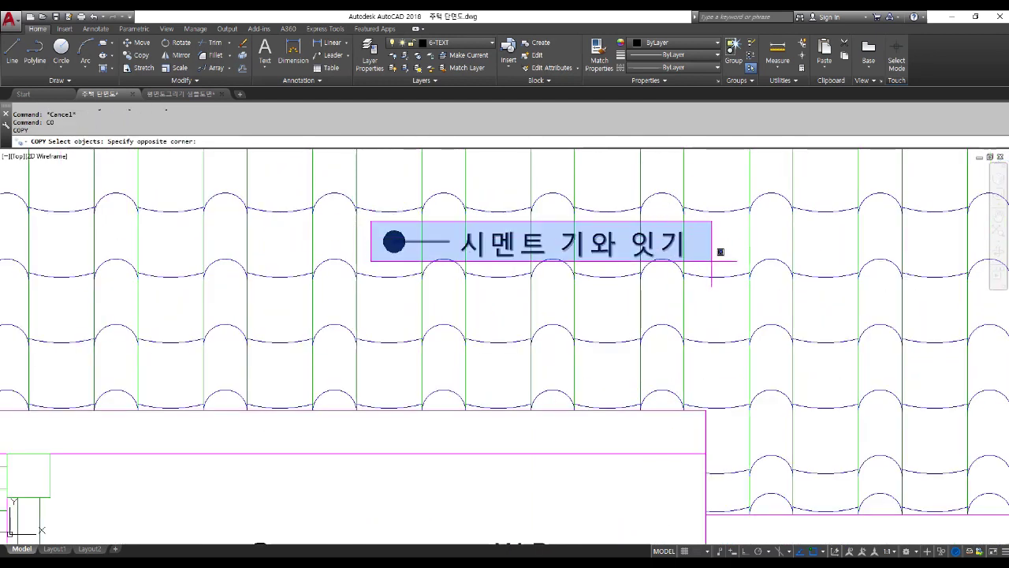
click(738, 289)
key(Return)
click(533, 248)
scroll(533, 248, down, 6)
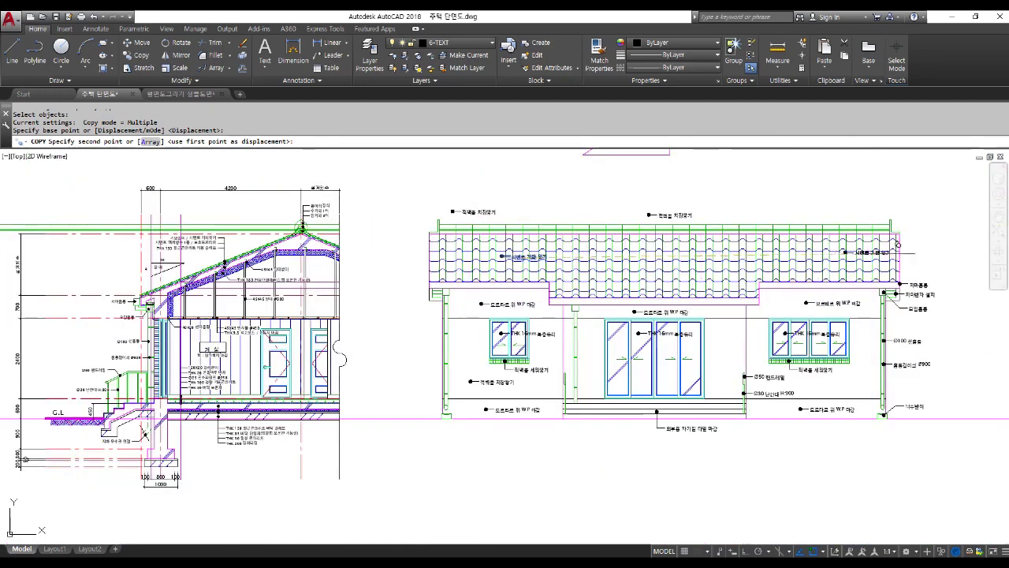
scroll(788, 251, up, 5)
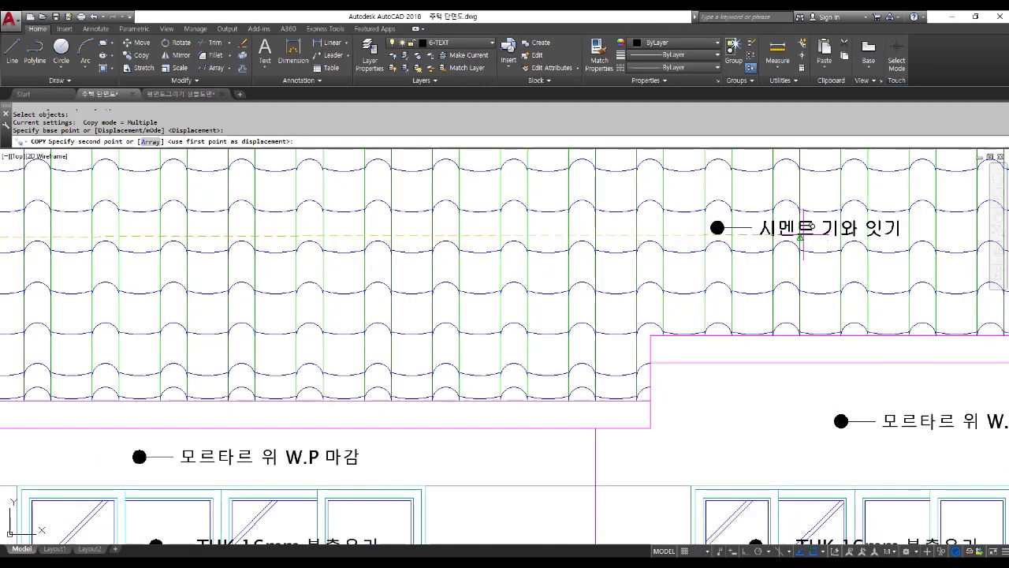
key(F3)
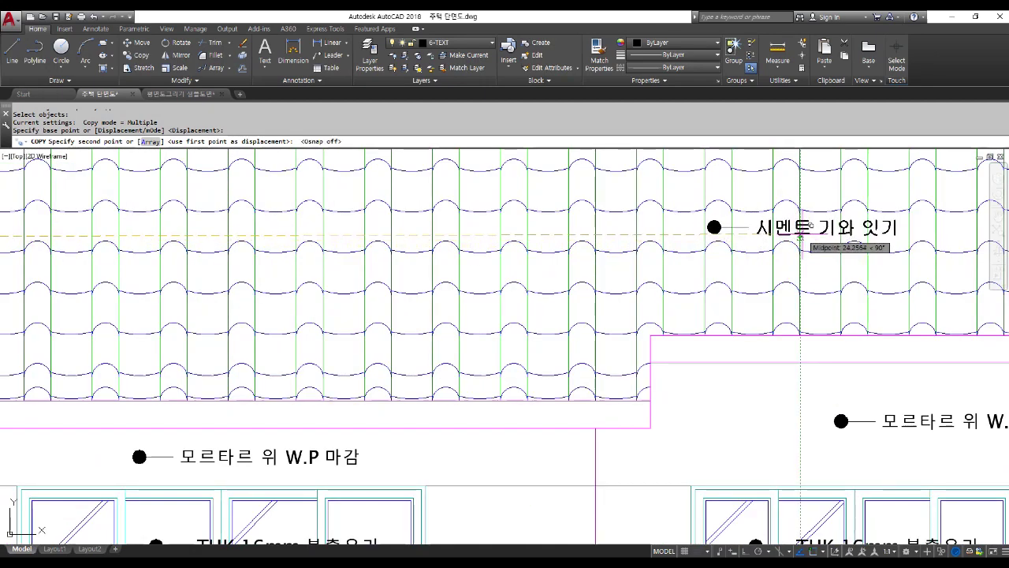
click(801, 236)
key(Escape)
key(Escape)
scroll(803, 335, down, 4)
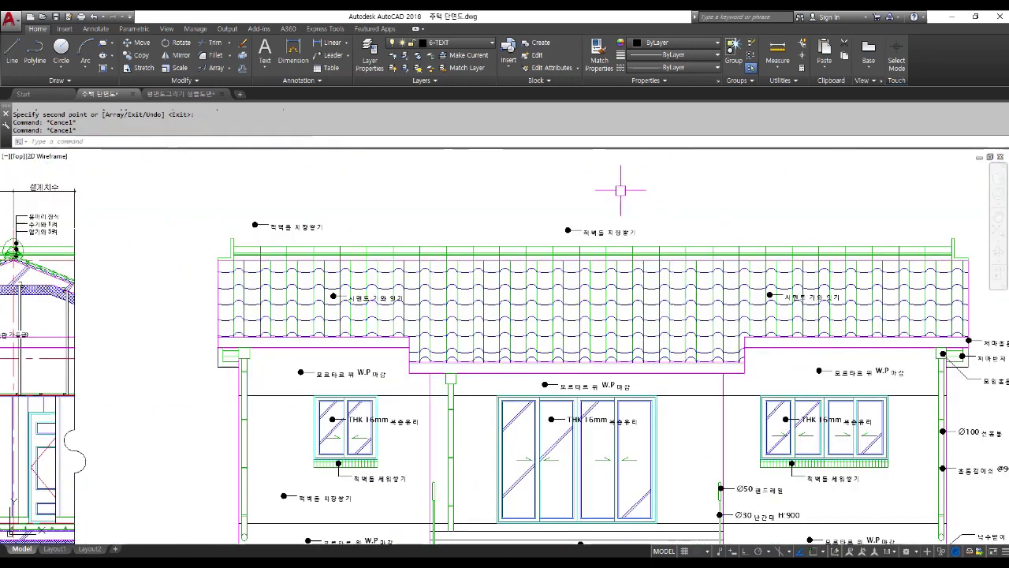
- Copy the note above the middle of the roof ridge, with its dot and leader, straight up as a second line
scroll(621, 190, up, 5)
text(co)
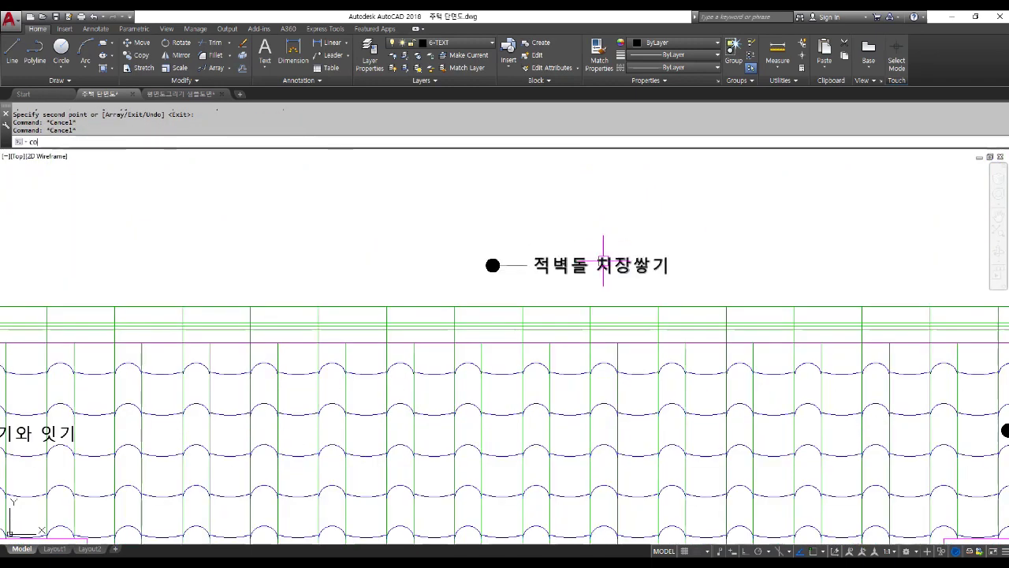
key(Return)
click(457, 229)
click(812, 296)
key(Return)
click(778, 282)
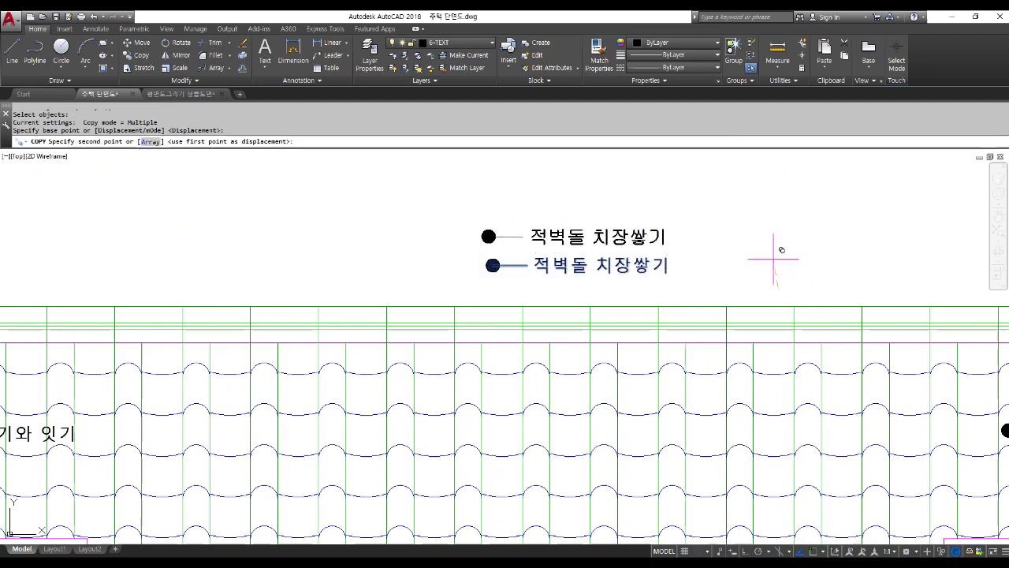
key(F8)
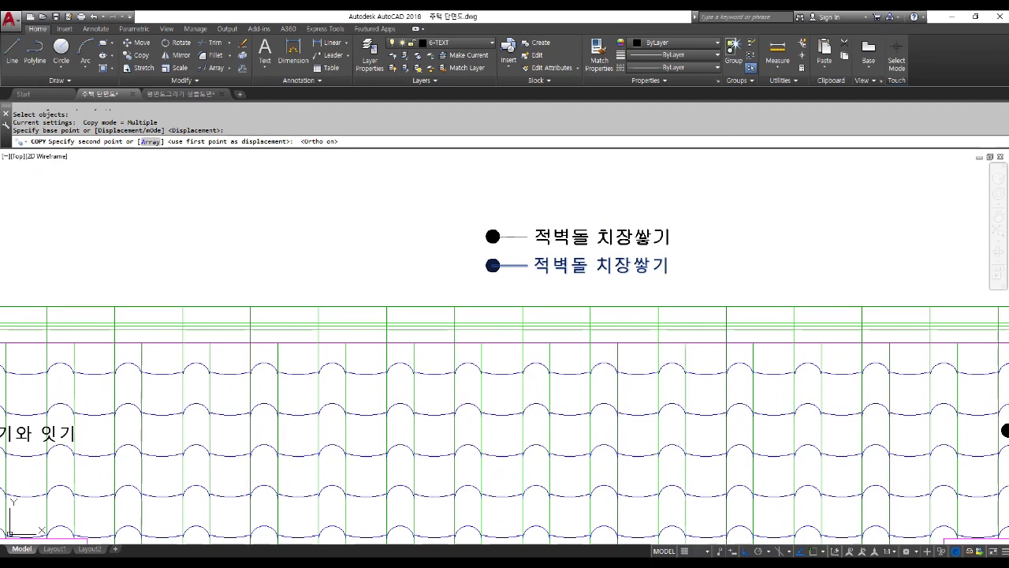
click(778, 254)
key(Escape)
key(Escape)
key(Escape)
- Move the dots of the two stacked ridge notes straight down onto the ridge courses
text(M)
key(Return)
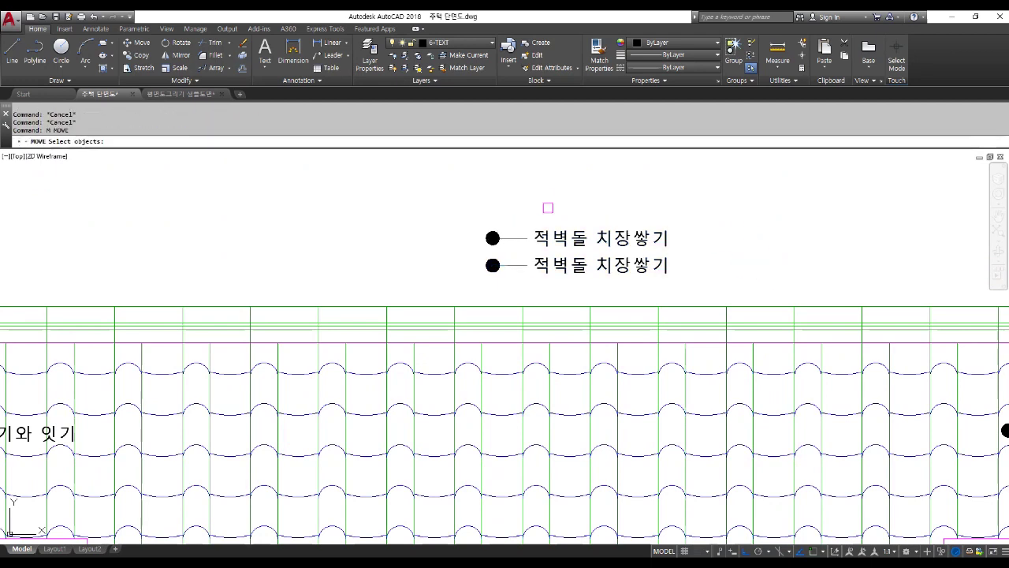
click(451, 210)
click(535, 304)
key(Return)
click(393, 177)
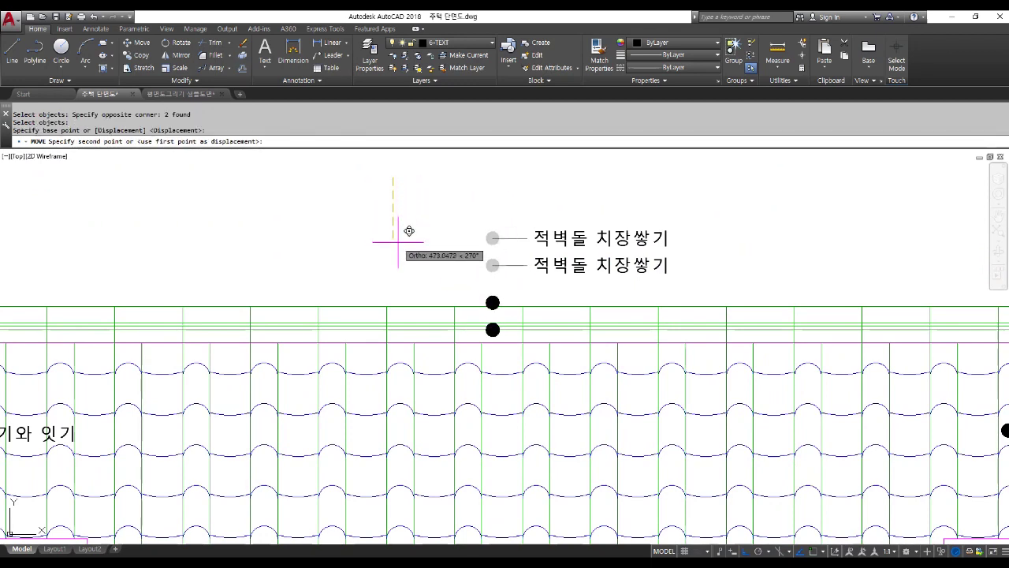
key(Escape)
key(Escape)
key(Escape)
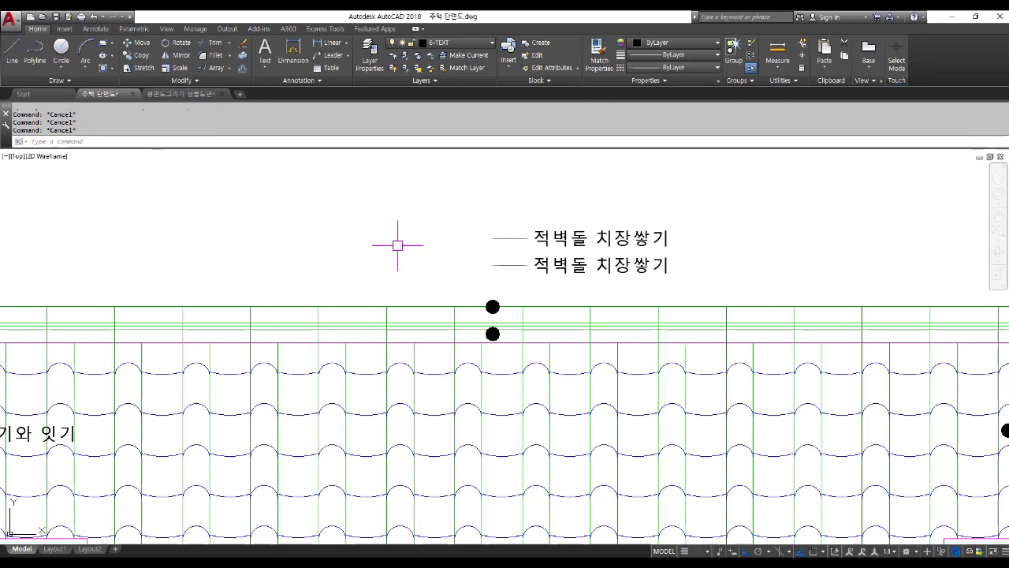
- Draw a vertical leader line from the lower ridge dot up to the upper note's short leader
text(l)
key(Return)
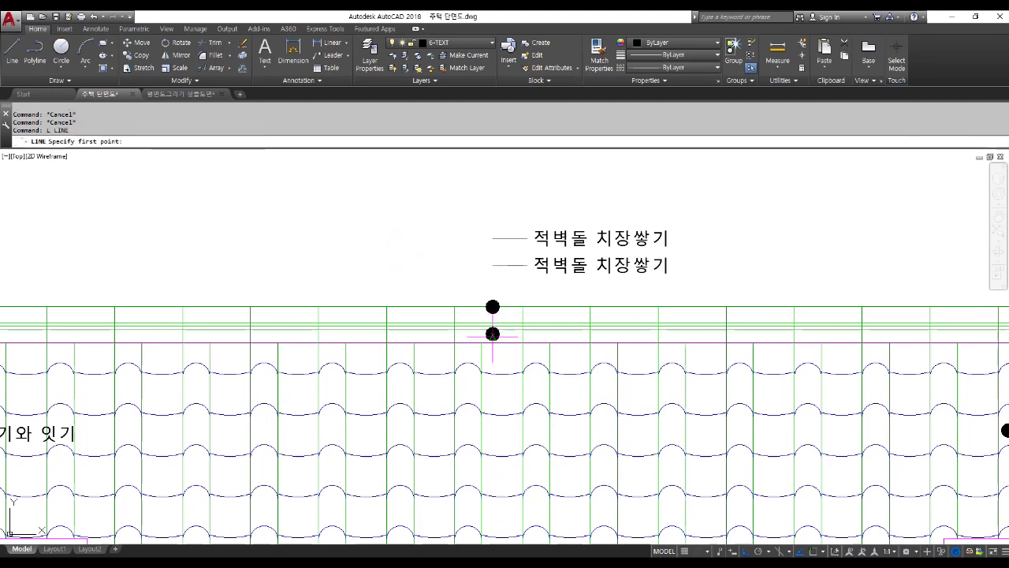
click(493, 334)
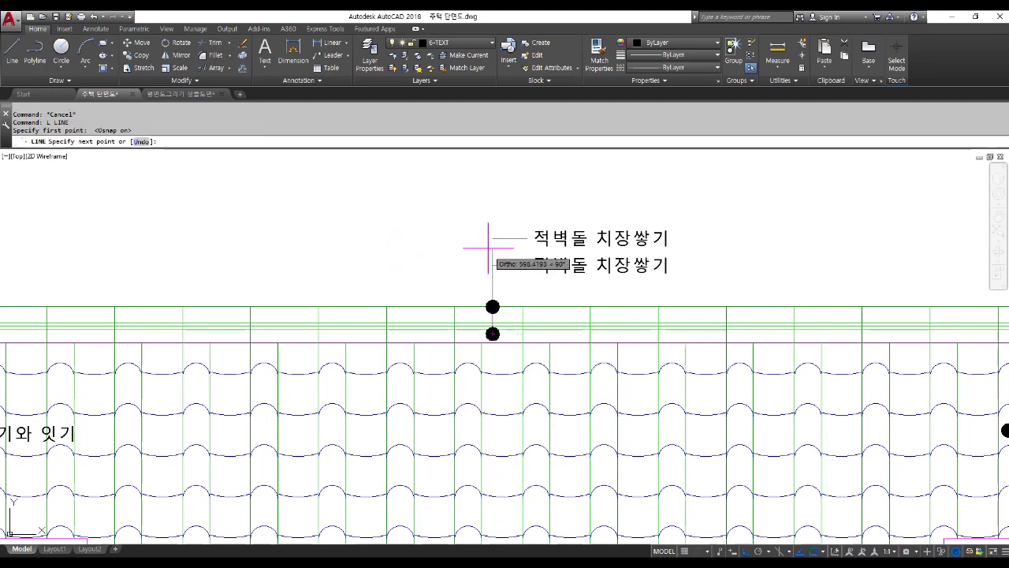
click(493, 239)
key(Return)
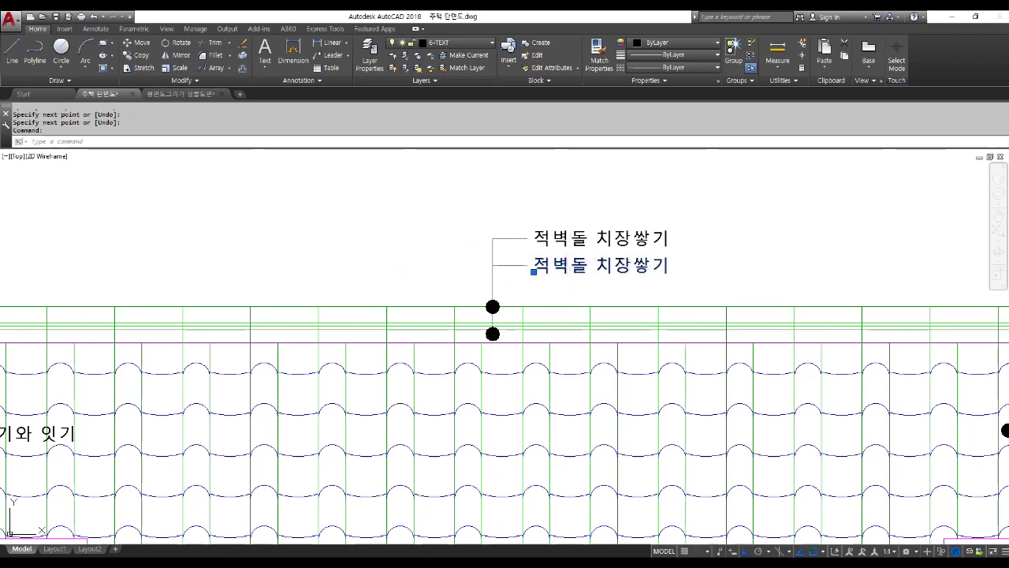
- Change the lower of the two stacked ridge notes to "암기와 3켜"
double_click(534, 266)
text(DKARL)
key(BackSpace)
key(BackSpace)
key(BackSpace)
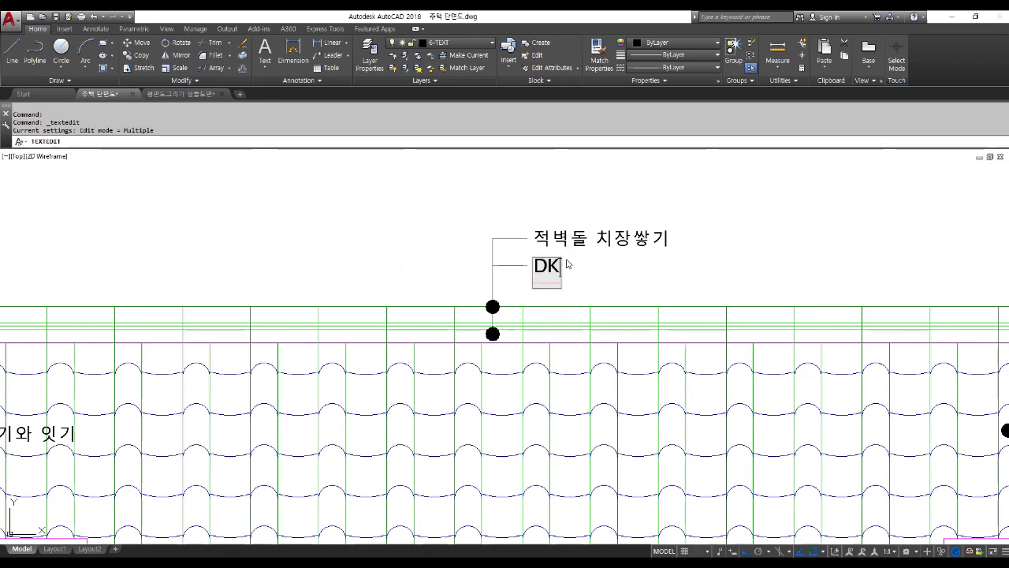
text(암가와)
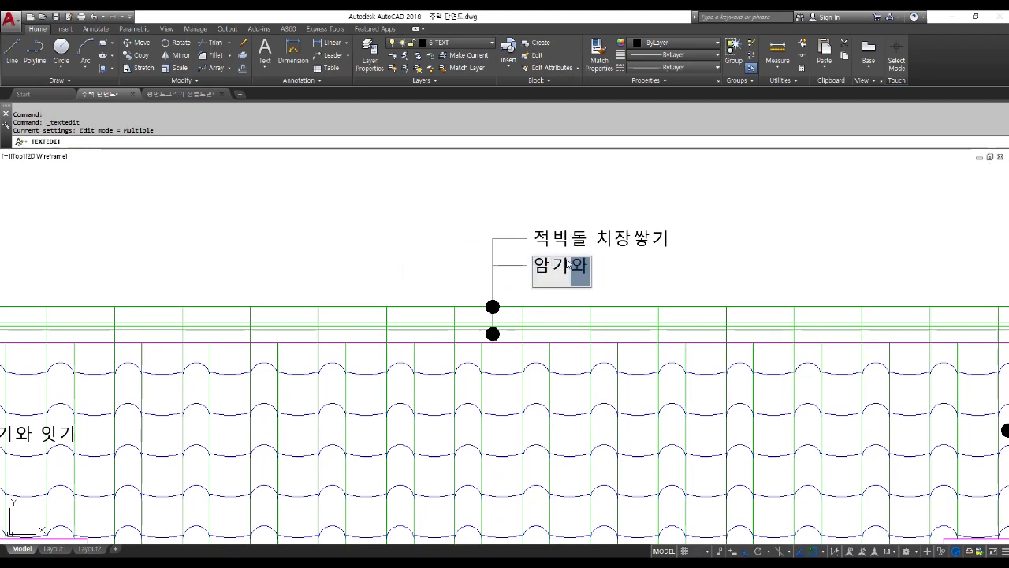
text( 3켜)
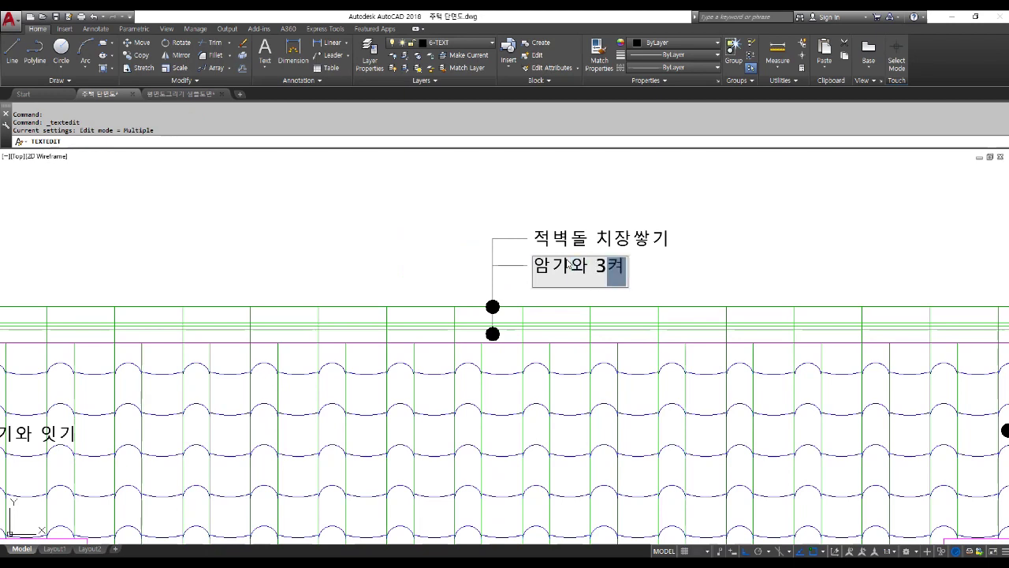
key(Return)
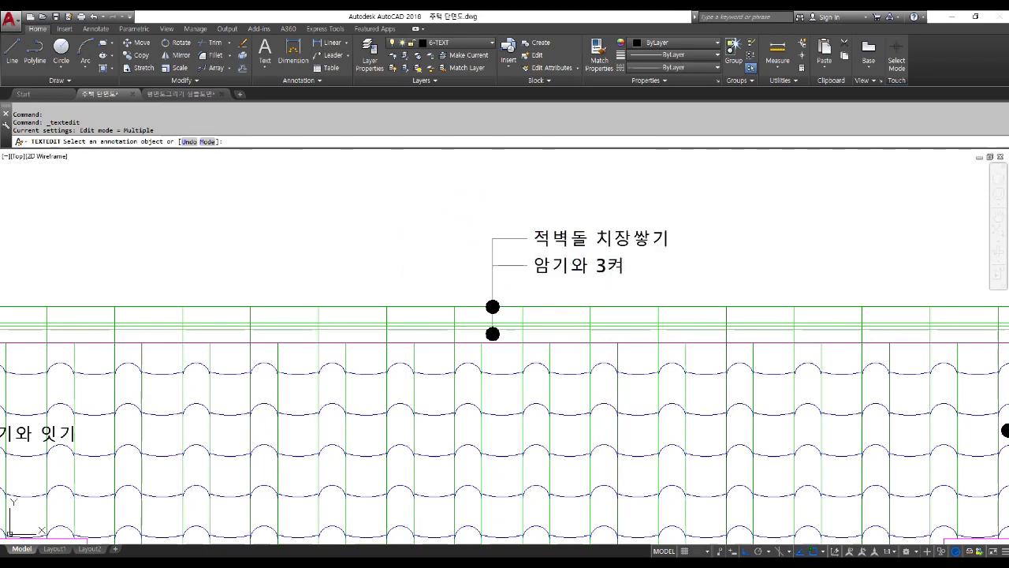
- Change the upper of the two stacked ridge notes to "수기와 1켜"
click(569, 240)
text(수기와 1켜)
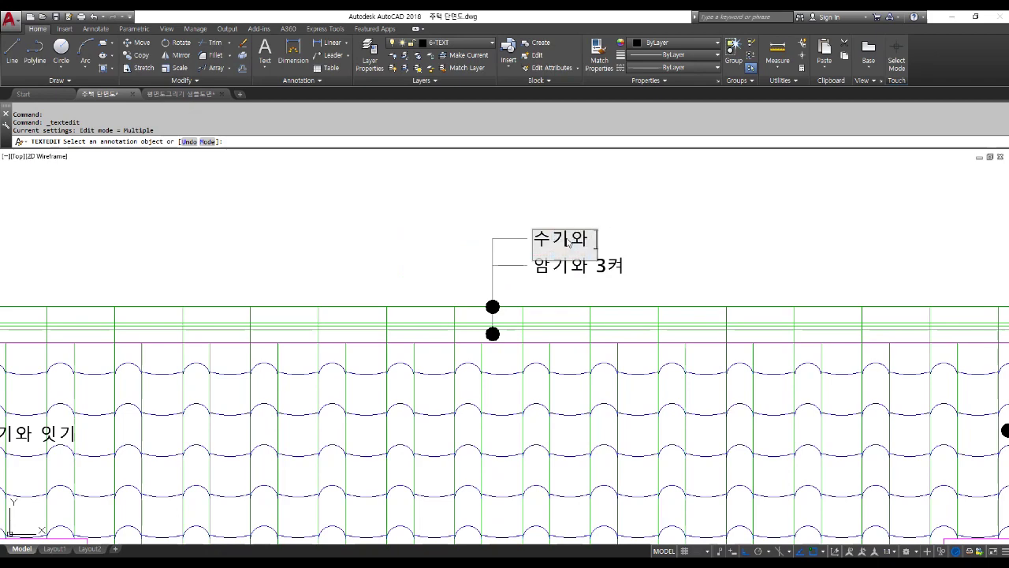
key(Return)
- Change the note above the left end of the roof ridge to "용머리 장식"
scroll(599, 355, down, 5)
scroll(443, 269, up, 3)
scroll(473, 264, up, 2)
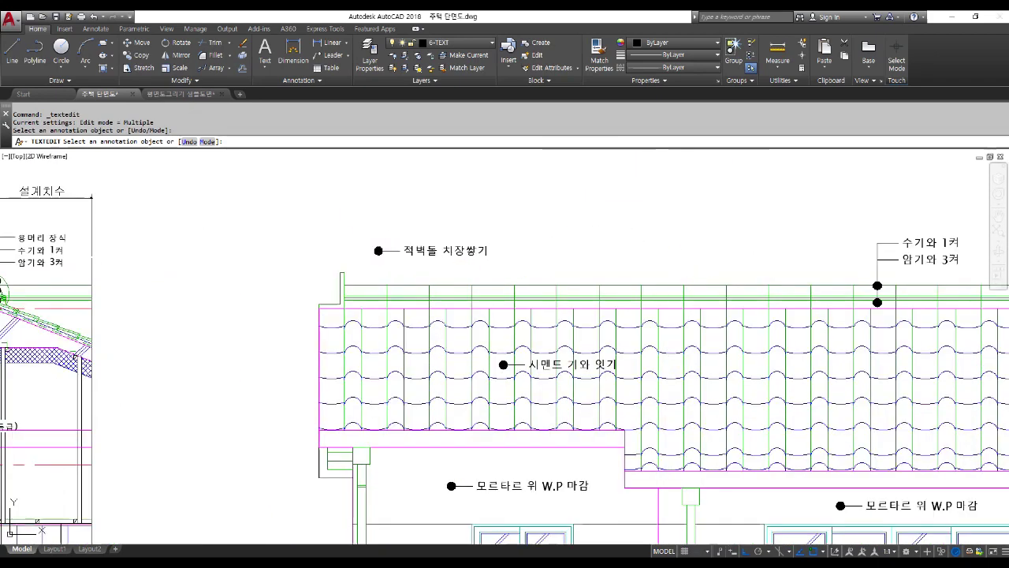
click(446, 250)
text(용머리 장식)
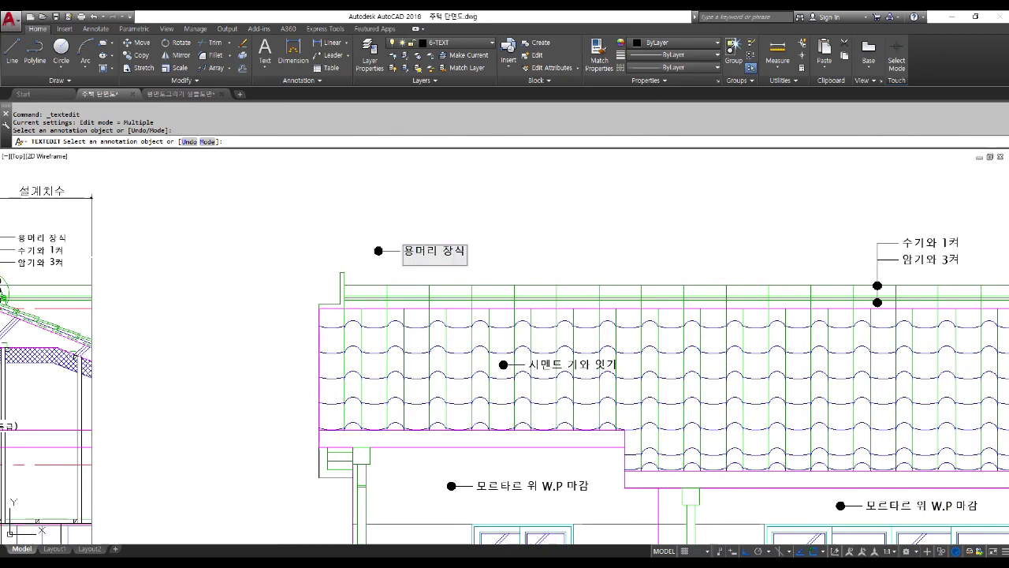
key(Escape)
key(Escape)
key(Escape)
- Move the dot of the "용머리 장식" note onto the ornament at the left end of the ridge
key(Return)
scroll(354, 228, up, 2)
click(360, 232)
click(421, 293)
key(Return)
click(327, 199)
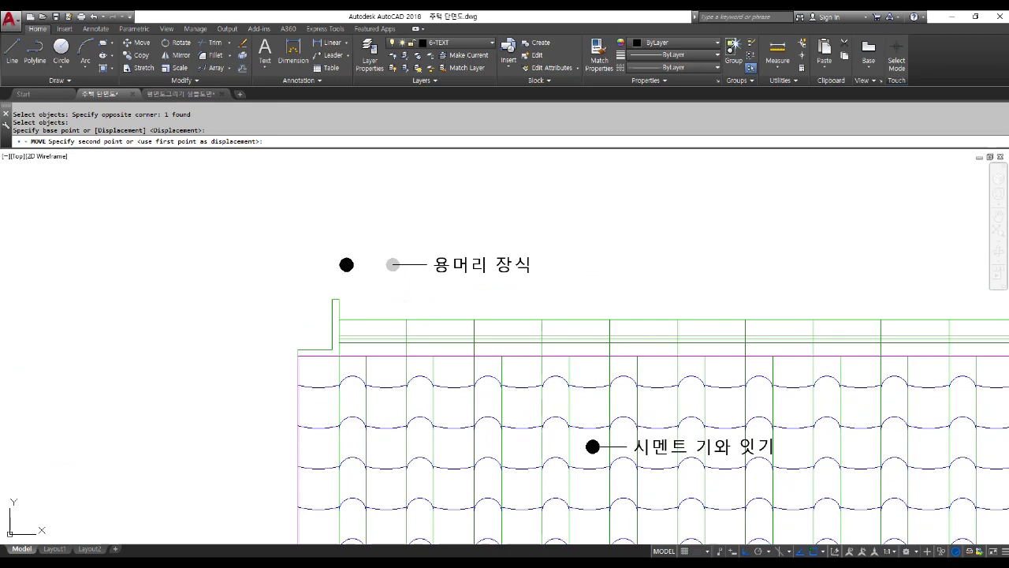
click(340, 310)
key(Escape)
key(Escape)
- Draw the leader line from the dot on the ridge ornament to the short line beside the "용머리 장식" note
text(l)
key(Return)
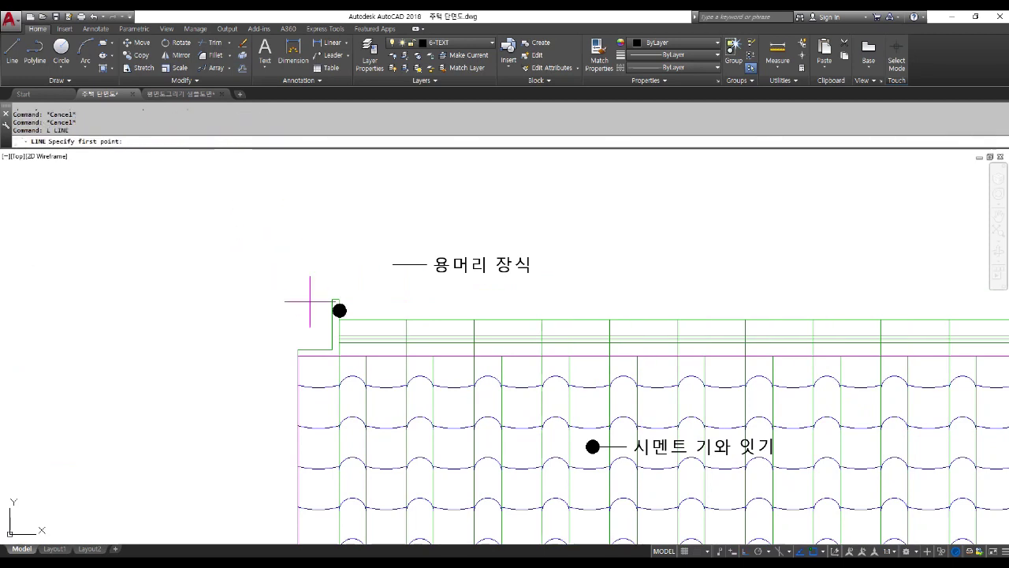
click(339, 310)
click(393, 269)
key(Return)
scroll(372, 283, down, 3)
key(Escape)
key(Escape)
scroll(372, 282, down, 2)
middle_drag(631, 422, 584, 360)
text(mi)
key(Return)
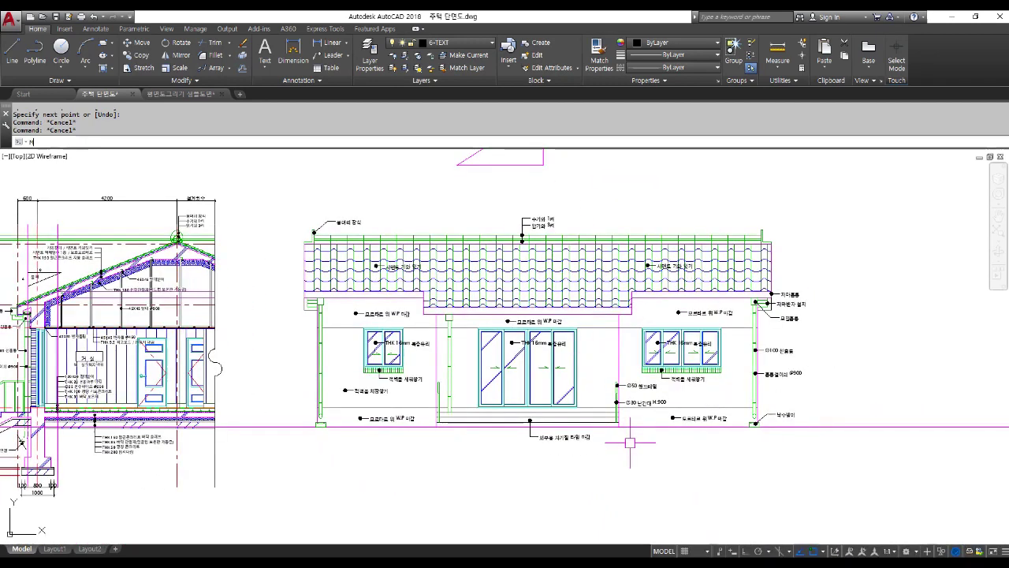
key(Escape)
key(Escape)
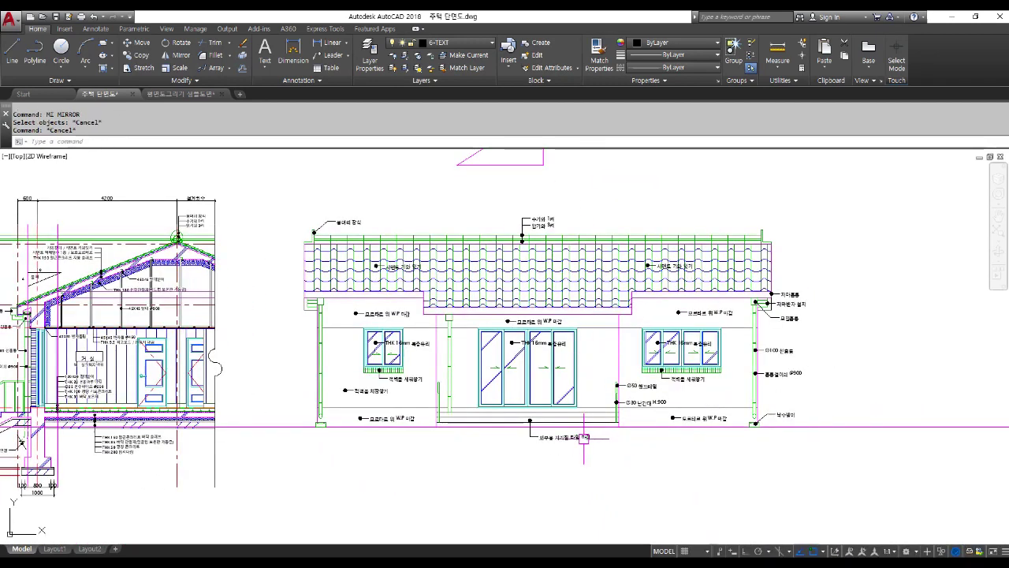
- Copy the "적벽돌 치장쌓기" note with its dot to the wall right of the entrance window and the wall below the right window
text(co)
key(Return)
scroll(332, 387, up, 4)
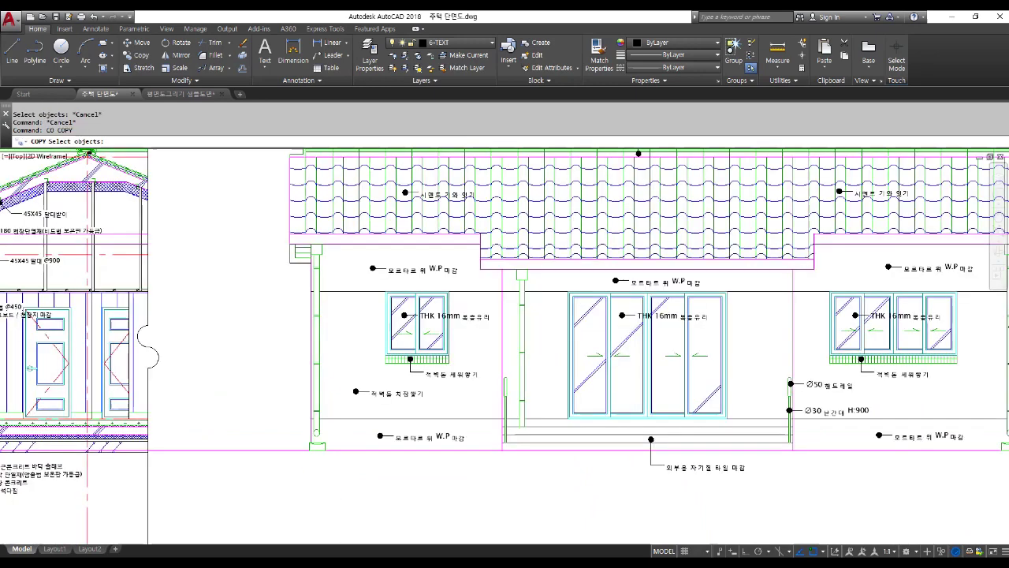
click(348, 387)
click(505, 410)
key(Return)
click(421, 417)
scroll(420, 417, down, 3)
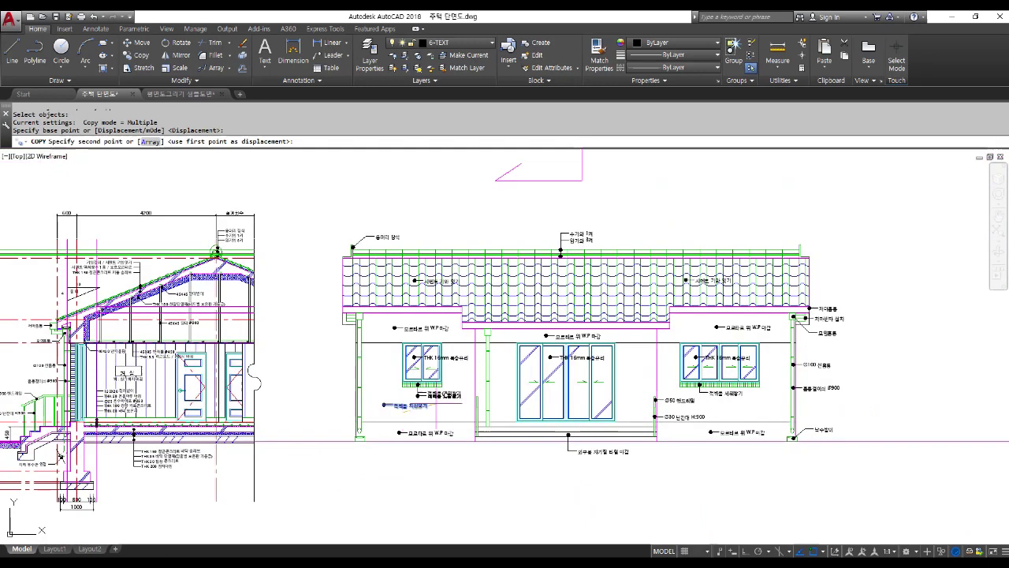
scroll(638, 386, up, 3)
click(637, 385)
scroll(639, 386, down, 2)
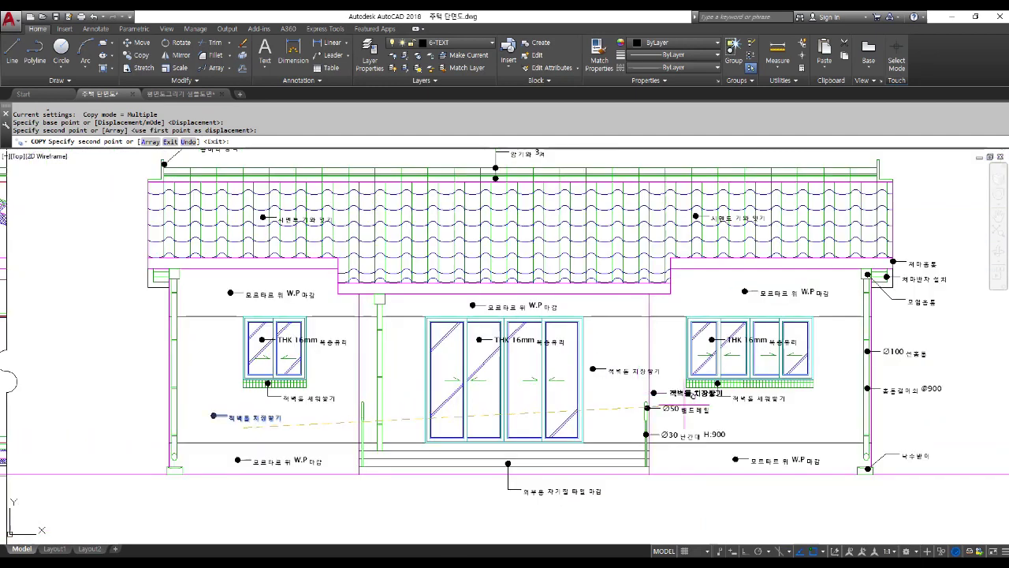
key(Escape)
key(Escape)
key(Escape)
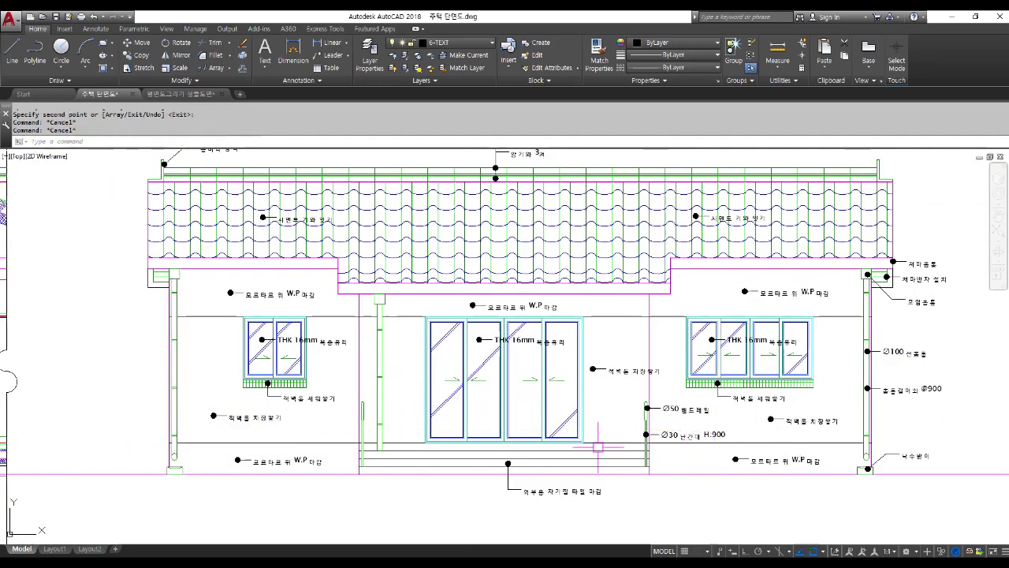
- Mirror the six gutter, eave soffit, downspout, bracket and splash block notes with their leaders to the house's left end, keeping the originals
scroll(535, 407, down, 2)
middle_drag(571, 406, 529, 400)
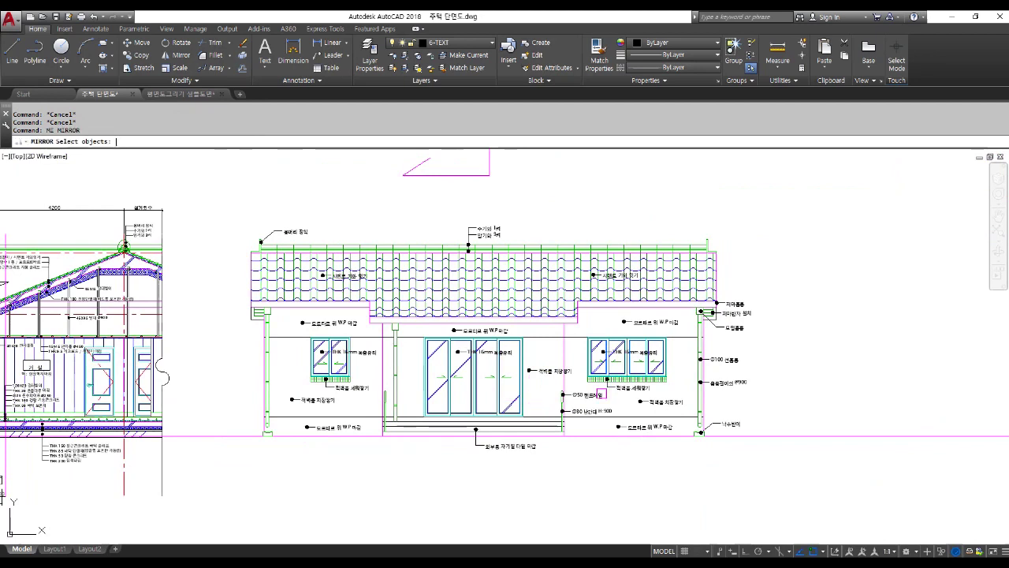
scroll(714, 429, up, 4)
click(733, 443)
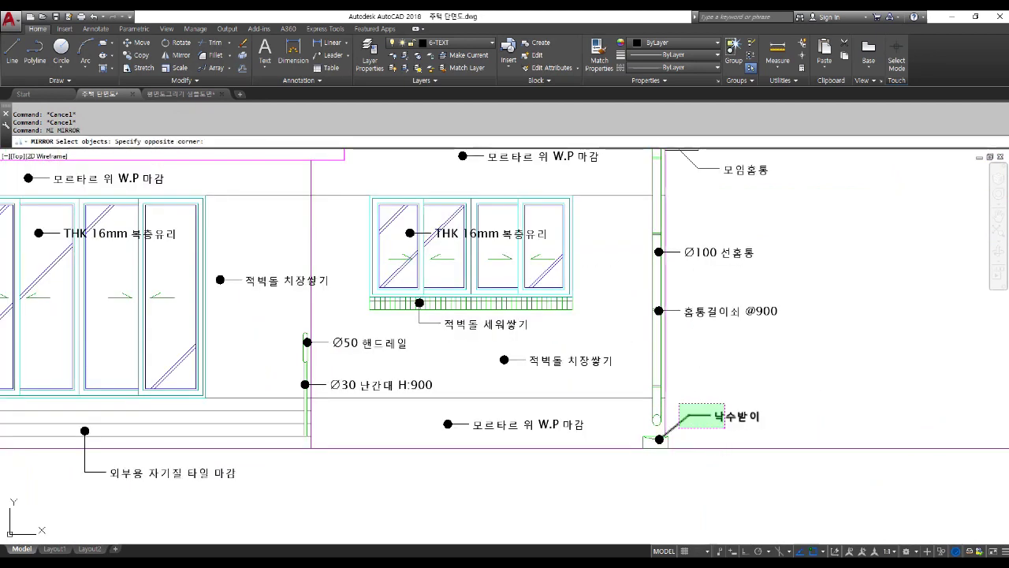
click(655, 378)
scroll(655, 434, up, 4)
click(669, 455)
scroll(669, 456, down, 3)
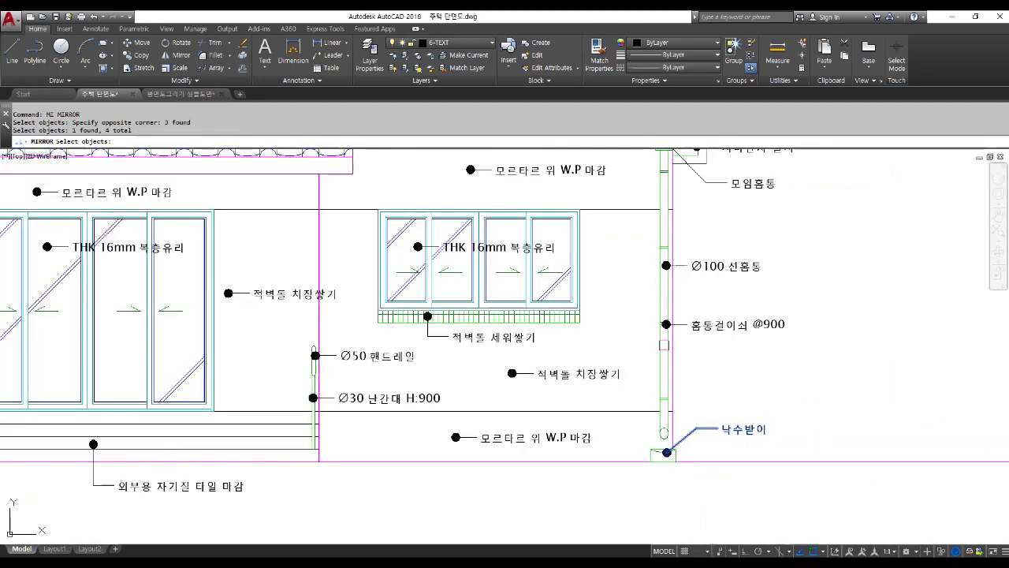
scroll(683, 326, up, 5)
click(628, 334)
scroll(629, 334, down, 3)
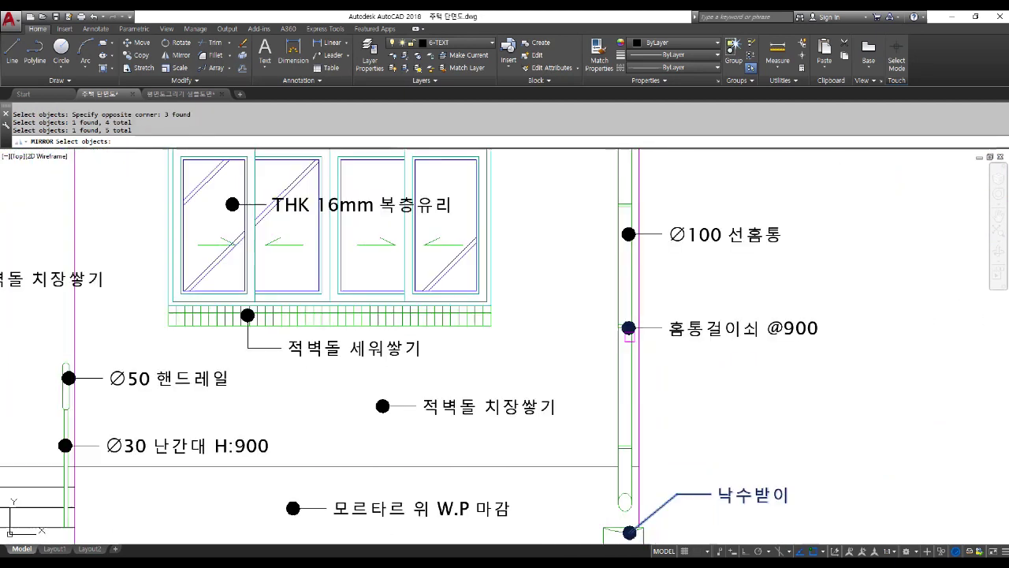
click(732, 386)
click(624, 215)
scroll(619, 229, up, 4)
click(660, 218)
scroll(635, 406, down, 3)
middle_drag(693, 200, 653, 361)
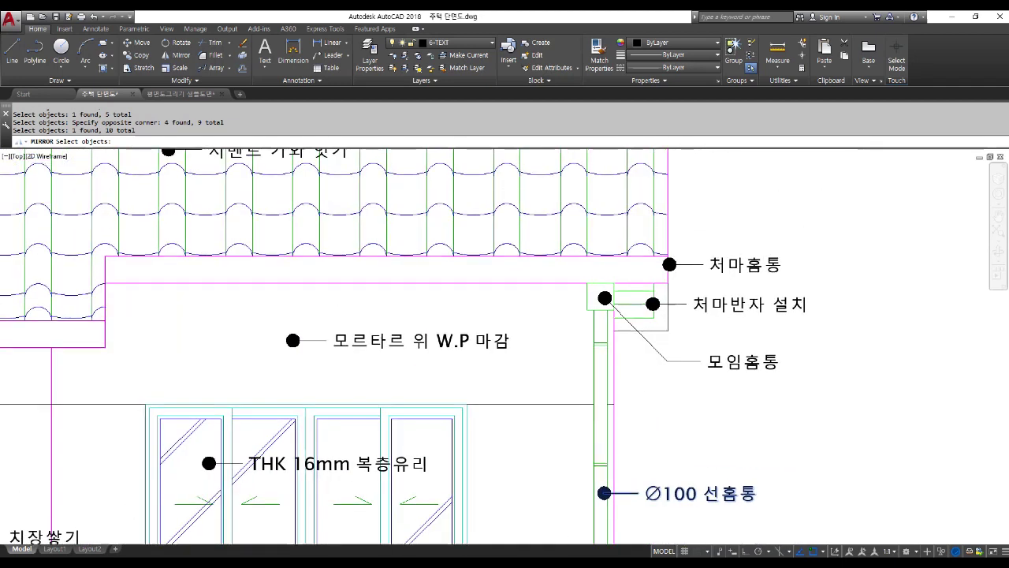
click(751, 393)
click(653, 346)
scroll(608, 295, up, 4)
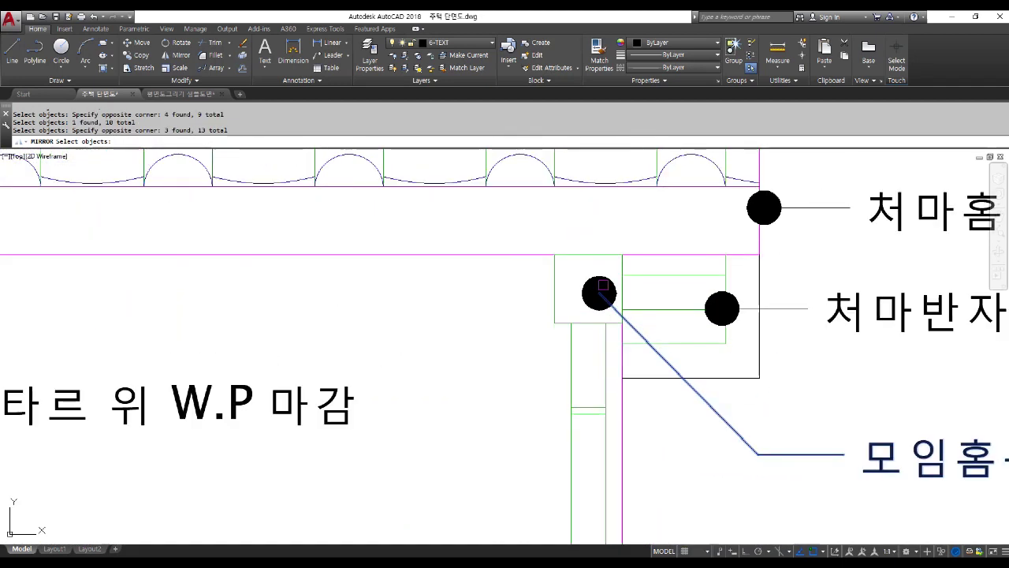
click(609, 292)
click(710, 316)
scroll(707, 324, down, 3)
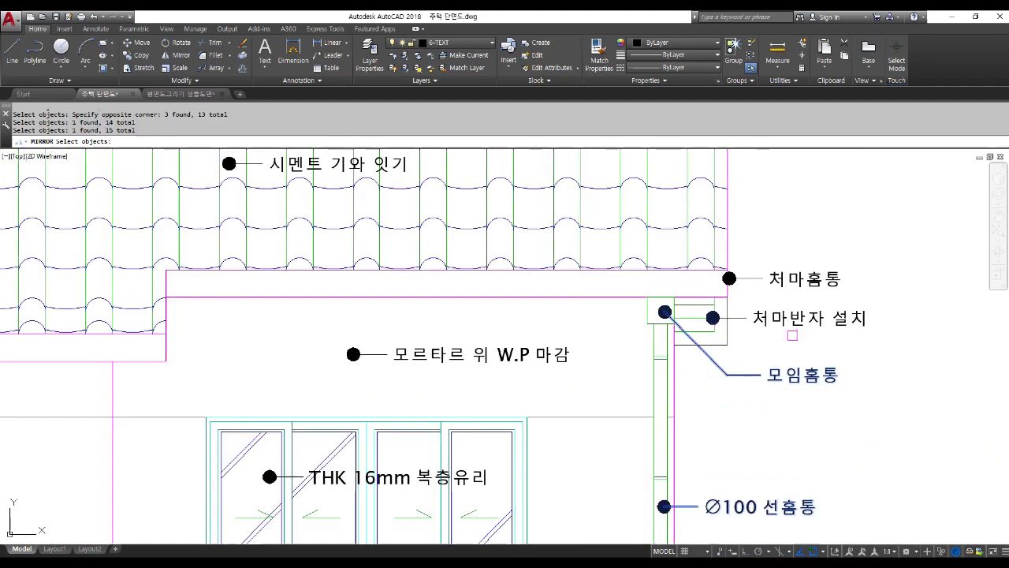
click(822, 347)
click(718, 245)
scroll(733, 273, up, 4)
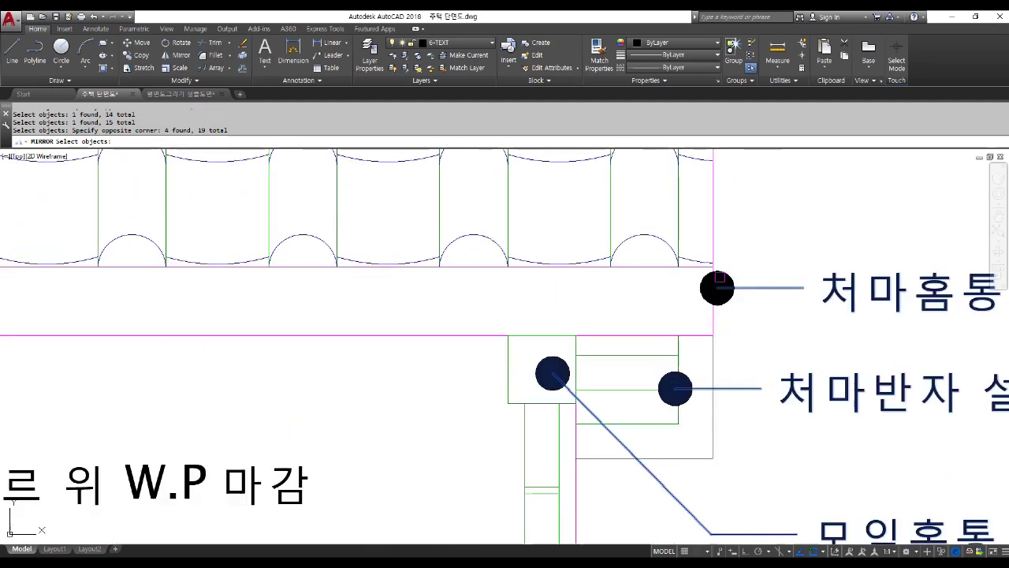
click(704, 282)
scroll(786, 353, down, 4)
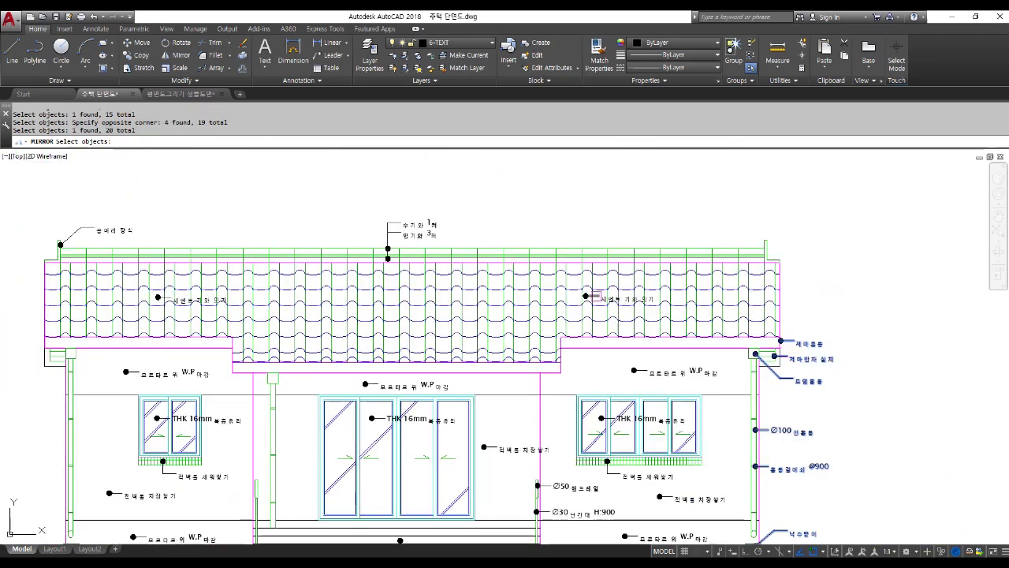
scroll(482, 250, down, 2)
key(Return)
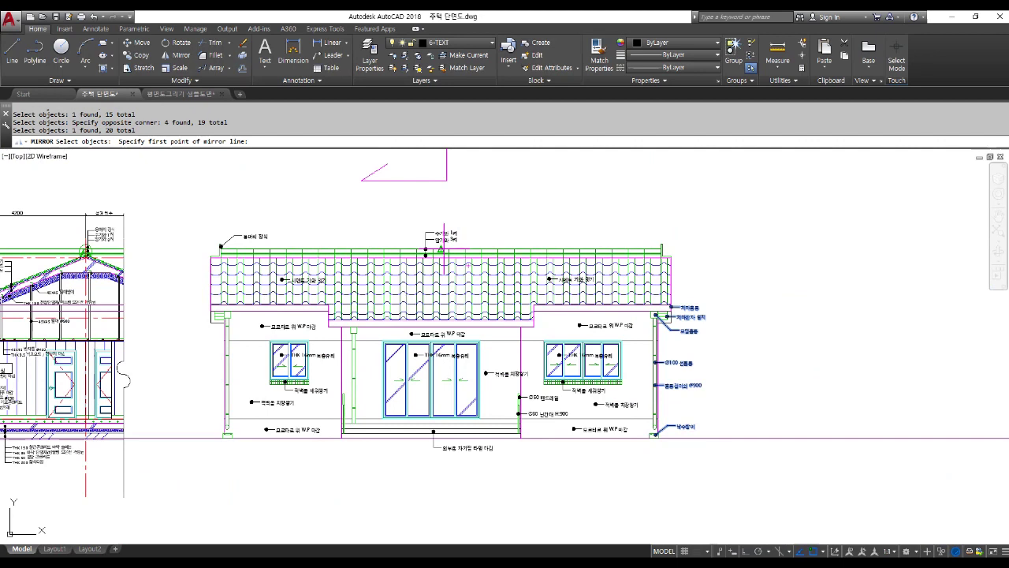
click(442, 247)
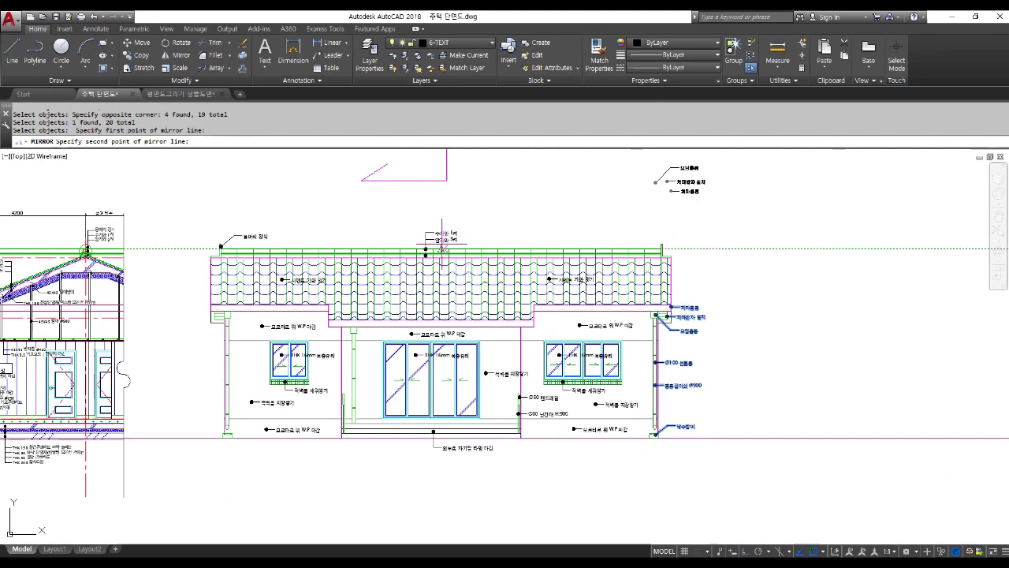
click(441, 203)
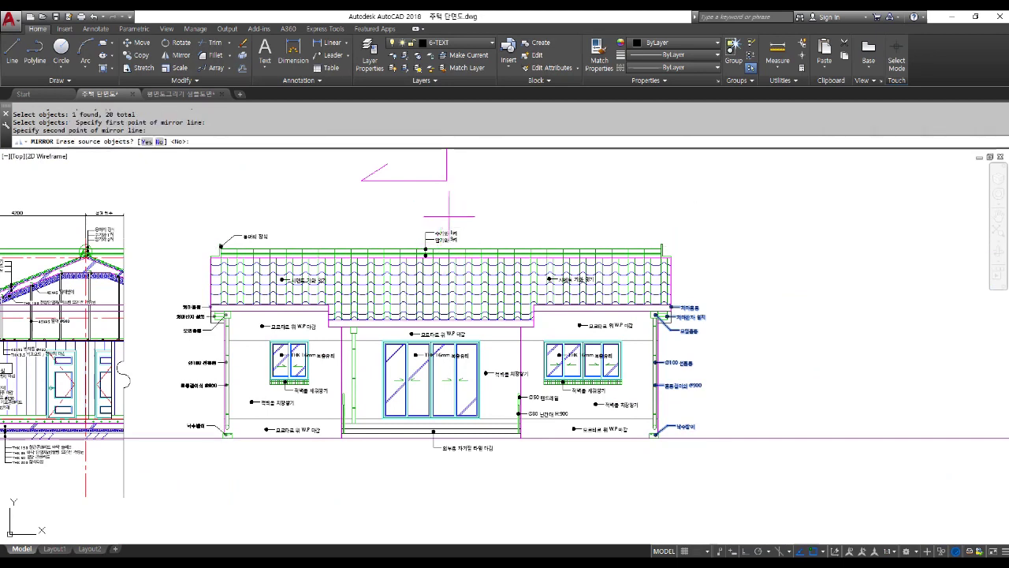
key(Return)
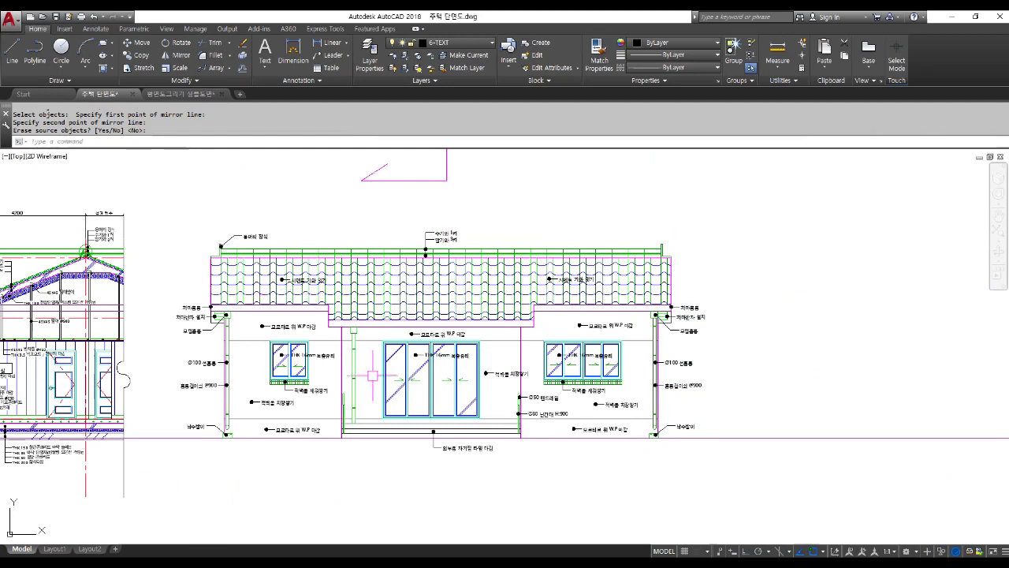
key(Escape)
key(Escape)
key(Escape)
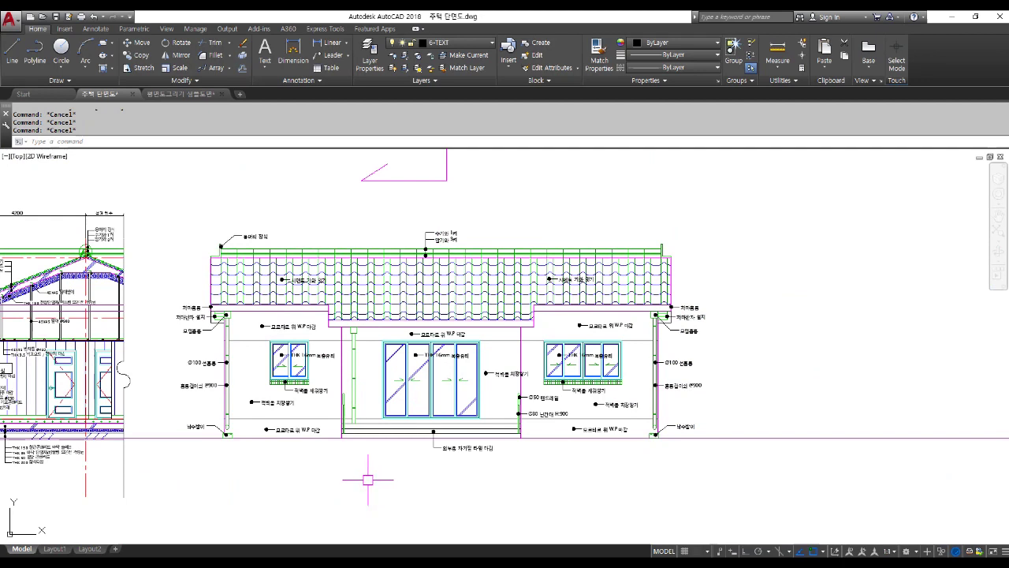
key(Escape)
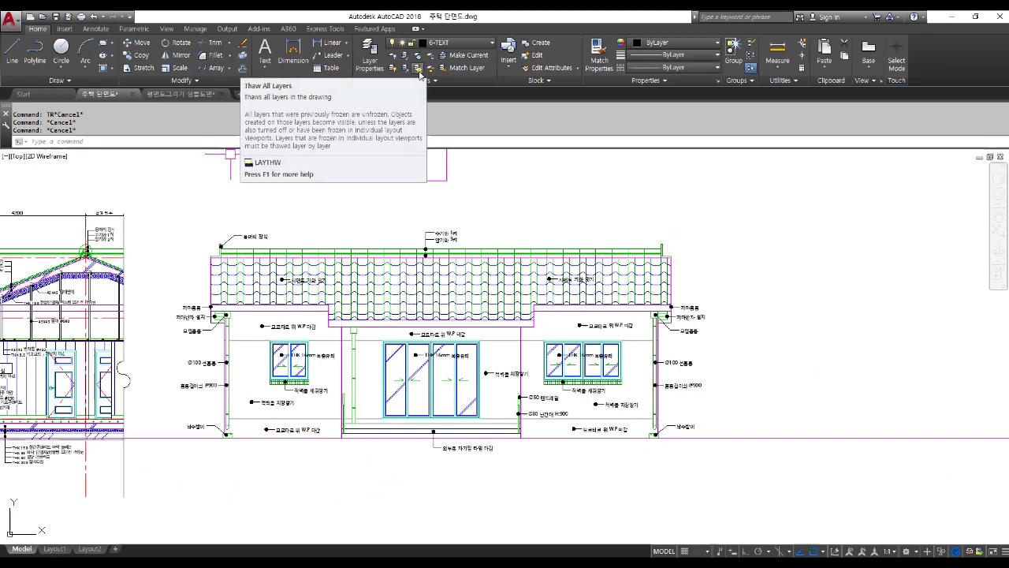
- Make 5-FIN the current layer and set up a hatch with the BRICK pattern, angle 0 and scale 10
click(456, 43)
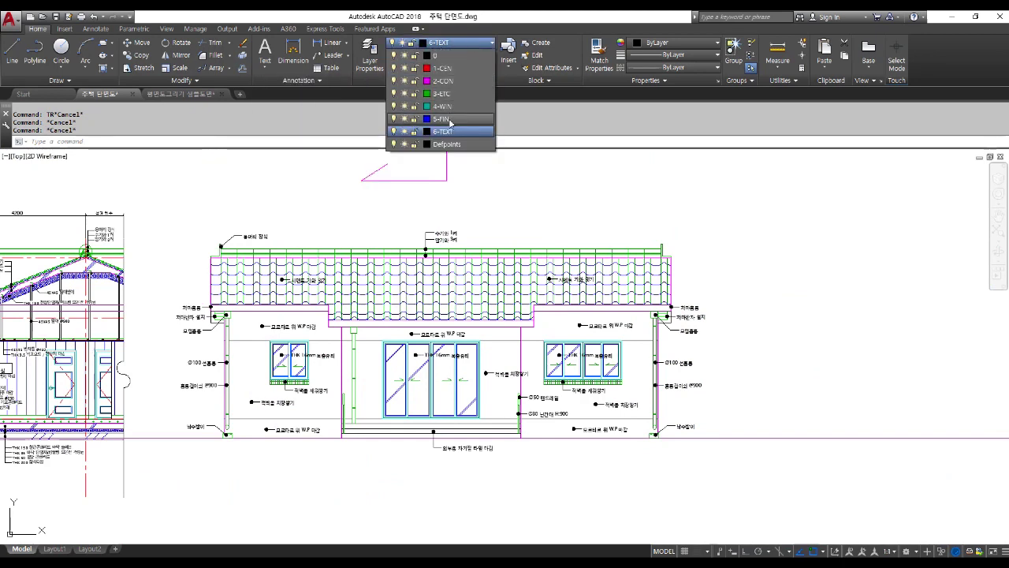
click(442, 118)
text(H)
key(Return)
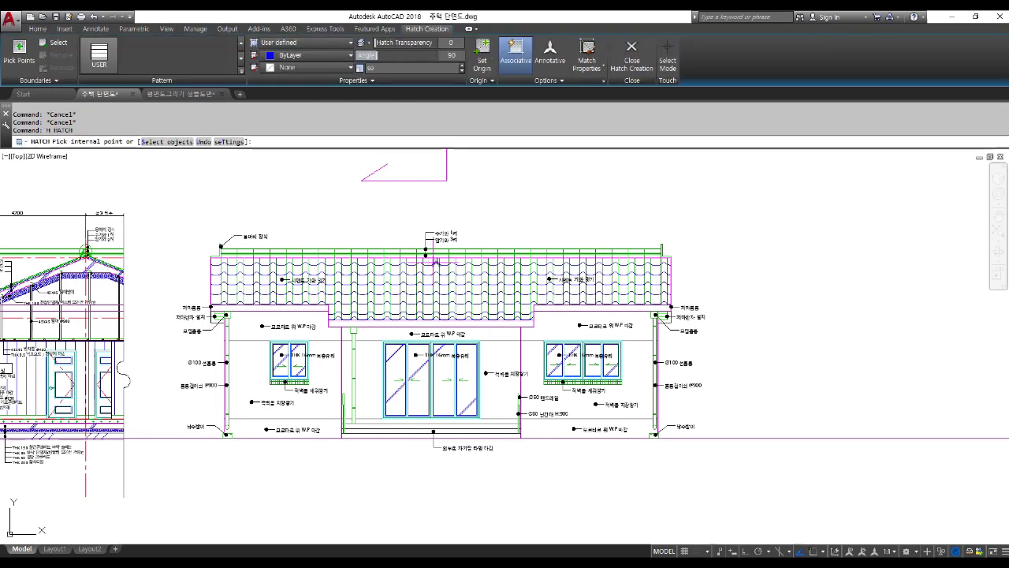
click(439, 59)
click(396, 68)
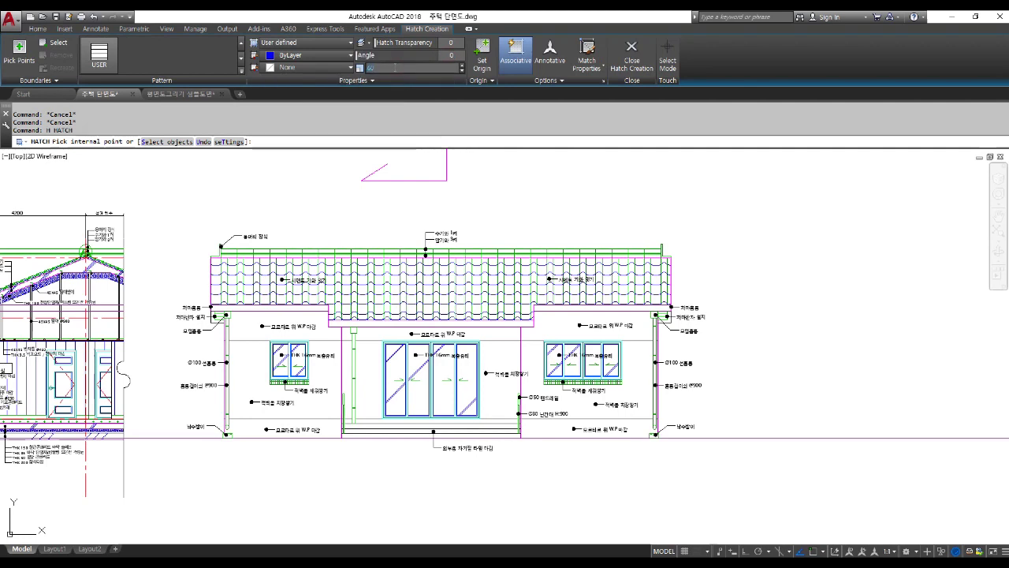
click(331, 42)
click(294, 76)
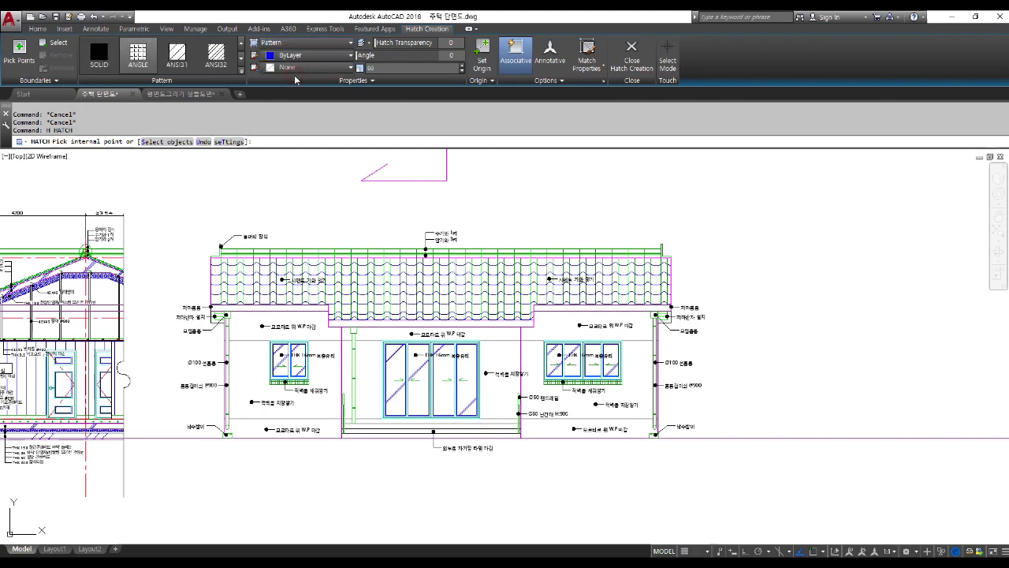
click(241, 71)
scroll(116, 112, down, 4)
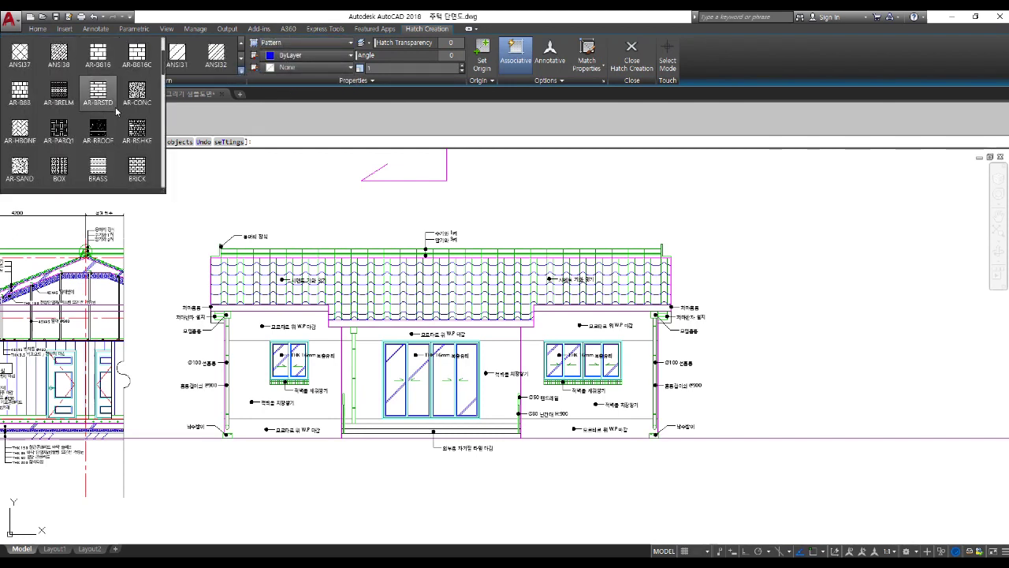
scroll(99, 93, down, 1)
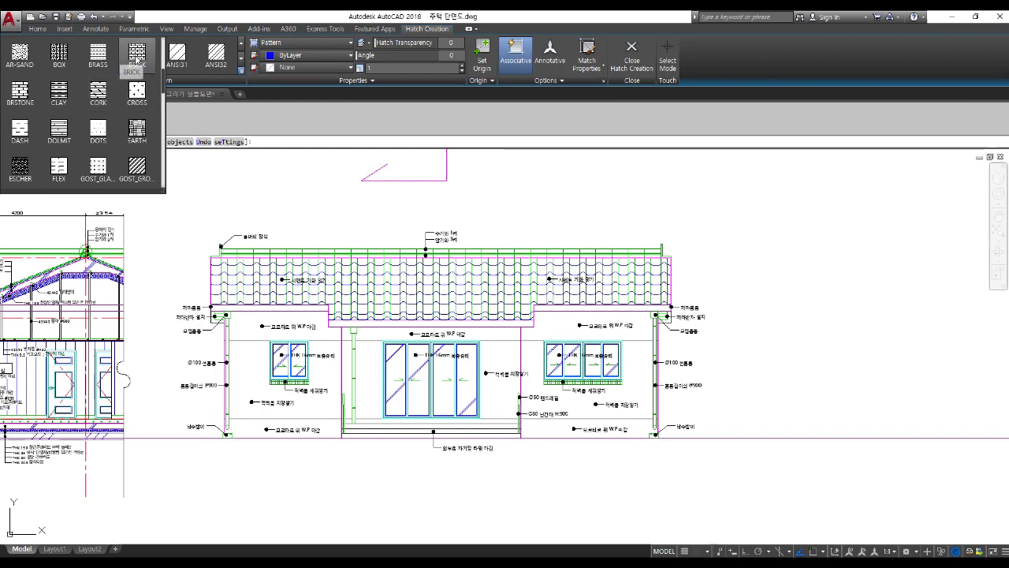
click(136, 57)
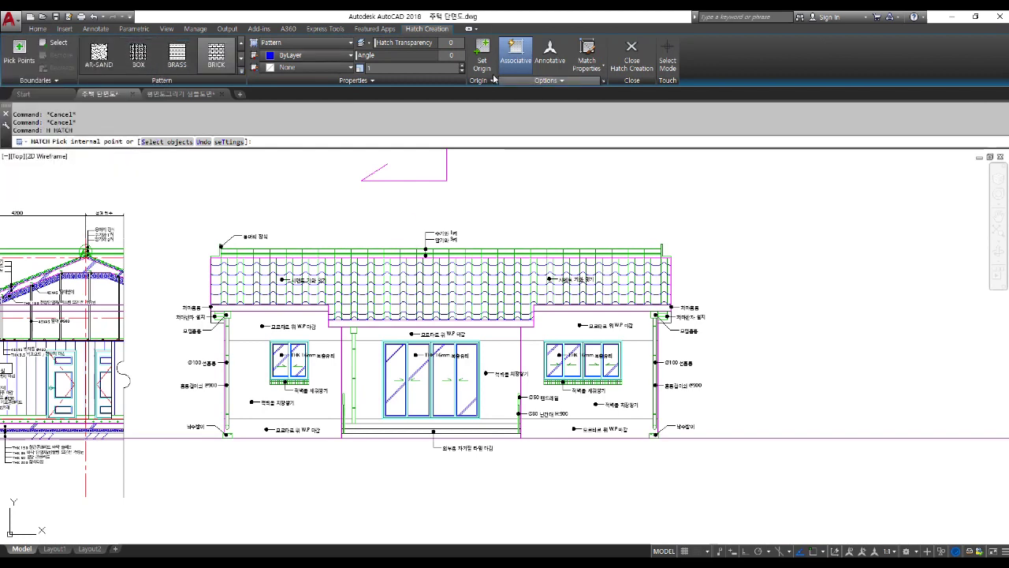
click(426, 68)
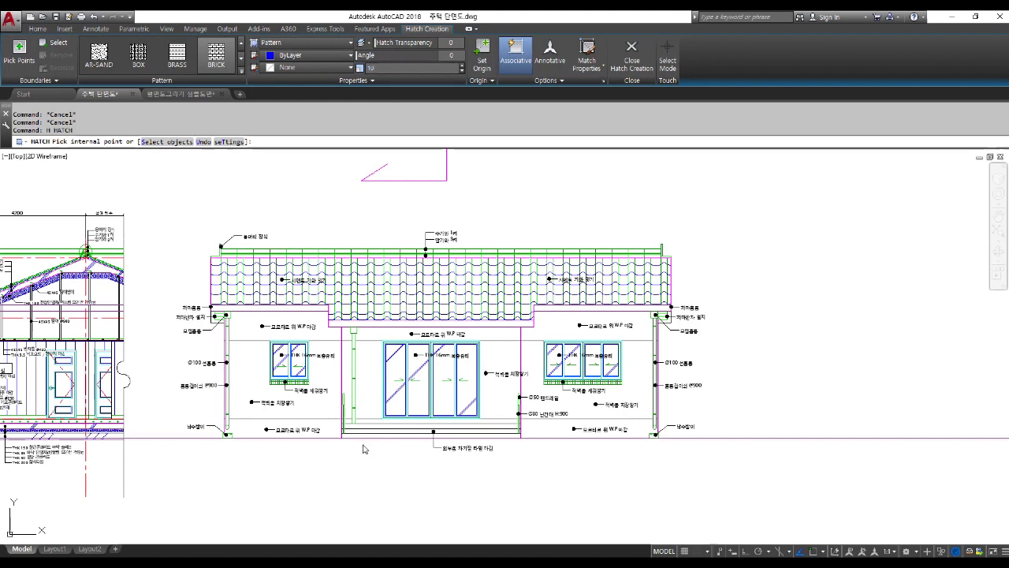
- Hatch the brick wall around the left window and on both sides of the porch downspout up to the entrance window
click(332, 414)
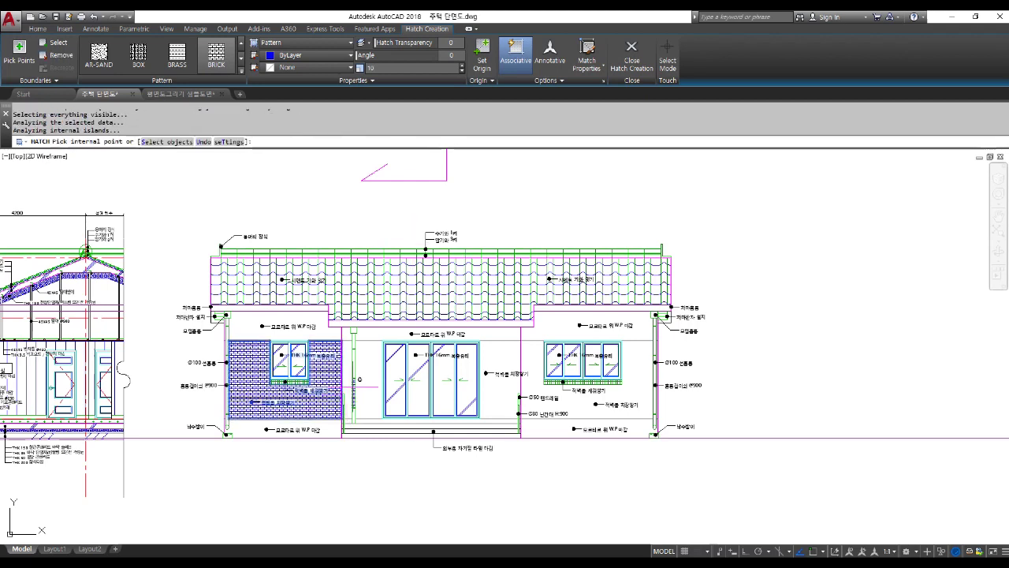
click(347, 377)
click(345, 371)
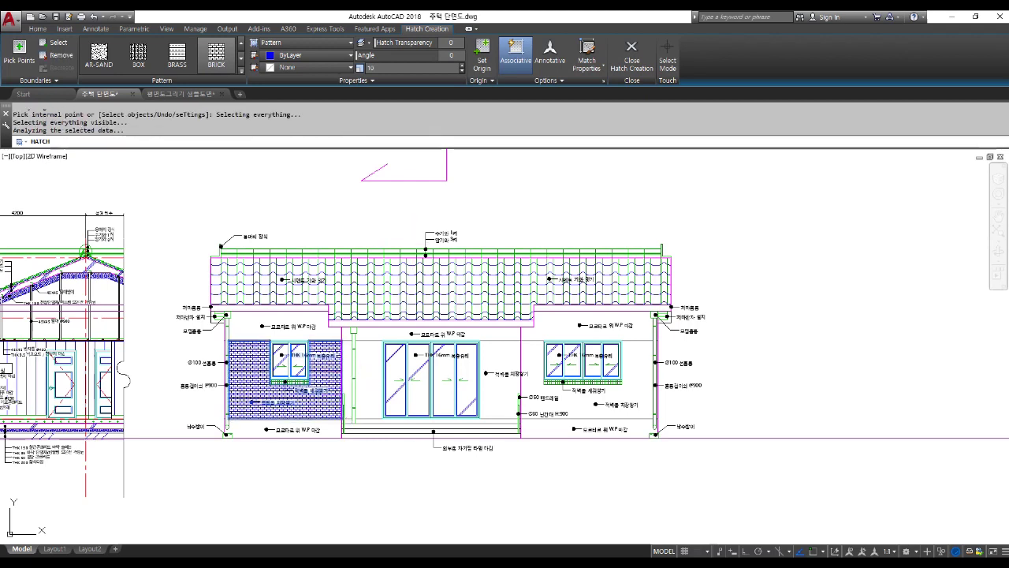
click(367, 379)
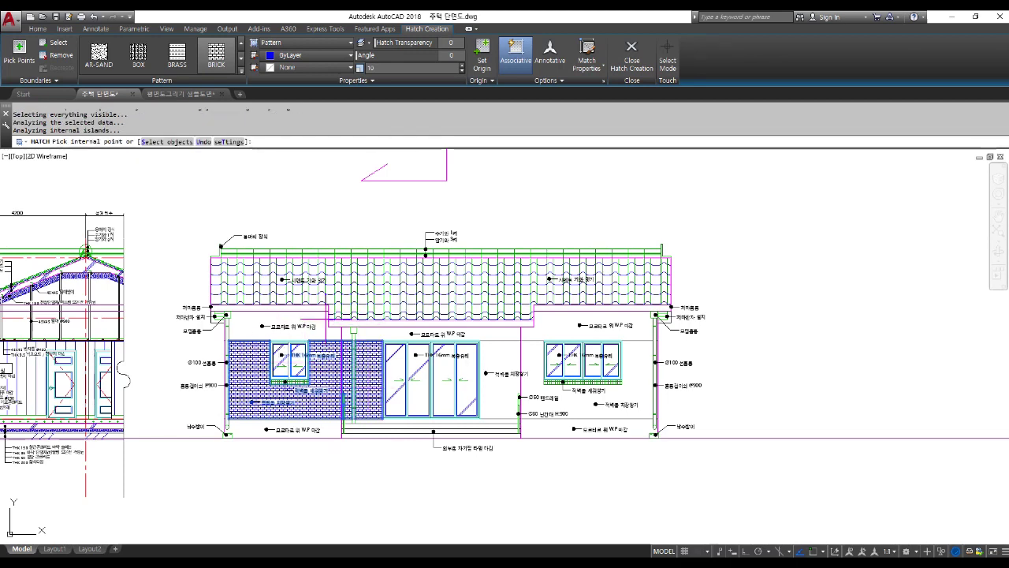
click(235, 412)
key(Return)
- Hatch the narrow brick wall strip on the outer side of the left downspout, above and below the bracket note's dot
scroll(231, 394, up, 4)
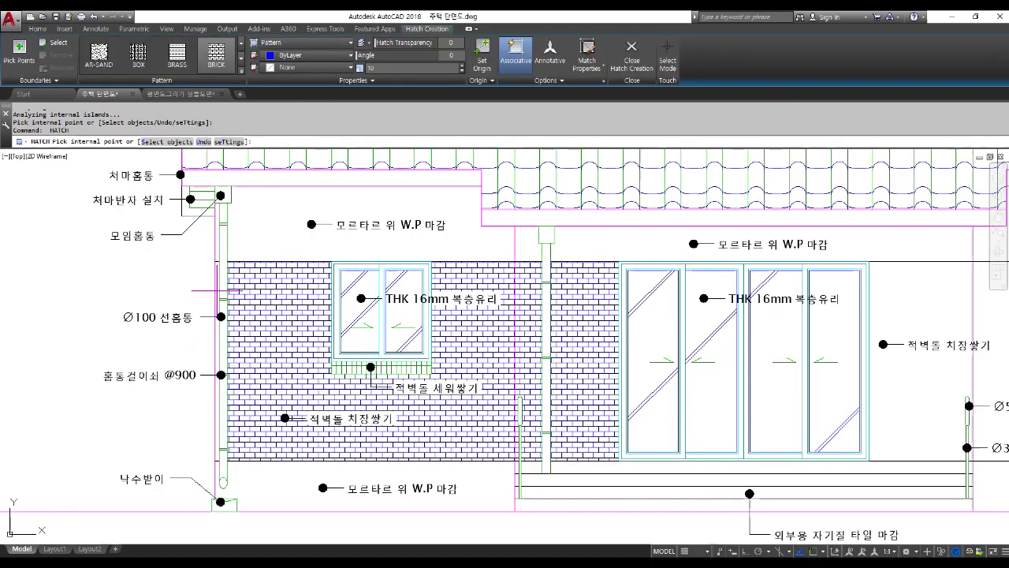
click(224, 340)
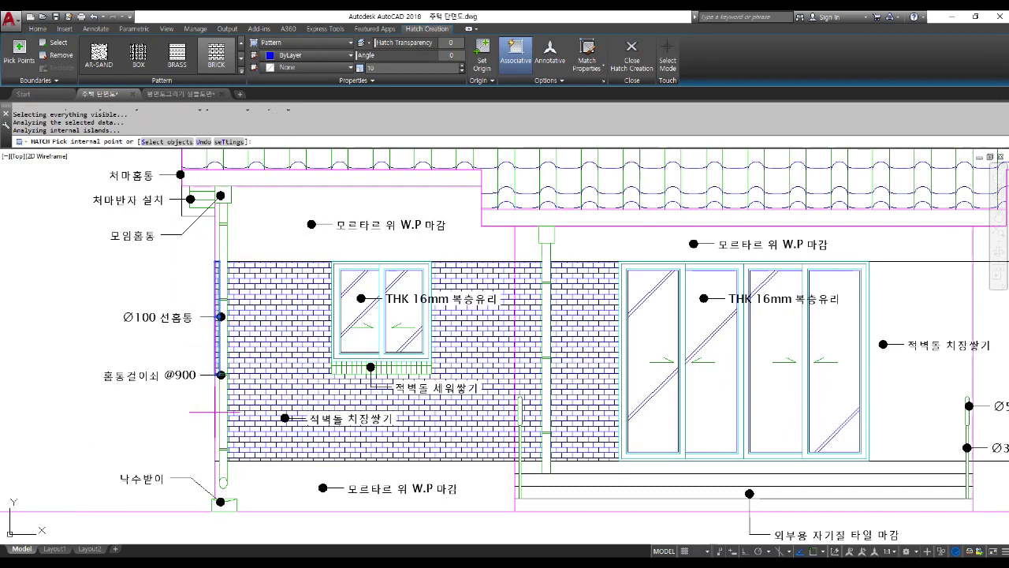
click(224, 405)
scroll(222, 407, down, 4)
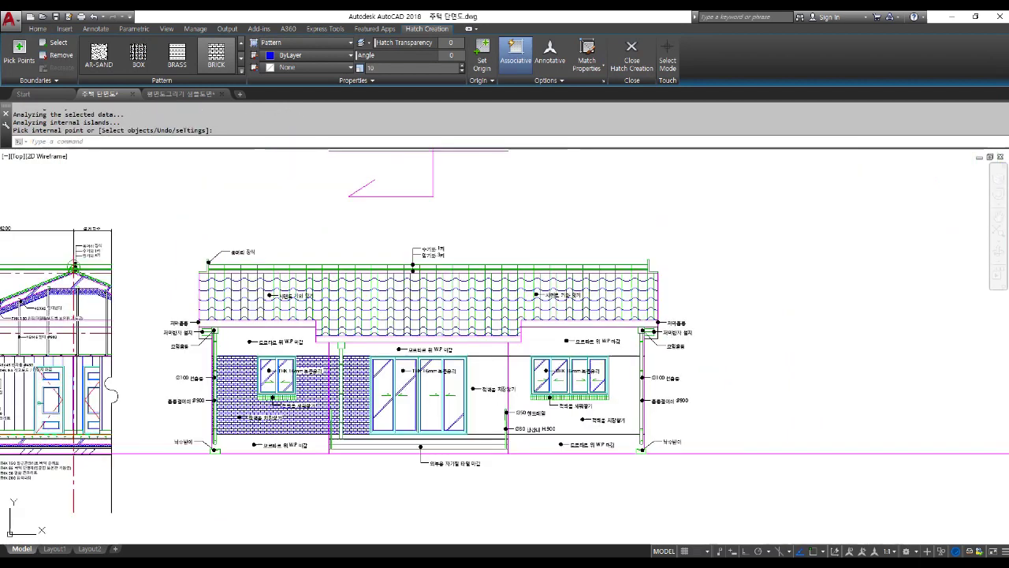
- Hatch the brick wall between the entrance window and the right edge of the porch
middle_drag(594, 394, 439, 385)
scroll(482, 382, up, 2)
key(space)
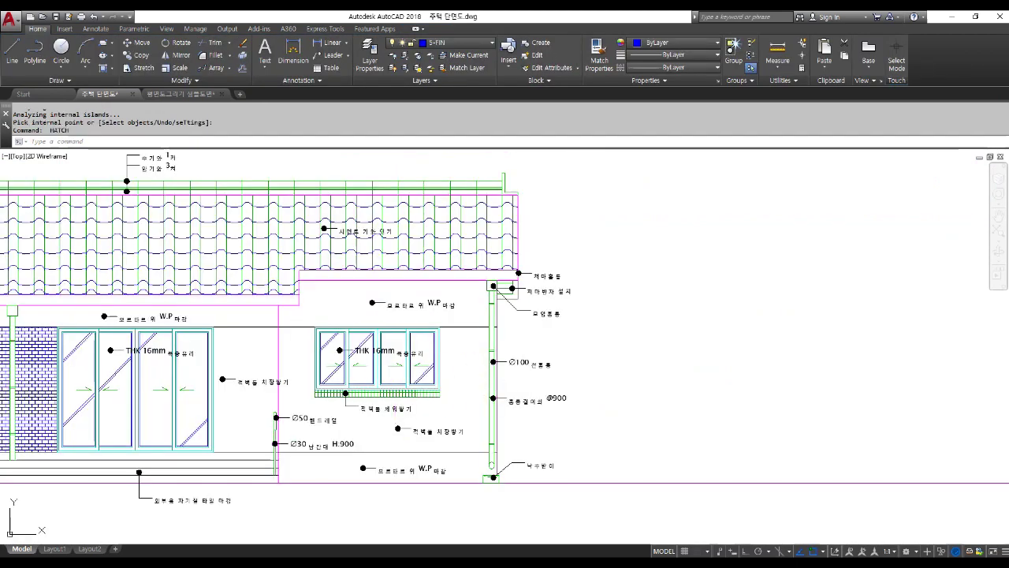
click(246, 407)
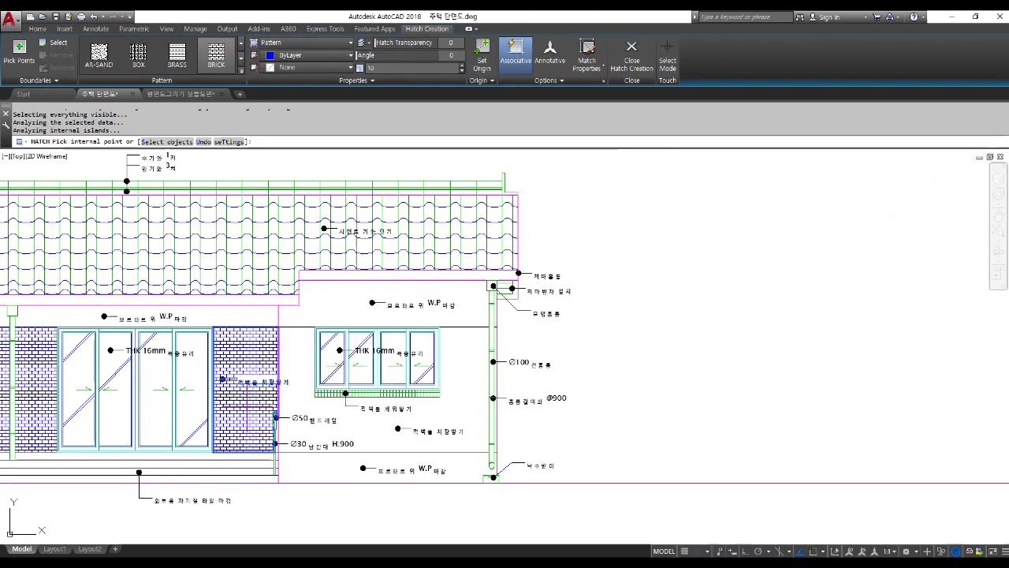
scroll(285, 430, up, 6)
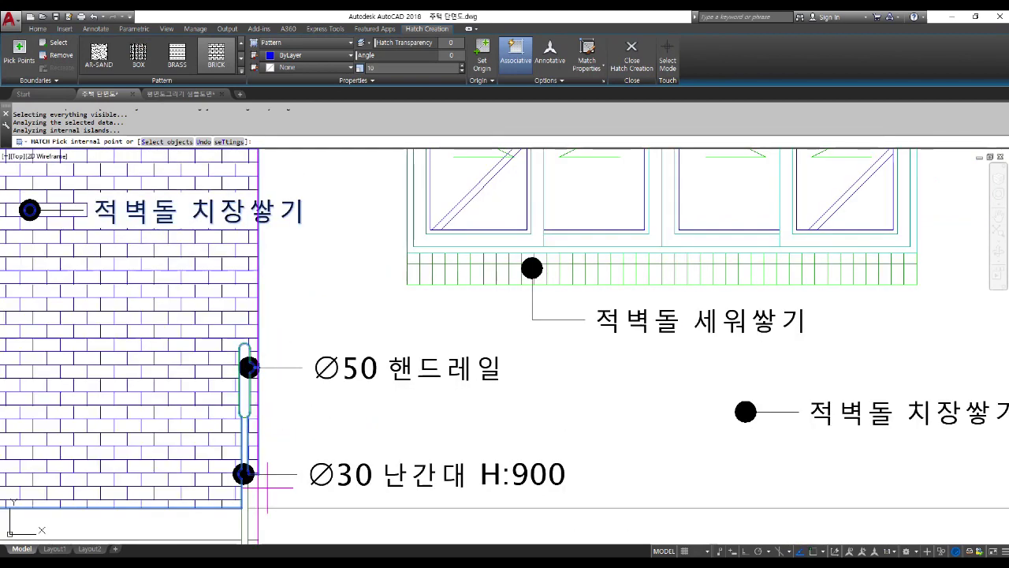
scroll(264, 485, down, 6)
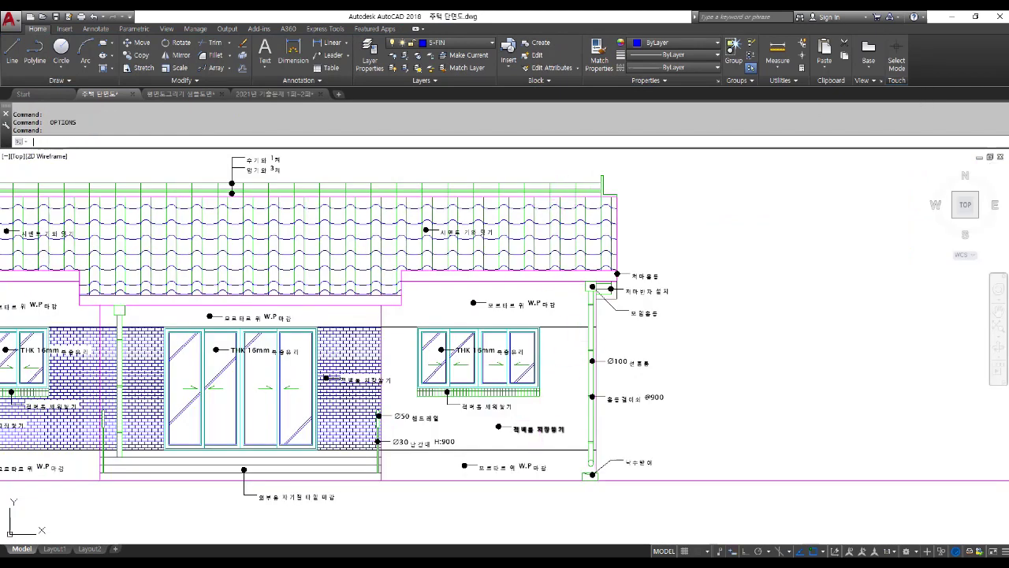
- Hatch the brick wall around the right window and the narrow strip on the outer side of the right downspout with BRICK
text(h)
key(Return)
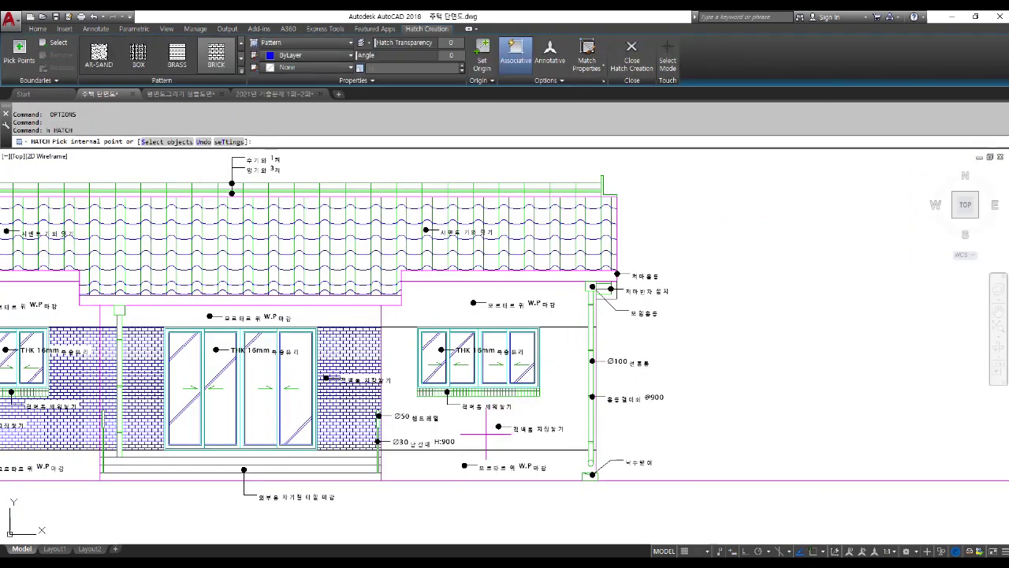
scroll(486, 432, up, 2)
click(464, 426)
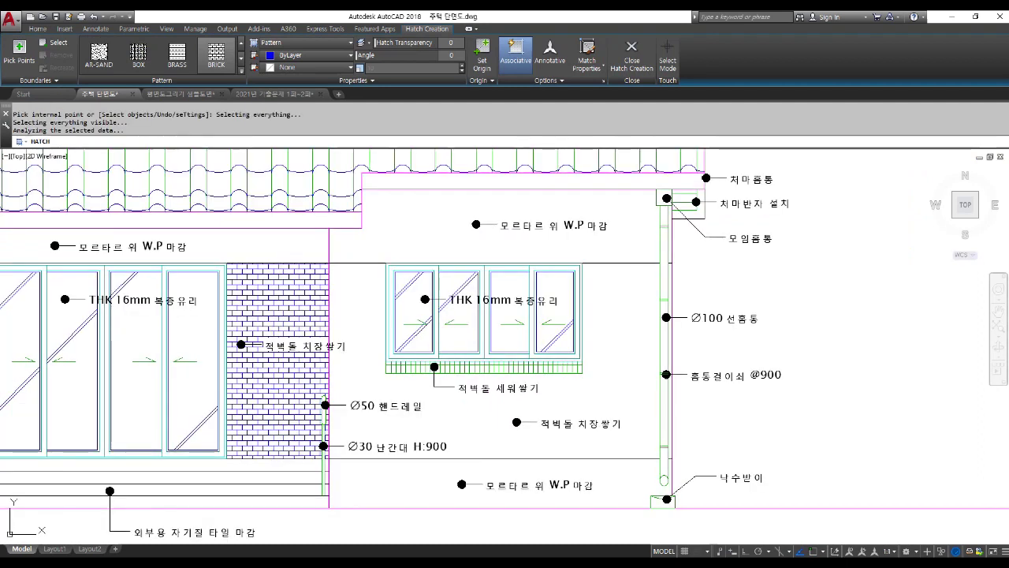
click(671, 422)
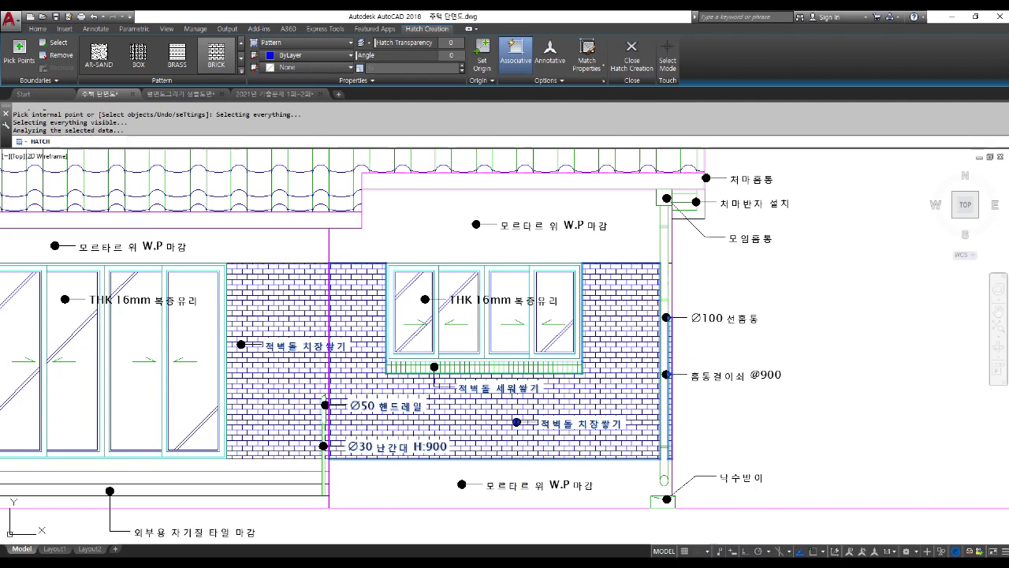
key(Return)
- Hatch the mortar-finished wall bands under the eaves and at the base on both sides of the porch with the AR-SAND pattern
scroll(691, 354, down, 4)
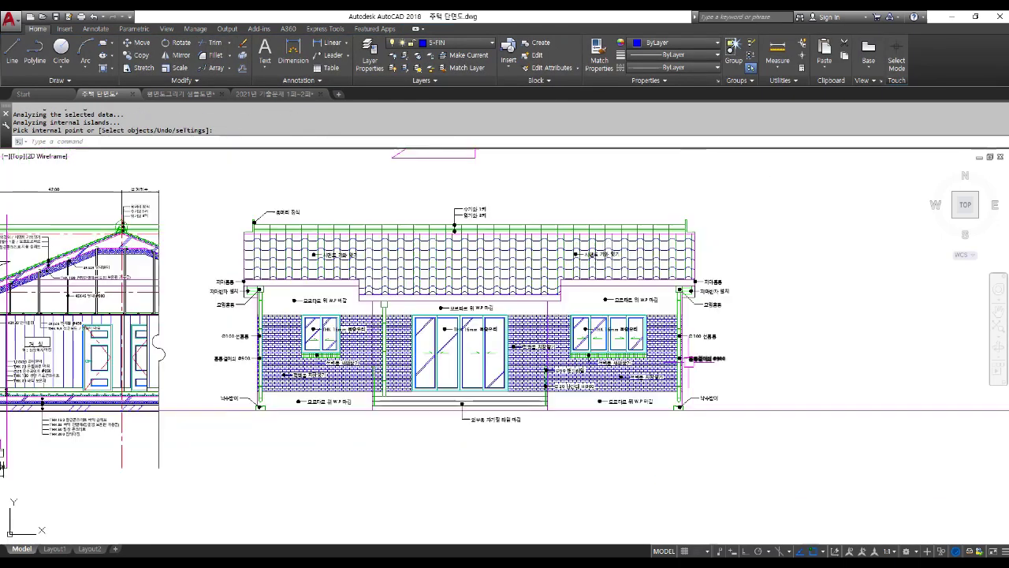
text(H)
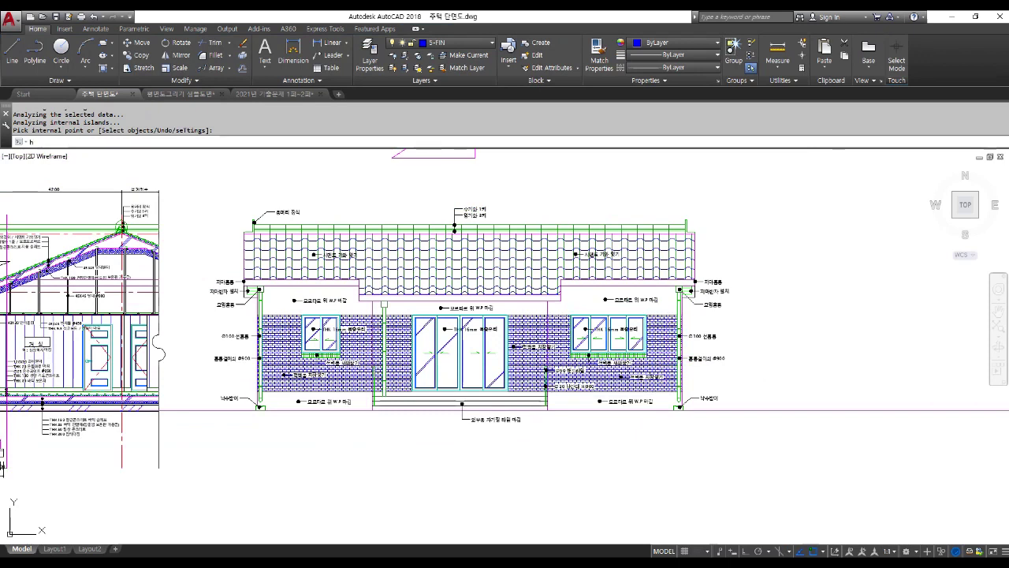
key(Return)
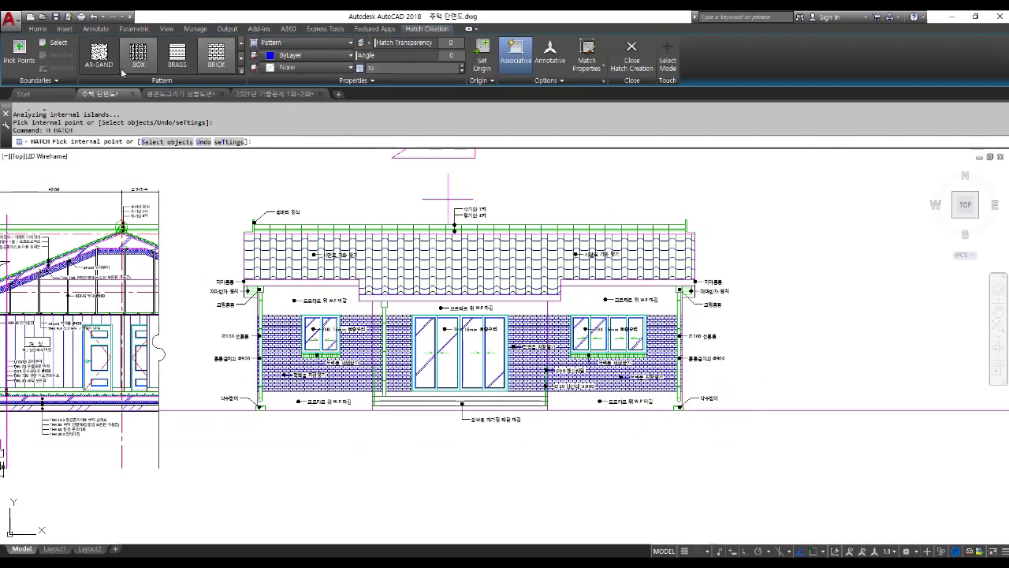
click(99, 54)
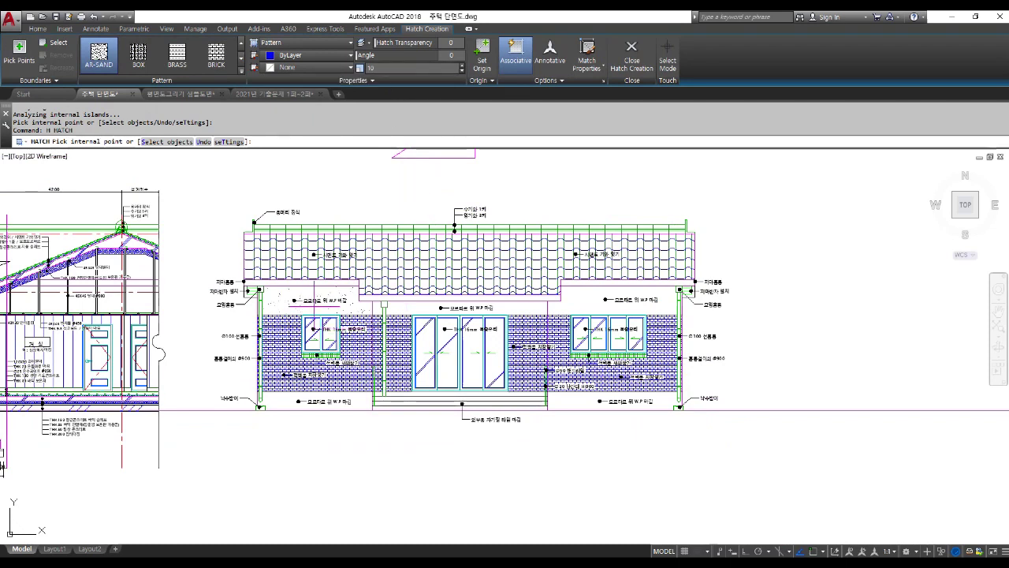
click(384, 303)
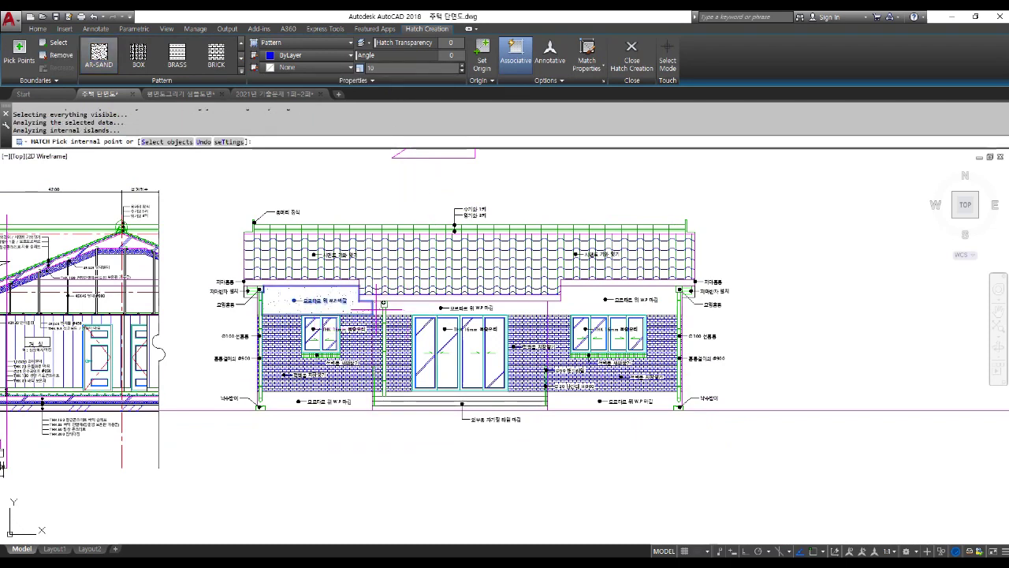
click(415, 309)
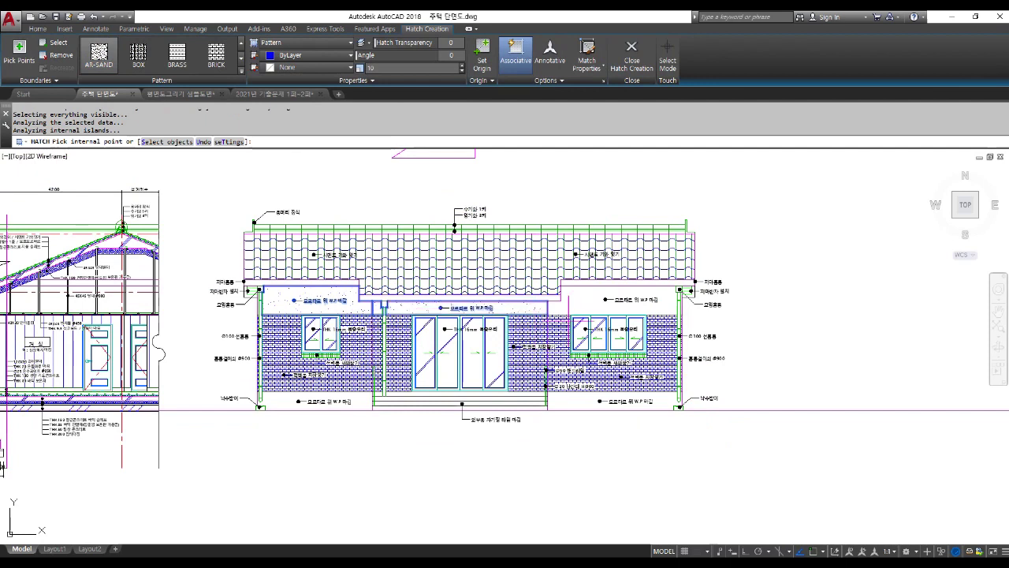
click(587, 299)
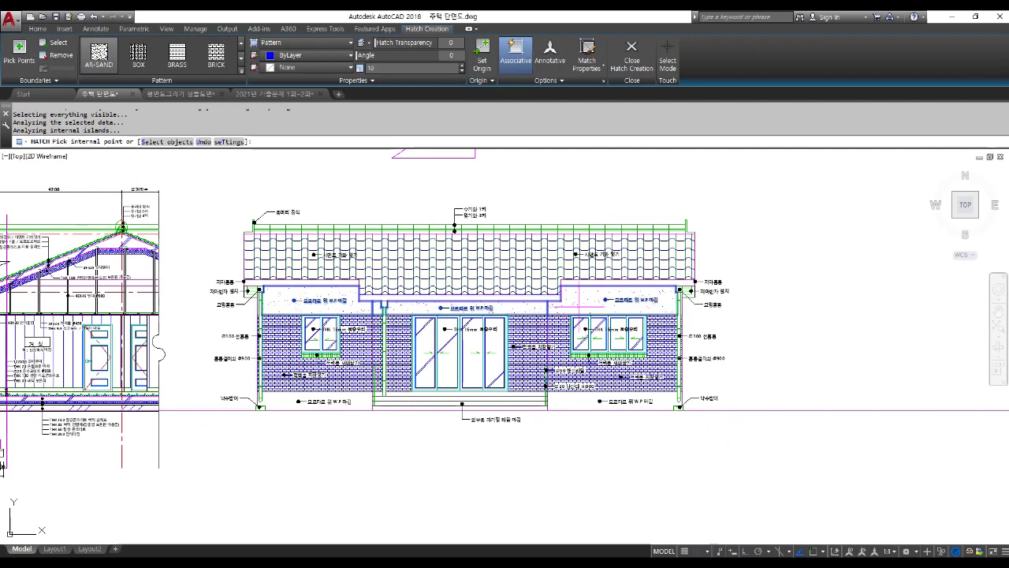
click(568, 402)
click(367, 402)
key(Return)
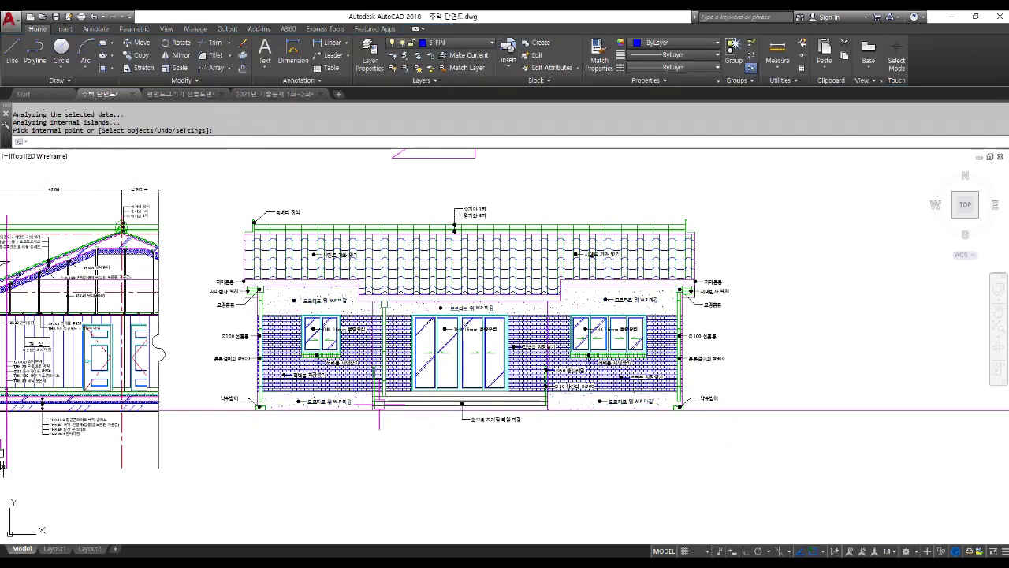
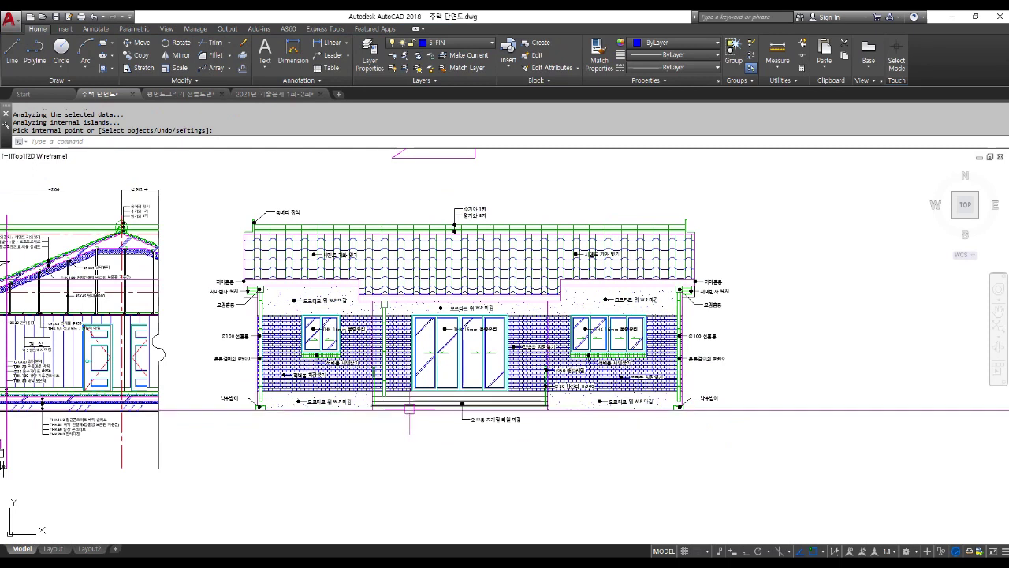
- Erase the working copy of the cross-section drawing beside the front elevation
scroll(408, 407, down, 3)
key(Escape)
key(Escape)
key(Escape)
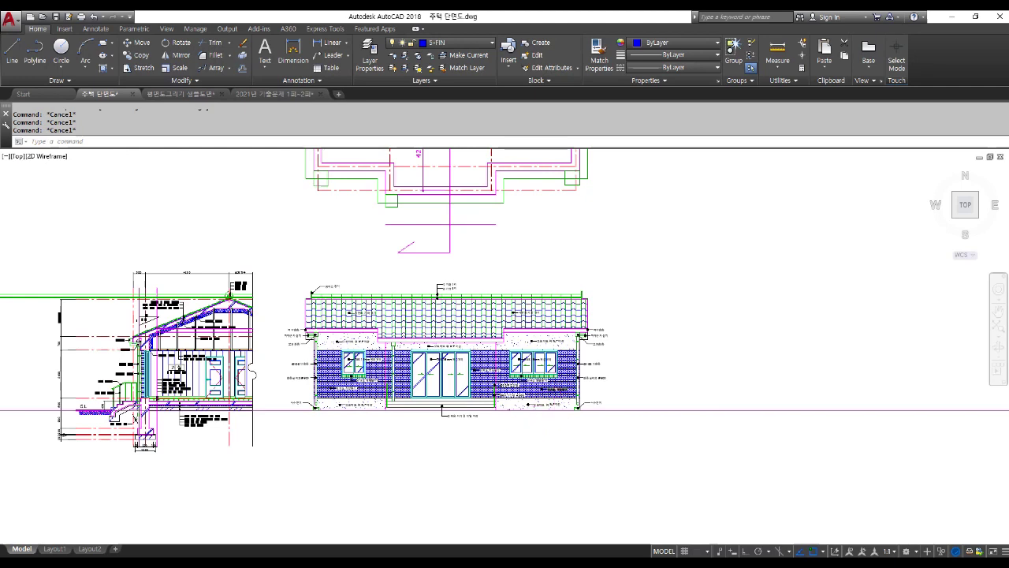
scroll(579, 403, down, 2)
text(e)
key(Return)
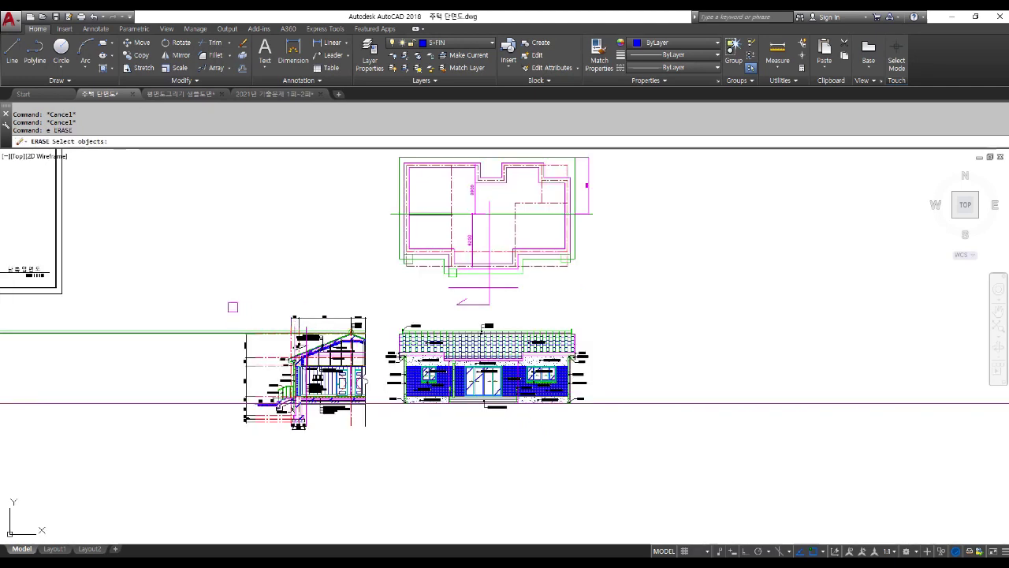
click(215, 293)
click(376, 451)
key(Return)
- Erase the leftover horizontal guide lines where the cross-section stood beside the elevation
key(Return)
click(290, 359)
click(239, 302)
key(Escape)
- Move the house plan sketch above the elevation together with its section mark
text(m)
key(Return)
middle_drag(331, 157, 356, 275)
click(356, 275)
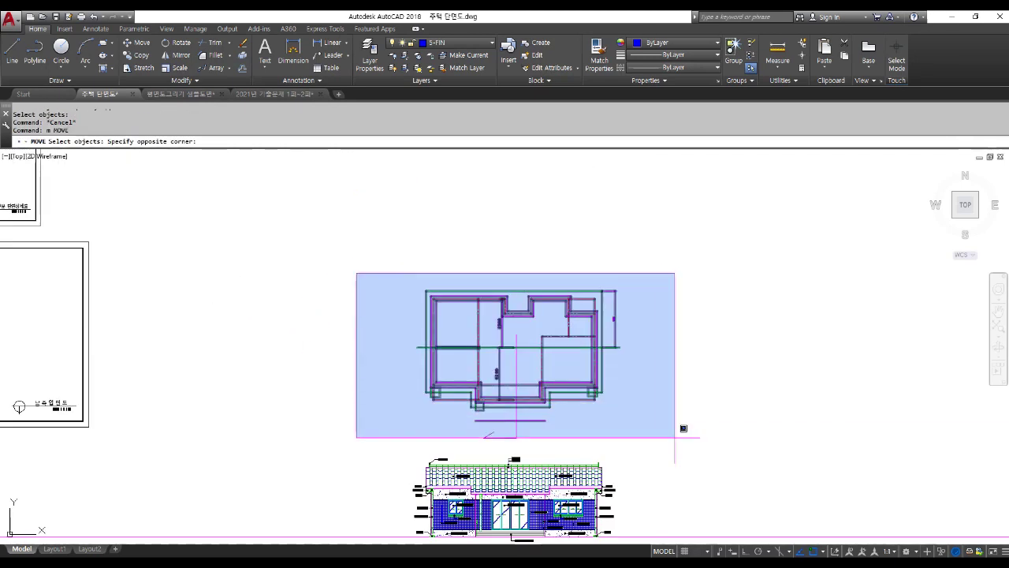
- Move the whole floor plan straight up, leaving a clear gap above the front elevation
click(678, 438)
key(Return)
click(687, 439)
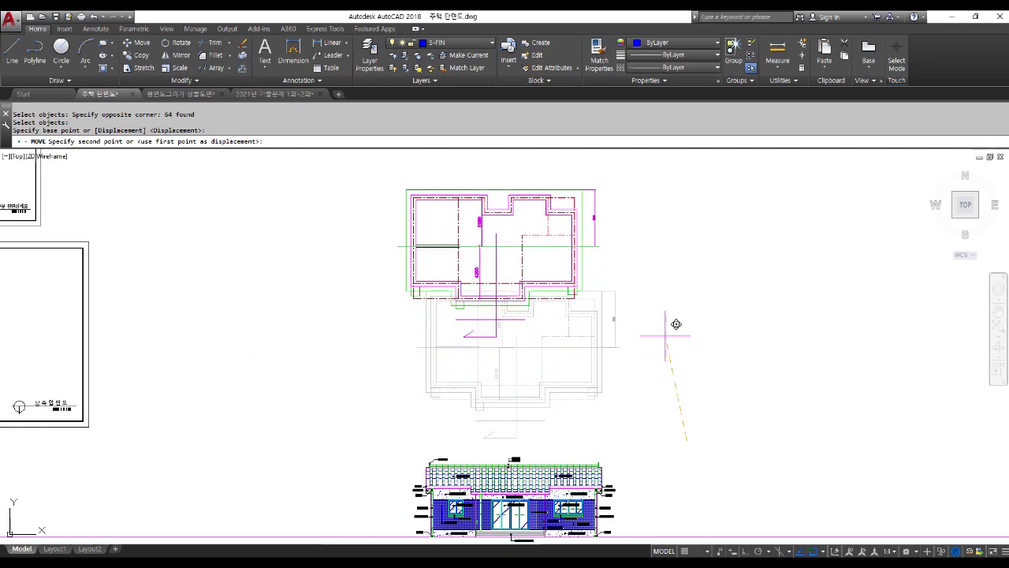
key(F8)
click(677, 291)
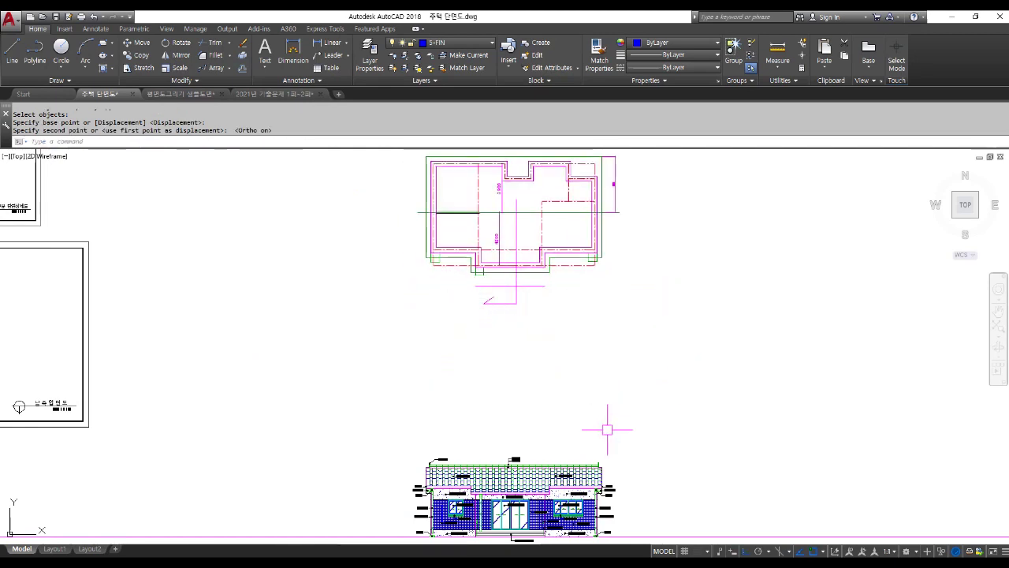
- Move the empty 남측입면도 sheet frame with its title block so it encloses the front elevation
middle_drag(604, 421, 525, 320)
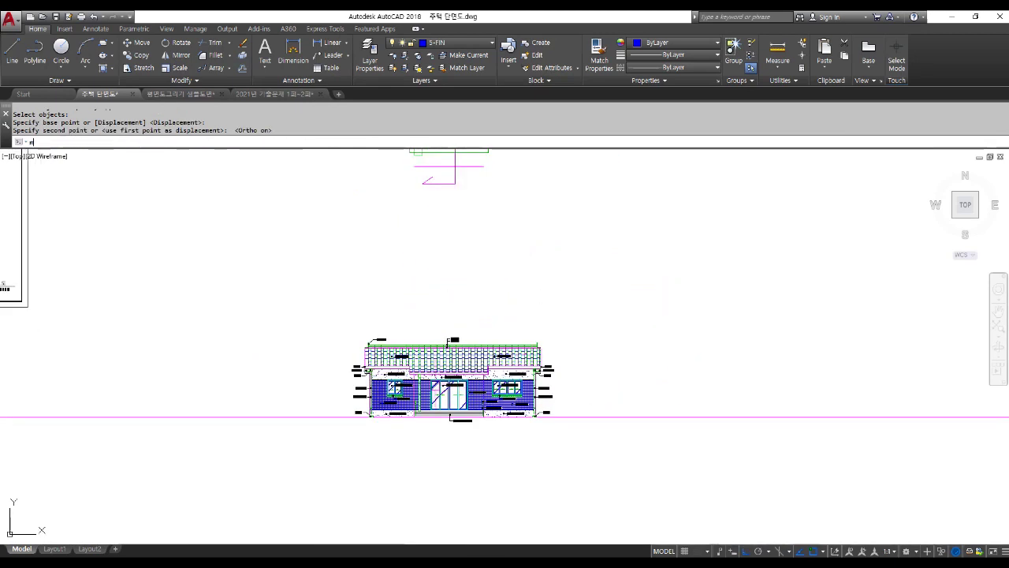
text(m)
key(Return)
scroll(502, 411, down, 2)
click(231, 370)
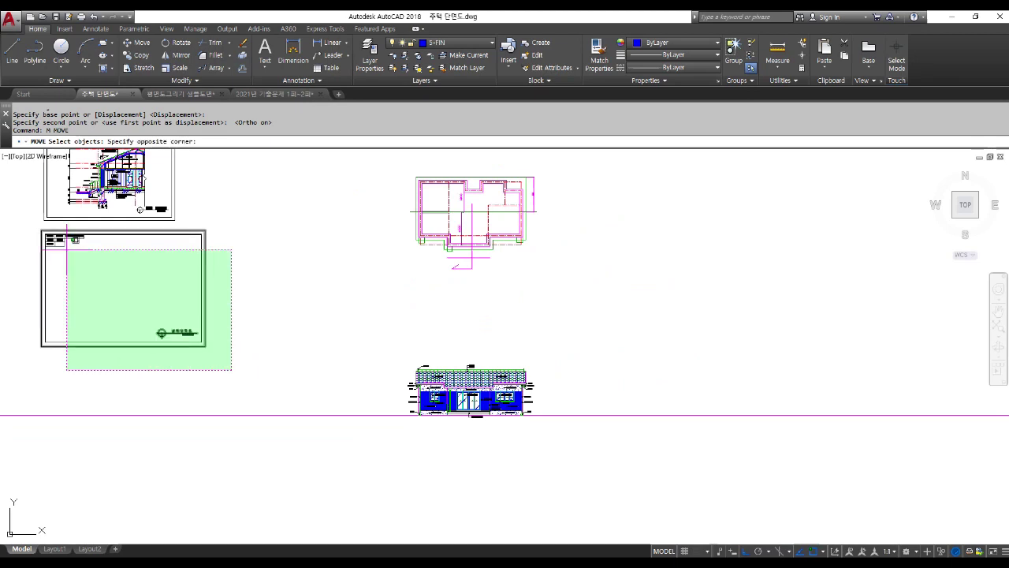
click(38, 227)
key(Return)
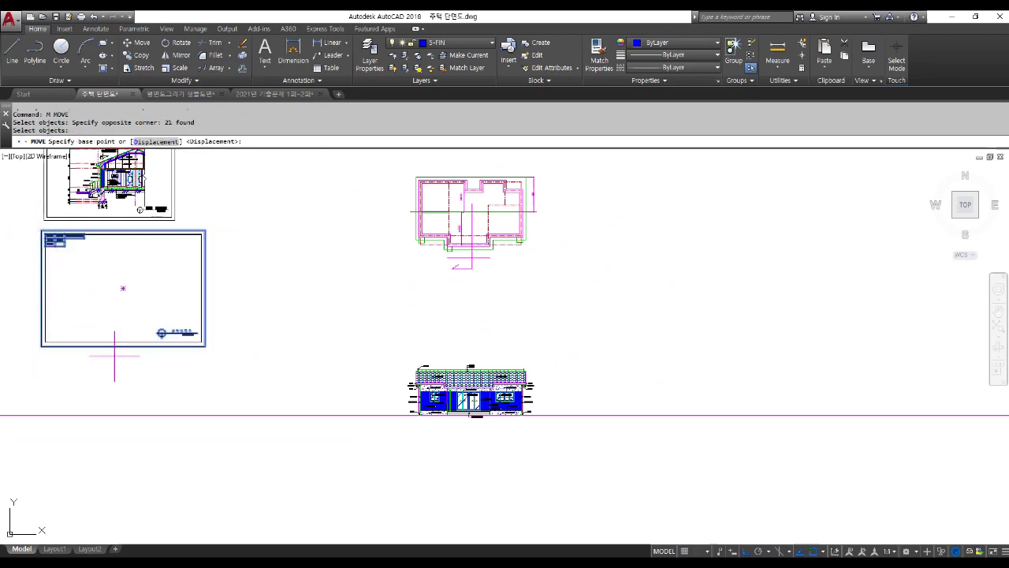
click(118, 350)
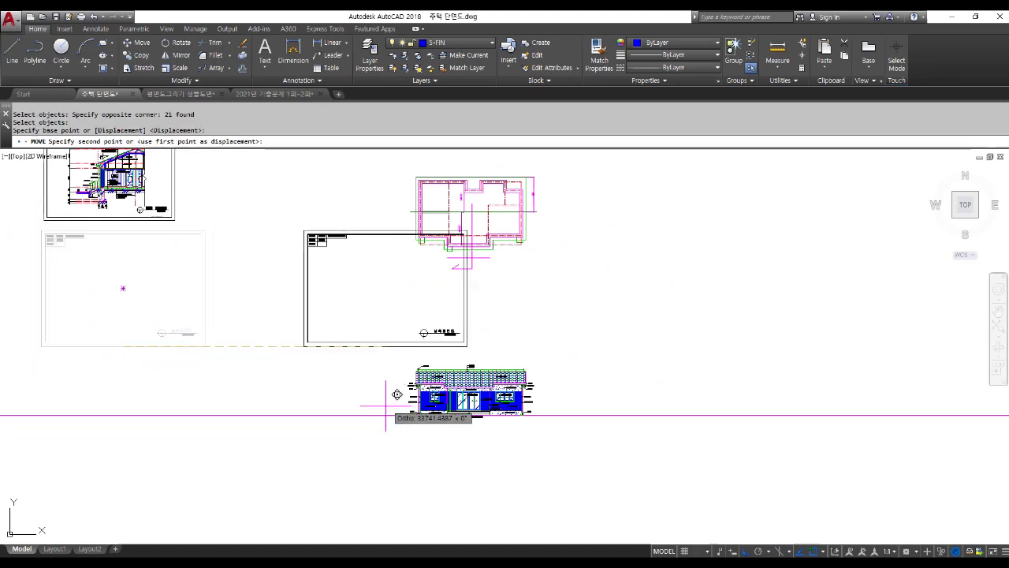
scroll(468, 450, up, 2)
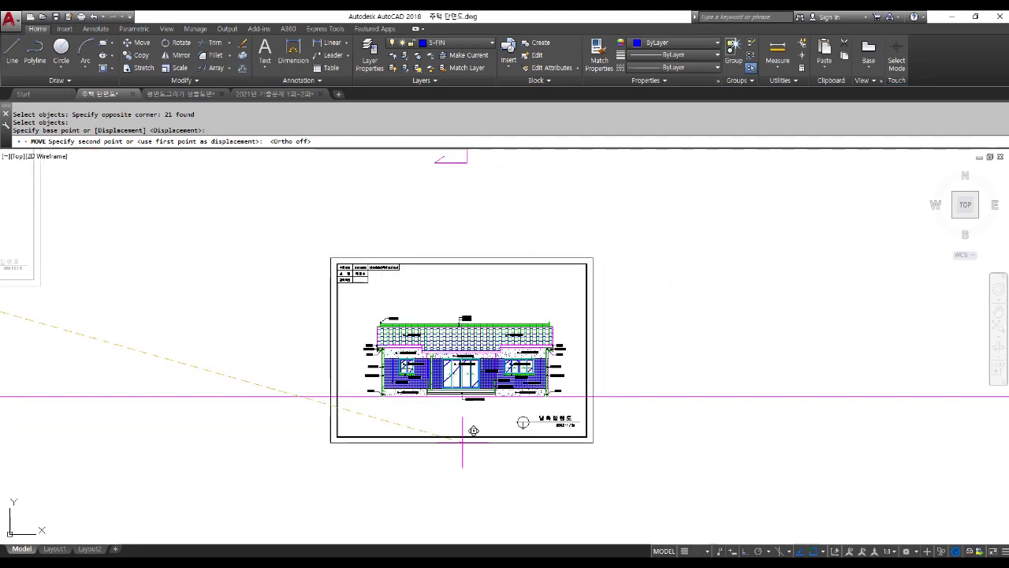
click(463, 445)
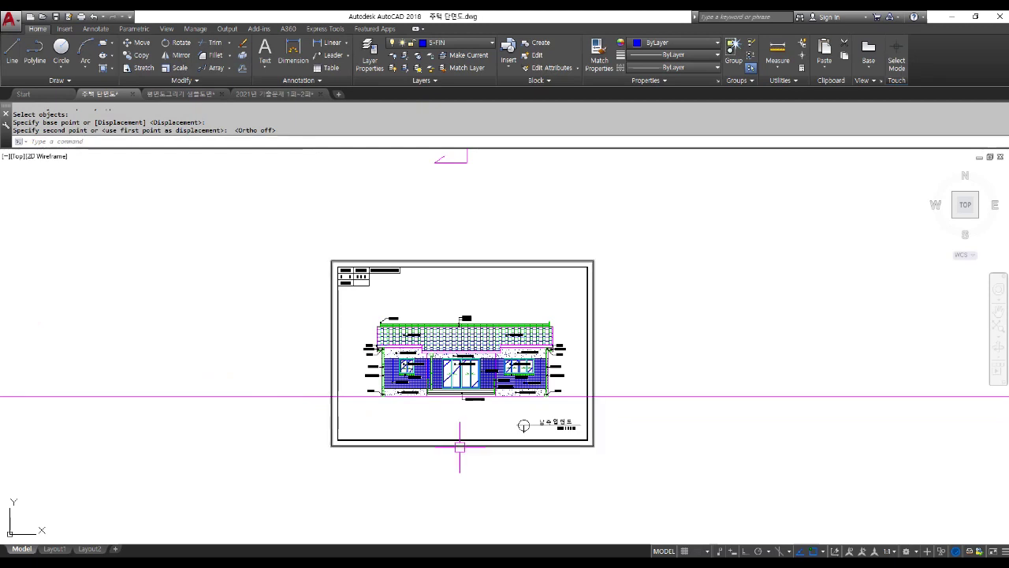
- Trim the ground line at the sheet's inner border so nothing extends beyond either side of the frame
text(tr)
key(Return)
click(444, 438)
key(Return)
click(644, 334)
click(593, 425)
click(271, 412)
click(236, 387)
key(Escape)
key(Escape)
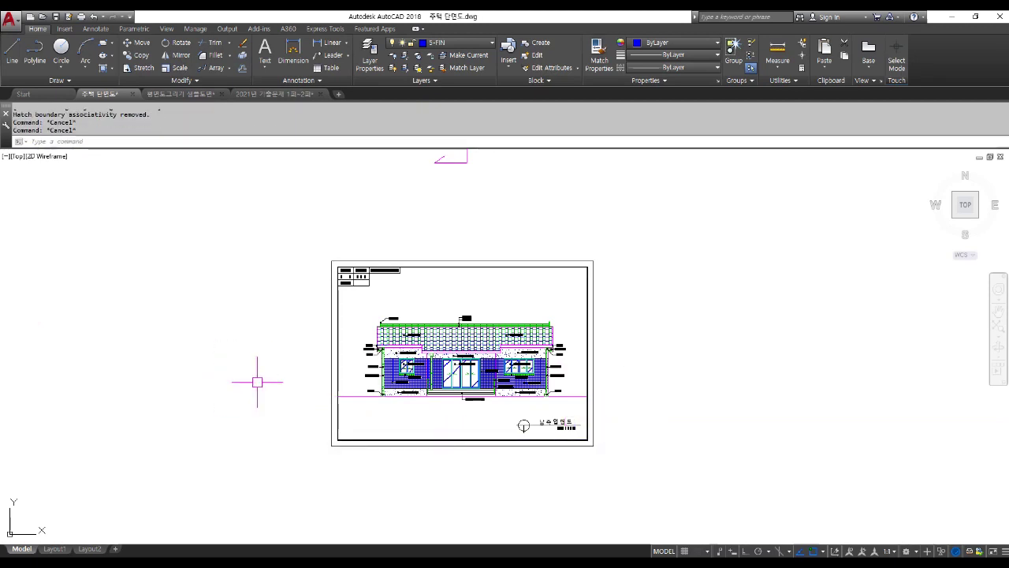
- Move the 남측입면도 title with its circle symbol and SCALE : 1 / 50 text to the middle beneath the elevation
text(m)
key(Return)
scroll(522, 429, up, 4)
click(464, 385)
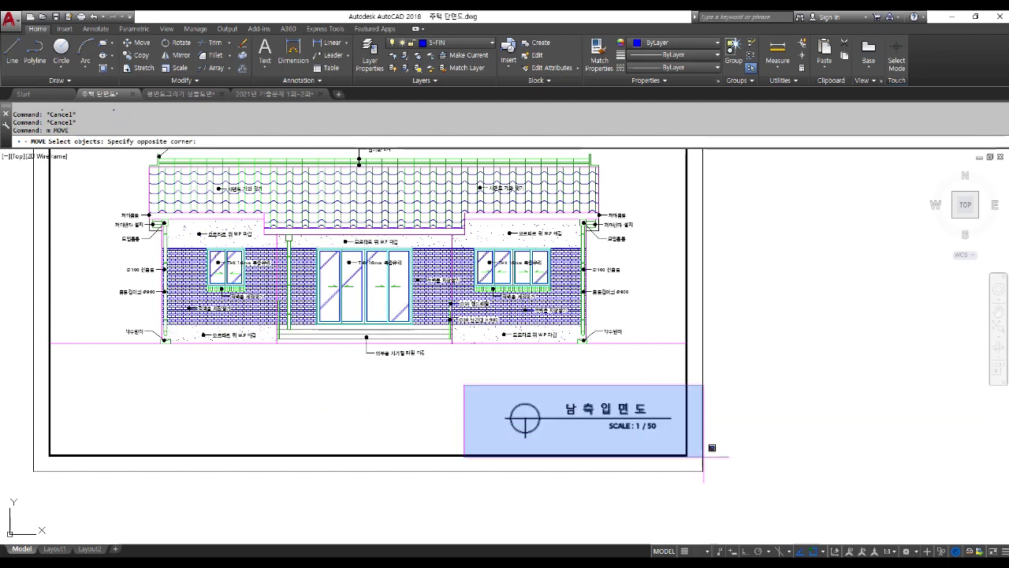
click(714, 481)
scroll(651, 339, down, 2)
key(Return)
click(667, 473)
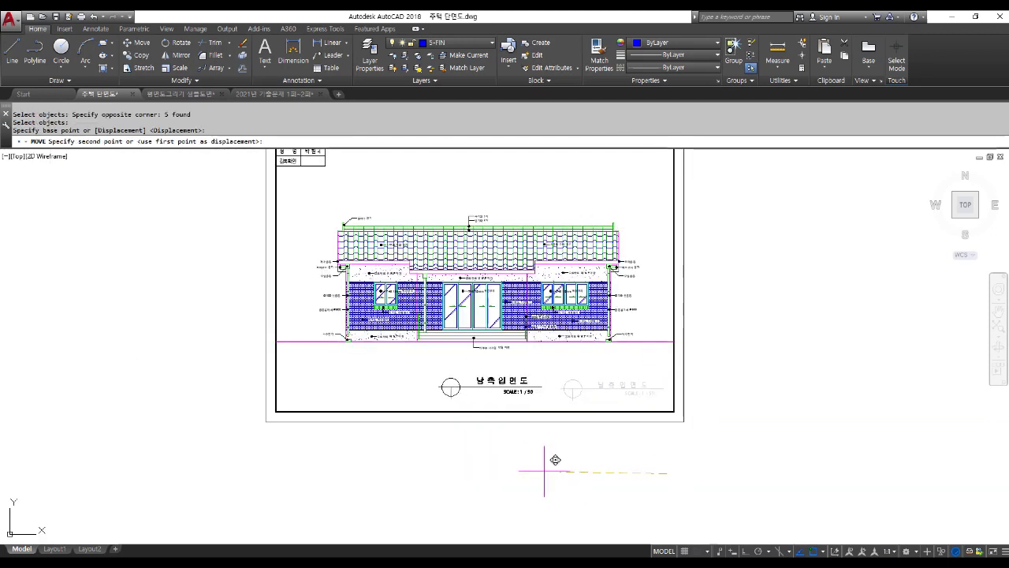
click(543, 472)
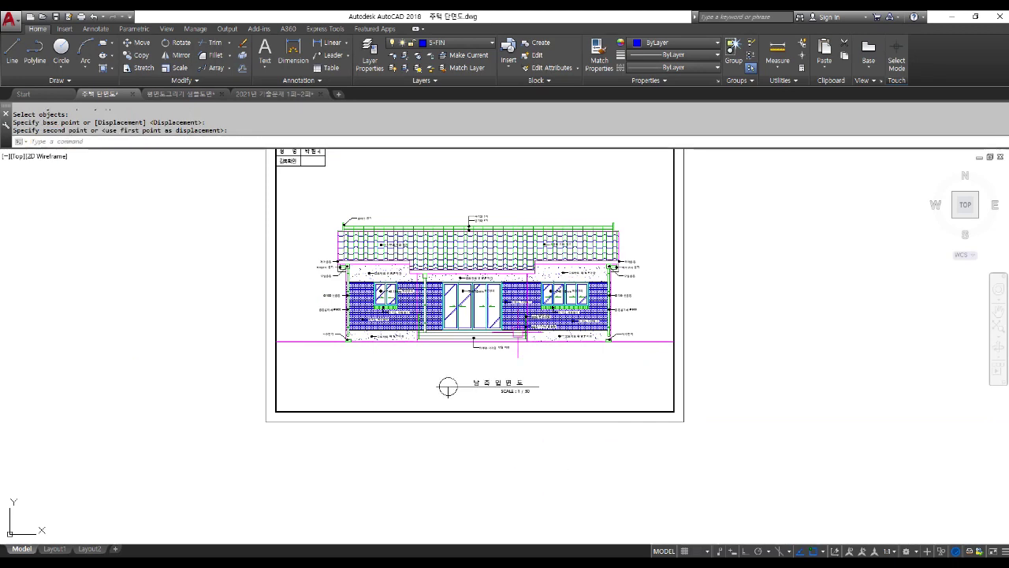
- Open DesignCenter and browse Program Files, Autodesk, AutoCAD 2018, Sample, en-us, DesignCenter to the Blocks of Landscaping.dwg
scroll(550, 216, up, 2)
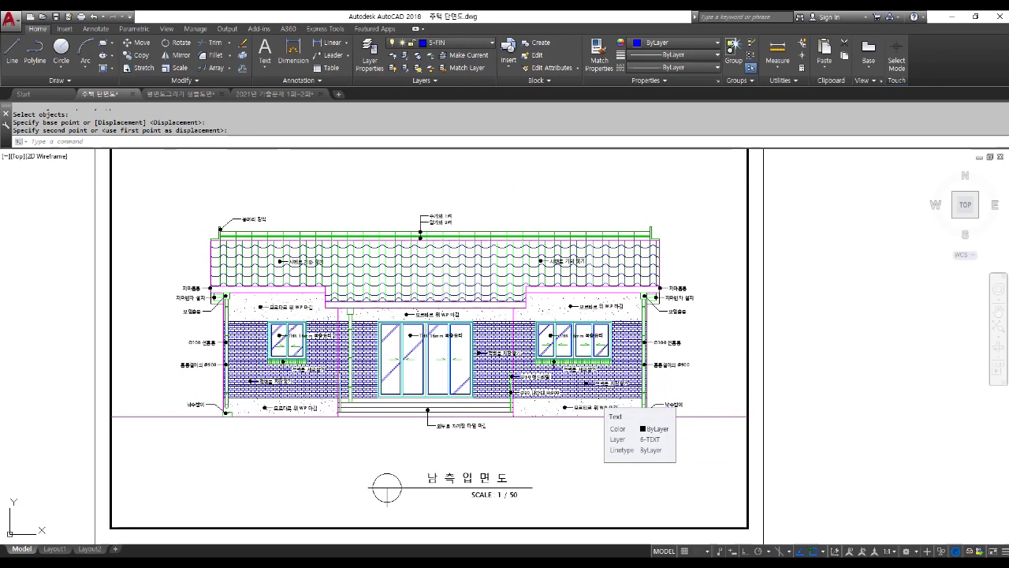
key(ctrl+2)
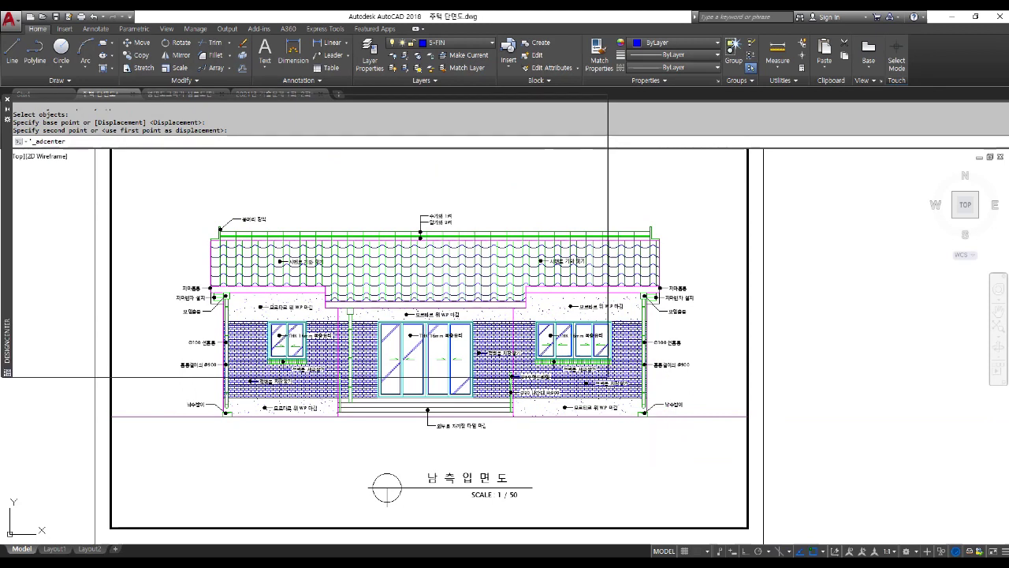
drag(175, 212, 175, 146)
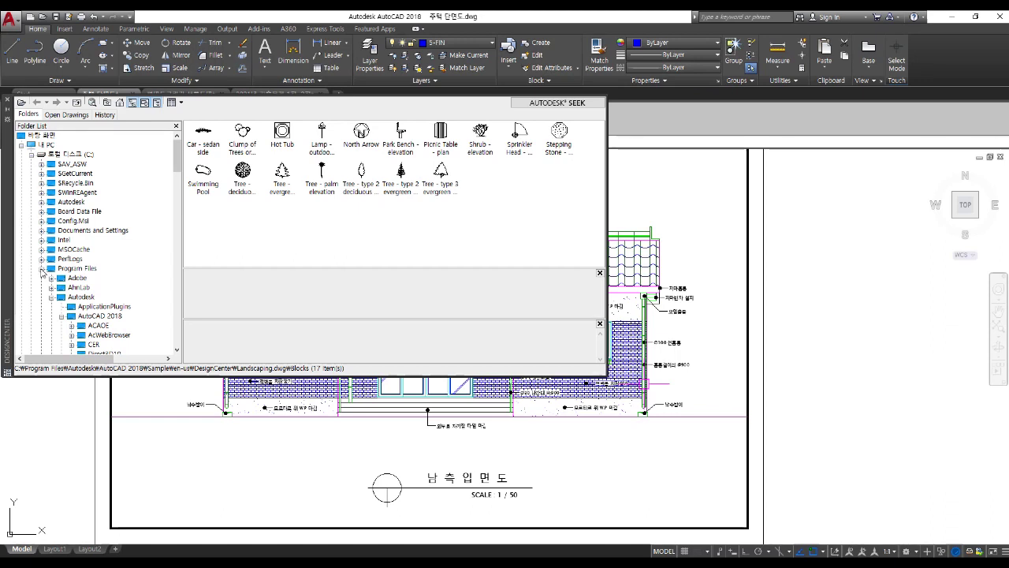
scroll(42, 272, down, 2)
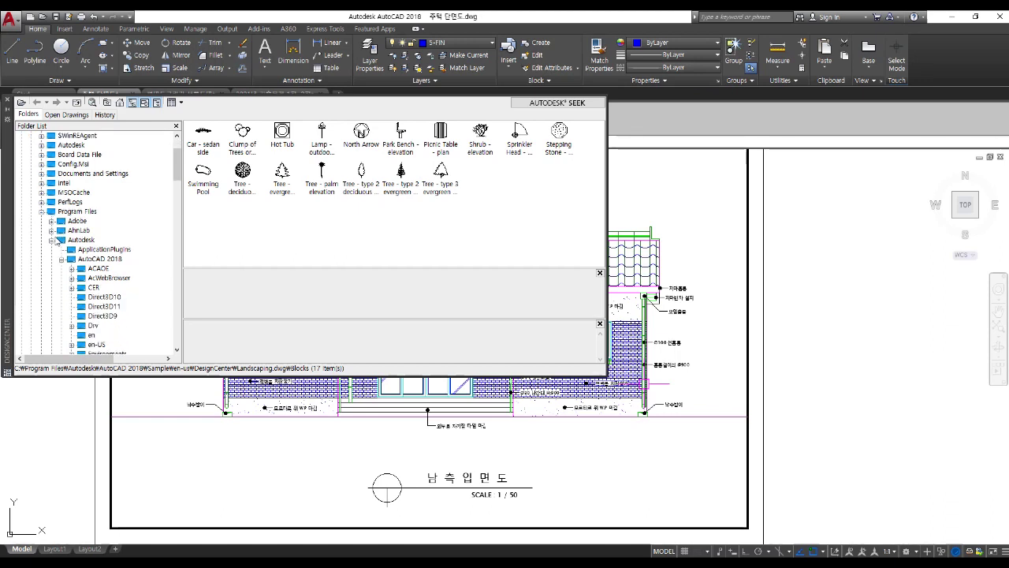
scroll(54, 243, down, 1)
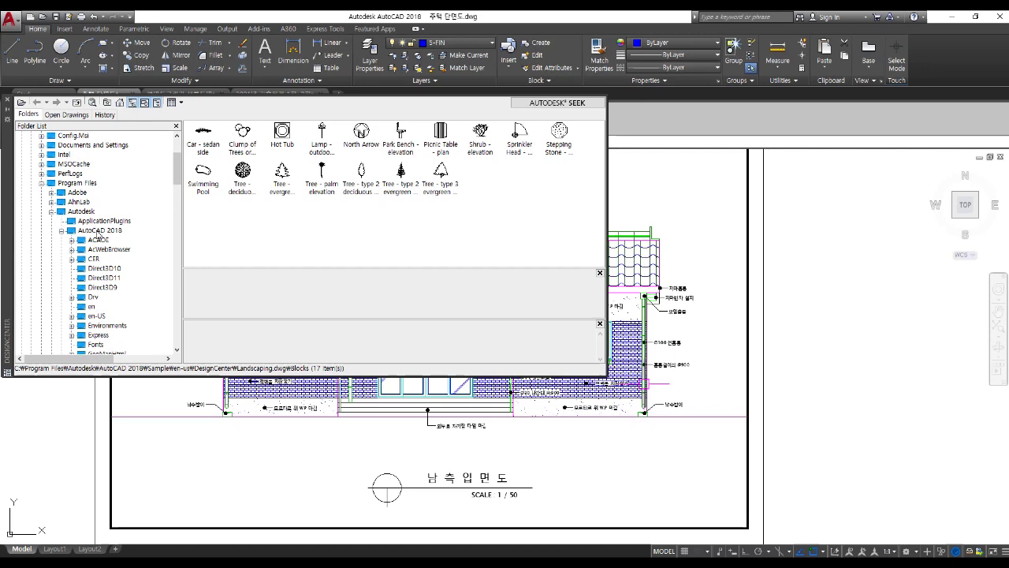
scroll(106, 232, down, 1)
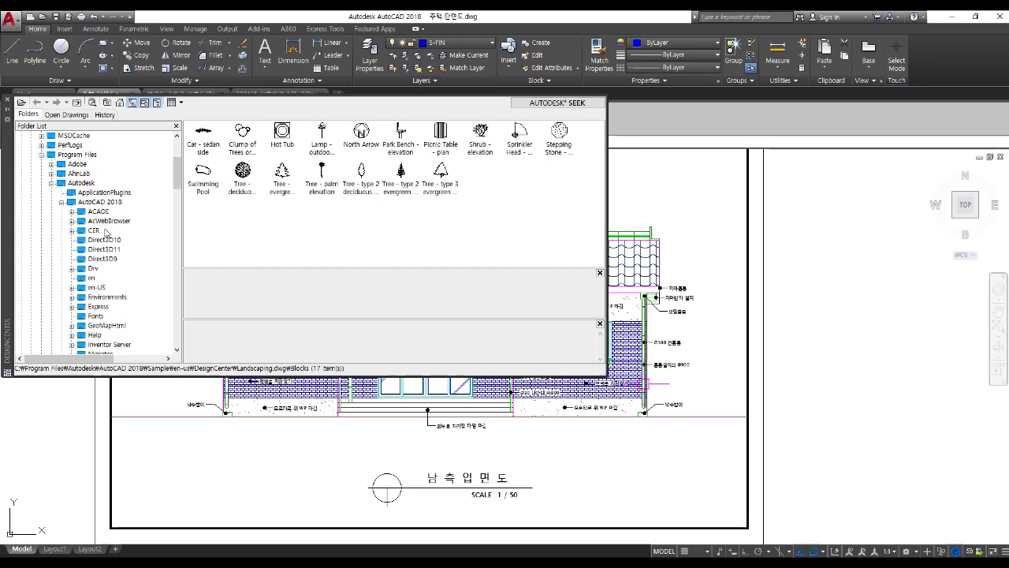
scroll(101, 207, down, 4)
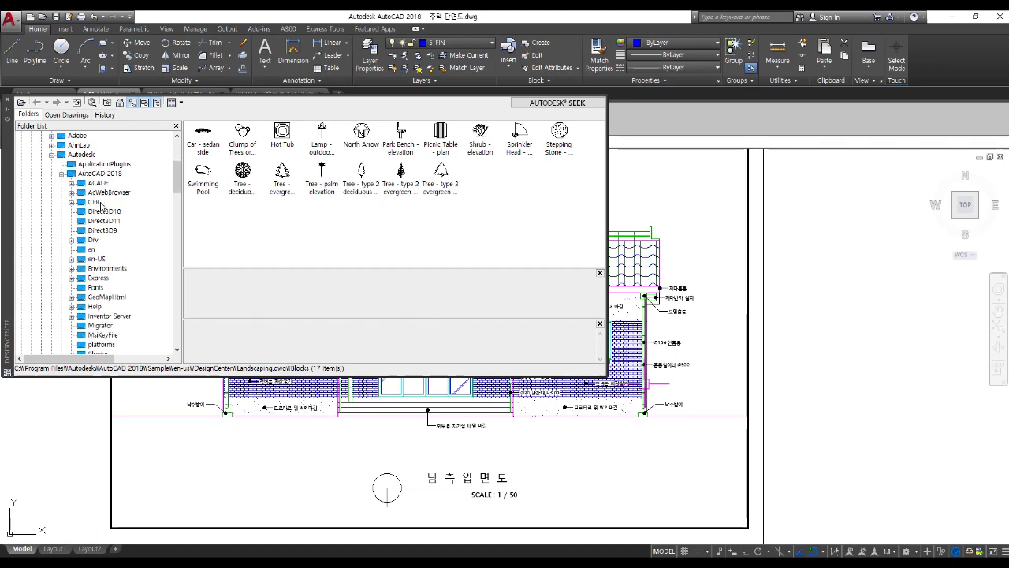
scroll(109, 211, down, 2)
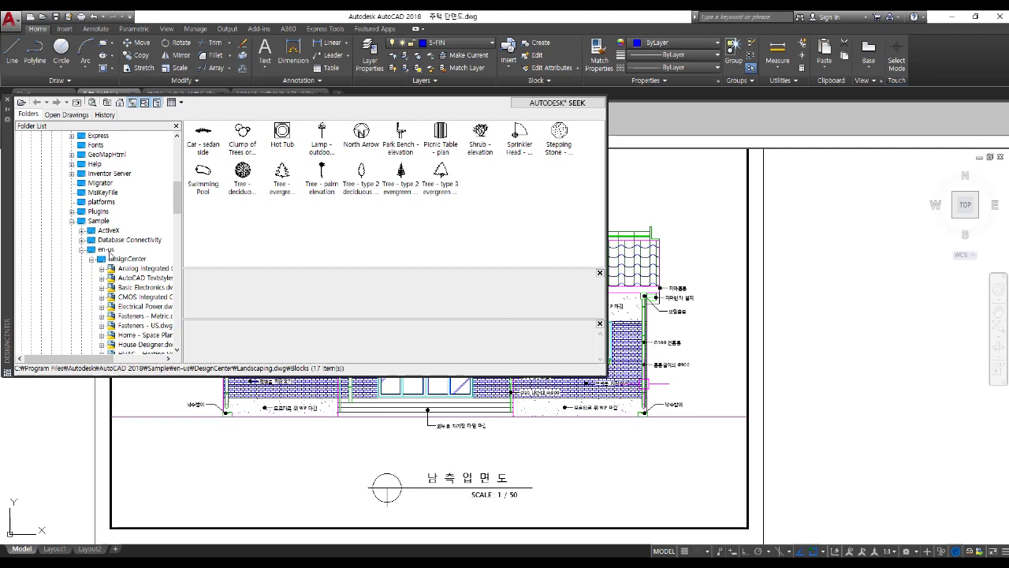
scroll(111, 257, down, 1)
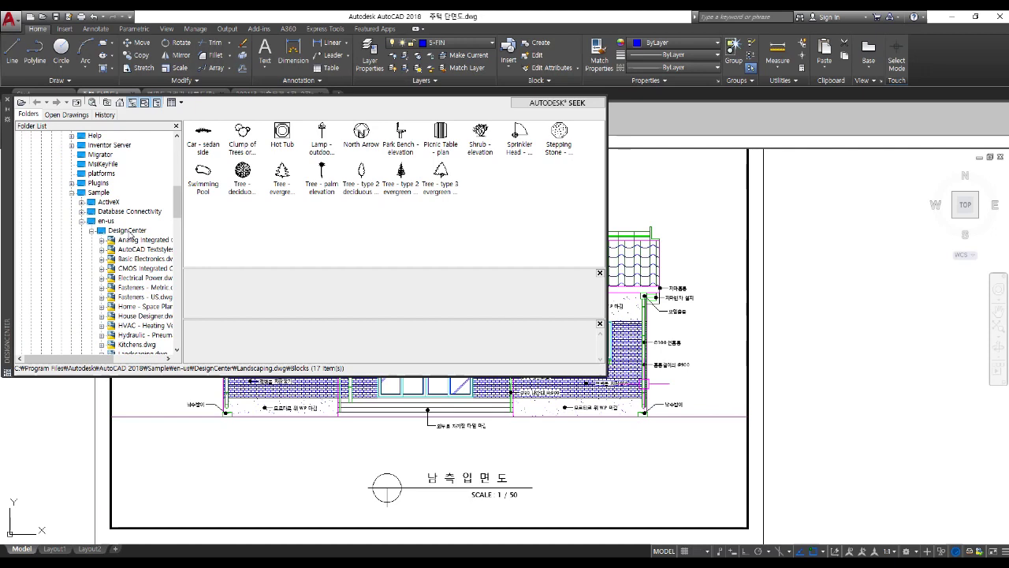
scroll(132, 238, down, 4)
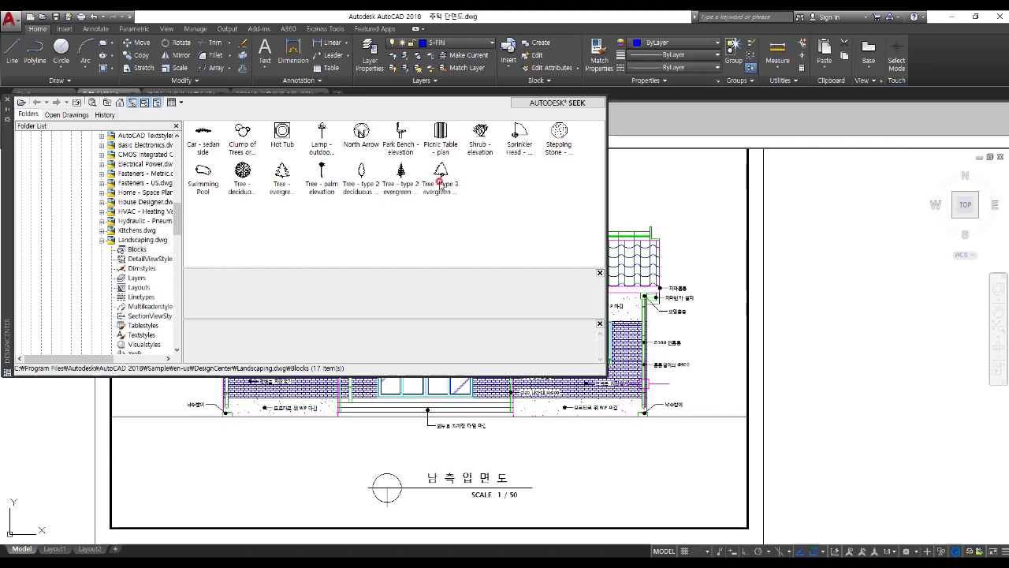
- Insert the type 3 evergreen, type 2 evergreen, type 2 deciduous and shrub elevation blocks beside the sheet, and close DesignCenter
click(434, 188)
mouse_move(401, 190)
mouse_down()
mouse_move(536, 260)
mouse_move(888, 486)
mouse_move(937, 470)
mouse_move(925, 459)
mouse_up()
scroll(760, 434, down, 2)
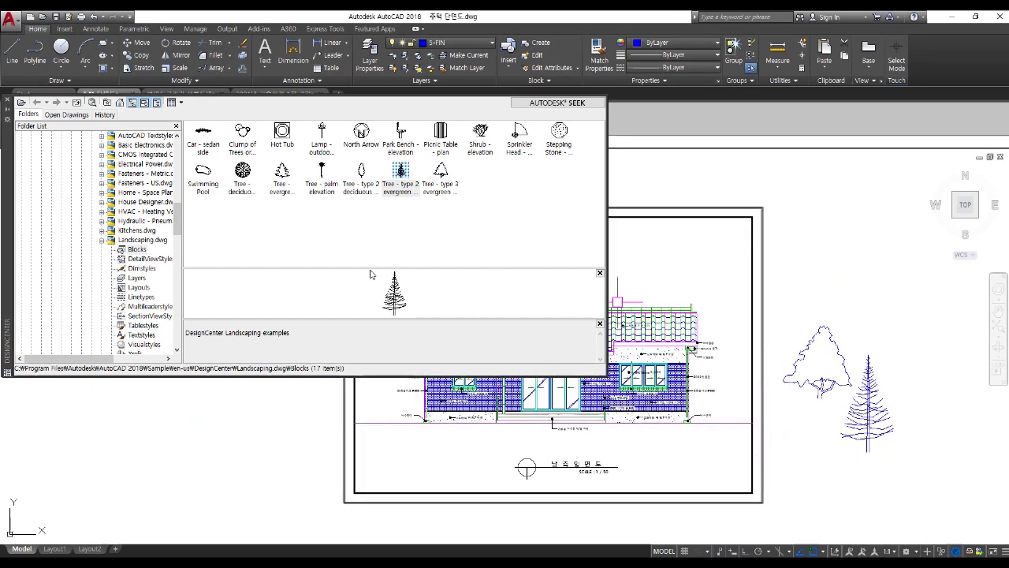
drag(359, 179, 398, 200)
drag(798, 332, 867, 331)
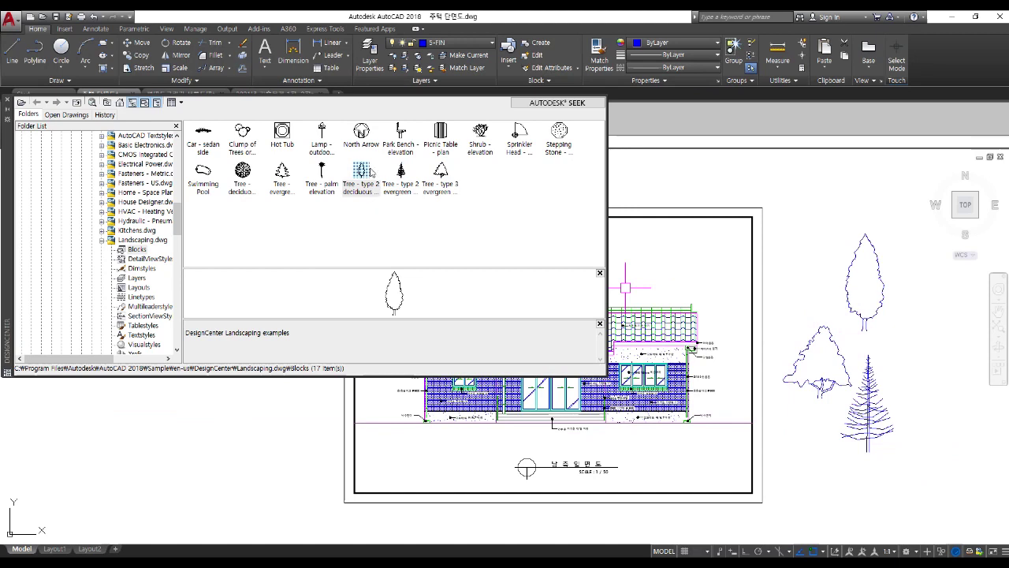
drag(481, 133, 810, 357)
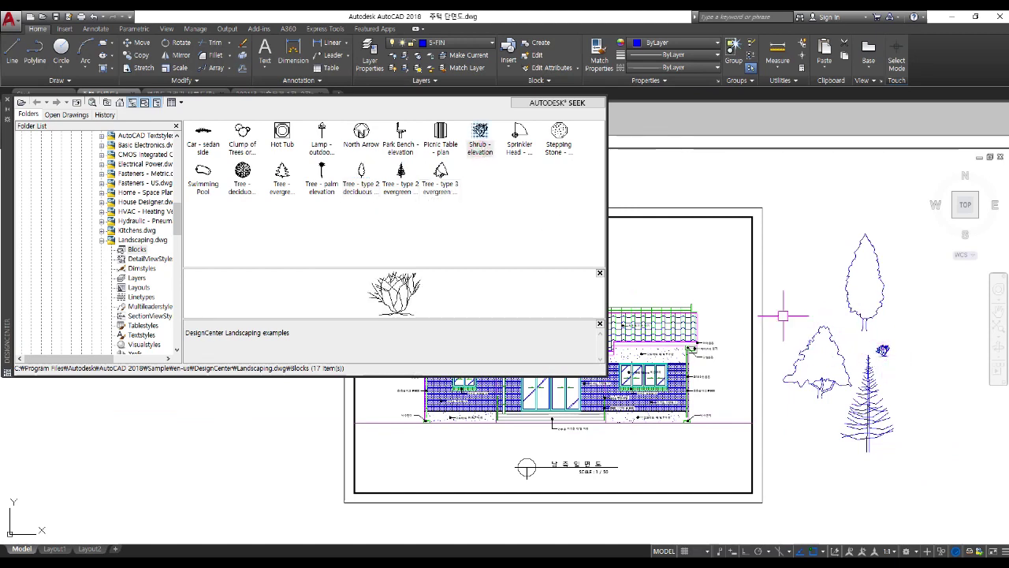
click(8, 102)
middle_drag(794, 343, 386, 291)
scroll(579, 292, up, 1)
scroll(484, 304, down, 2)
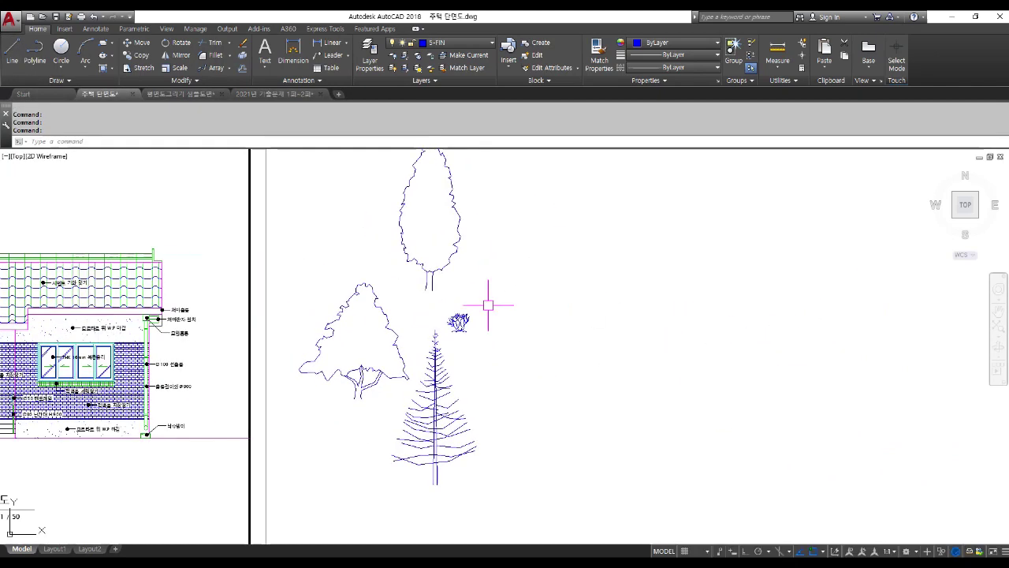
text(s)
key(Return)
click(418, 340)
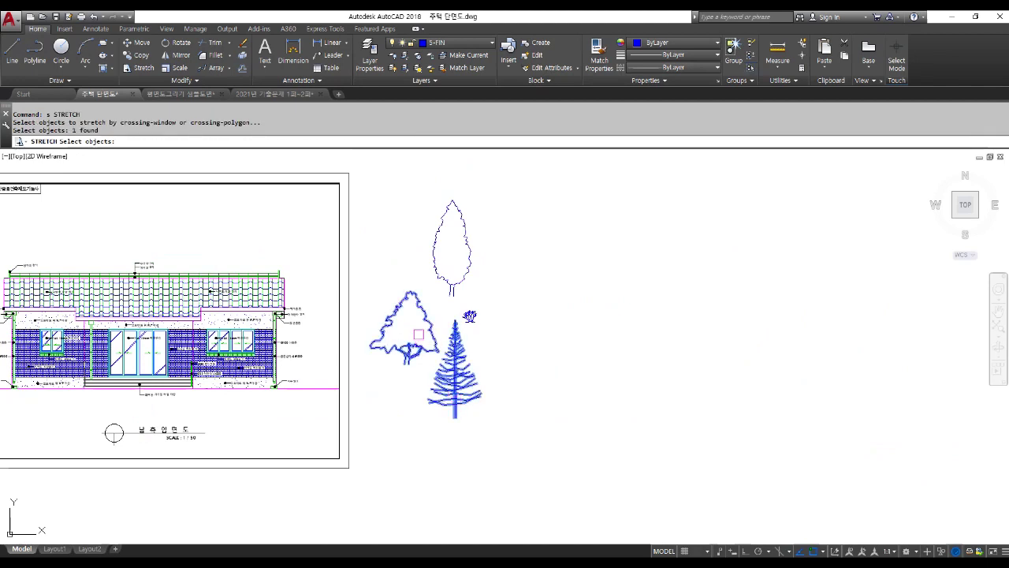
click(451, 272)
click(449, 282)
key(Return)
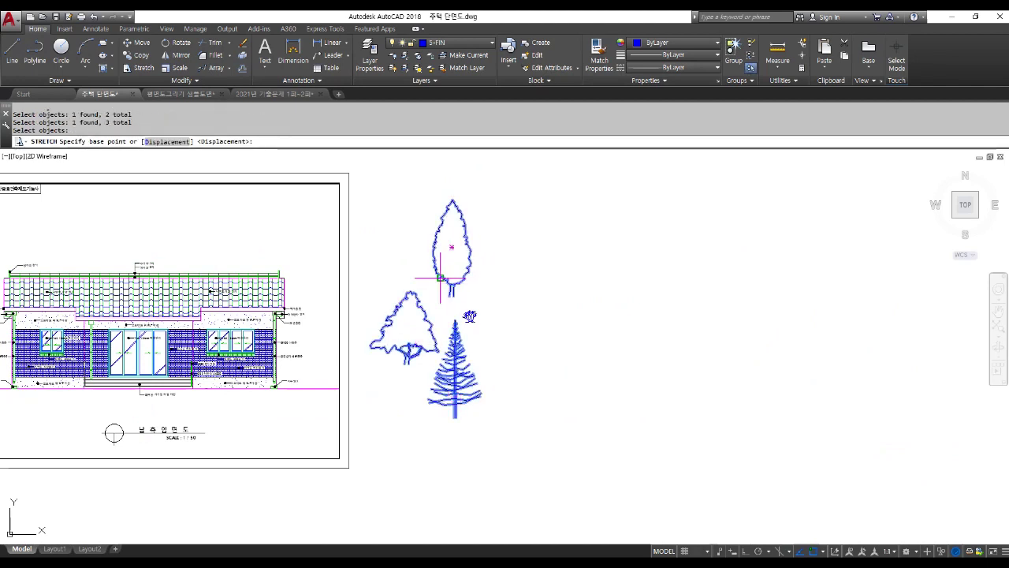
key(Return)
key(Escape)
- Explode the three inserted tree blocks, leaving out the shrub
key(Return)
click(405, 346)
click(455, 363)
click(451, 272)
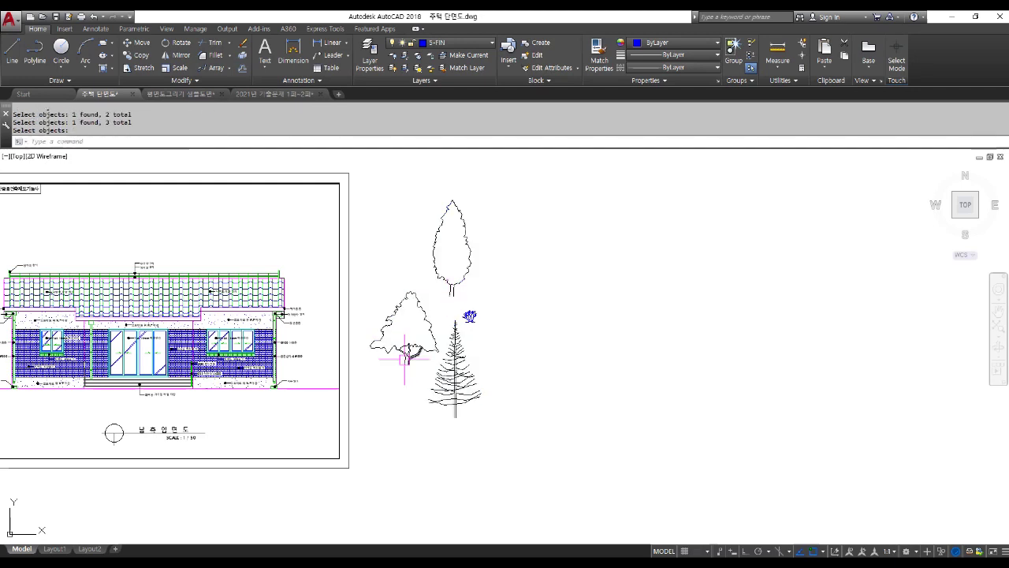
- Explode the crown outline of the wide type 3 evergreen tree into separate segments
scroll(390, 335, up, 4)
key(Escape)
key(Escape)
text(x)
key(Return)
click(447, 304)
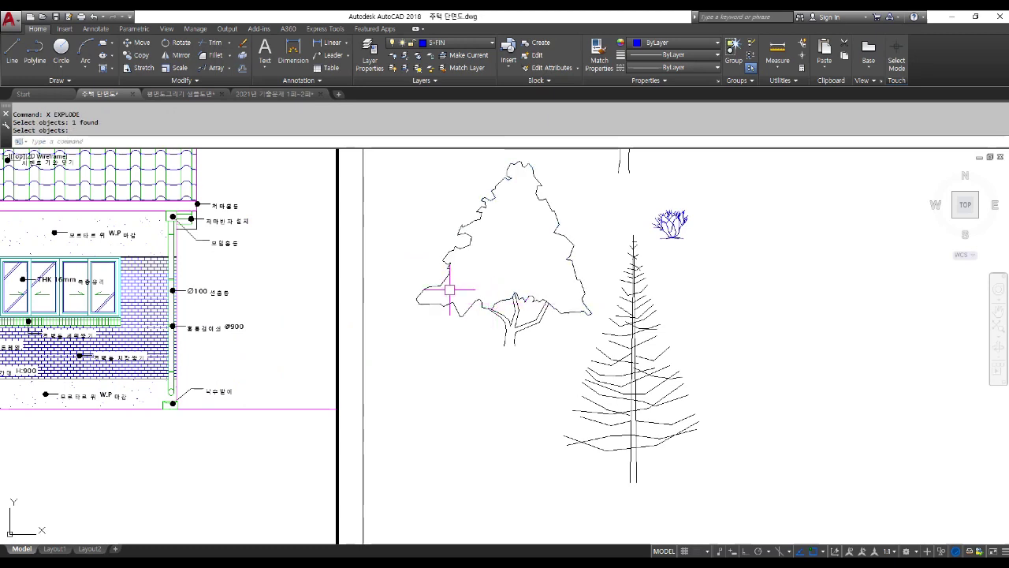
key(Return)
- Erase the lower outline segments on both sides of the wide tree's crown, keeping the trunk and branches
text(e)
key(Return)
click(399, 245)
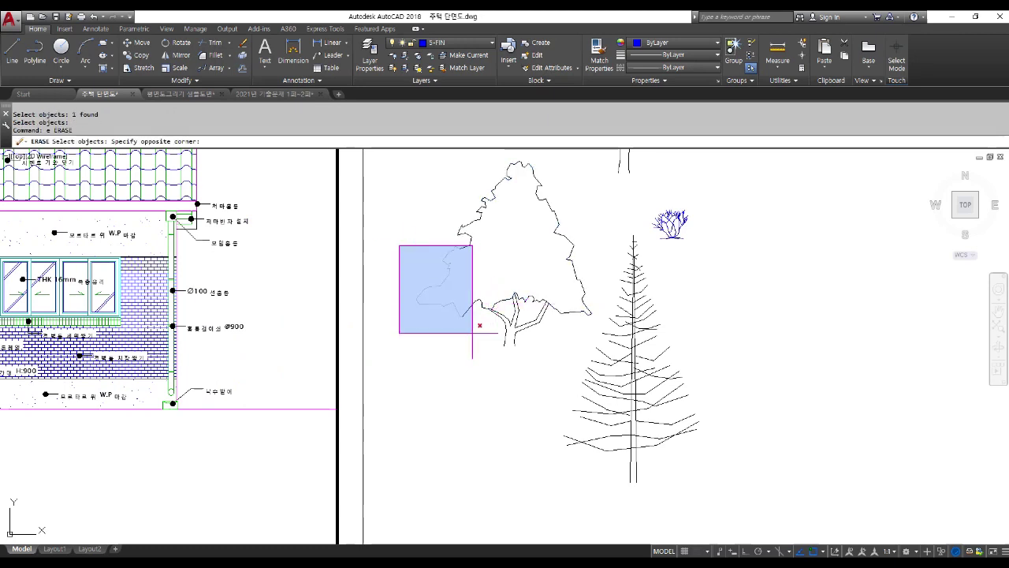
click(597, 295)
scroll(613, 291, up, 4)
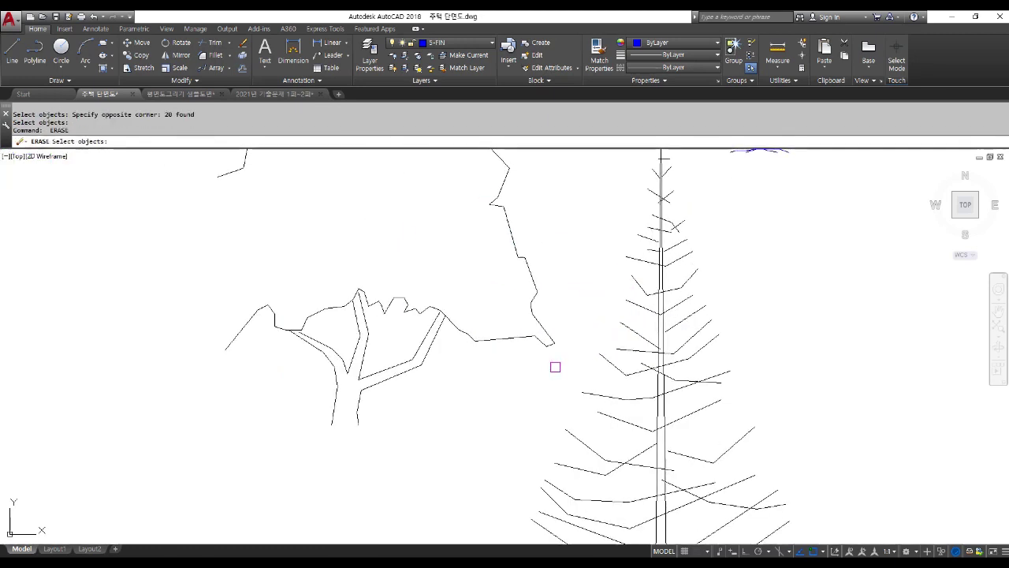
click(556, 371)
drag(506, 303, 493, 218)
click(494, 219)
scroll(479, 345, down, 2)
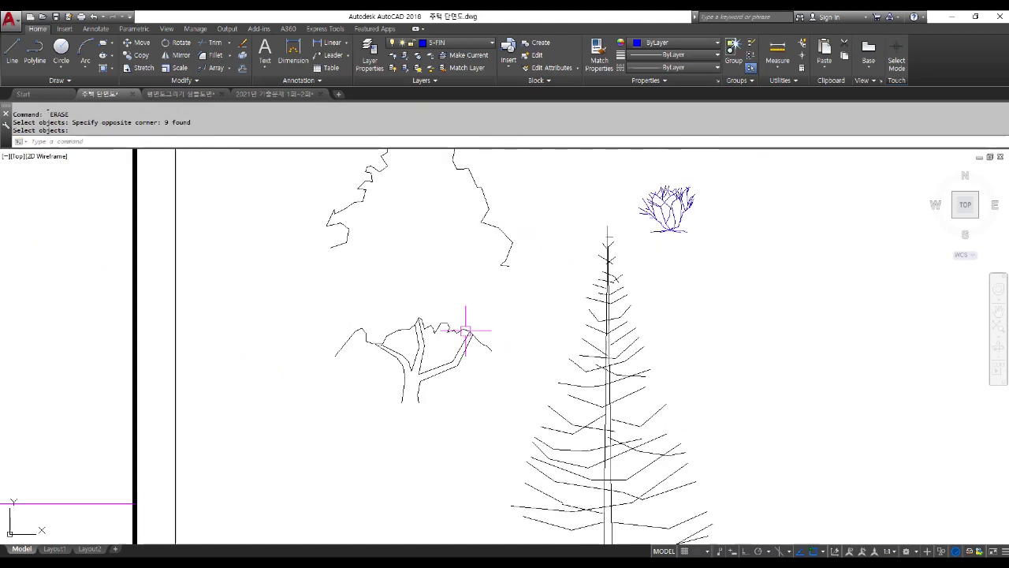
- Draw a zero-width polyline closing the gap along the left side of the wide tree's crown down to the lower outline
text(l)
key(Return)
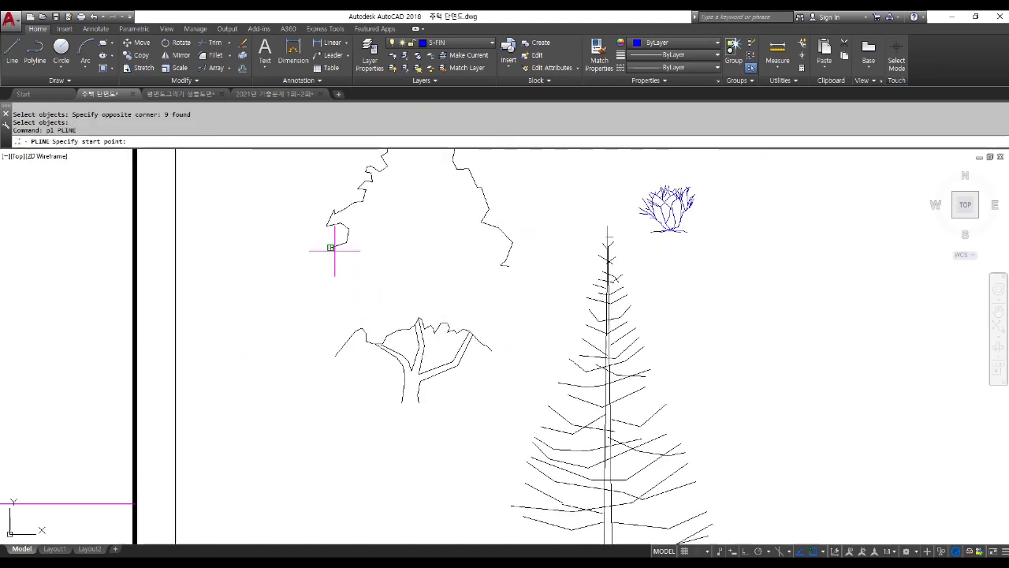
click(334, 249)
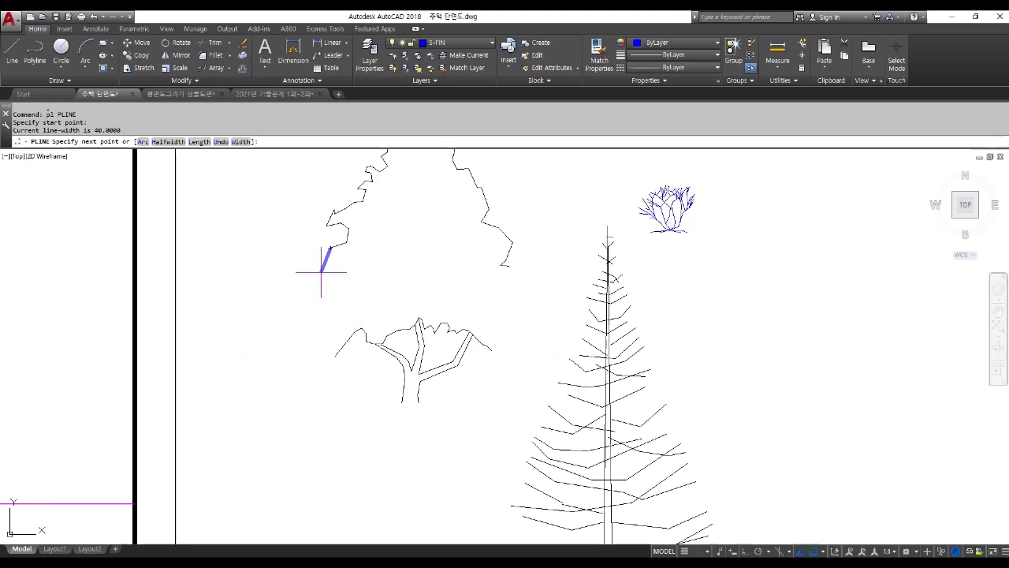
text(w)
key(Return)
text(0)
key(Return)
text(0)
key(Return)
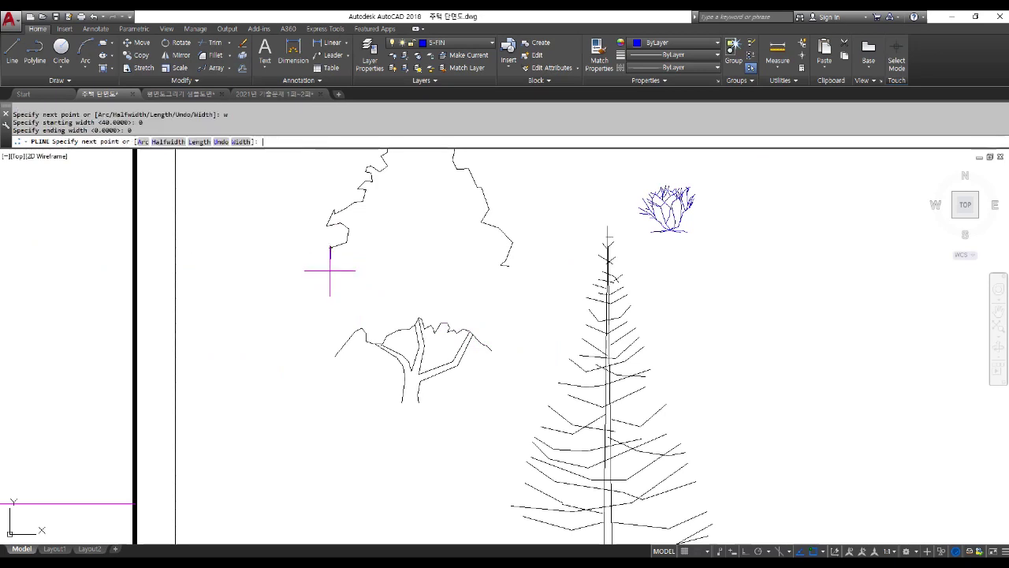
click(323, 266)
click(321, 298)
click(320, 300)
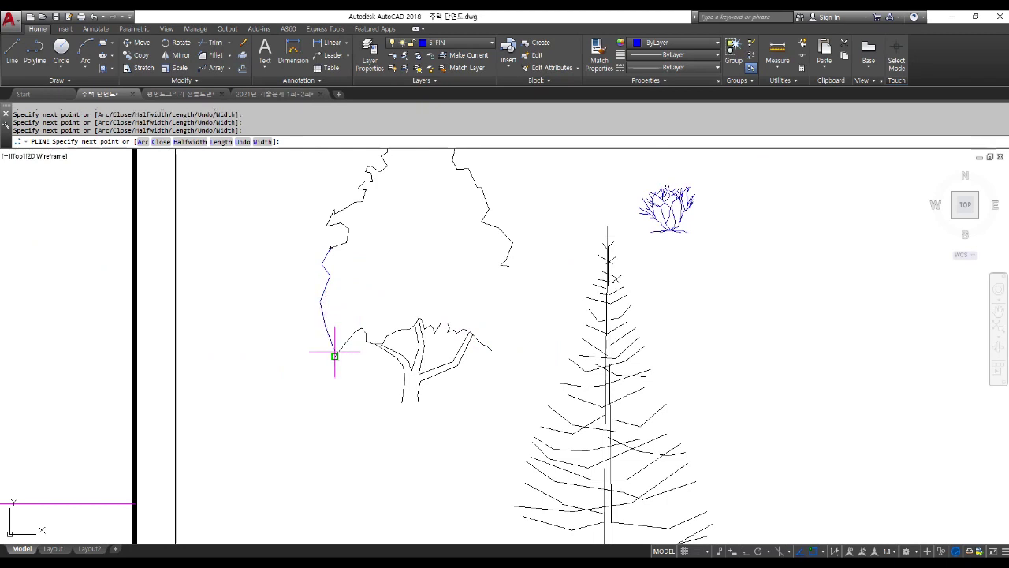
key(Return)
- Draw a jagged polyline closing the gap on the right side of the wide tree's crown
key(Return)
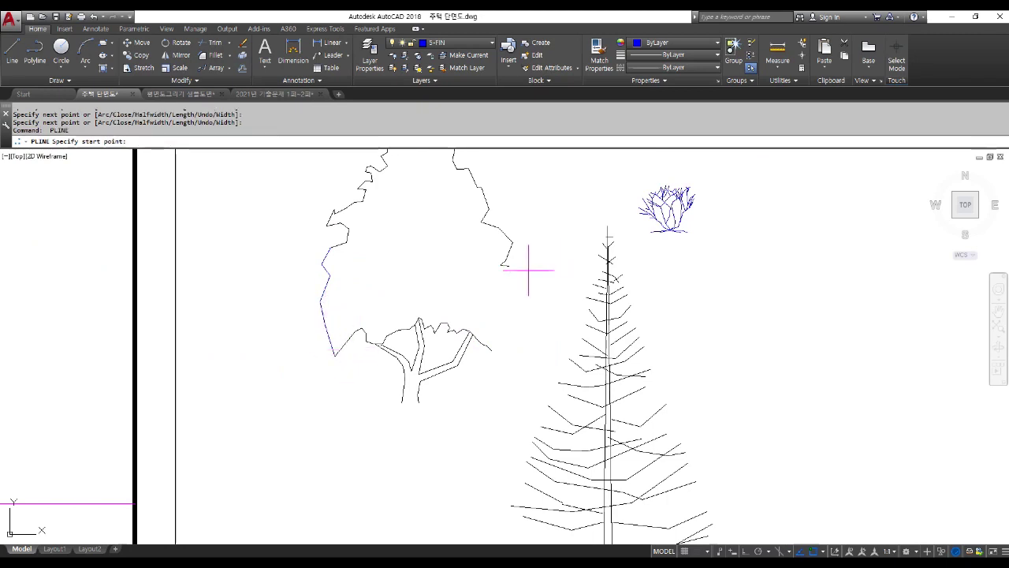
click(505, 264)
click(521, 293)
click(503, 309)
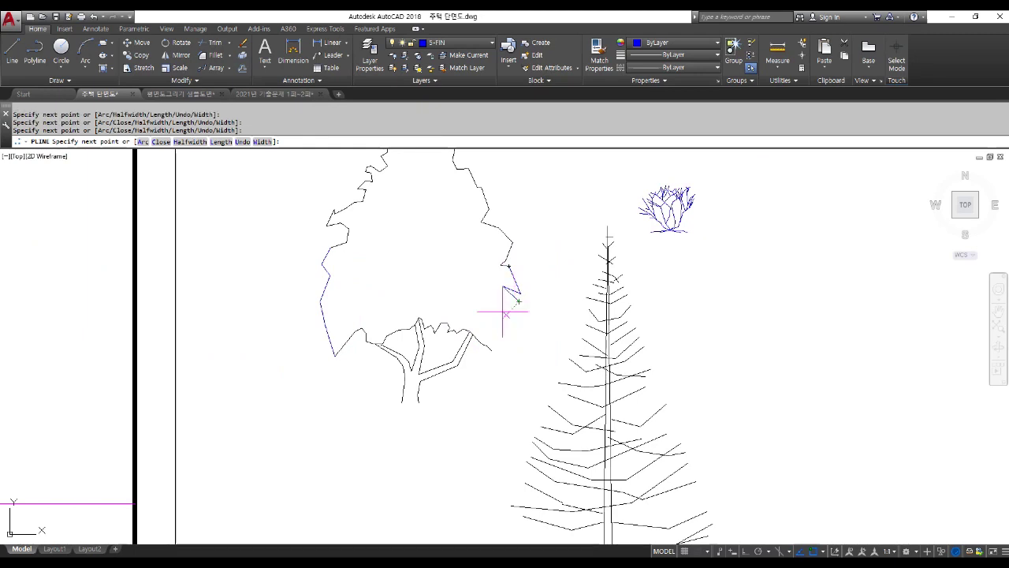
click(491, 350)
key(Return)
- Draw a closed, irregular seven-sided leaf outline with a polyline inside the upper part of the wide tree's crown
scroll(492, 344, down, 3)
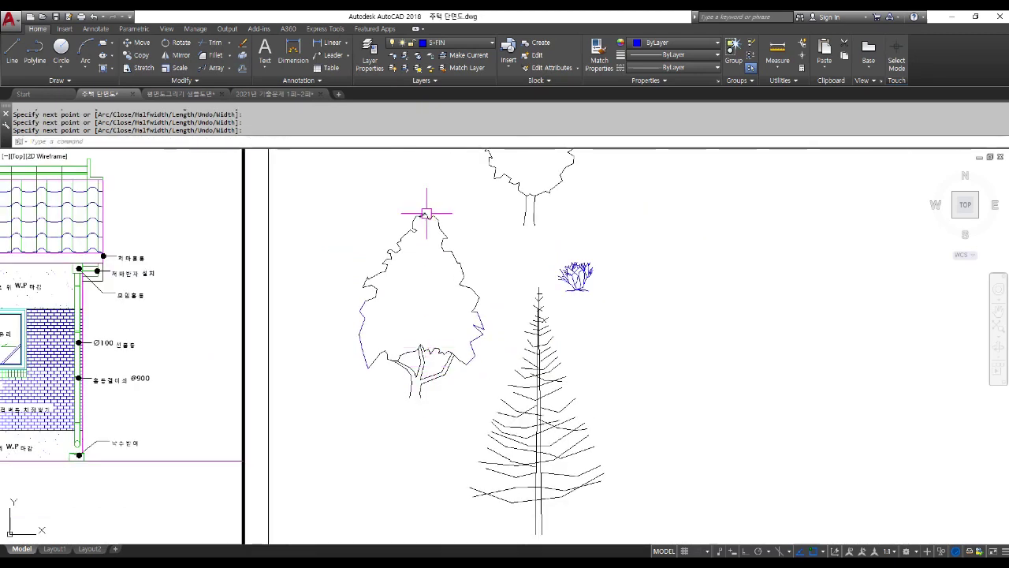
scroll(421, 214, up, 3)
scroll(387, 295, up, 2)
key(Return)
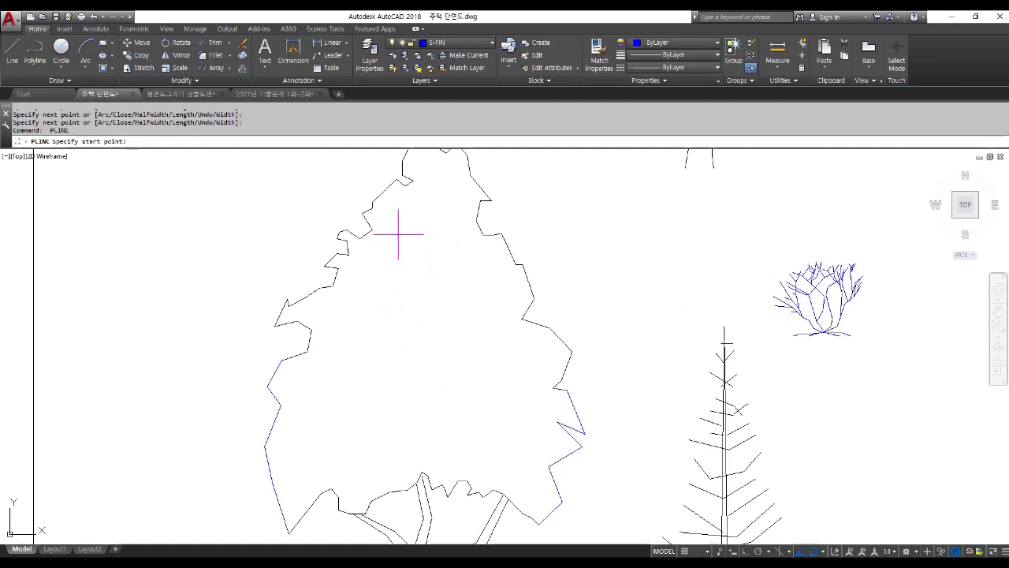
click(401, 232)
click(389, 257)
click(362, 273)
click(368, 310)
click(404, 318)
click(422, 289)
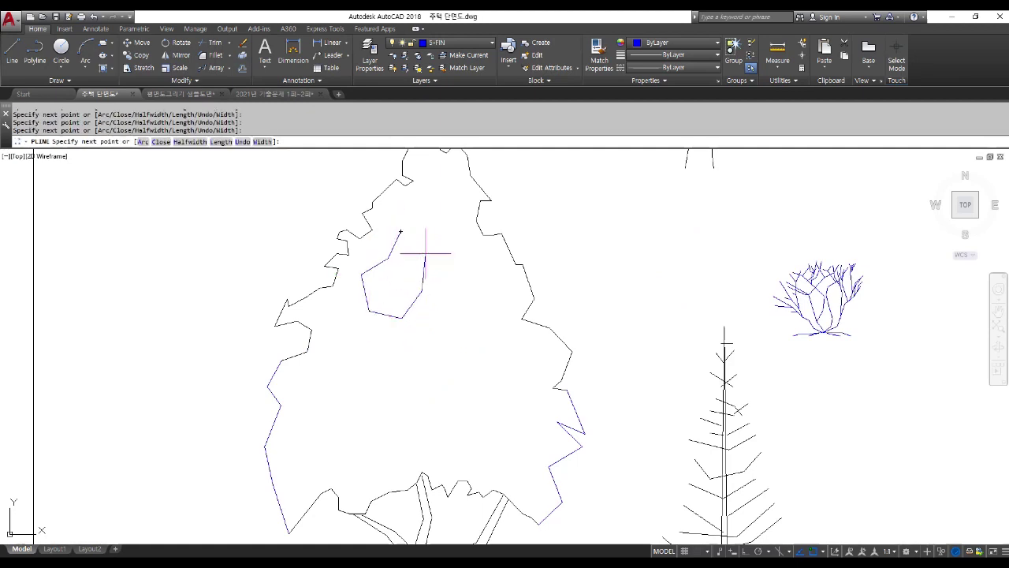
click(400, 232)
key(Return)
- Draw polyline veins inside the leaf, fanning from its lower right edge to its upper and left edges, with one side branch
key(Return)
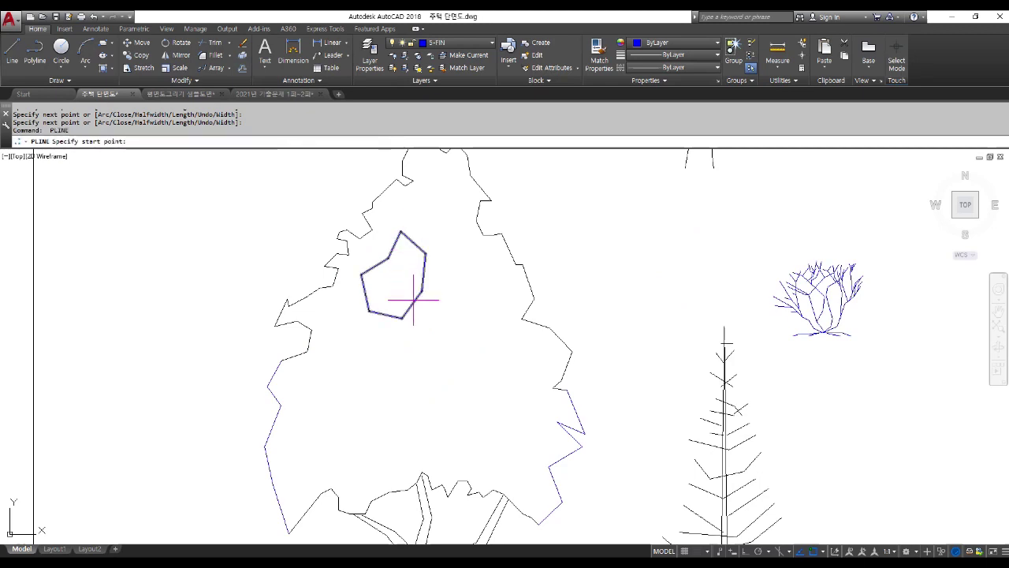
click(412, 304)
click(394, 245)
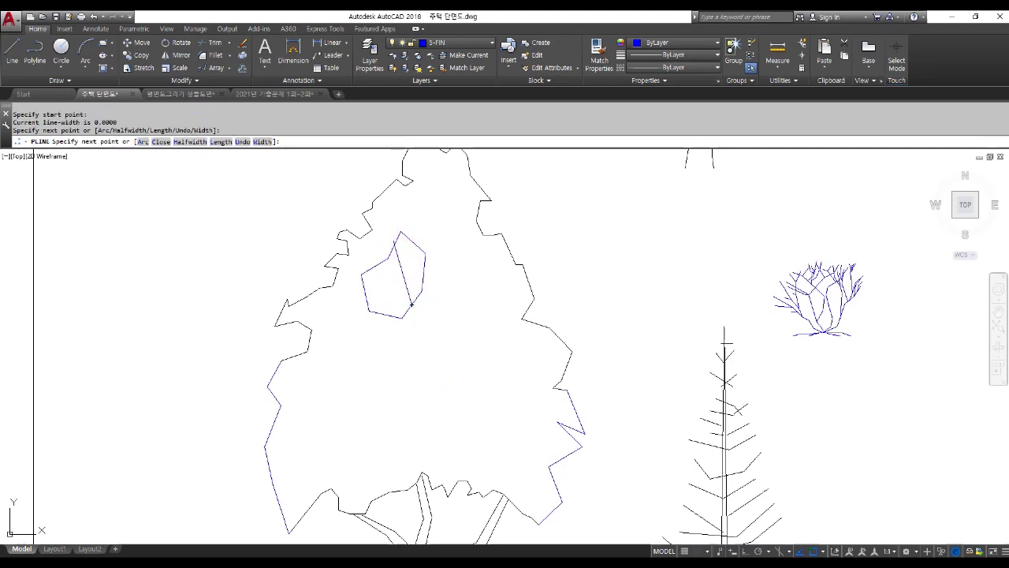
key(Return)
key(Return)
click(411, 238)
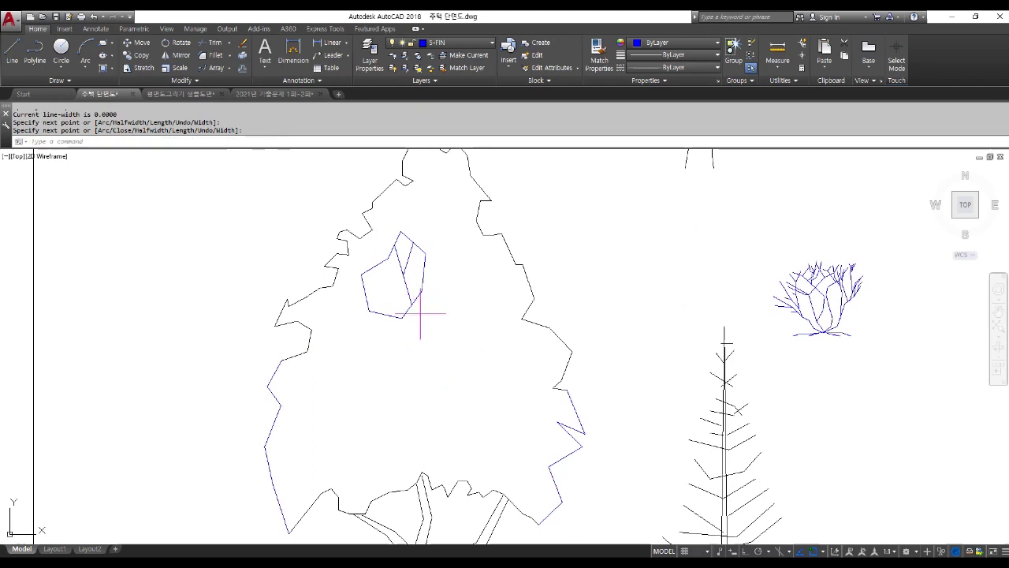
click(374, 266)
click(412, 303)
key(Return)
key(Return)
click(411, 303)
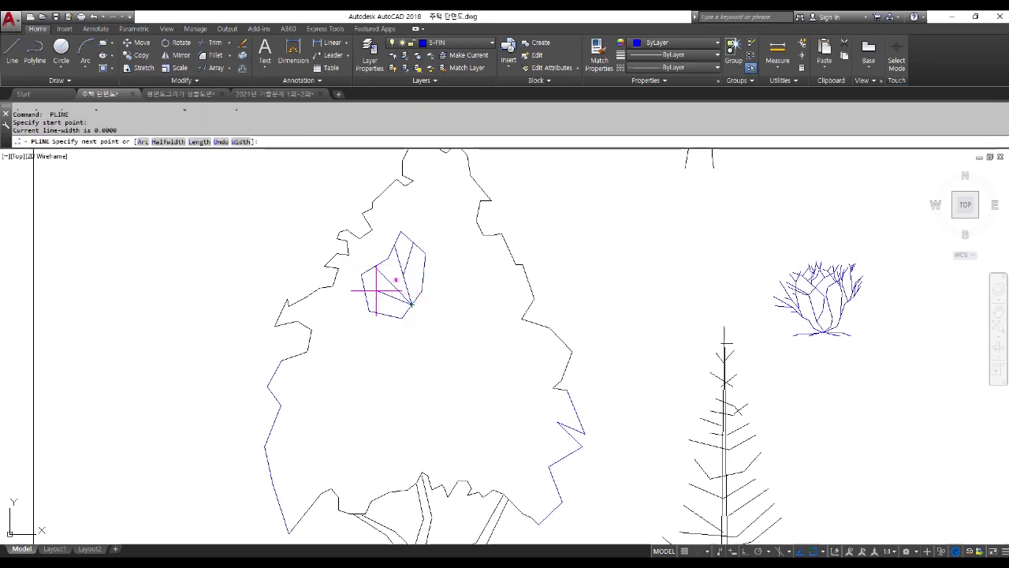
click(363, 290)
key(Return)
- Copy the whole bare-branched conifer onto the tall tree outline, aligning the trunks
scroll(365, 289, down, 4)
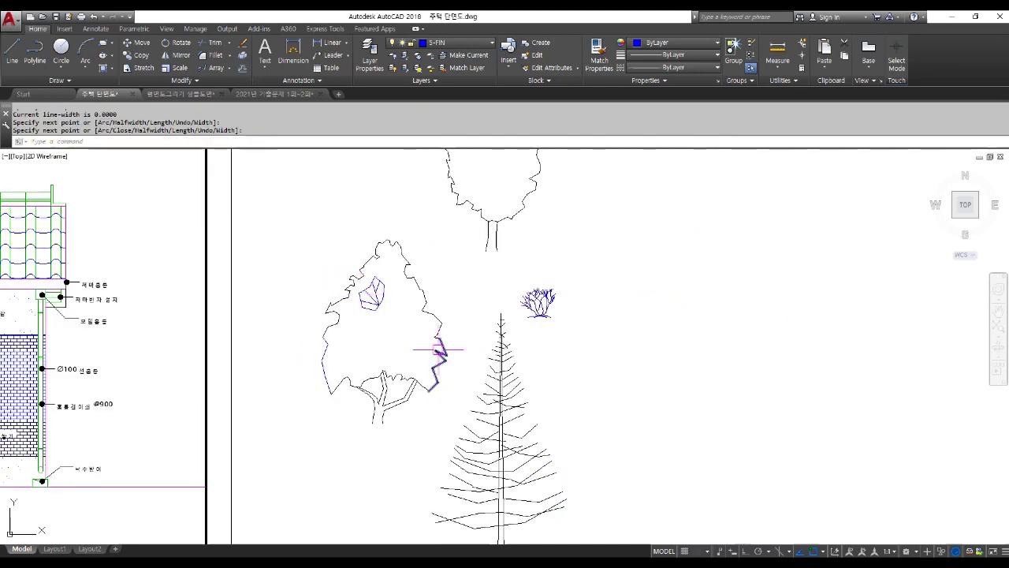
scroll(518, 370, down, 2)
text(co)
key(Return)
click(558, 484)
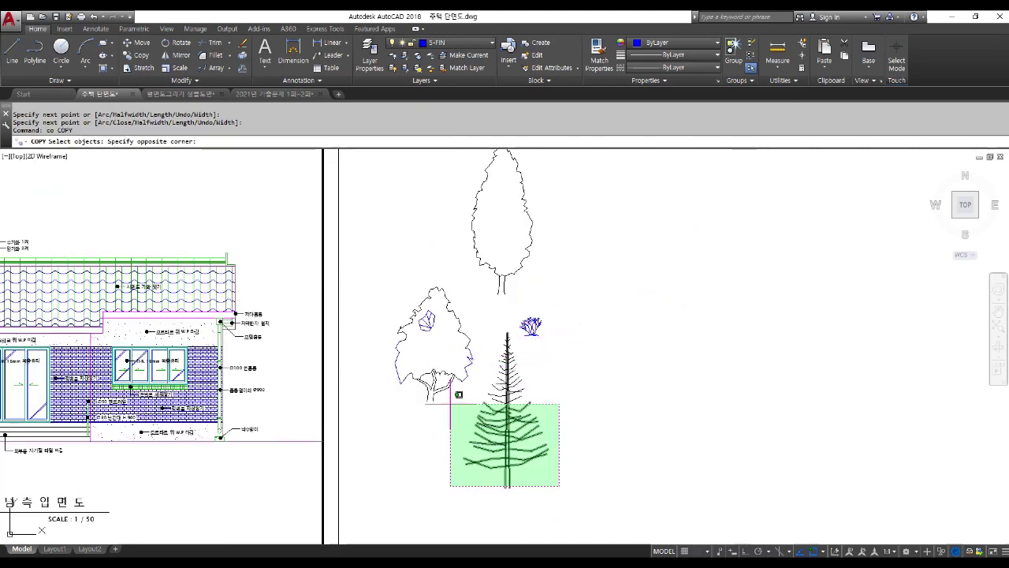
click(470, 399)
click(567, 406)
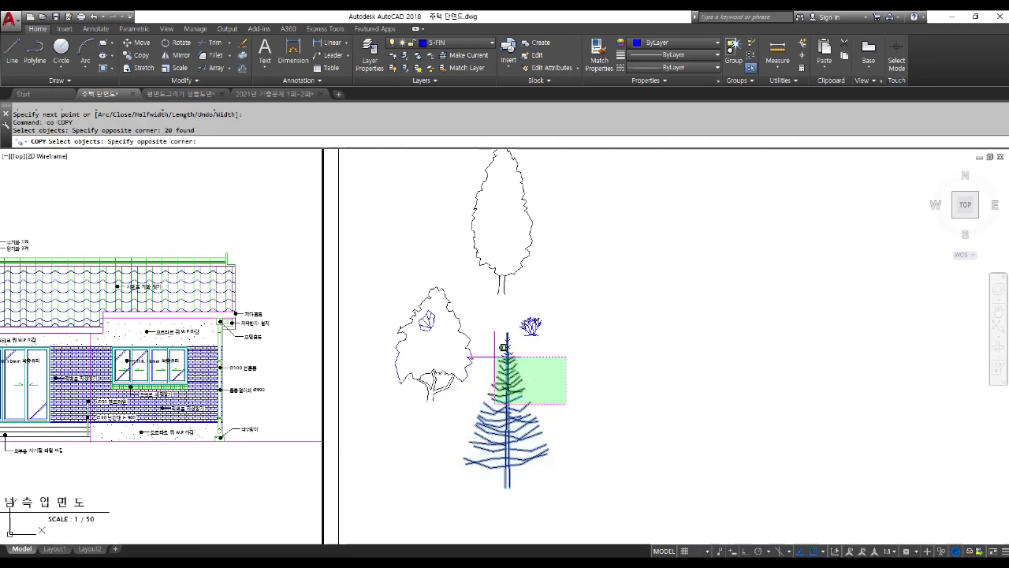
click(470, 330)
click(491, 321)
click(533, 372)
key(Return)
click(611, 459)
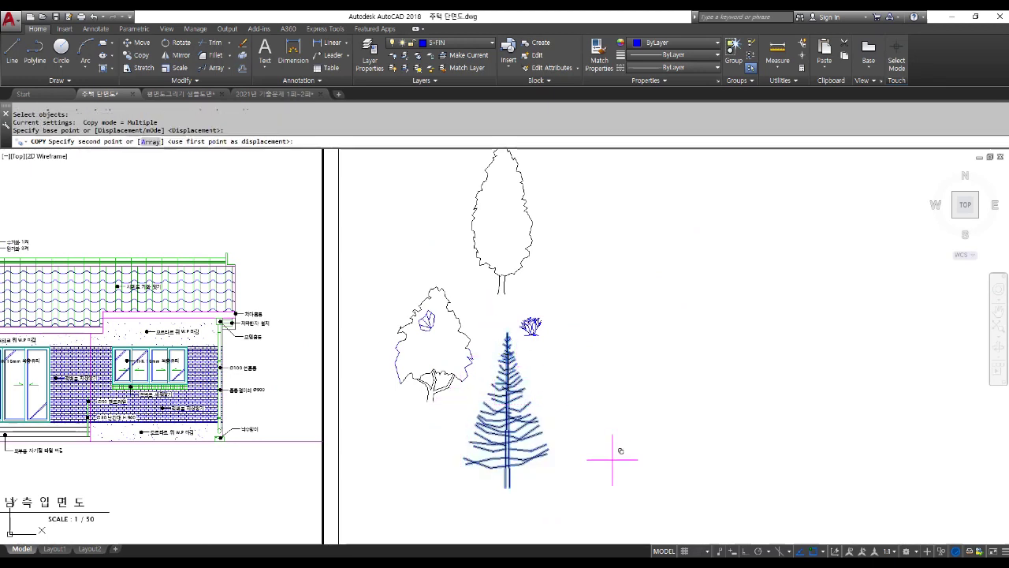
click(607, 261)
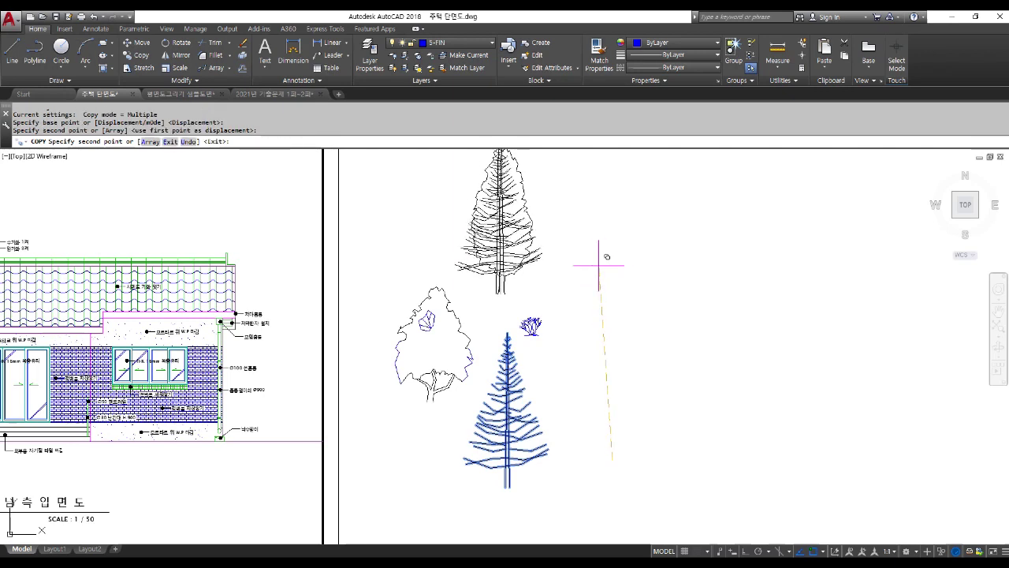
key(Return)
- Trim the copied branches that stick out beyond the tall tree's crown outline on both sides
middle_drag(559, 260, 548, 347)
text(tr)
key(Return)
key(Return)
scroll(536, 323, up, 5)
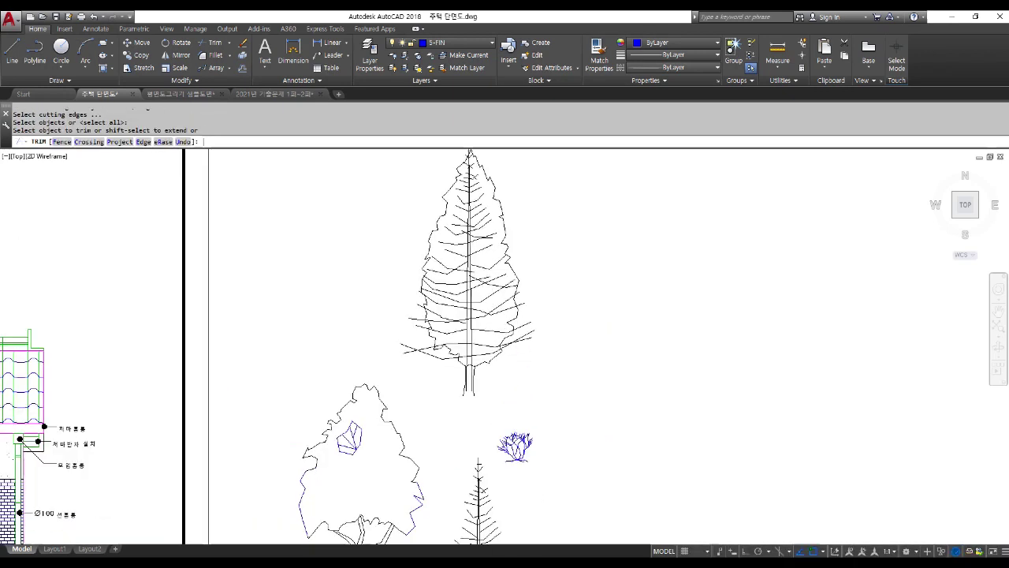
click(532, 355)
click(527, 296)
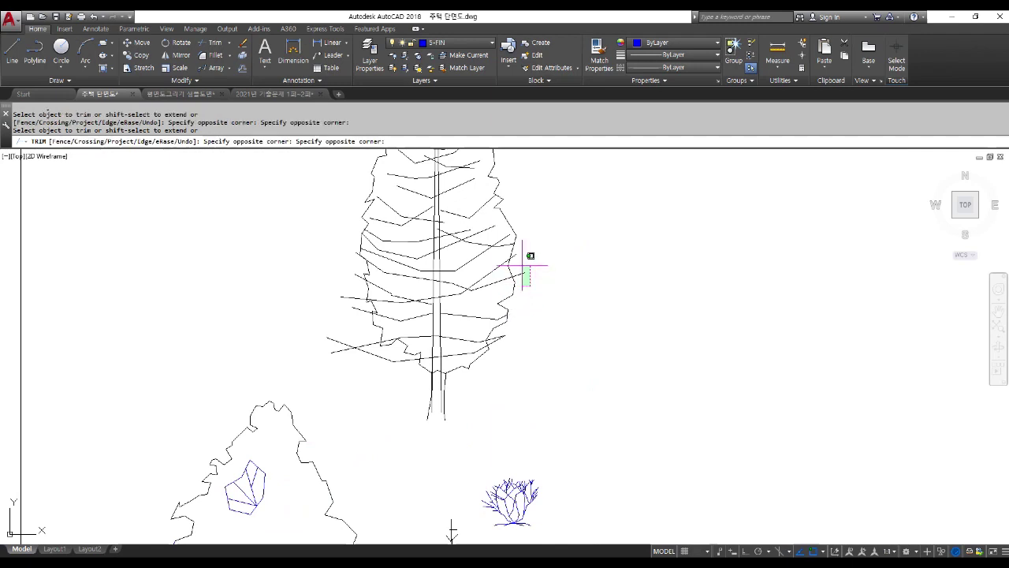
click(522, 264)
click(357, 308)
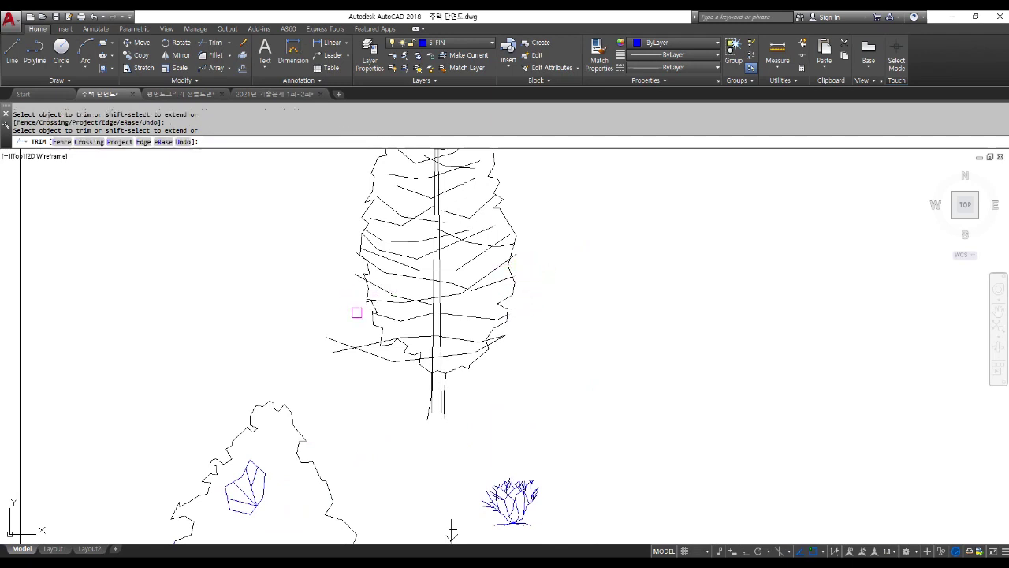
- Erase the leftover branch pieces outside the lower left of the tall tree's crown
key(Escape)
text(e)
key(Return)
click(367, 395)
click(333, 350)
scroll(382, 285, down, 2)
key(Return)
- Extend the short branches in the upper half of the tall tree to meet its crown outline
text(ex)
key(Return)
key(Return)
scroll(384, 213, up, 2)
click(386, 211)
click(406, 204)
click(426, 183)
click(426, 184)
click(444, 196)
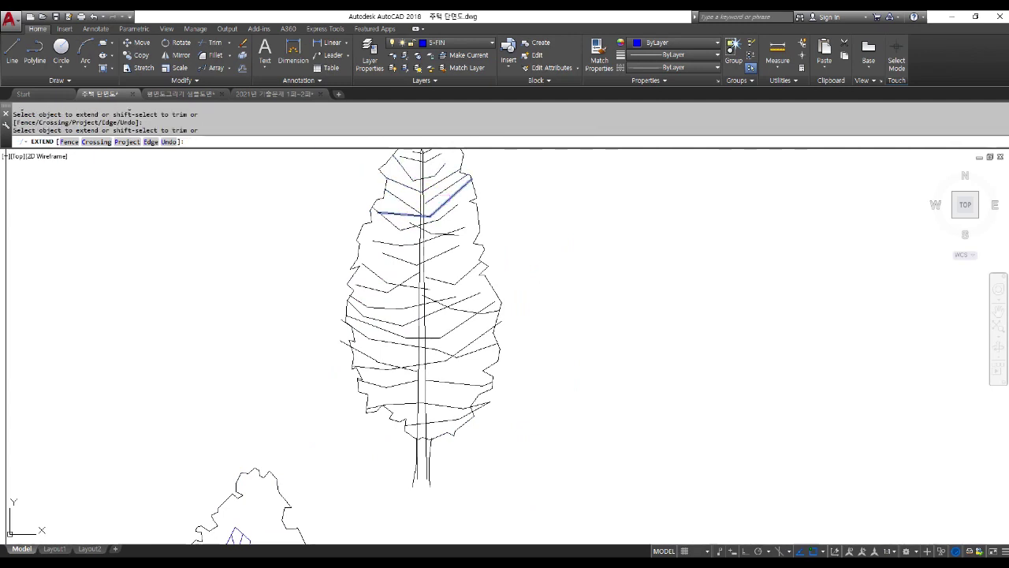
click(456, 223)
click(408, 256)
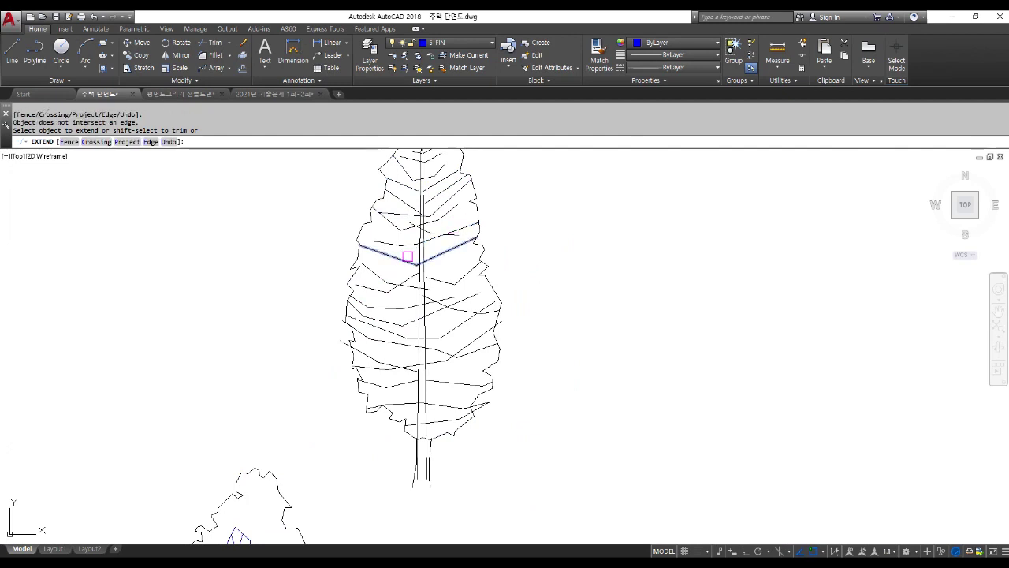
scroll(426, 258, down, 2)
key(Return)
- Draw a small closed four-sided leaf with a polyline in the empty space beside the original conifer
mouse_move(425, 258)
middle_down()
mouse_move(469, 255)
mouse_move(473, 337)
mouse_move(462, 371)
middle_up()
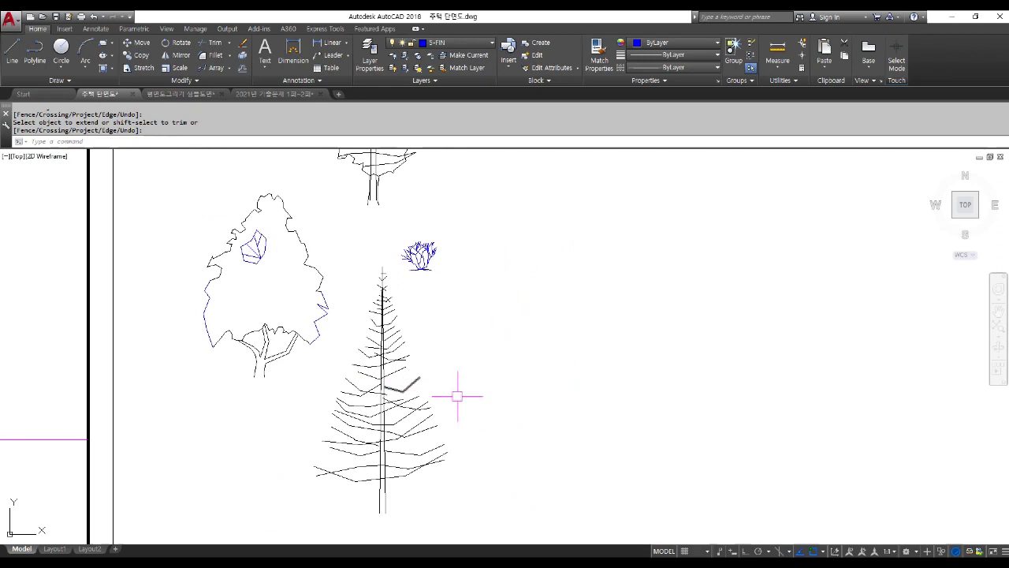
text(pl)
key(Return)
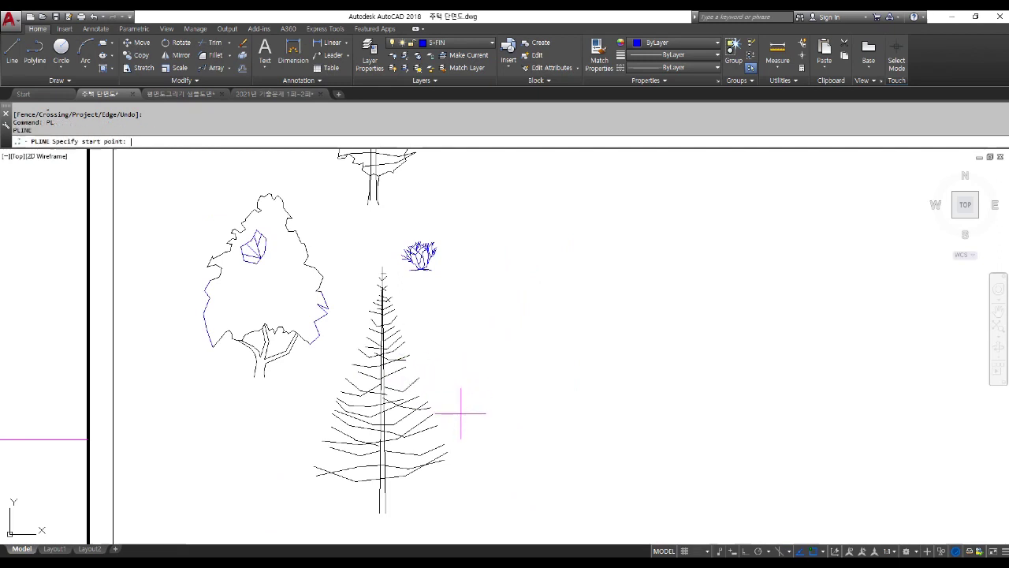
scroll(446, 340, up, 2)
scroll(413, 298, up, 2)
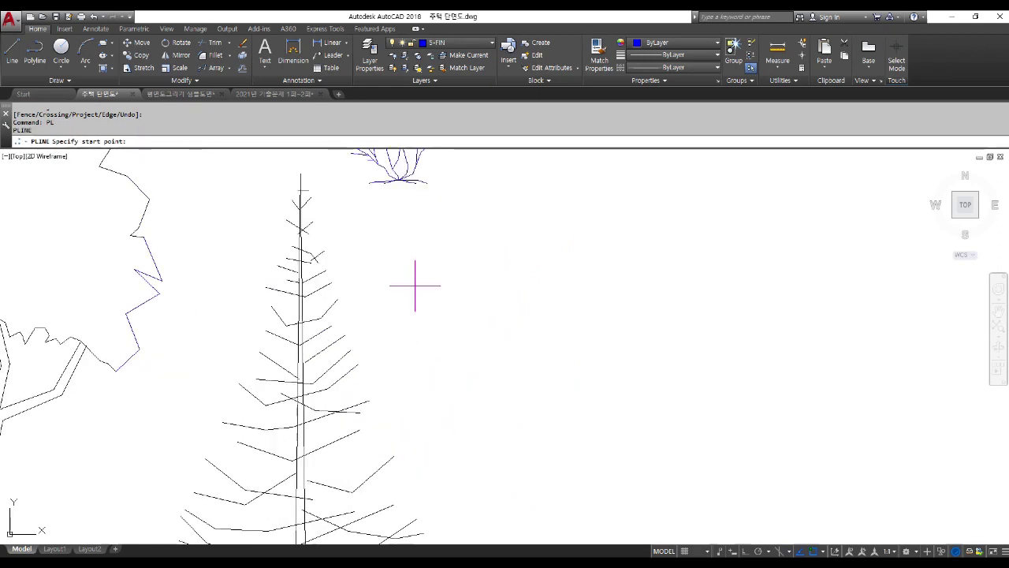
click(413, 297)
click(417, 291)
click(417, 293)
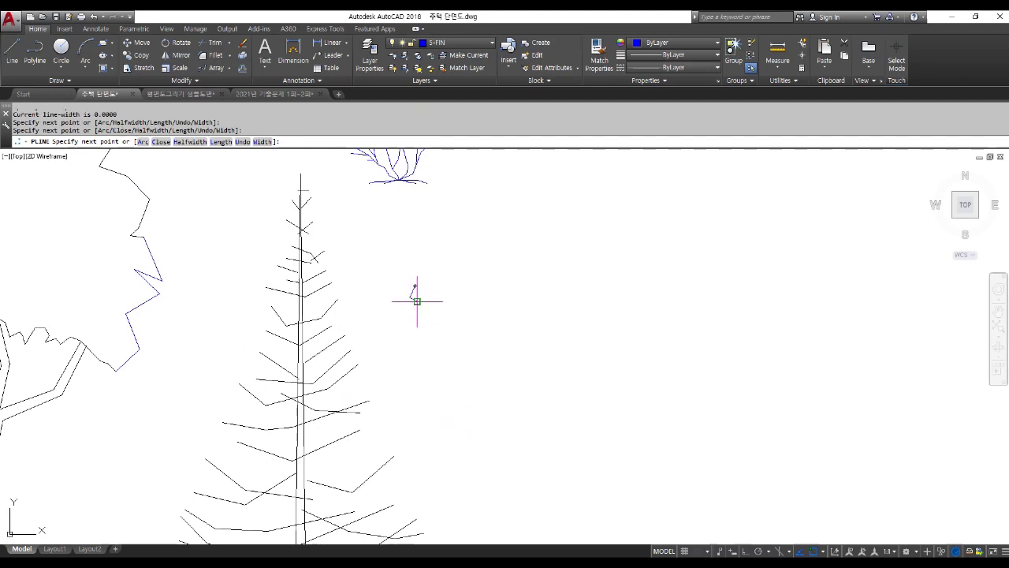
scroll(417, 291, up, 4)
click(418, 284)
key(c)
key(space)
- Draw two smaller closed four-sided leaves beside the first one to form a cluster of three
key(space)
click(424, 254)
click(423, 269)
click(444, 280)
click(448, 255)
key(c)
key(space)
key(space)
click(428, 295)
click(419, 311)
click(430, 324)
click(439, 304)
key(c)
key(space)
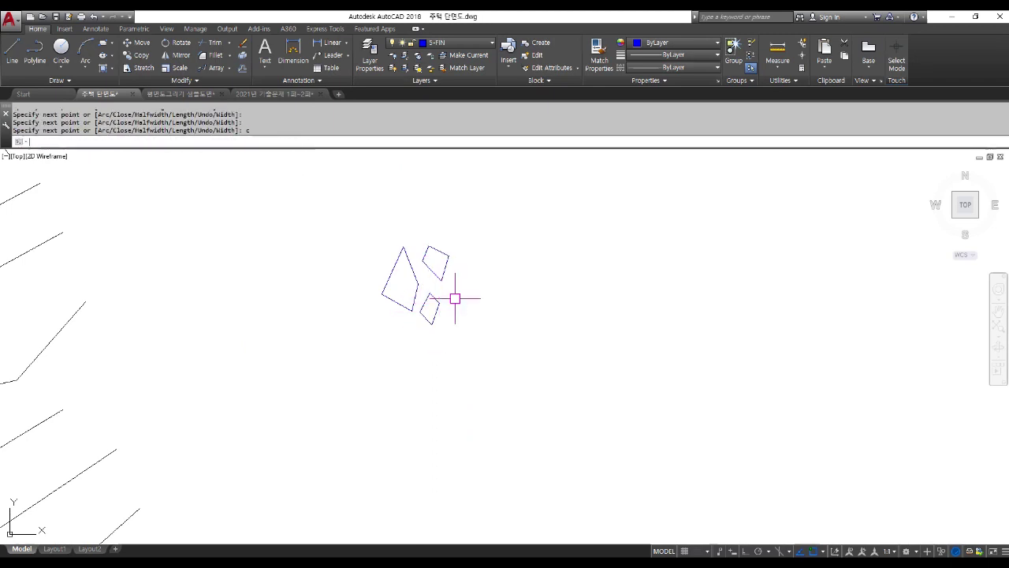
- Copy the three-leaf cluster repeatedly around the conifer's tip, turning object snap off for free placement
scroll(485, 317, down, 6)
scroll(514, 368, down, 2)
text(co)
key(space)
click(458, 302)
click(506, 348)
key(space)
click(476, 326)
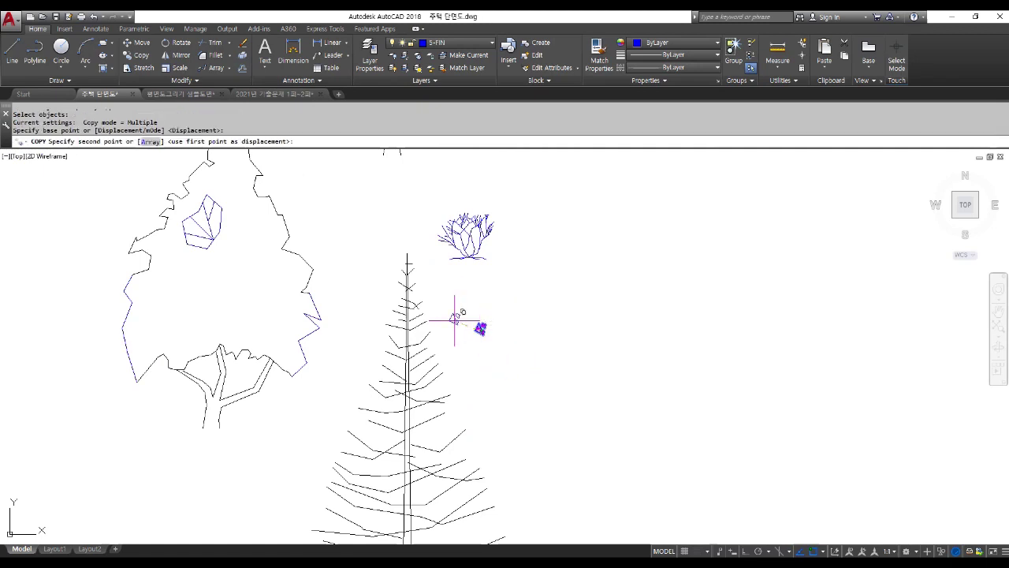
scroll(407, 253, up, 3)
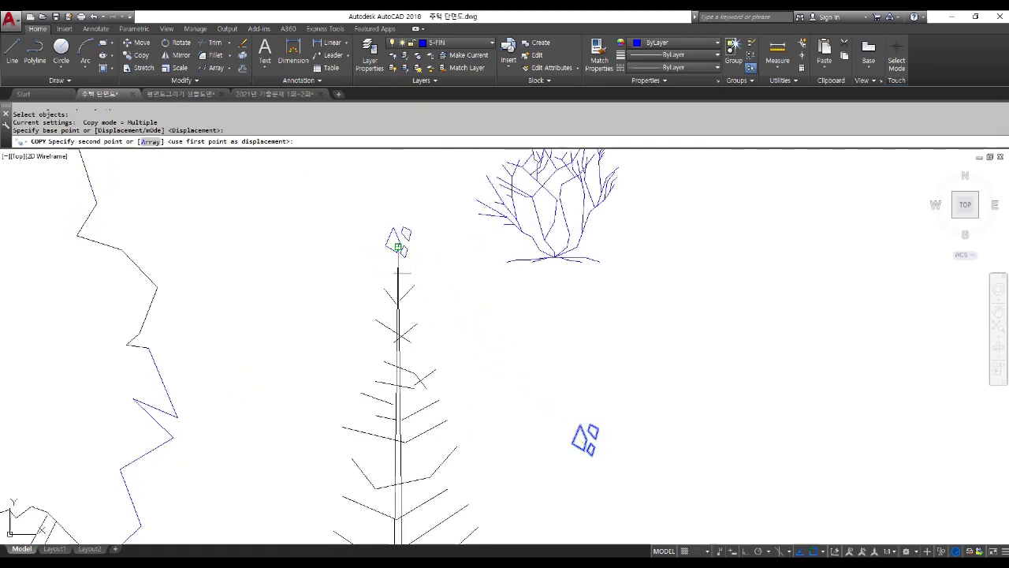
click(391, 246)
key(F3)
click(368, 264)
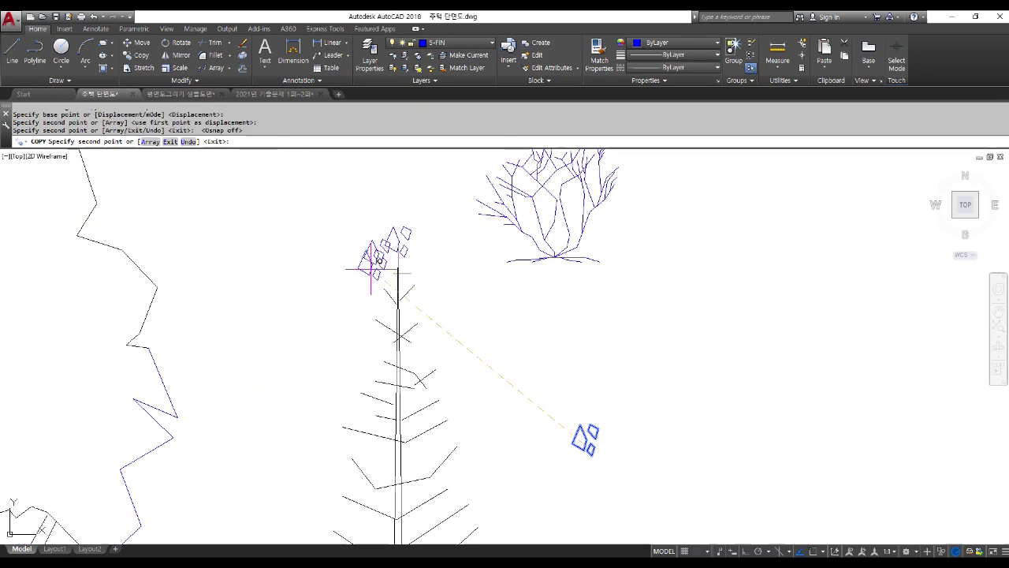
click(372, 272)
click(391, 288)
click(406, 286)
click(413, 271)
click(418, 251)
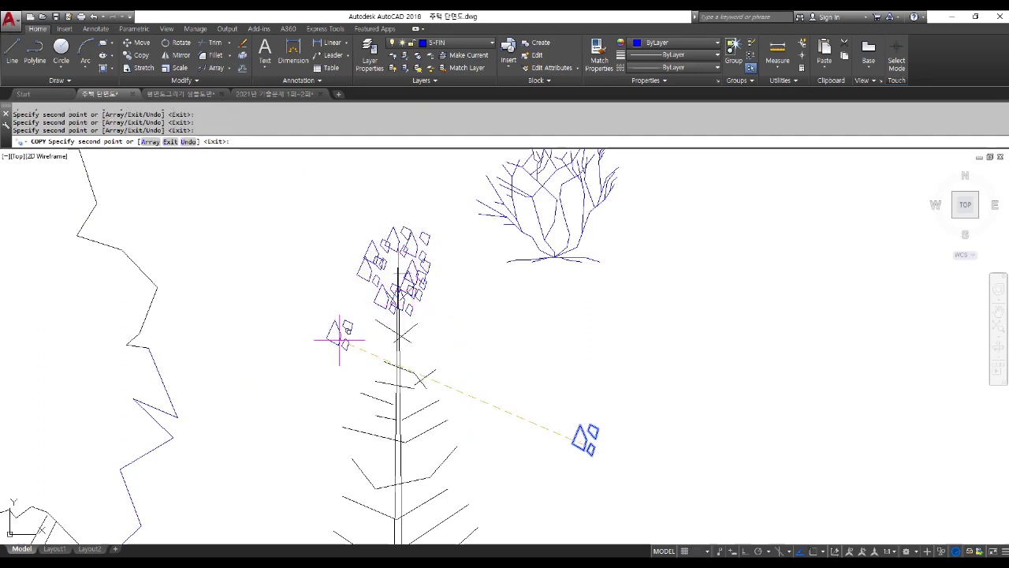
- Copy the three-leaf cluster along the conifer's uppermost branches on both sides, just below the leafy tip
click(377, 348)
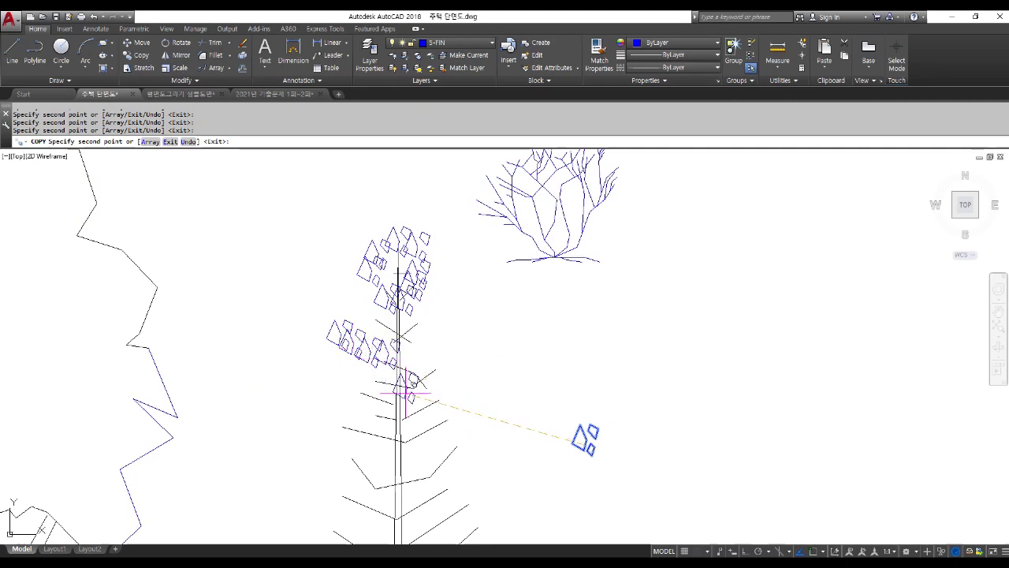
click(410, 385)
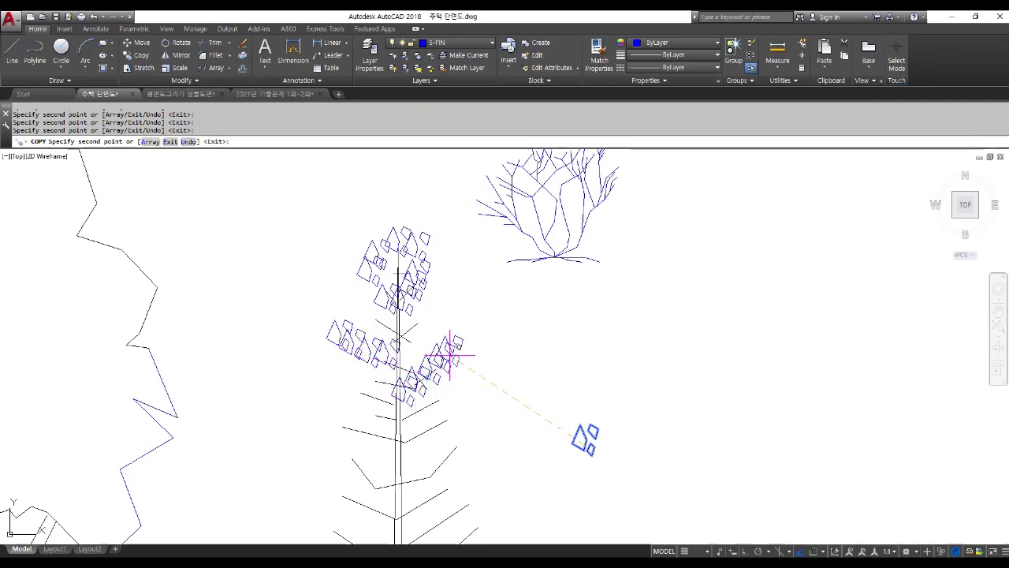
scroll(478, 337, down, 3)
scroll(479, 337, up, 2)
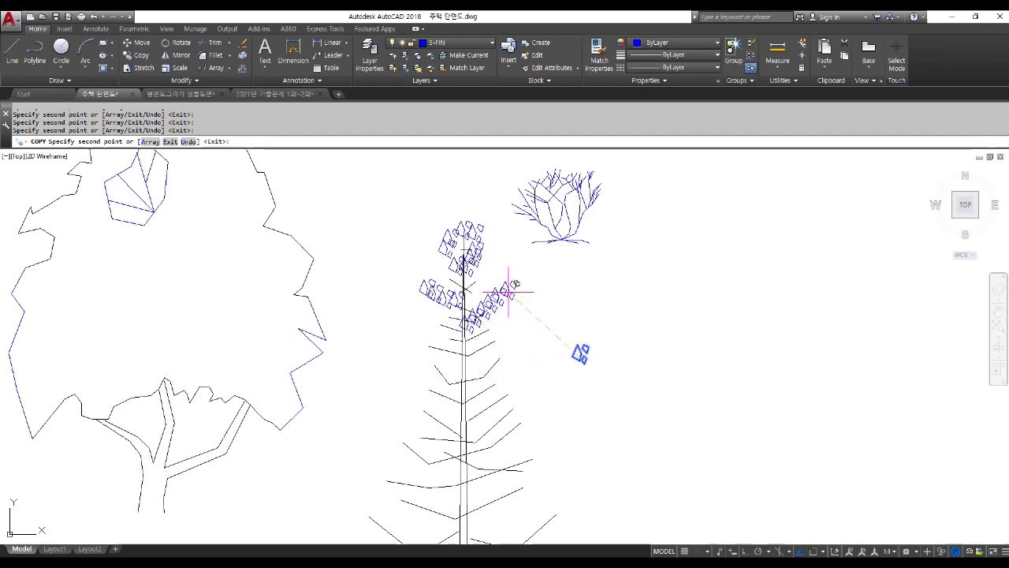
click(415, 282)
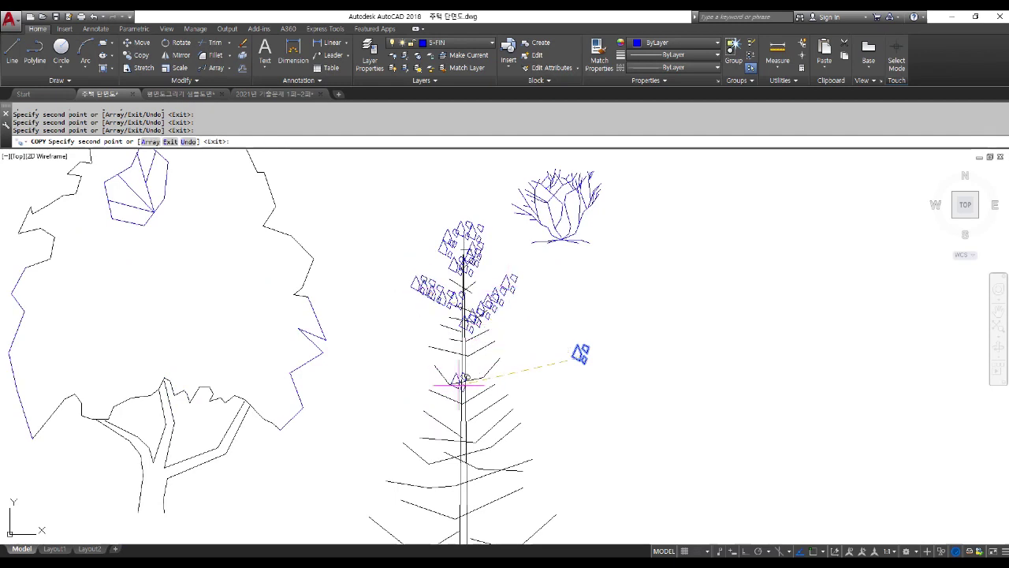
- Copy the leaf cluster along the second tier of branches on the conifer's left side
click(411, 344)
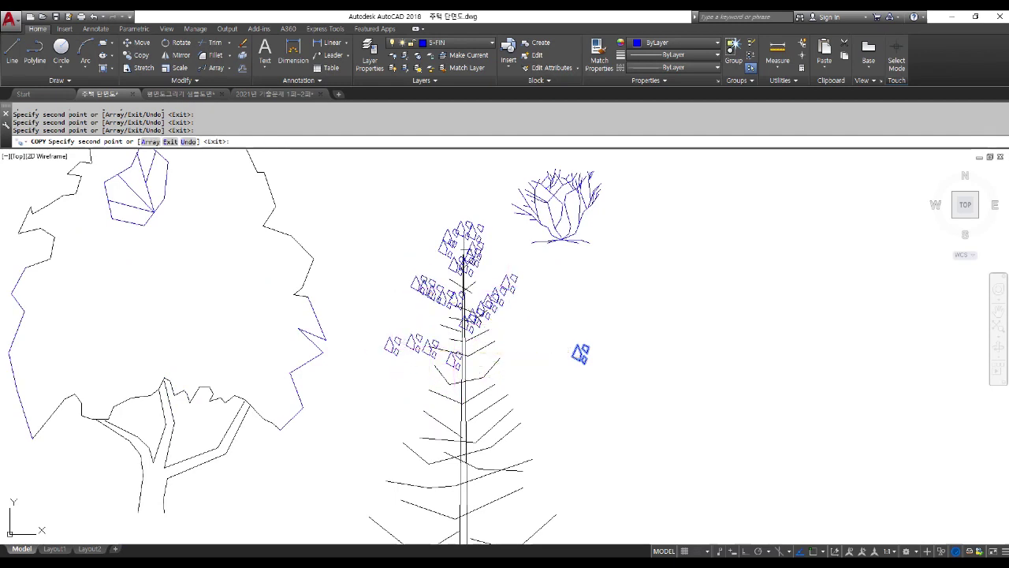
click(392, 371)
click(416, 382)
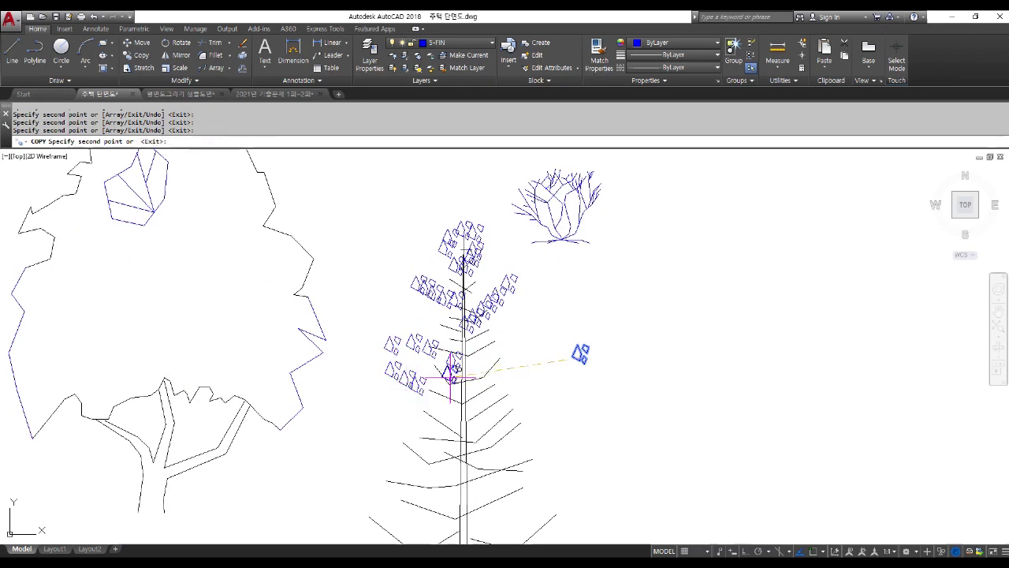
- Copy the leaf cluster along the second tier's right-hand branches, from the trunk out to the branch tips and back
scroll(448, 384, down, 2)
scroll(454, 355, up, 2)
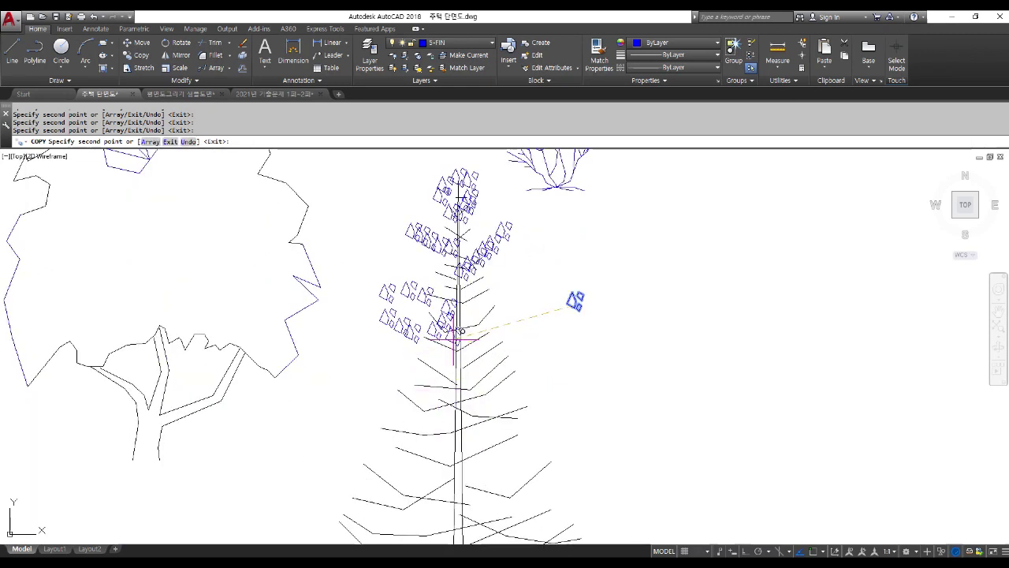
click(458, 355)
click(473, 333)
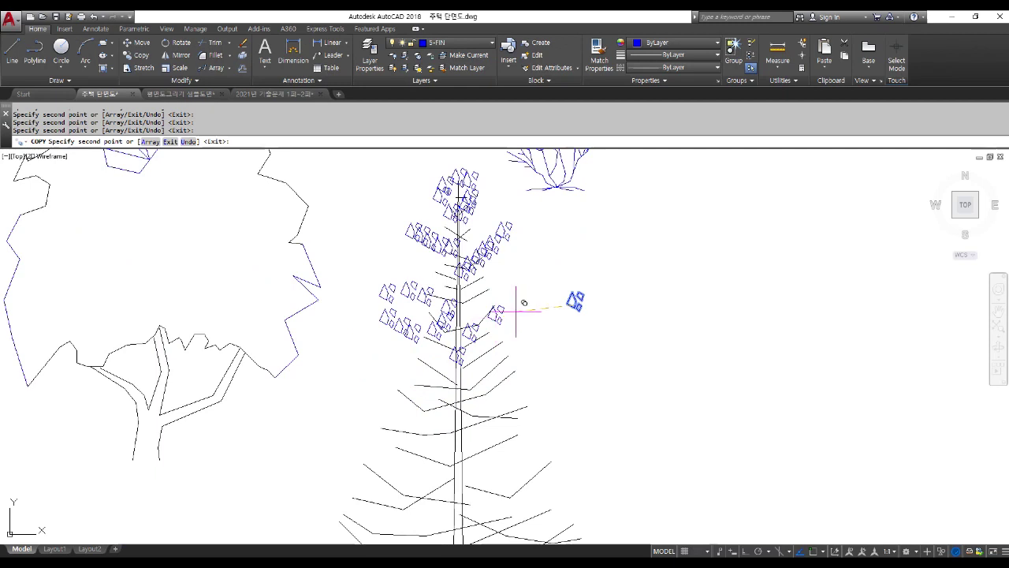
click(542, 323)
click(531, 352)
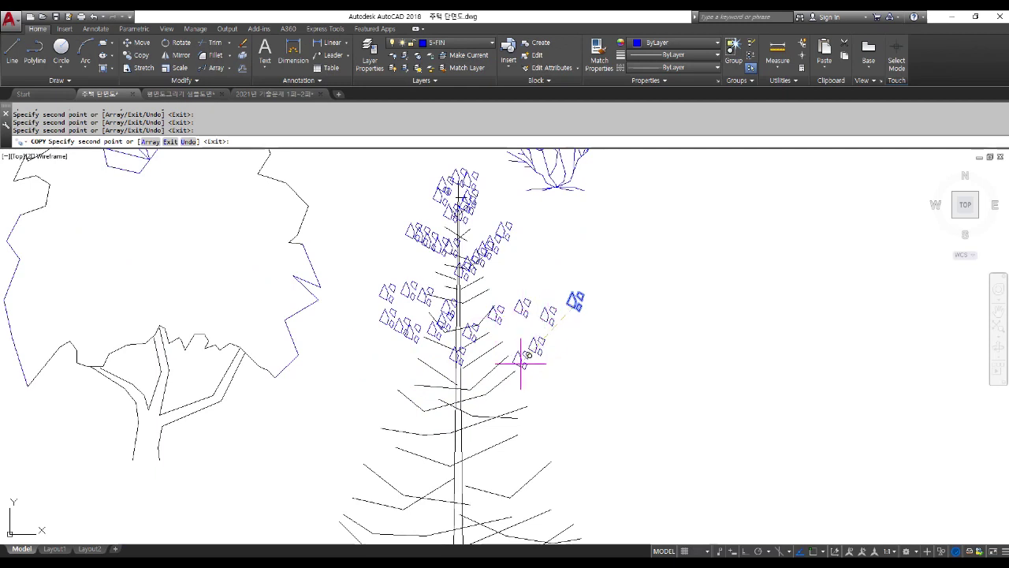
click(505, 368)
- Copy the leaf cluster around the middle branches on both sides of the conifer's trunk
scroll(418, 325, down, 2)
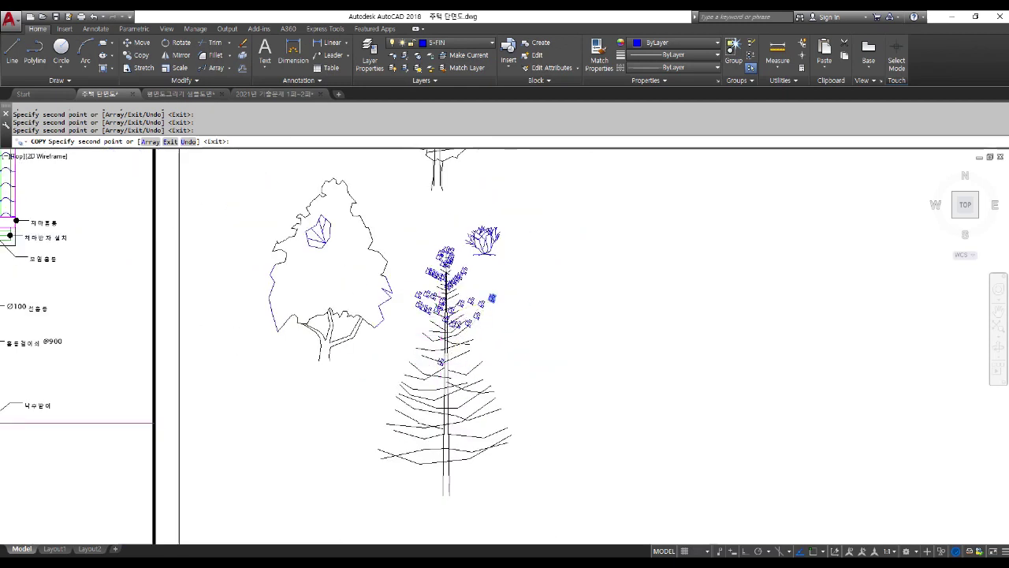
scroll(418, 325, up, 1)
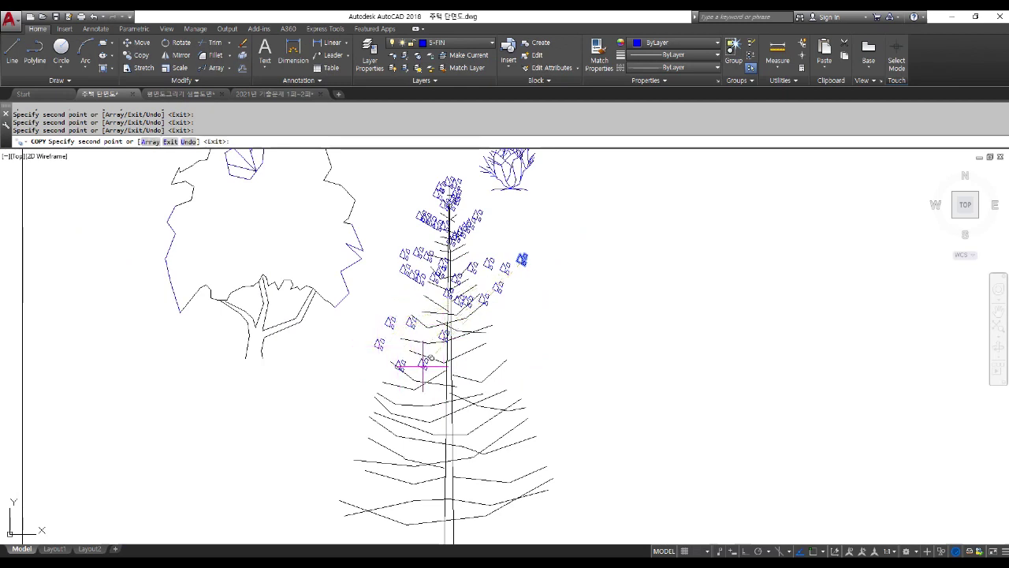
click(455, 399)
click(479, 376)
click(535, 383)
click(528, 401)
click(502, 418)
click(486, 421)
click(459, 416)
click(470, 392)
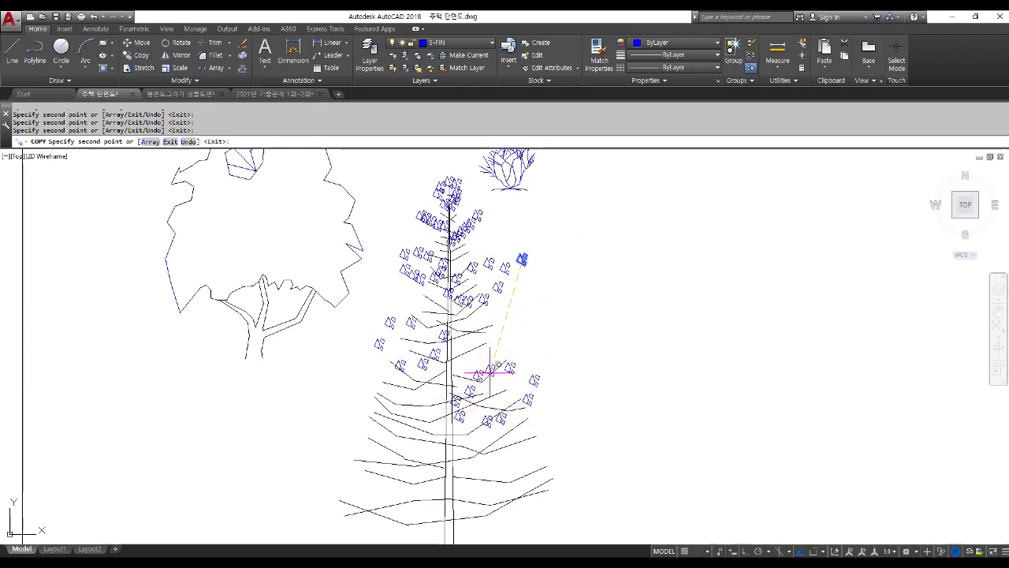
click(512, 370)
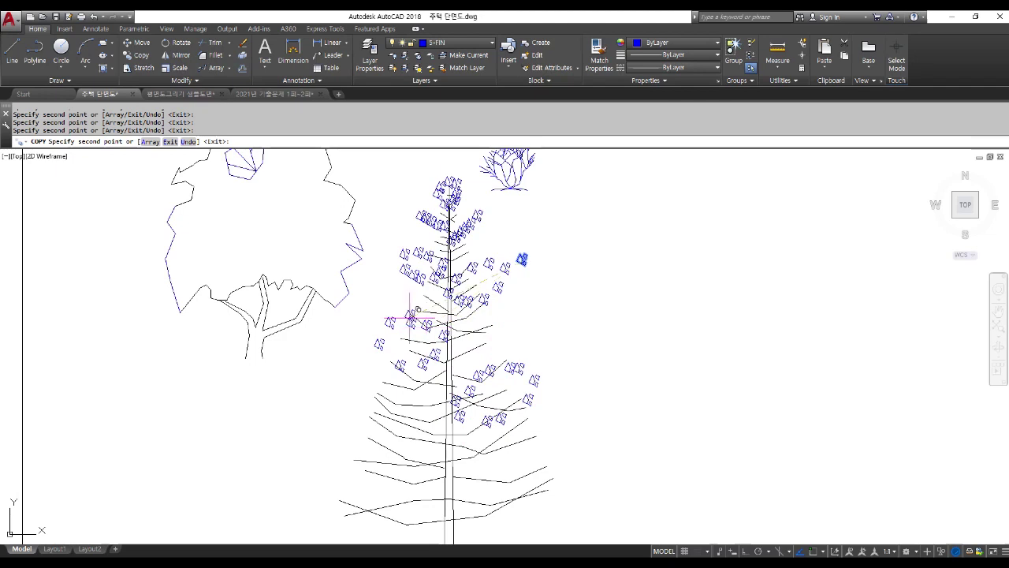
- Copy the leaf cluster around the conifer's lower branches, covering the left side and the outer right side
scroll(410, 339, down, 2)
scroll(418, 399, up, 2)
click(399, 386)
click(376, 388)
click(358, 407)
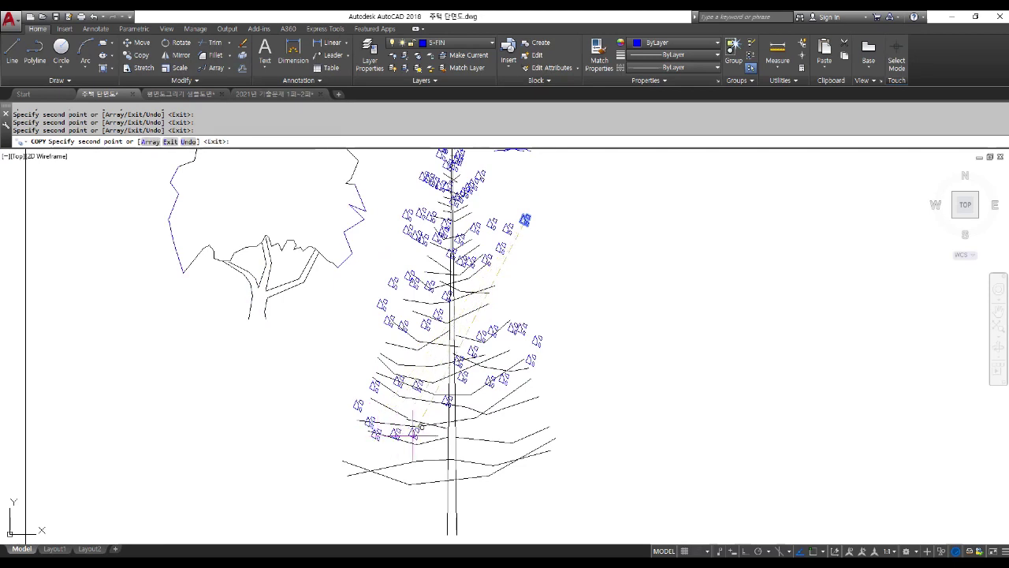
scroll(451, 414, down, 2)
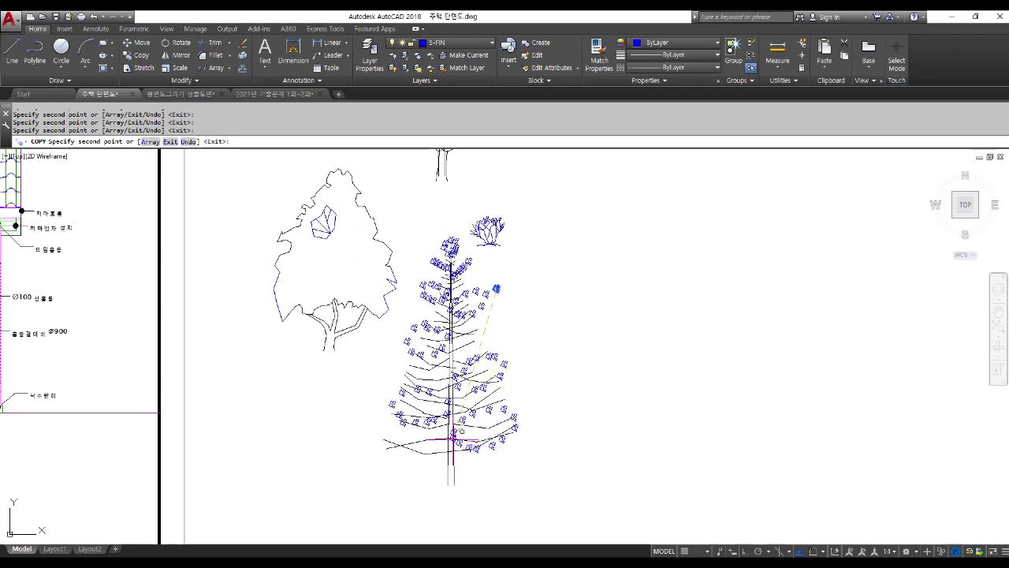
- Copy the leaf cluster along the left half of the conifer's lowest branches
scroll(387, 331, down, 2)
scroll(394, 386, up, 4)
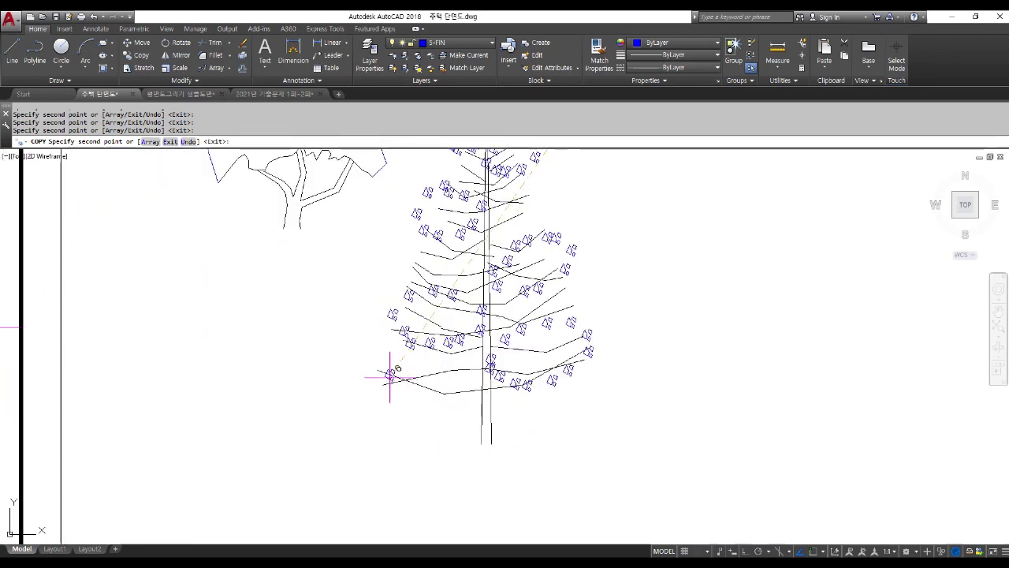
click(439, 389)
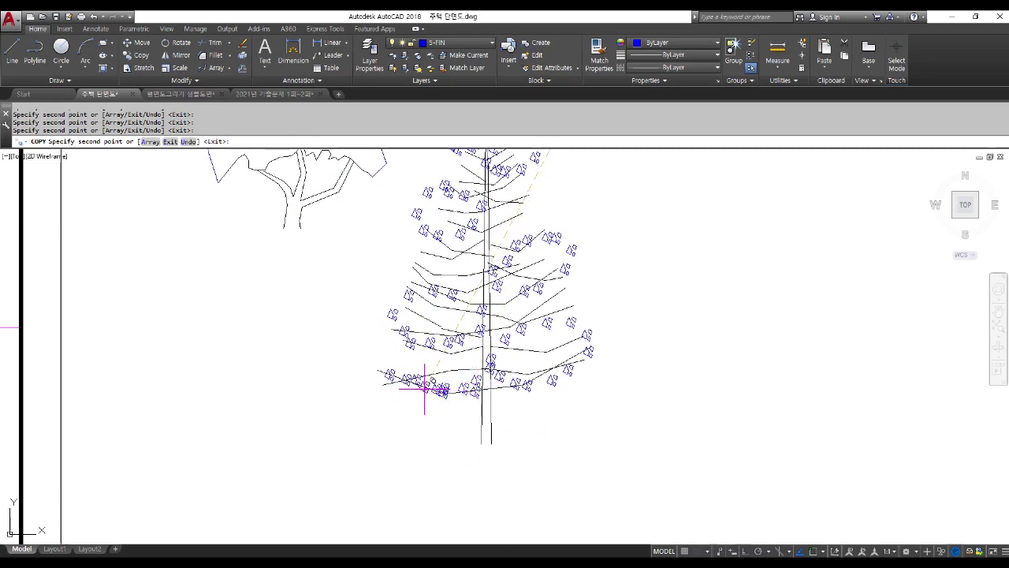
- Add overlapping leaf cluster copies to thicken the foliage on the conifer's upper and middle branches
scroll(425, 386, down, 2)
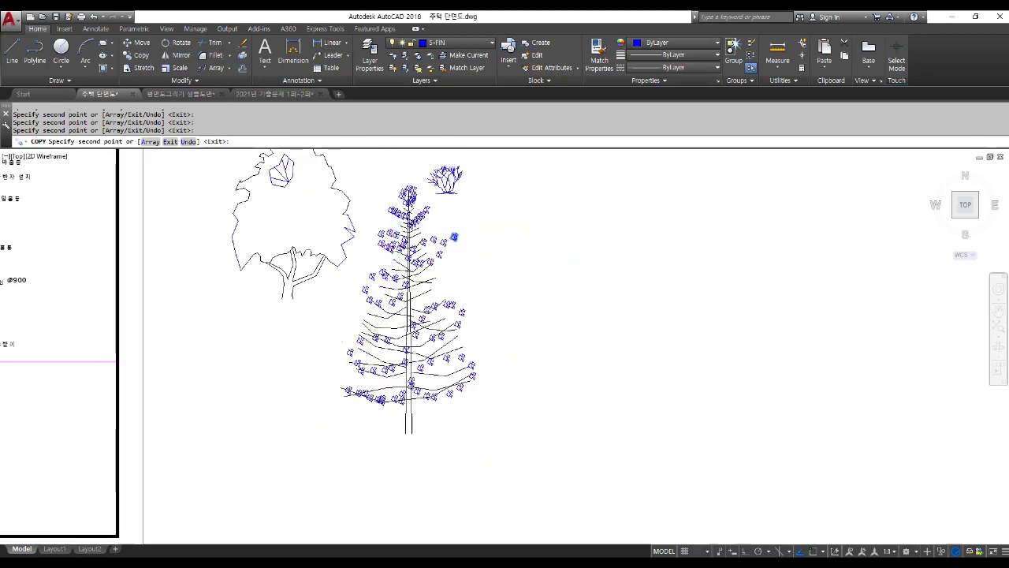
scroll(368, 244, up, 2)
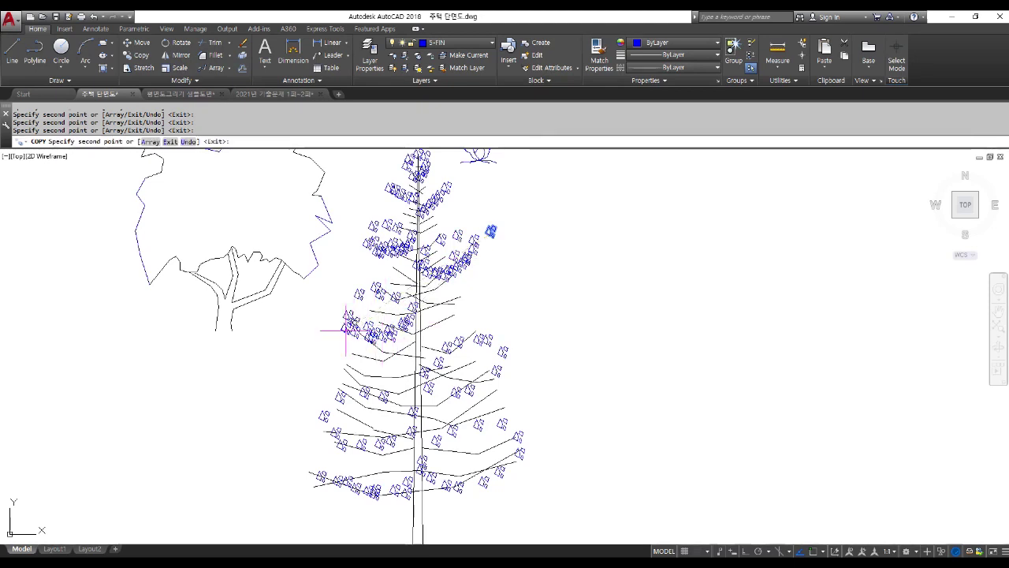
scroll(351, 320, up, 2)
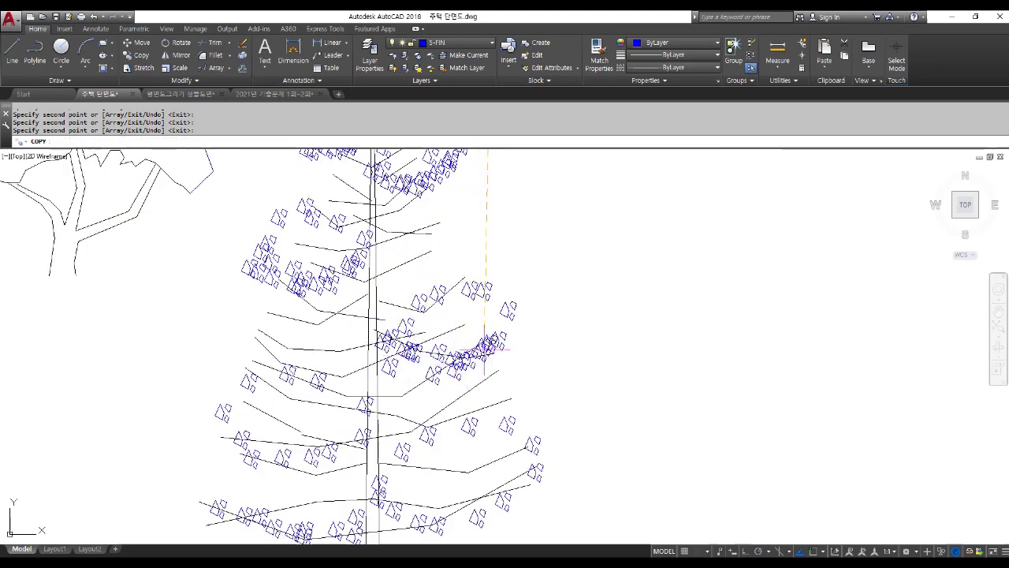
- Thicken the foliage on the conifer's lower and lowest branches with overlapping leaf cluster copies and finish copying
scroll(432, 371, down, 3)
scroll(351, 362, up, 2)
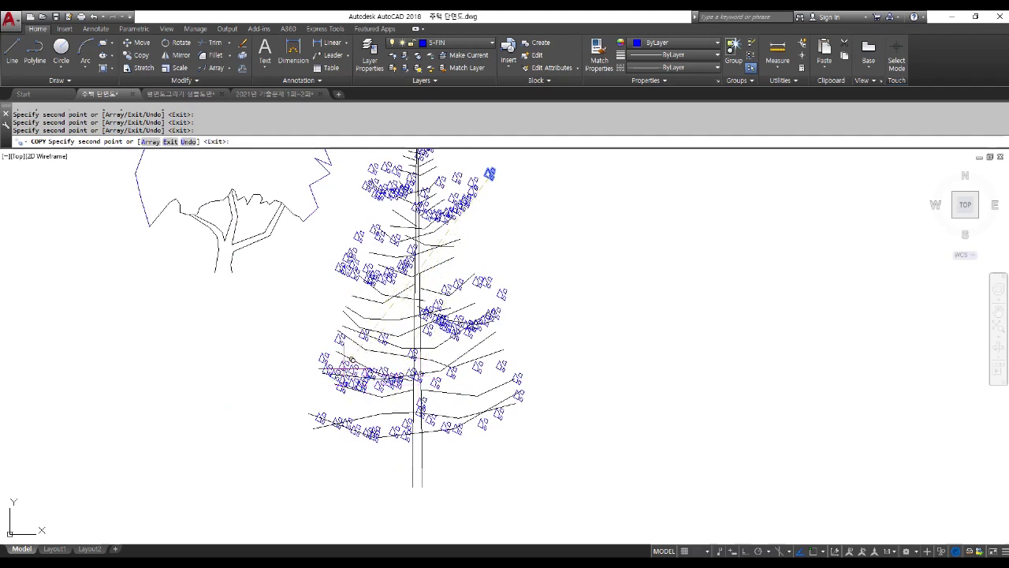
scroll(412, 382, up, 2)
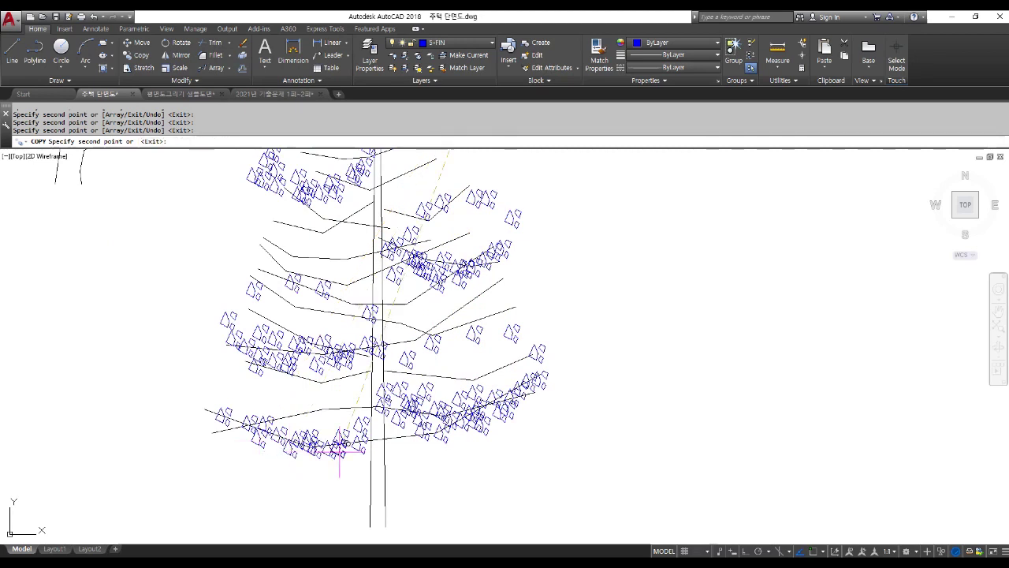
scroll(394, 285, down, 2)
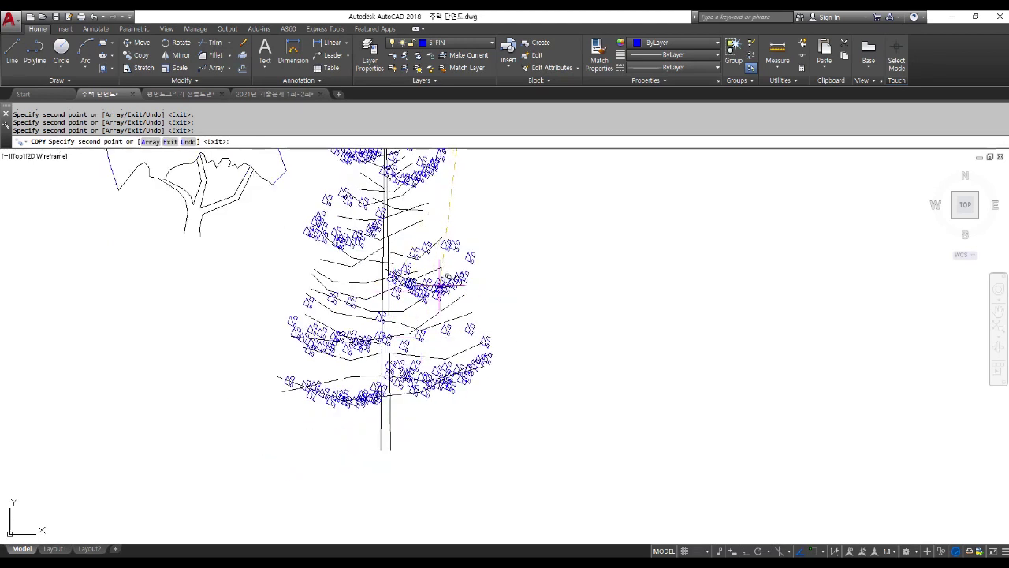
scroll(436, 348, down, 4)
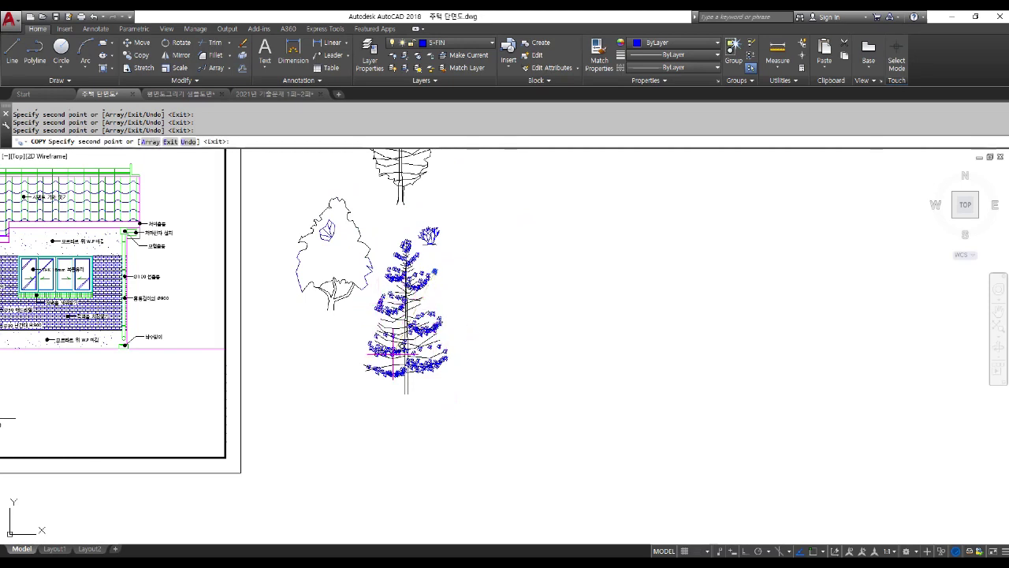
key(Return)
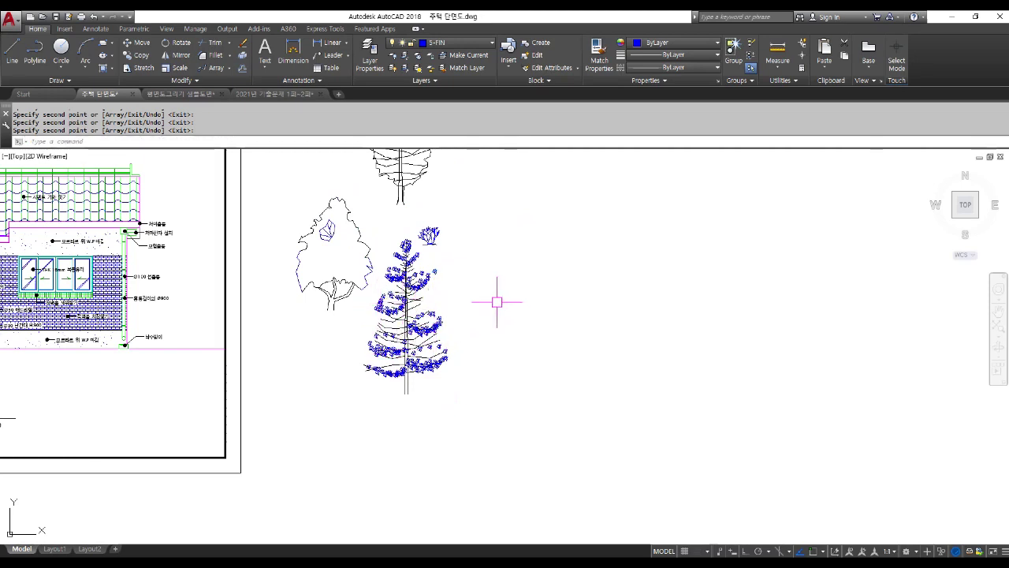
- Move the small shrub horizontally to the right, clear of the conifer's top
scroll(497, 273, down, 2)
text(m)
key(space)
click(459, 249)
key(space)
click(506, 284)
click(541, 285)
- Match the properties of the green roof ridge line onto all the trees and the shrub beside the sheet
scroll(537, 297, down, 2)
middle_drag(493, 313, 490, 347)
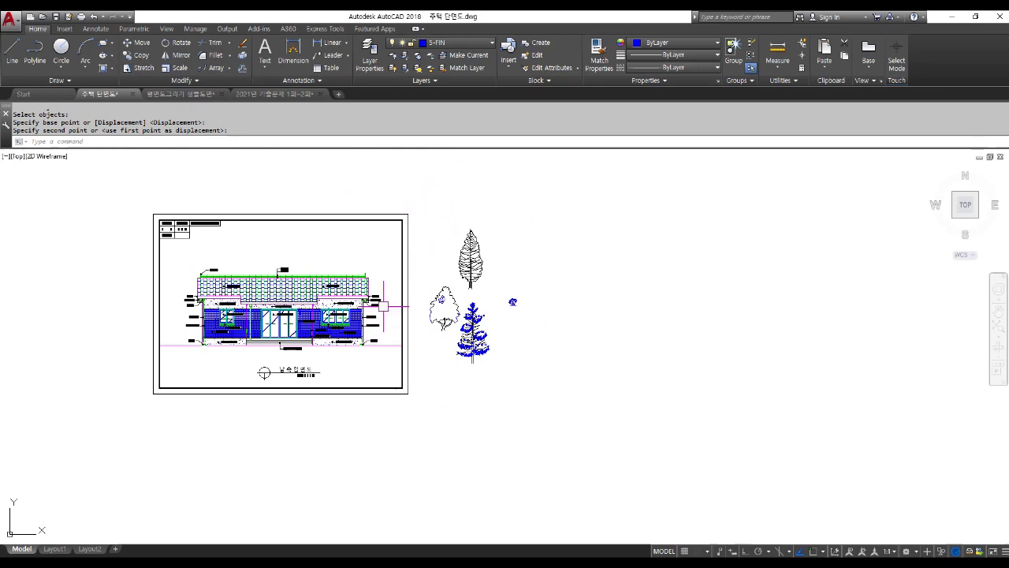
text(ma)
key(space)
scroll(340, 235, up, 5)
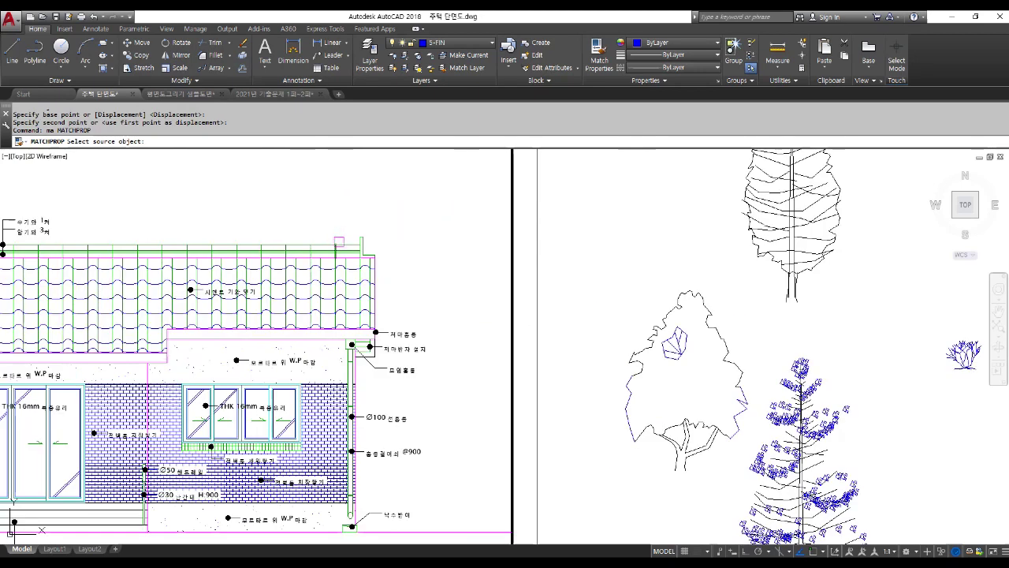
click(339, 241)
scroll(339, 241, down, 4)
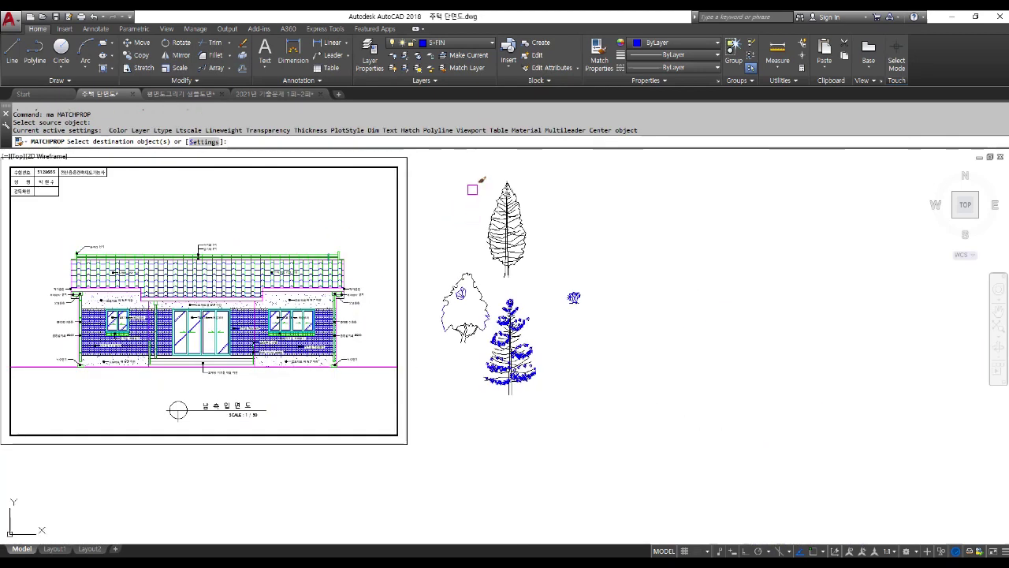
click(425, 165)
click(707, 479)
key(Return)
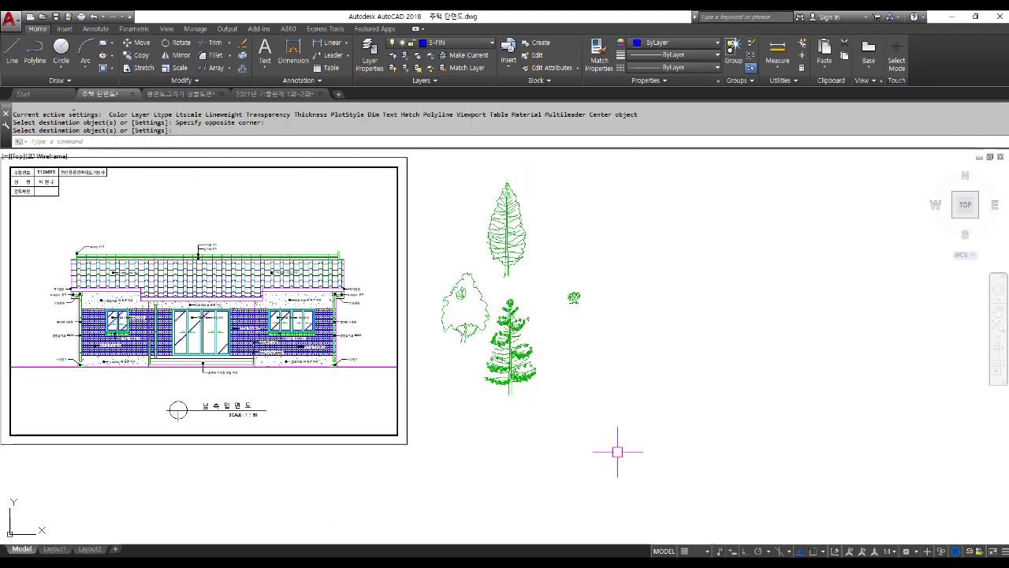
- Erase the leftover source leaf cluster standing beside the conifer's upper branches
scroll(520, 315, up, 5)
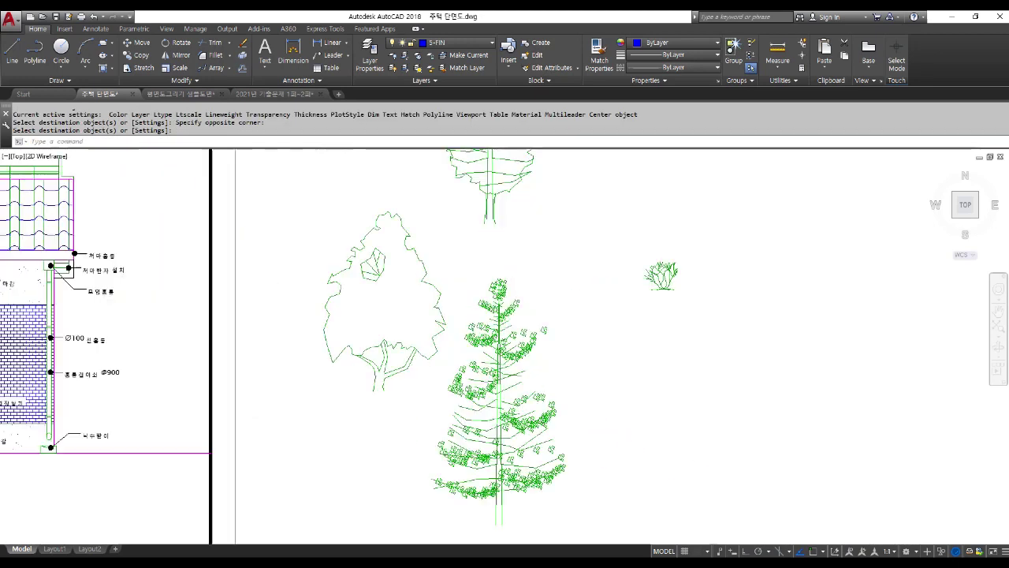
text(e)
key(space)
click(541, 306)
click(603, 368)
scroll(604, 368, down, 4)
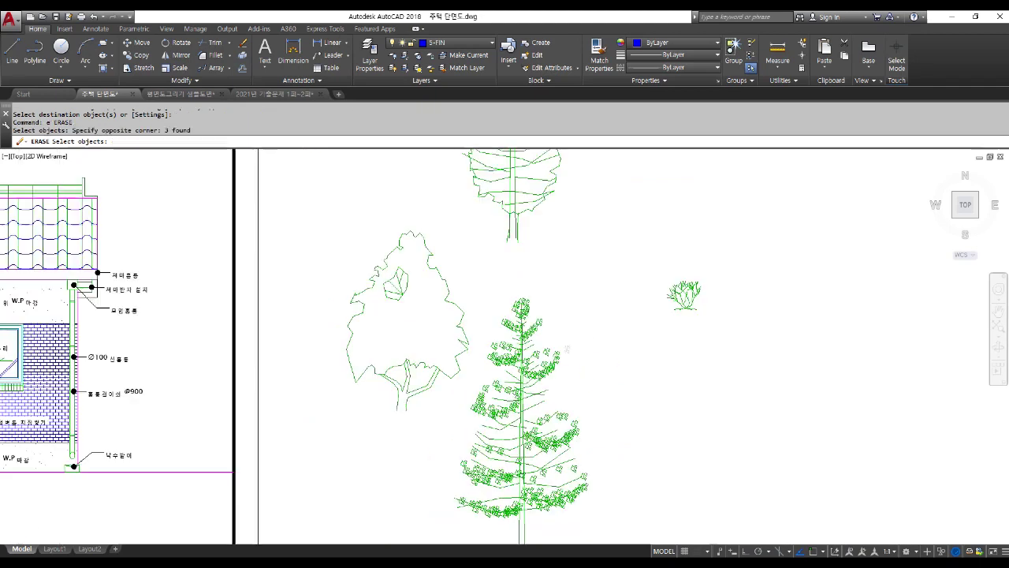
- Begin a block definition for the tall tree with slanted branch lines, with its base point at the trunk's foot
scroll(584, 364, down, 2)
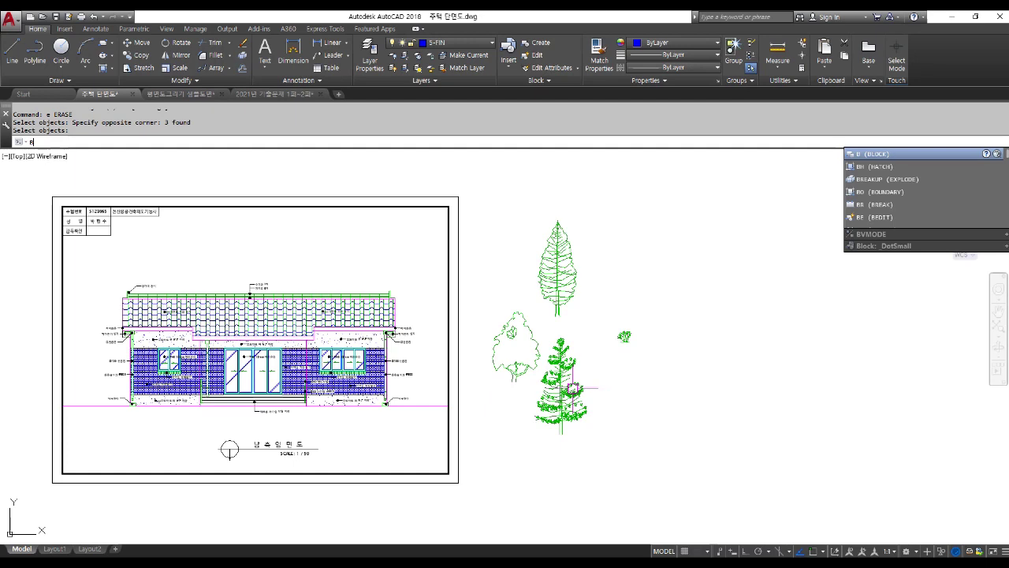
key(Return)
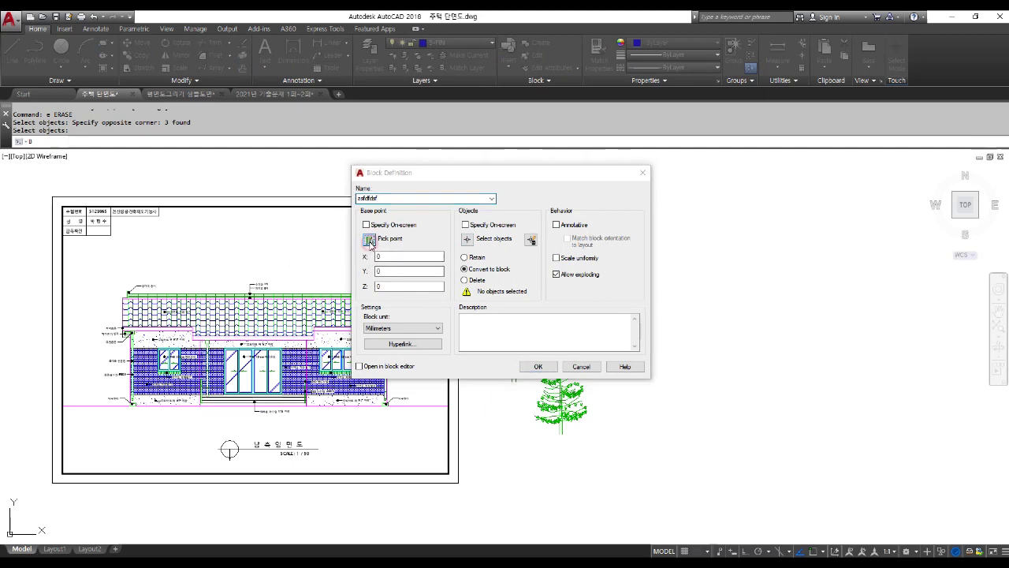
click(370, 239)
scroll(559, 311, up, 4)
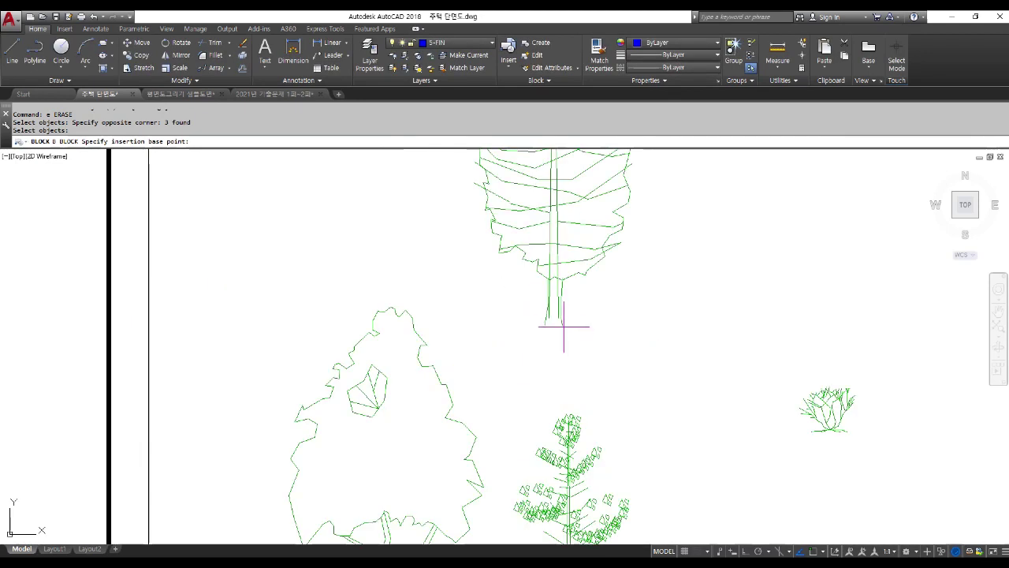
click(563, 324)
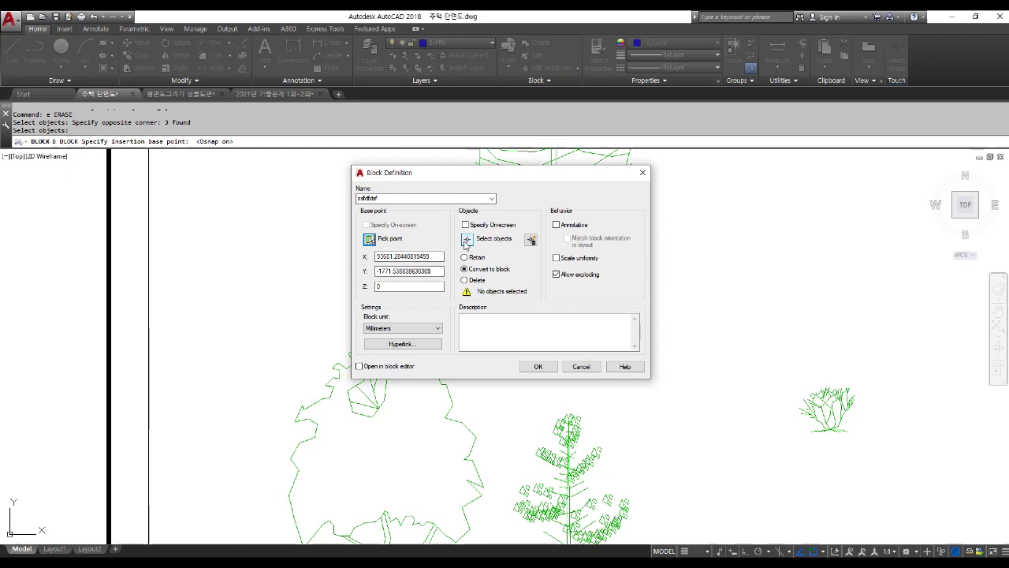
- Assign all of the tall tree's linework to the block and create it
click(467, 239)
scroll(484, 359, down, 2)
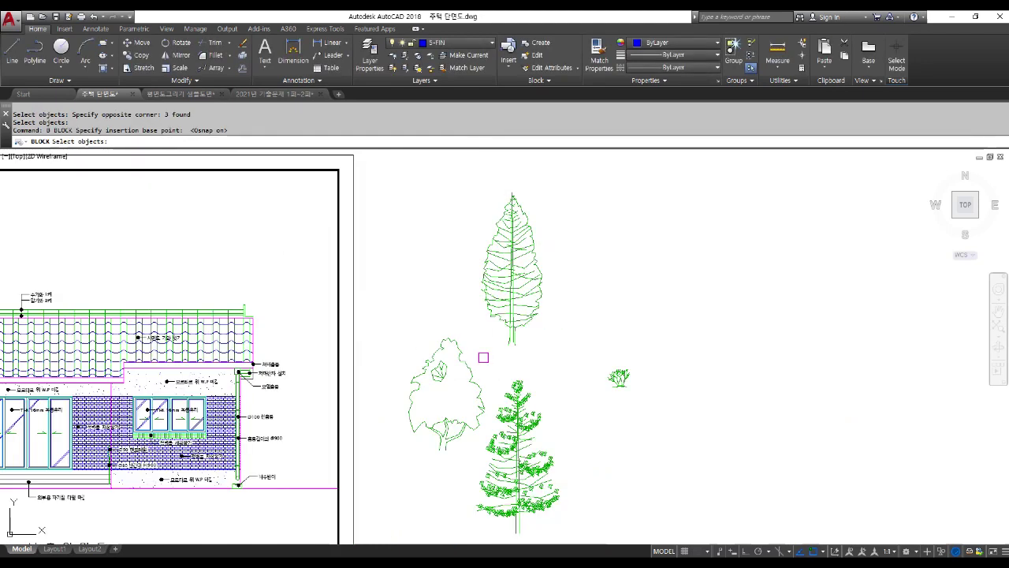
click(462, 179)
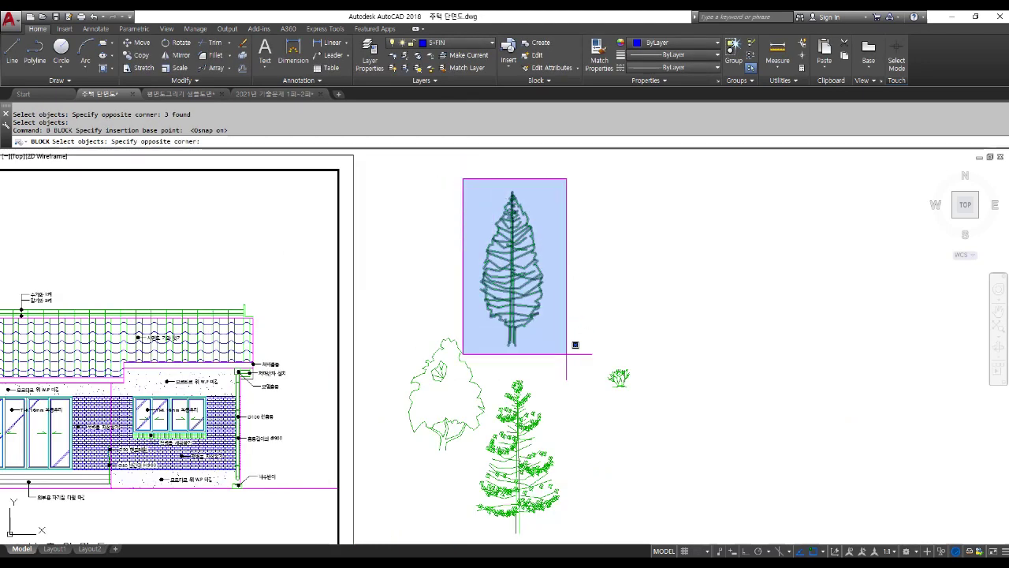
click(566, 354)
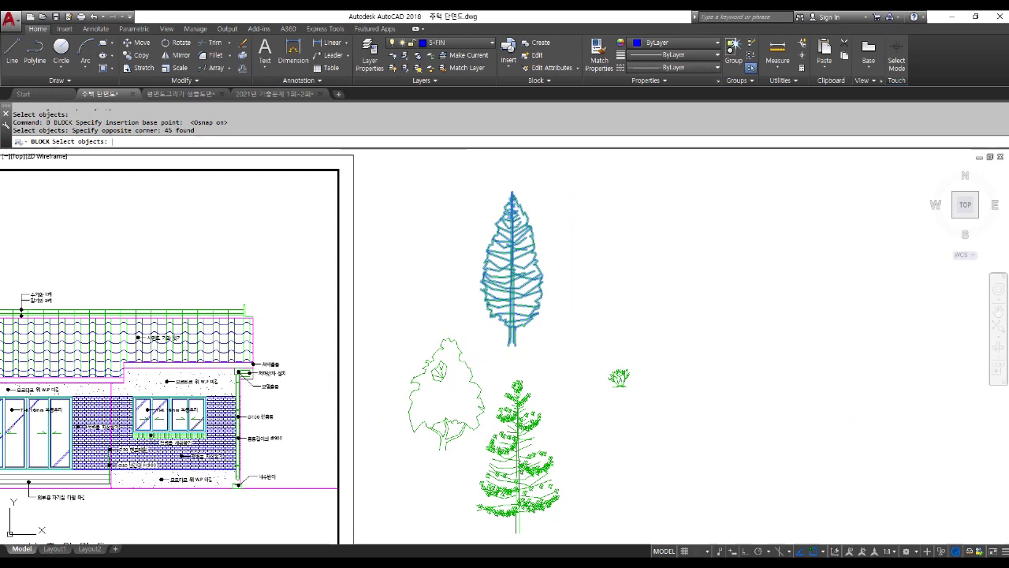
key(Return)
click(550, 367)
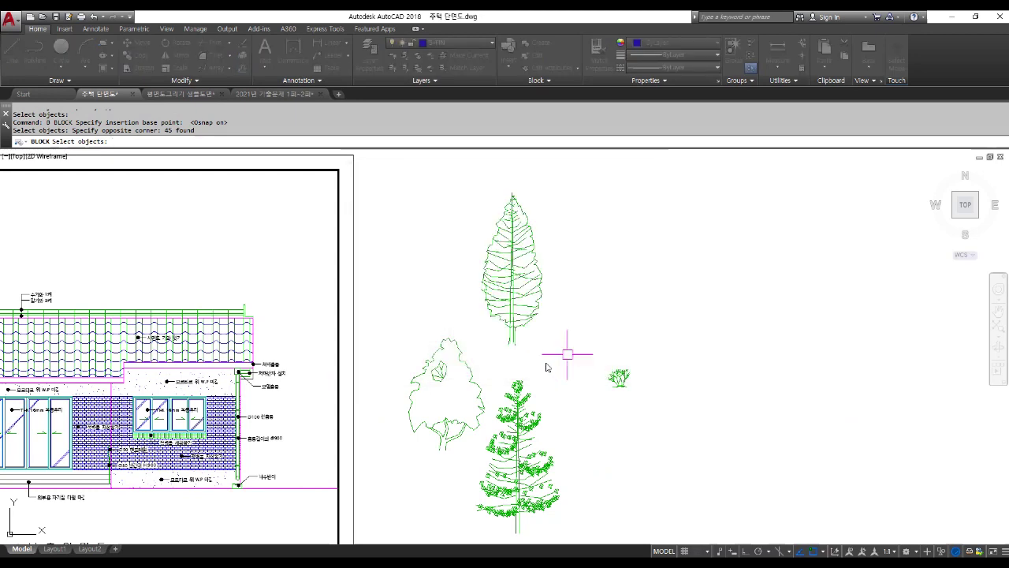
click(533, 322)
key(Escape)
click(547, 327)
key(Escape)
- Begin a block definition named "asfae" for the broadleaf tree, with its base point at the trunk's foot
middle_drag(487, 377, 466, 339)
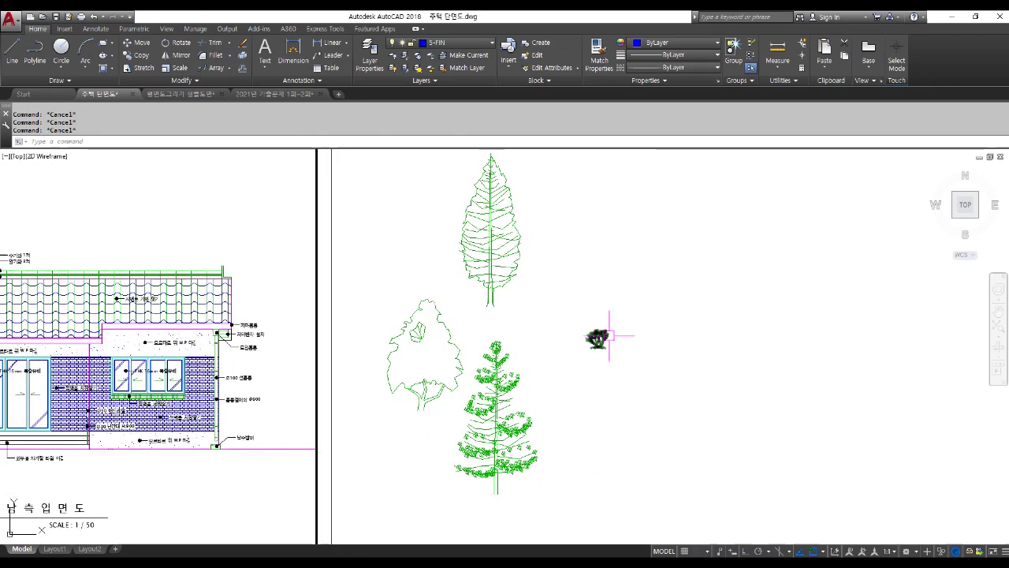
text(b)
key(Return)
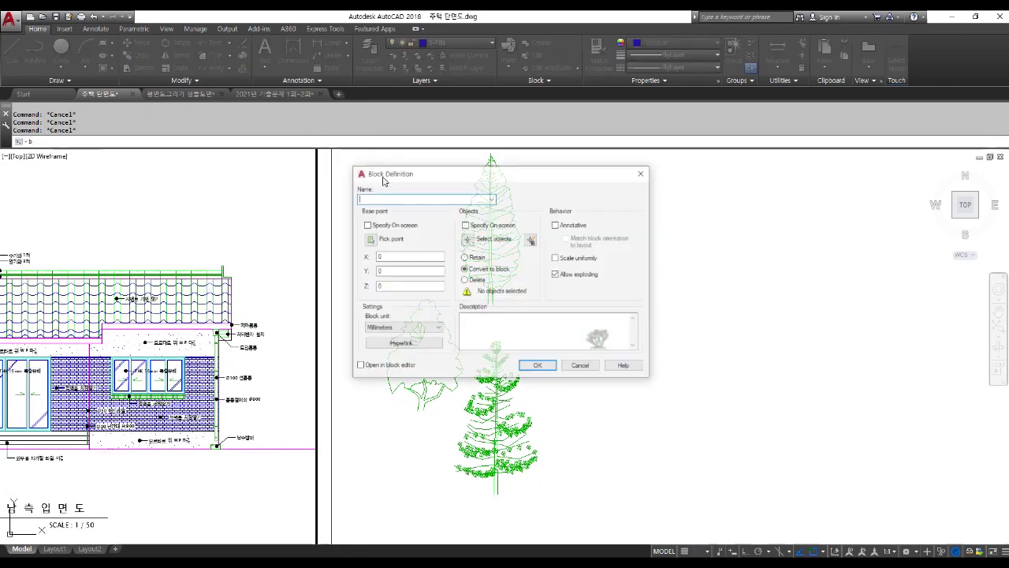
text(asfae)
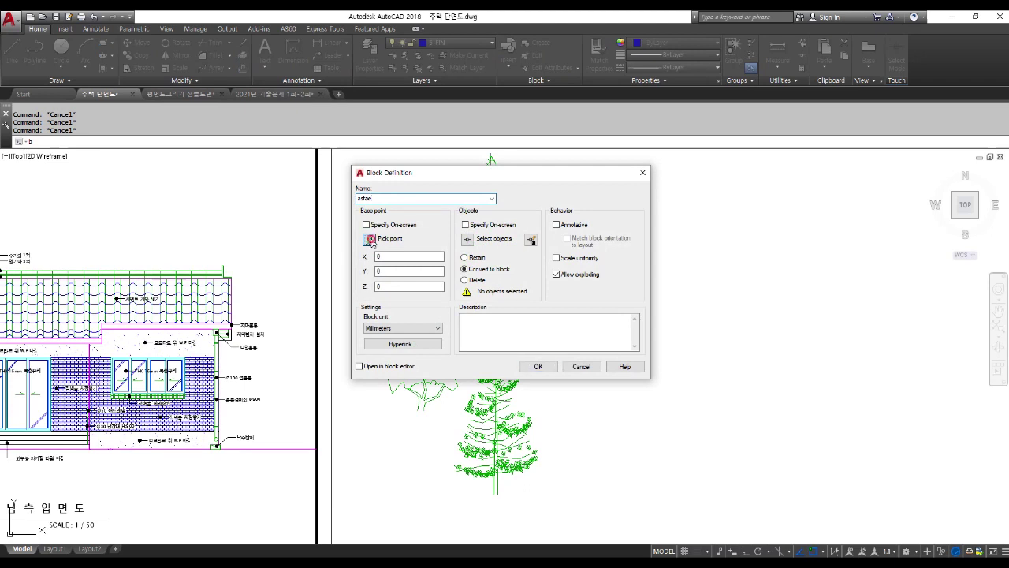
click(371, 239)
click(424, 410)
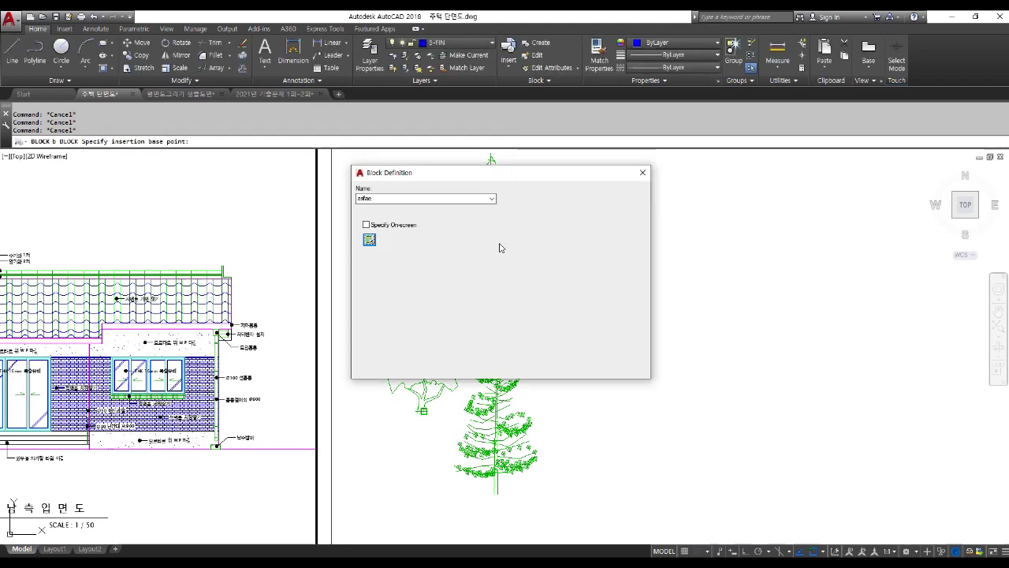
- Assign the broadleaf tree's crown, branches and trunk to the block and create it
key(Return)
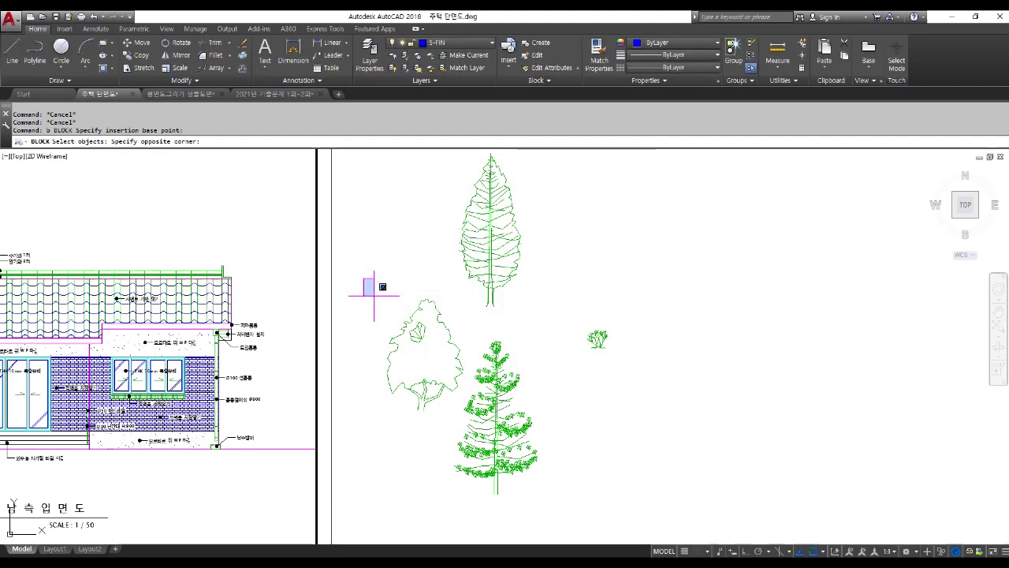
click(363, 278)
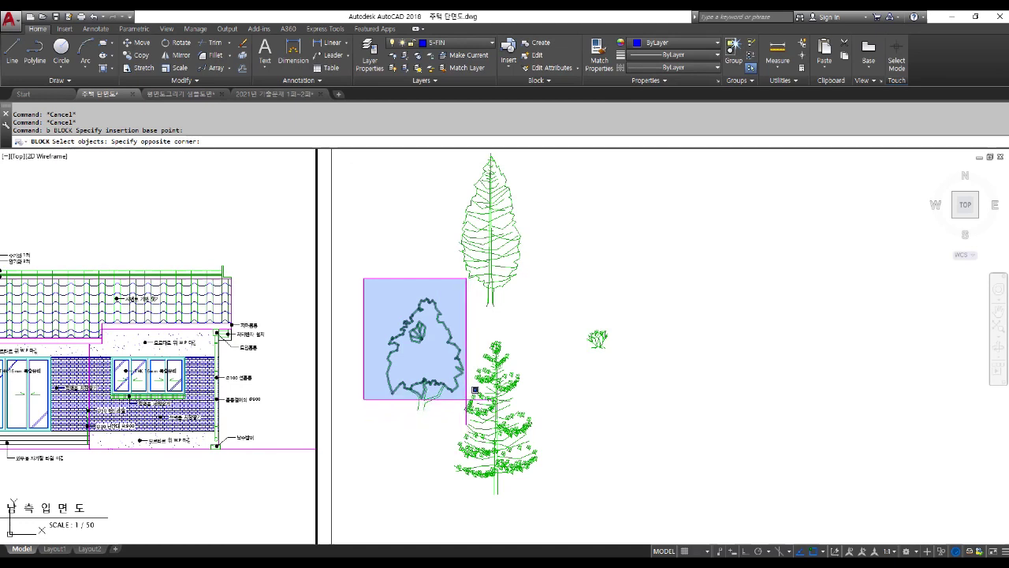
click(468, 409)
click(439, 417)
click(377, 342)
key(Return)
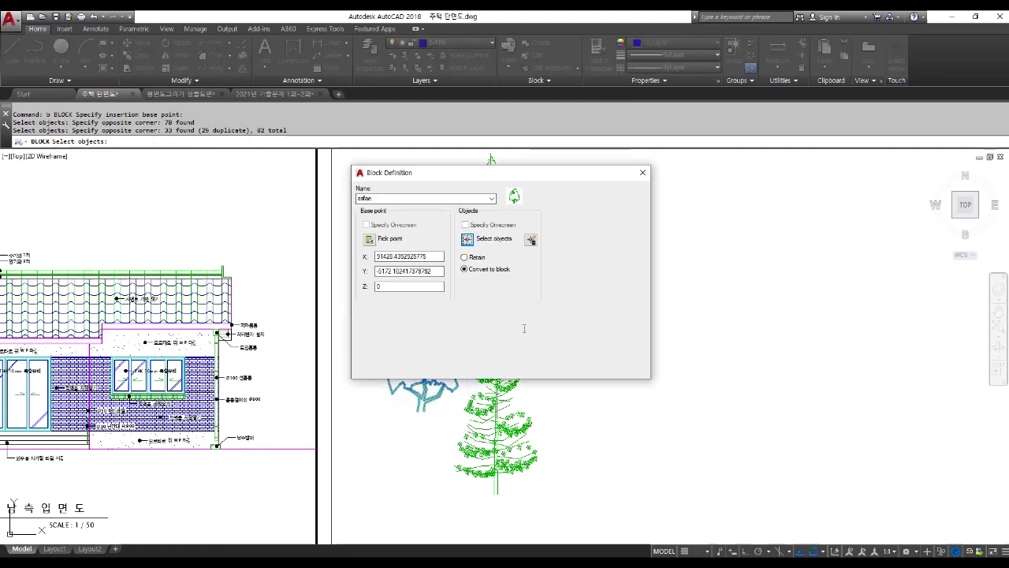
key(Return)
- Begin a block definition for the conifer, with its base point at the foot of the trunk
middle_drag(396, 347, 298, 251)
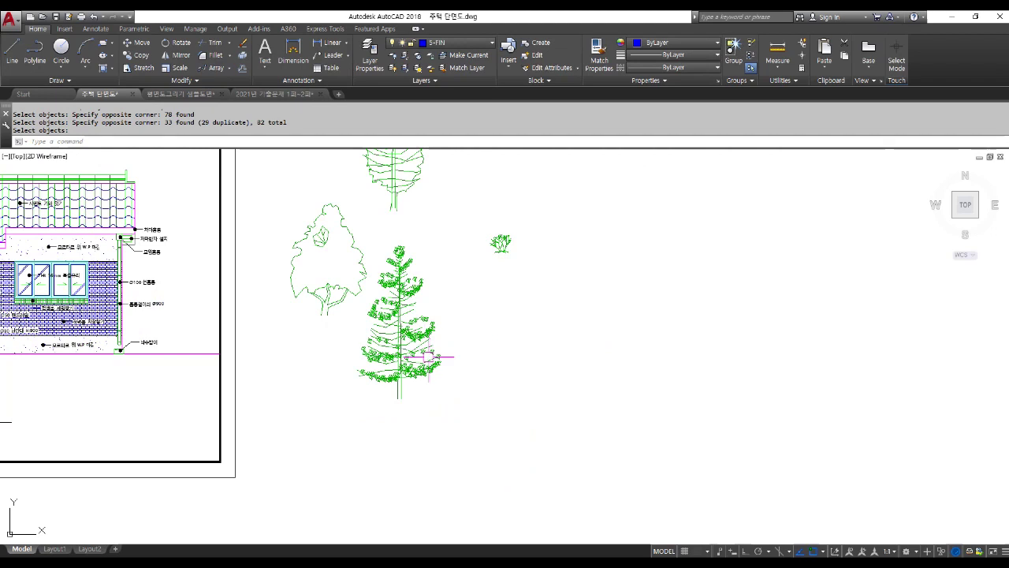
key(Return)
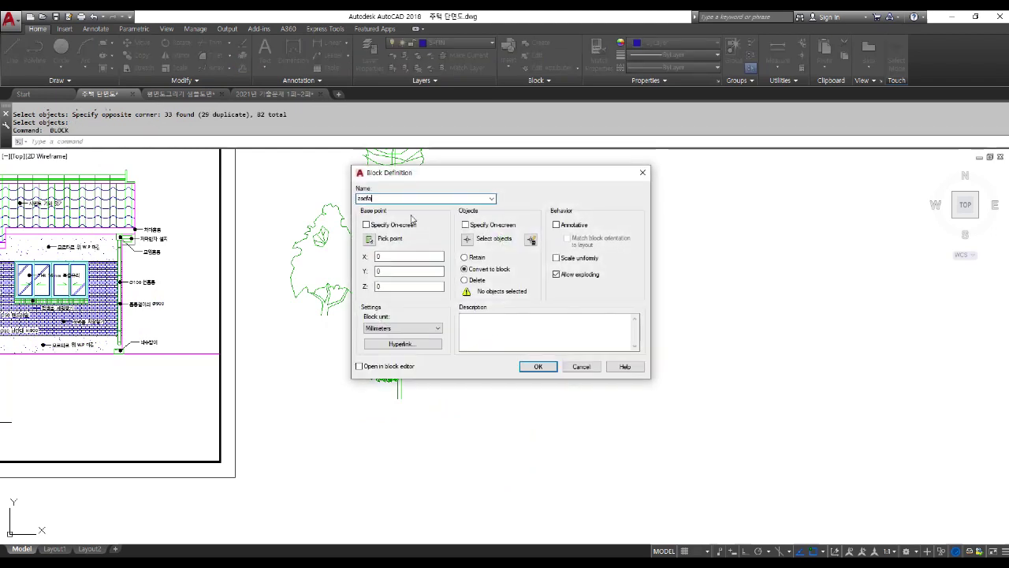
click(376, 238)
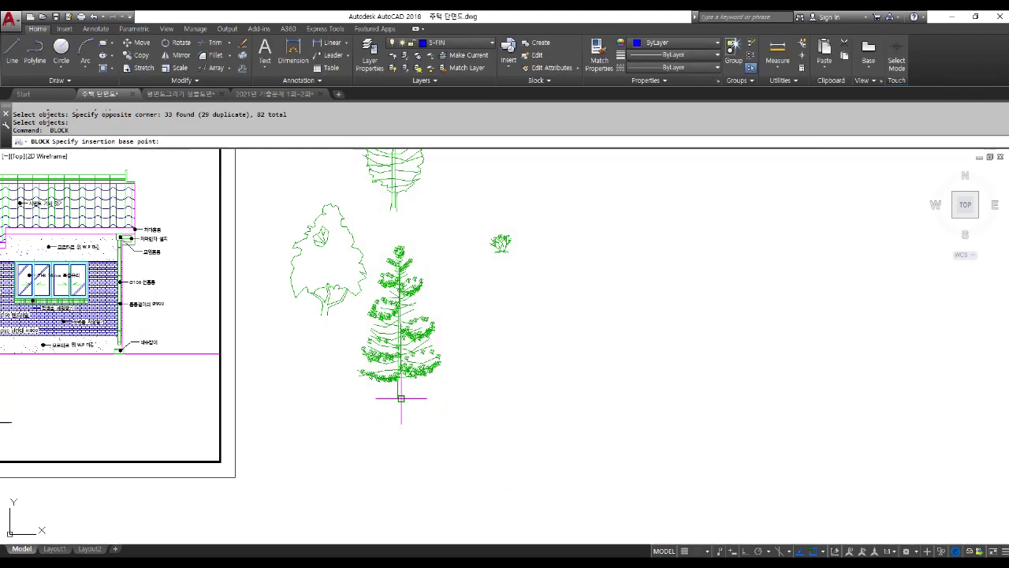
click(401, 396)
- Assign the conifer's trunk, branches and all its leaf clusters to the block and create it
click(467, 238)
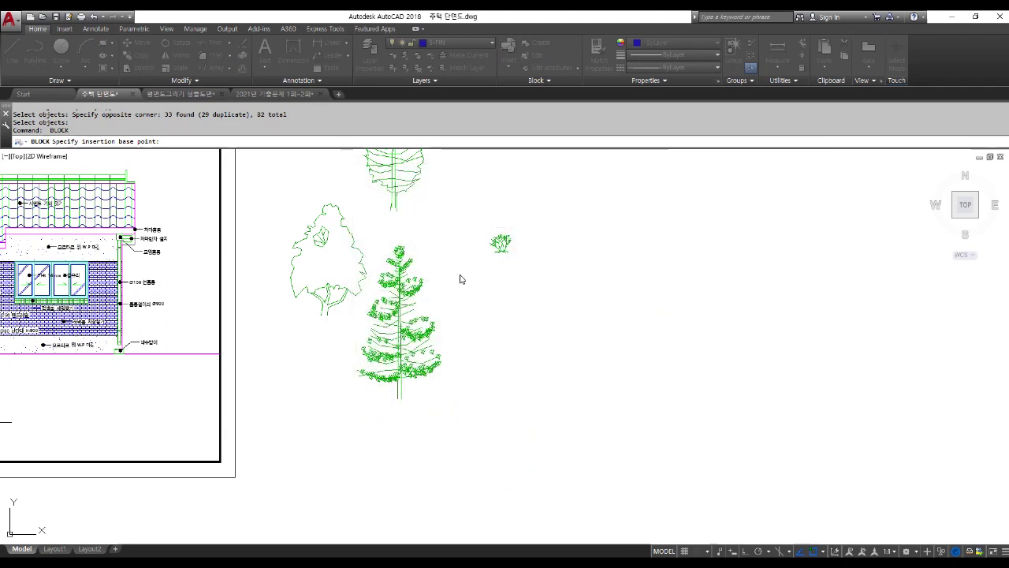
click(472, 438)
click(352, 213)
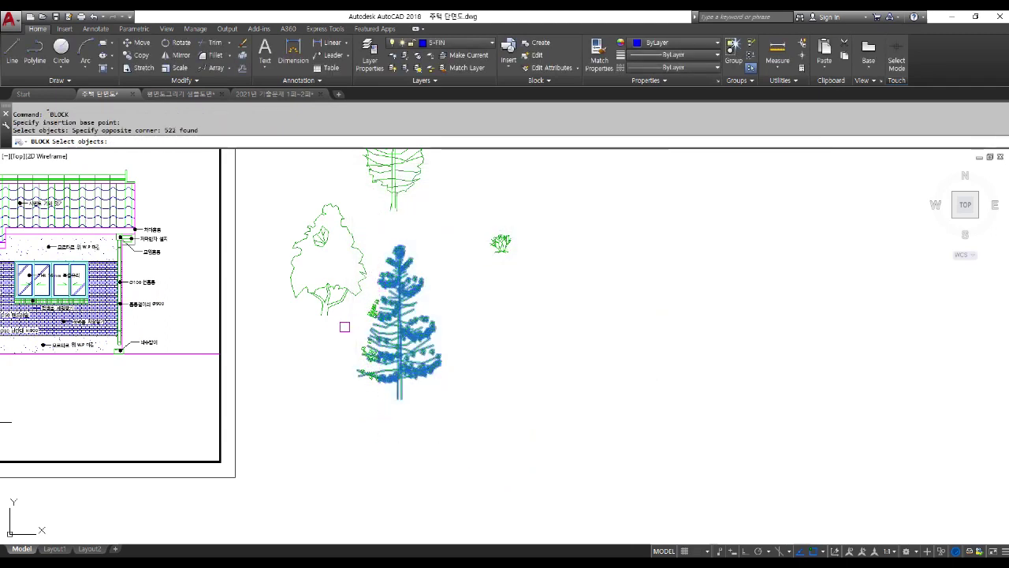
scroll(344, 308, up, 4)
click(356, 295)
click(492, 385)
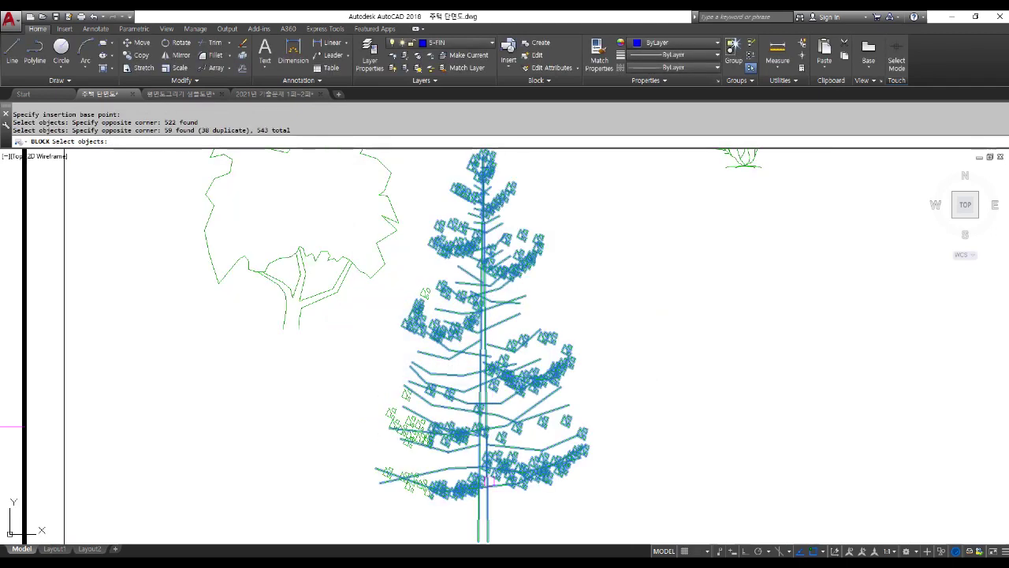
click(534, 513)
click(349, 371)
click(612, 327)
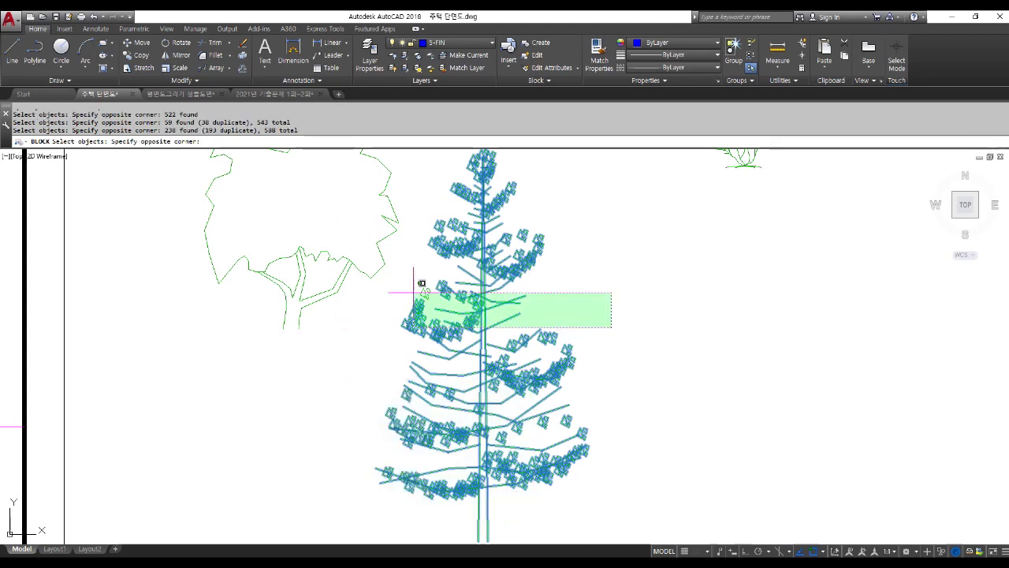
click(391, 272)
scroll(394, 270, down, 3)
key(Return)
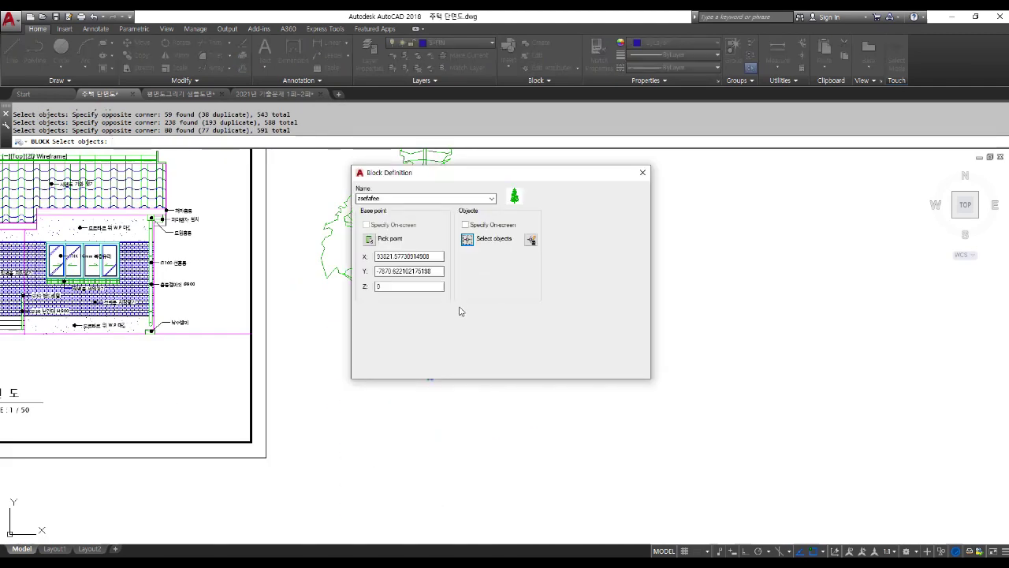
click(535, 367)
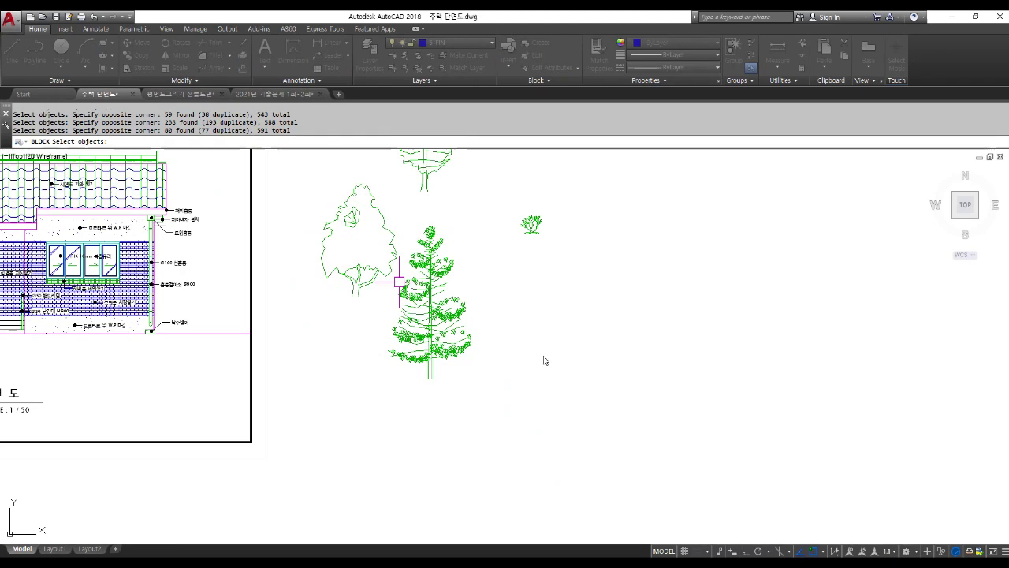
- Scale the three tree blocks beside the sheet together by a factor of 0.7
scroll(543, 355, down, 2)
key(Escape)
key(Escape)
key(Escape)
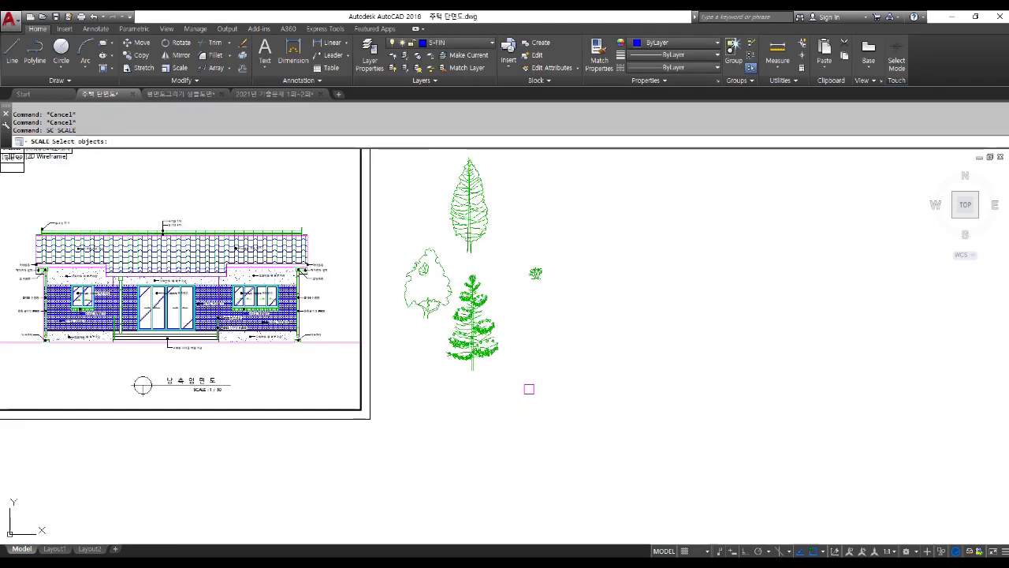
click(509, 359)
click(417, 150)
key(Return)
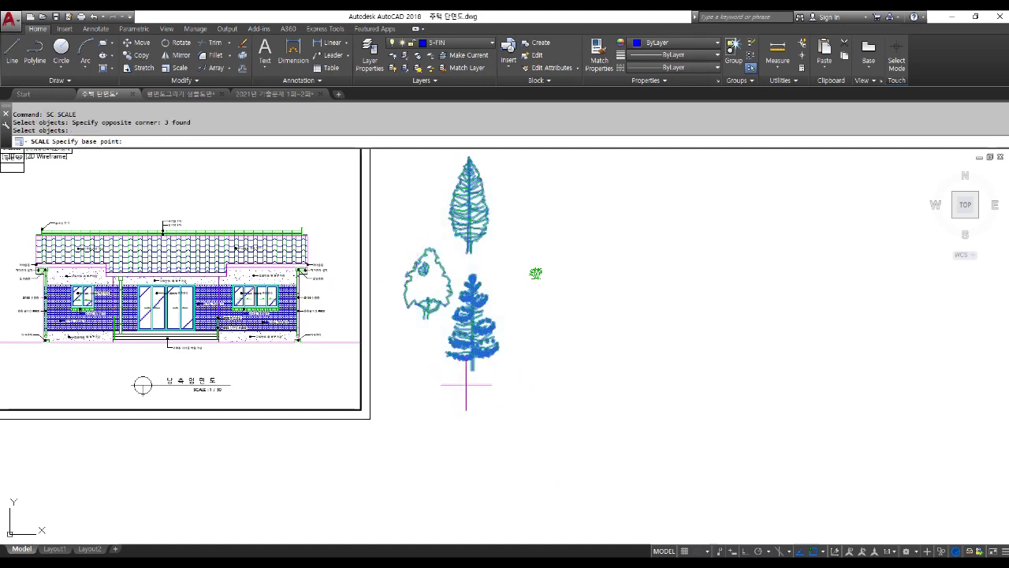
click(485, 356)
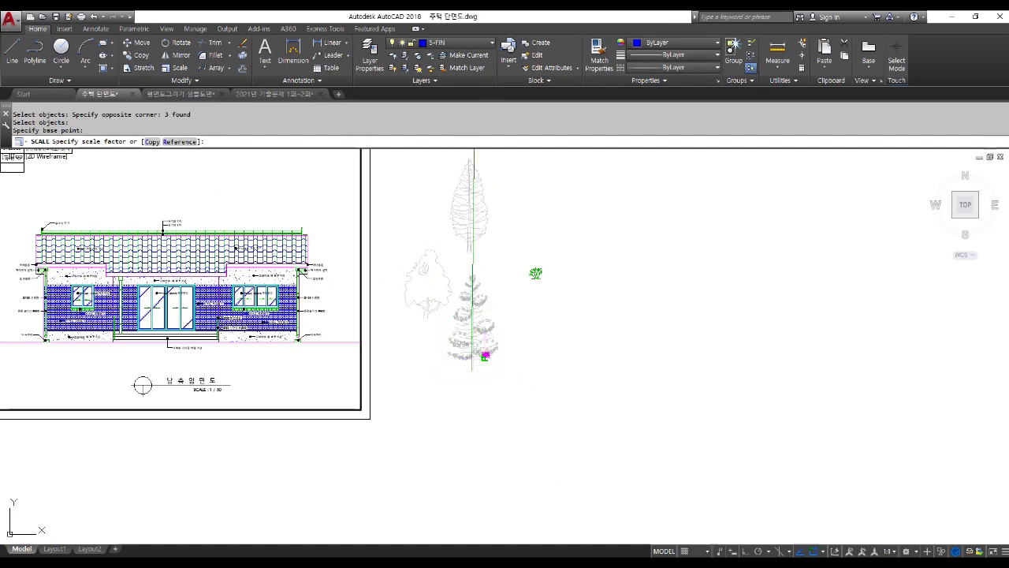
text(.7)
key(Return)
key(Escape)
- Move the conifer by its trunk's foot to the right end of the ground line at the sheet frame
text(m)
key(Return)
click(473, 335)
key(Return)
scroll(477, 374, up, 5)
click(474, 368)
scroll(474, 368, down, 4)
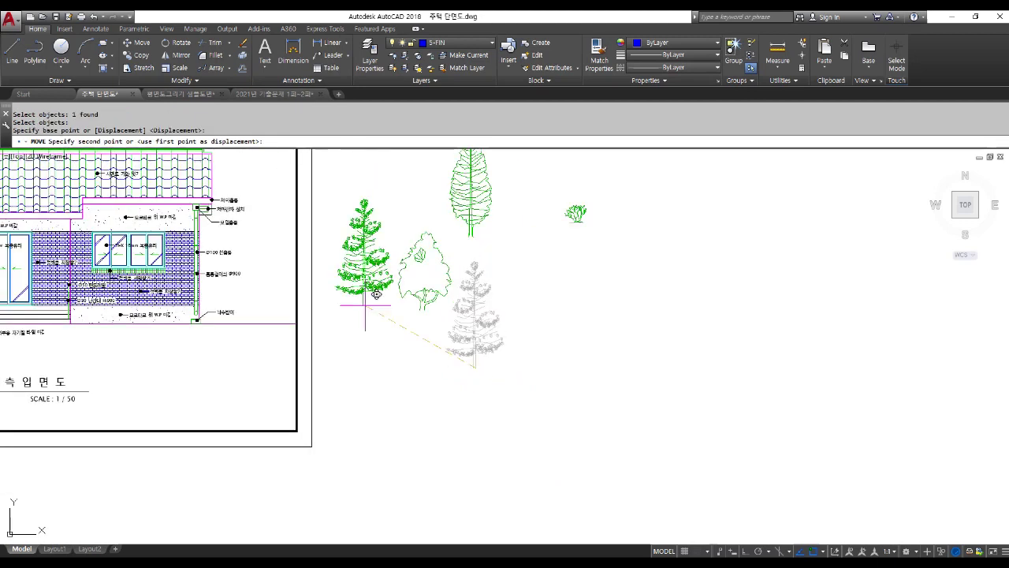
click(296, 314)
- Move the broadleaf tree onto the right end of the ground line, overlapping the conifer
key(Return)
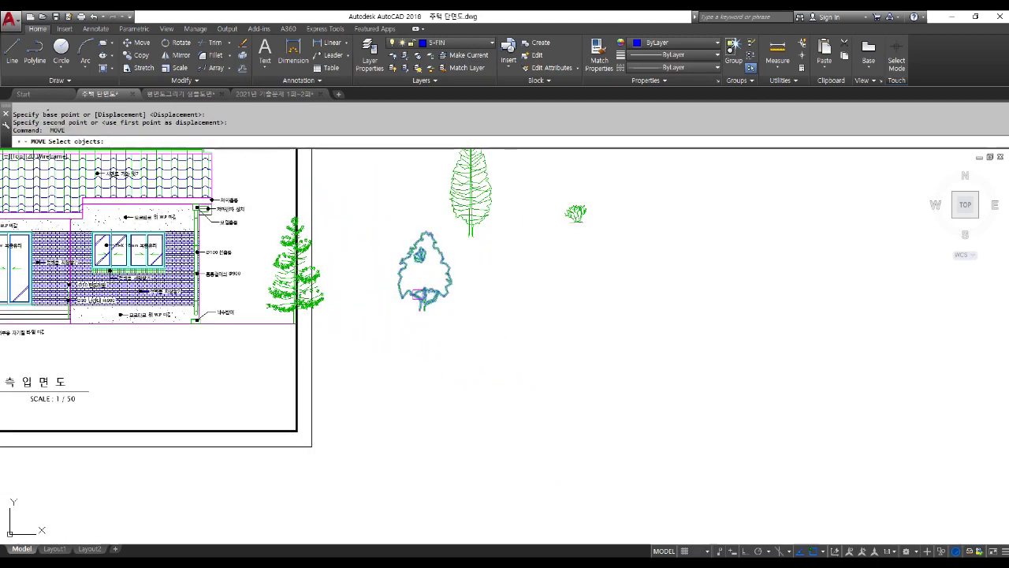
click(415, 295)
key(Return)
click(424, 309)
click(310, 310)
- Move the tall tree by its trunk's foot to the left end of the ground line at the sheet frame
key(Return)
click(462, 221)
key(Return)
click(470, 235)
scroll(471, 235, down, 5)
scroll(300, 271, up, 4)
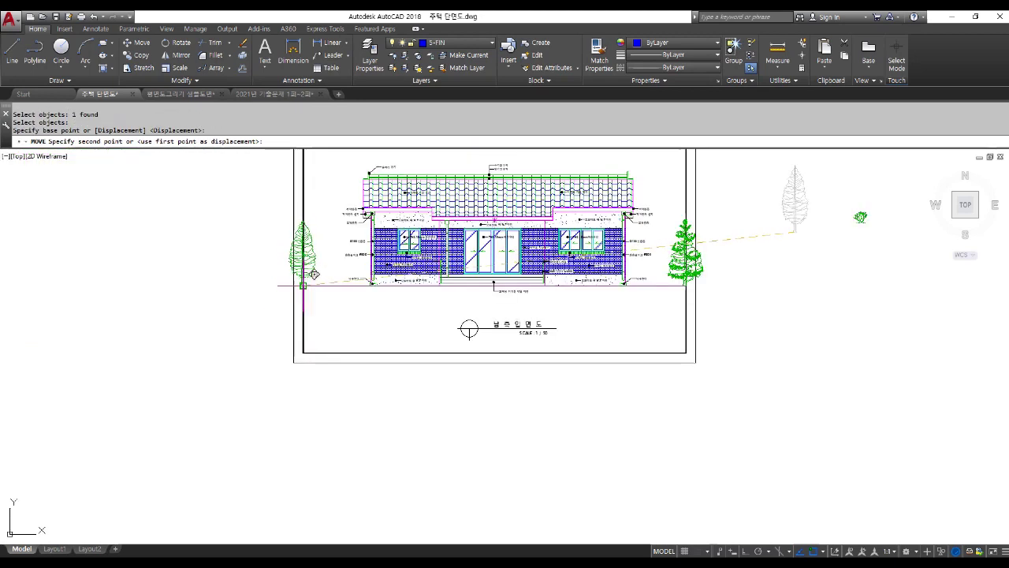
click(694, 275)
key(Return)
scroll(702, 246, up, 8)
key(Escape)
- Copy the broadleaf tree horizontally about 18,700 mm to the left, beside the tall tree, with Ortho on
text(co)
key(Return)
click(690, 228)
scroll(690, 230, down, 8)
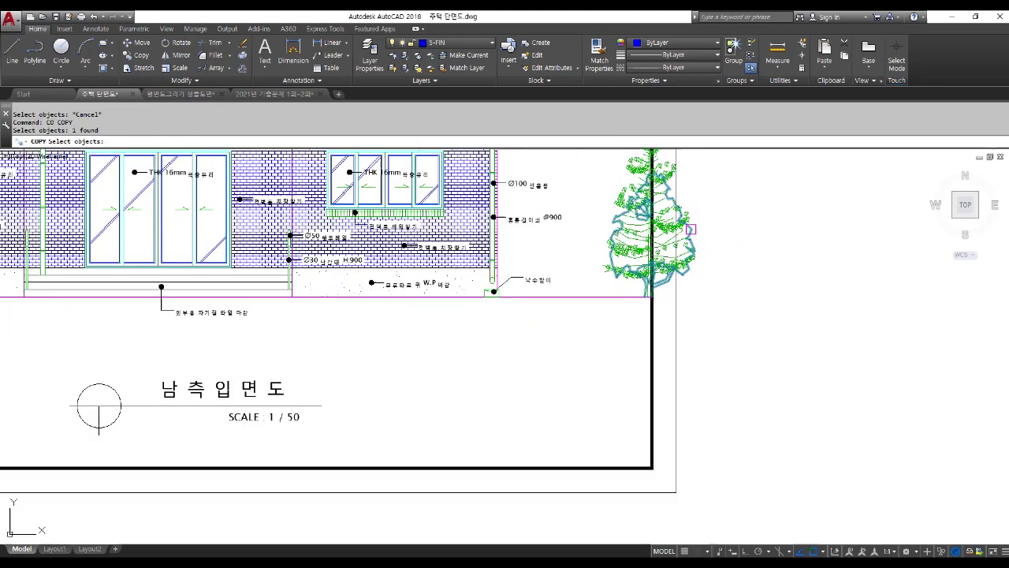
key(Return)
click(692, 387)
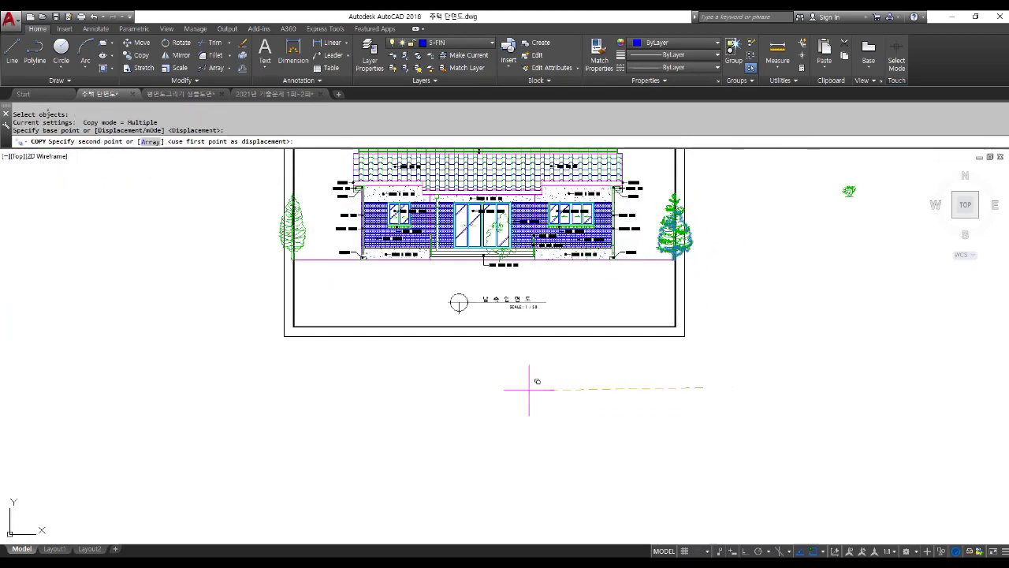
key(F8)
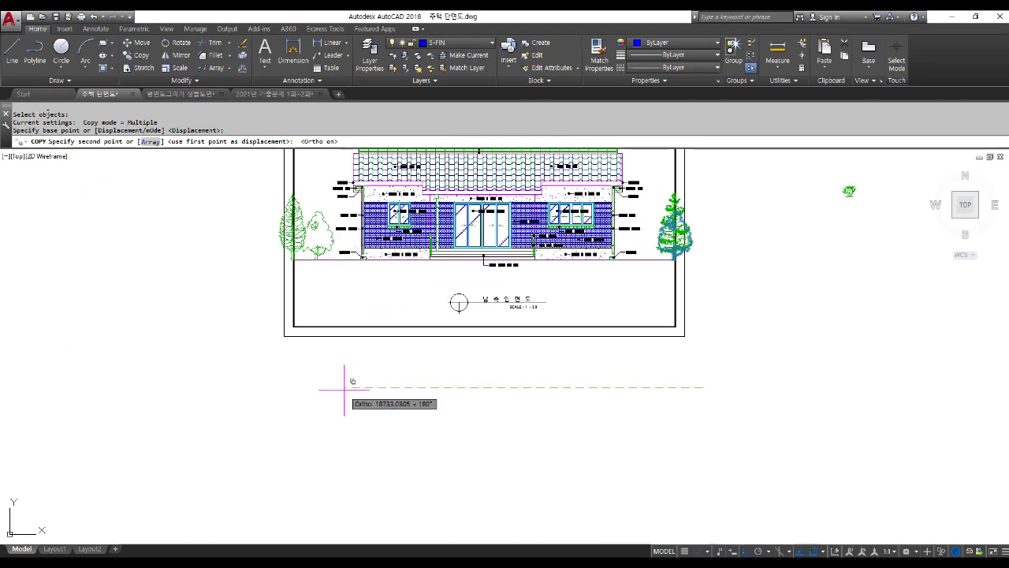
click(343, 386)
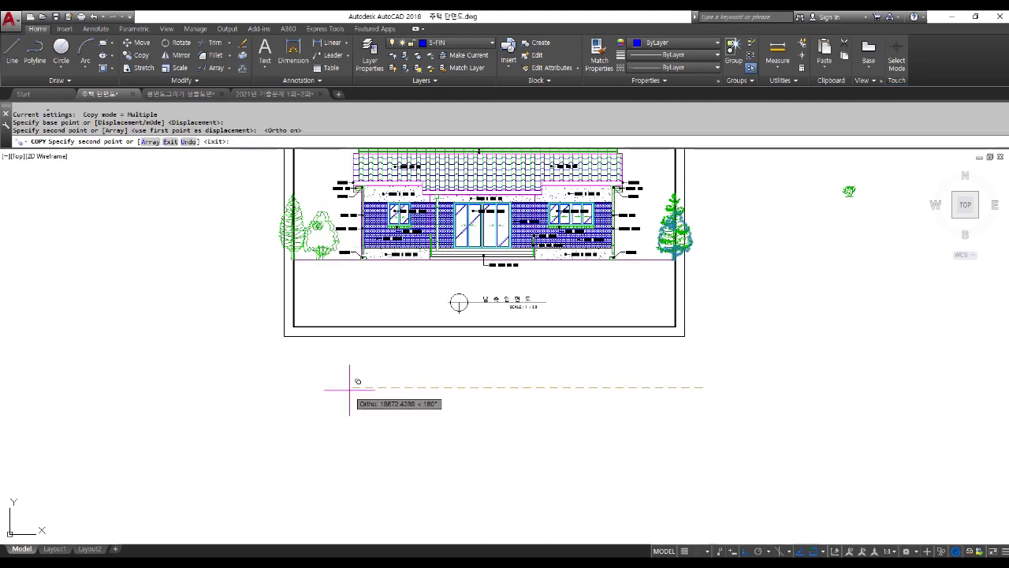
key(Return)
- Scale the left broadleaf tree by 0.7 about the foot of its trunk on the ground line
scroll(335, 227, up, 7)
text(sc)
key(Return)
click(326, 270)
key(Return)
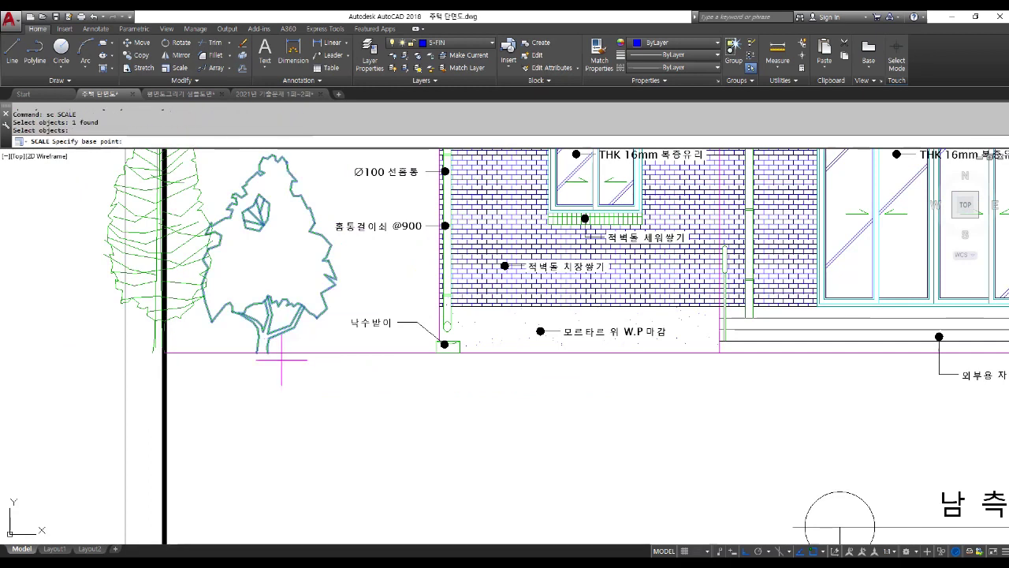
click(269, 353)
text(.7ㅐ)
key(Return)
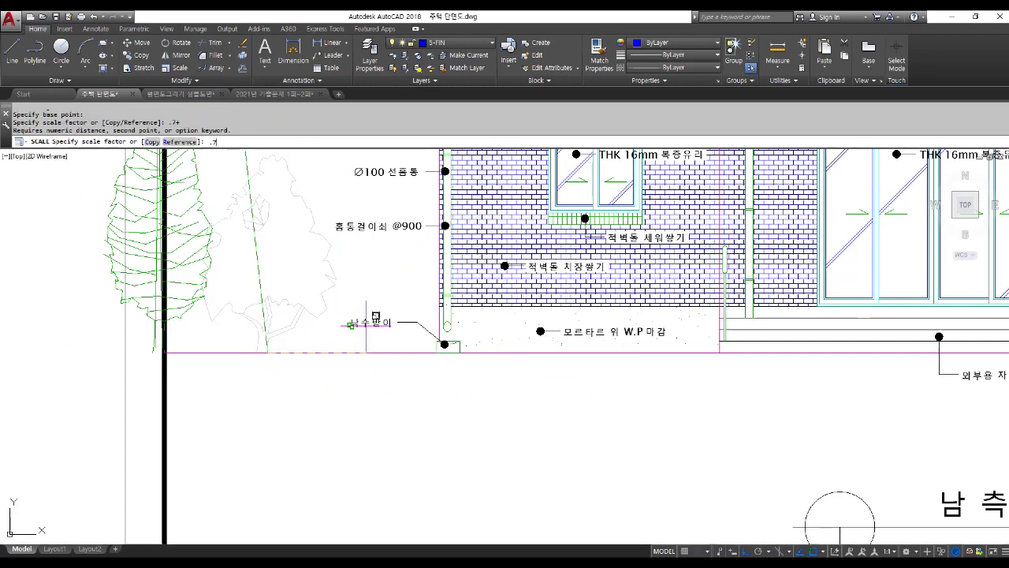
key(Escape)
key(Escape)
- Move the left broadleaf tree horizontally to the left, close to the inner edge of the sheet frame
text(m)
key(Return)
click(288, 293)
key(Return)
click(325, 410)
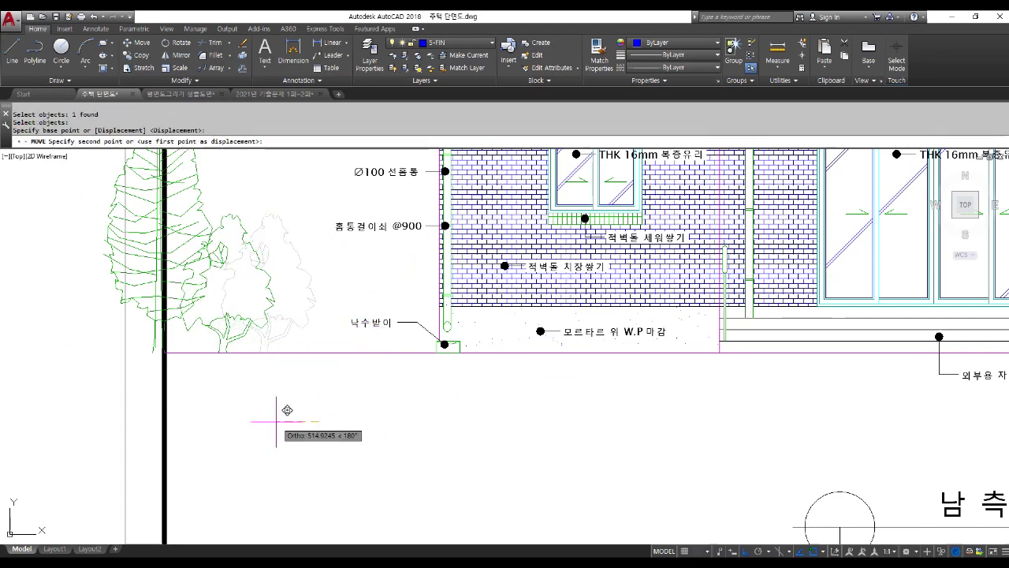
click(288, 407)
- Move the tall tree horizontally about 1,600 mm to the right, between the broadleaf tree and the house
key(Return)
click(202, 209)
key(Return)
click(308, 443)
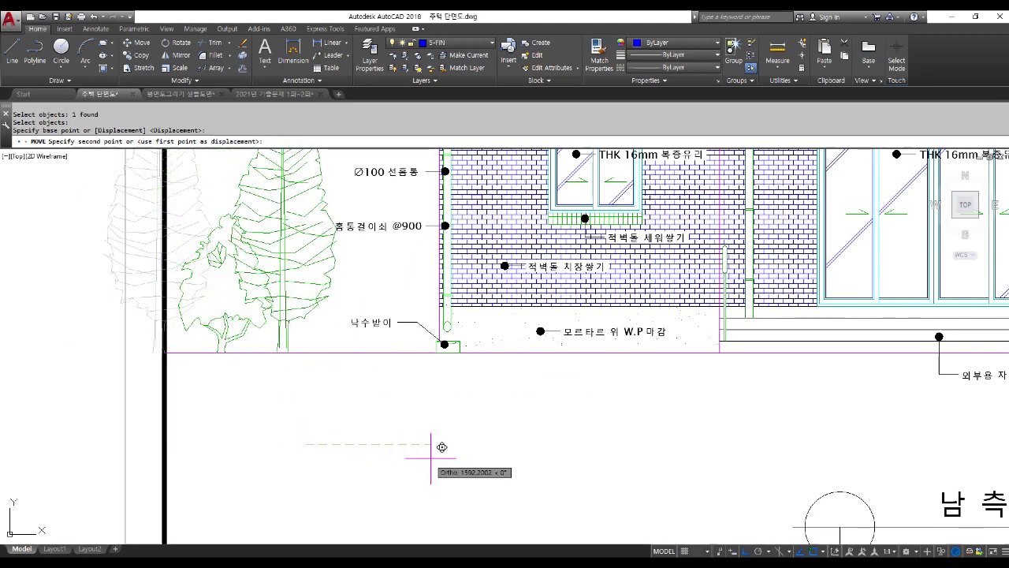
key(Escape)
key(Escape)
- Shift the left broadleaf tree and the tall tree together slightly left along the ground line
key(Return)
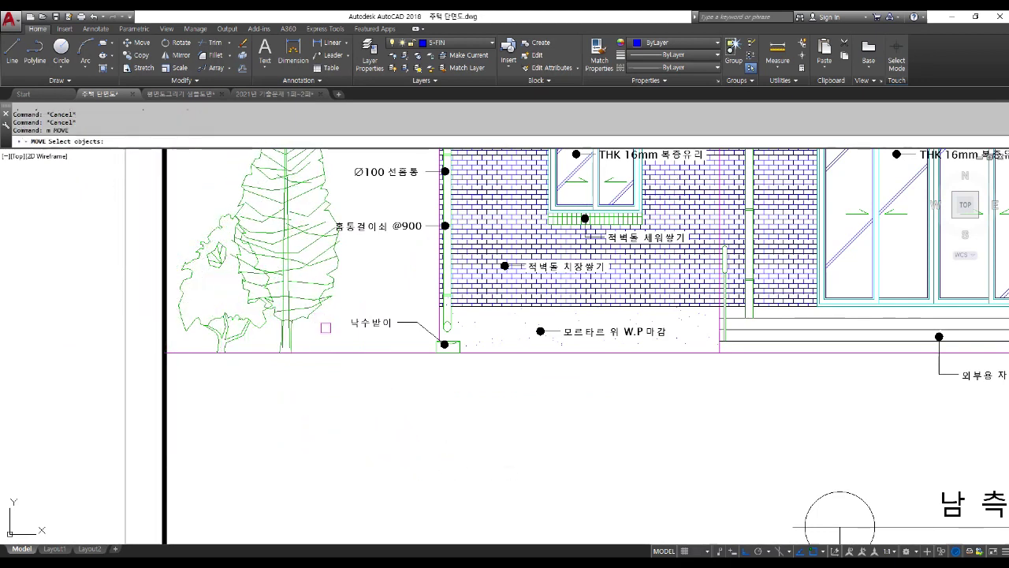
click(320, 323)
click(227, 334)
key(Return)
click(331, 423)
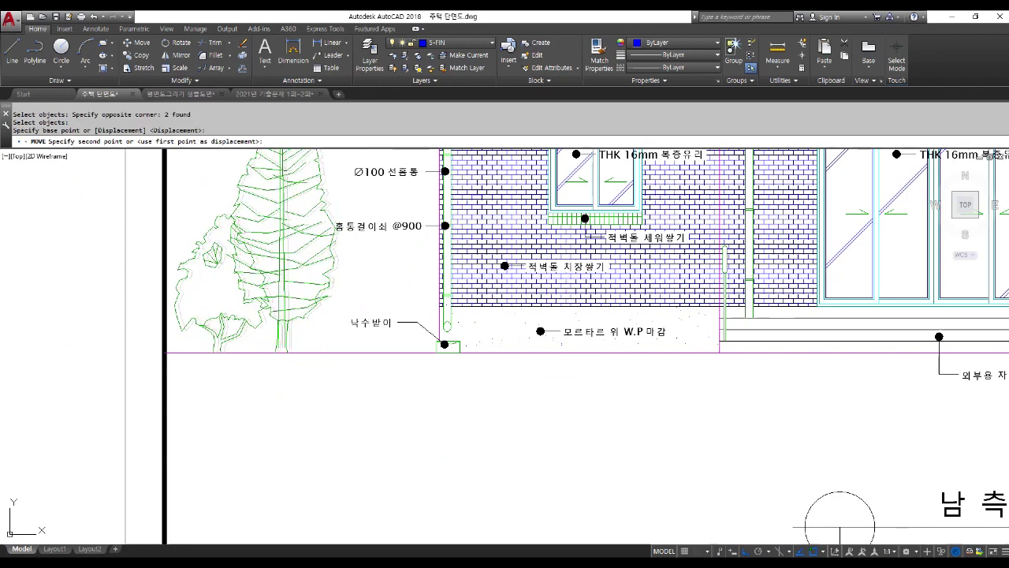
click(343, 423)
- Move the conifer horizontally to the left, off the frame line to a spot beside the house
scroll(339, 418, down, 6)
scroll(557, 382, up, 4)
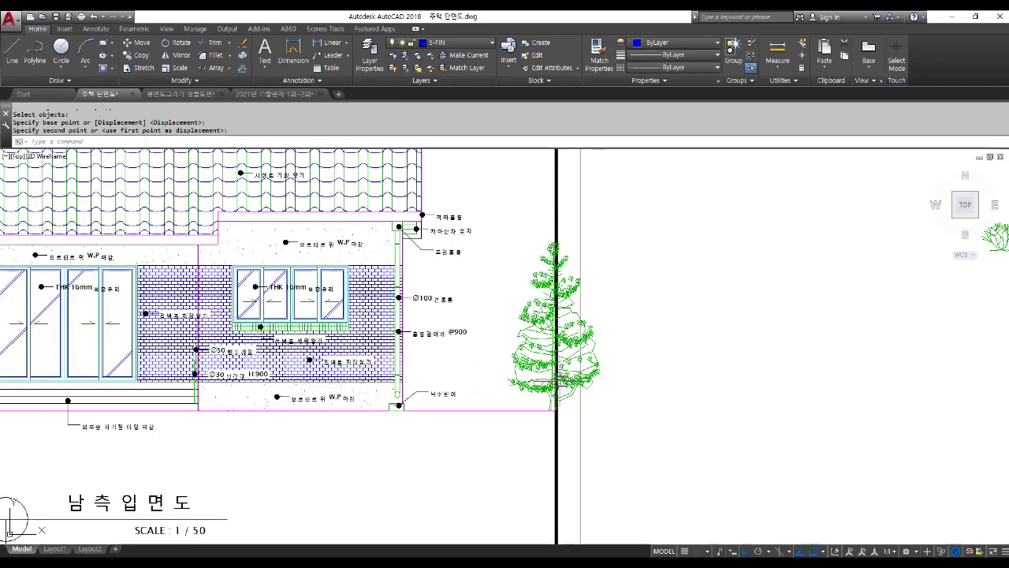
text(m)
key(Return)
click(555, 331)
key(Return)
click(803, 401)
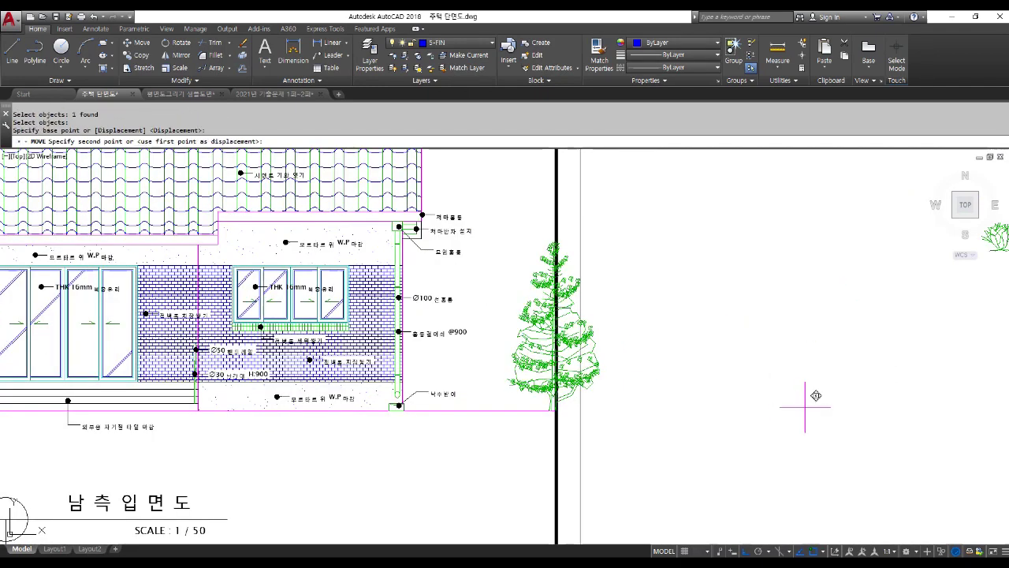
click(745, 415)
- Move the right broadleaf tree horizontally to the left so it sits inside the frame behind the conifer
key(Return)
click(539, 388)
key(Return)
click(785, 403)
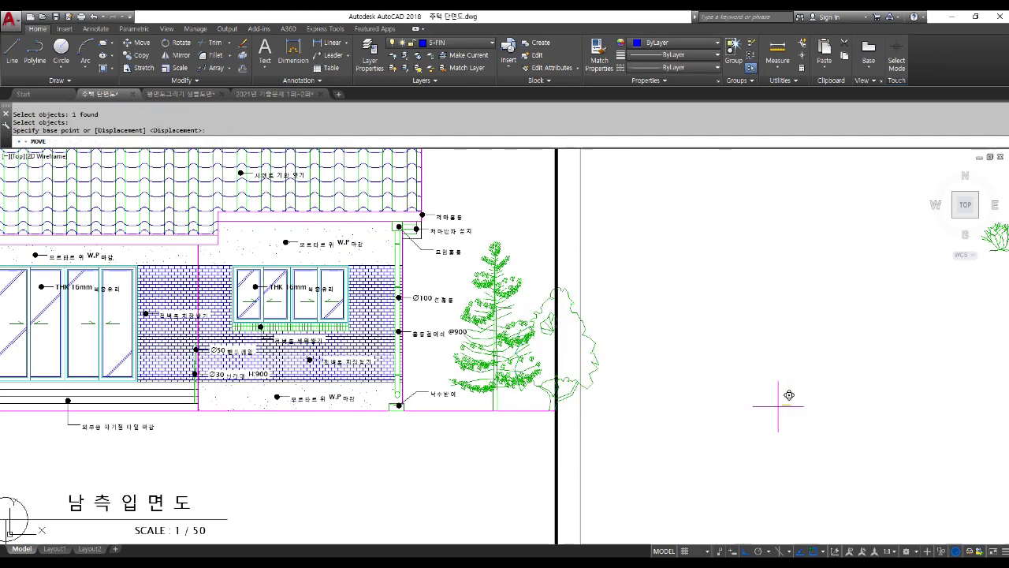
click(759, 392)
- Scale the conifer by 0.7 about the foot of its trunk
text(sc)
key(Return)
click(489, 400)
key(Return)
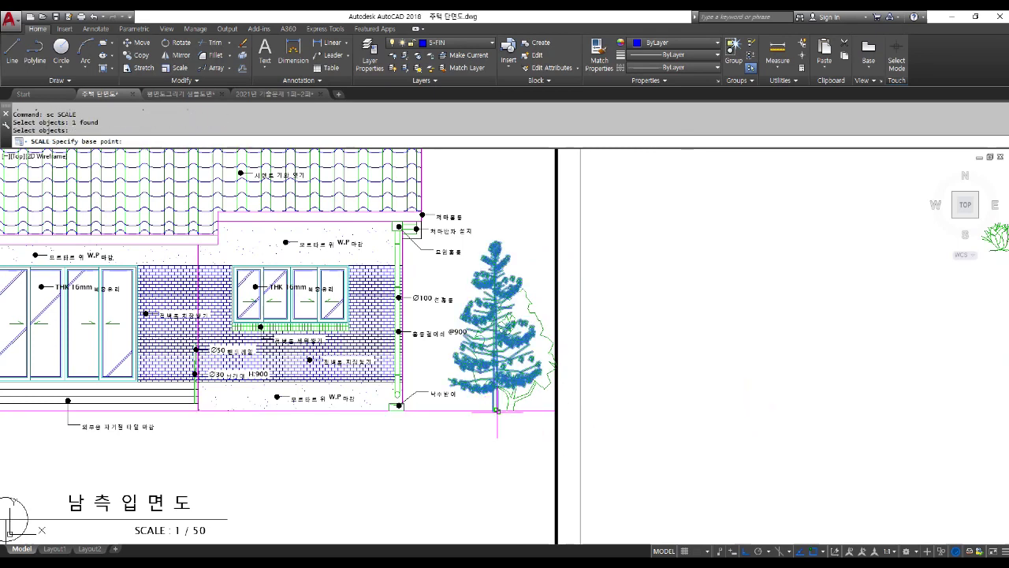
click(495, 407)
text(.7)
key(Return)
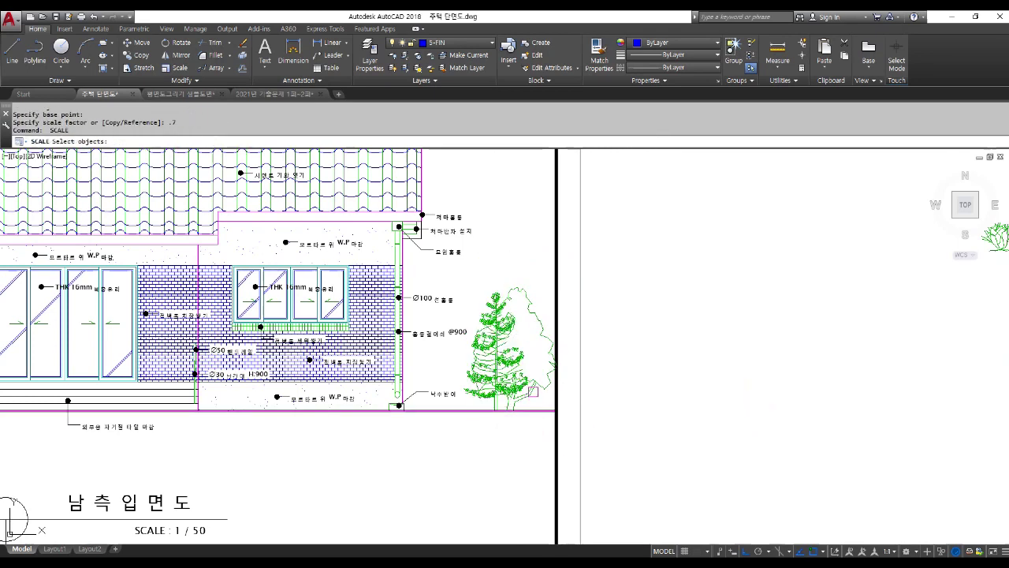
- Scale the right broadleaf tree by 0.7 about the foot of its trunk
key(Return)
click(544, 371)
key(Return)
click(514, 410)
text(.7)
key(Return)
key(Escape)
key(Escape)
- Move the conifer slightly left along the ground line, toward the house
text(m)
key(Return)
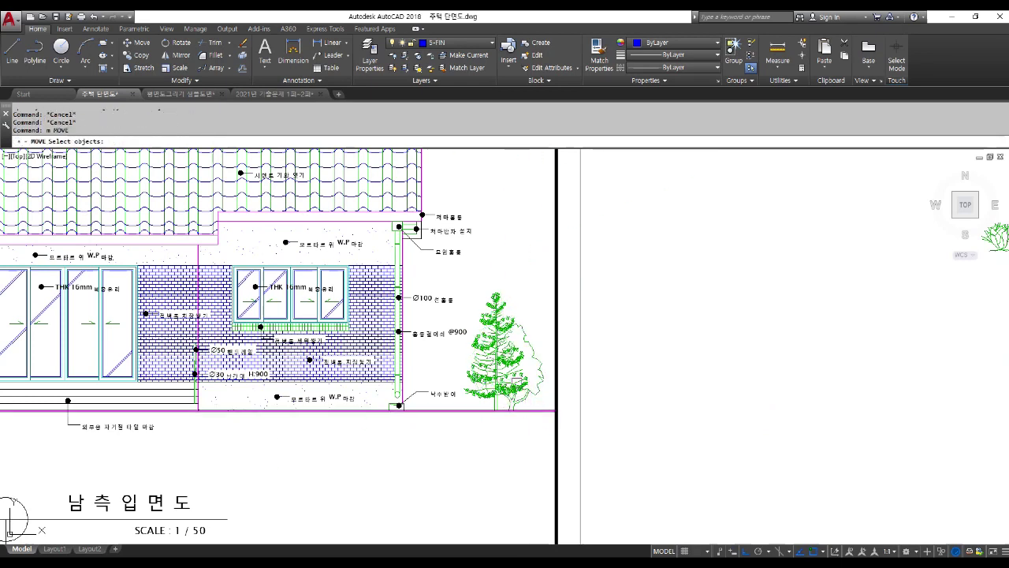
click(469, 395)
key(Return)
click(523, 444)
click(516, 411)
- Move the right broadleaf tree slightly right along the ground line, toward the sheet frame
key(Return)
click(521, 395)
key(Return)
click(495, 468)
click(505, 469)
scroll(506, 469, down, 4)
text(co)
key(Return)
click(698, 372)
scroll(694, 372, up, 4)
key(Return)
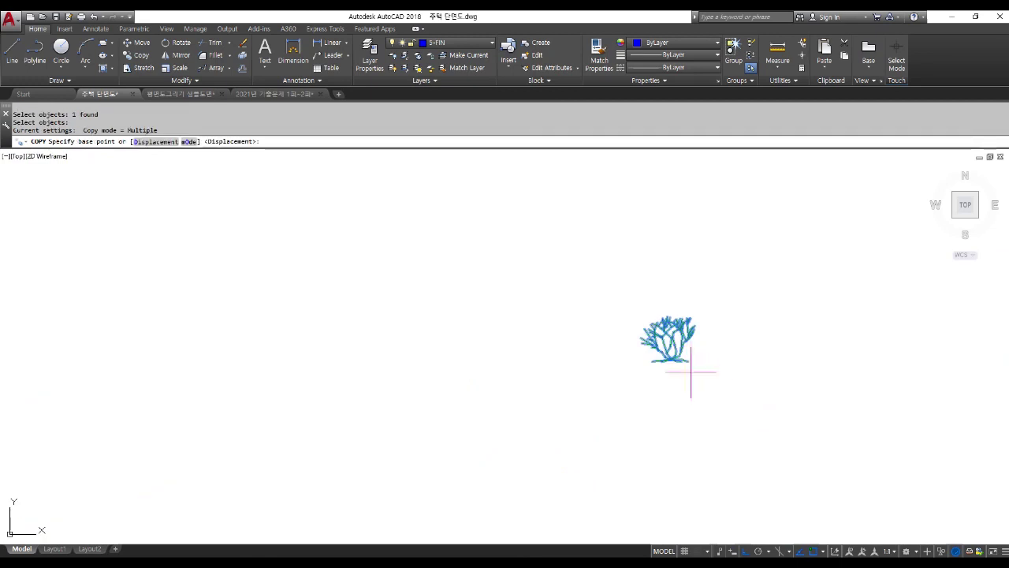
click(694, 361)
scroll(694, 355, down, 4)
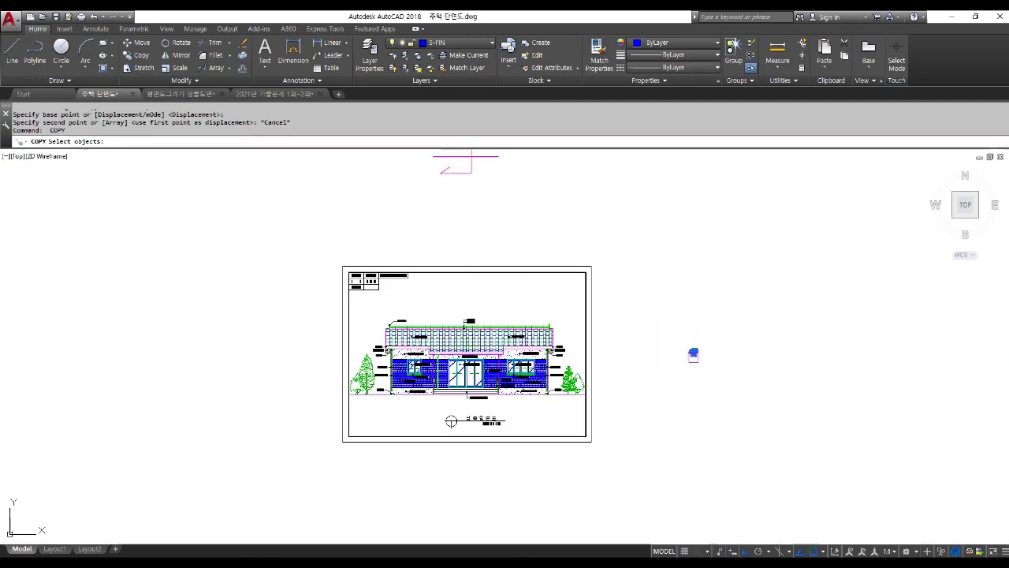
- Copy the shrub by its base onto the ground line, once at the right broadleaf tree and once at the tall tree's foot
scroll(694, 354, up, 4)
key(Return)
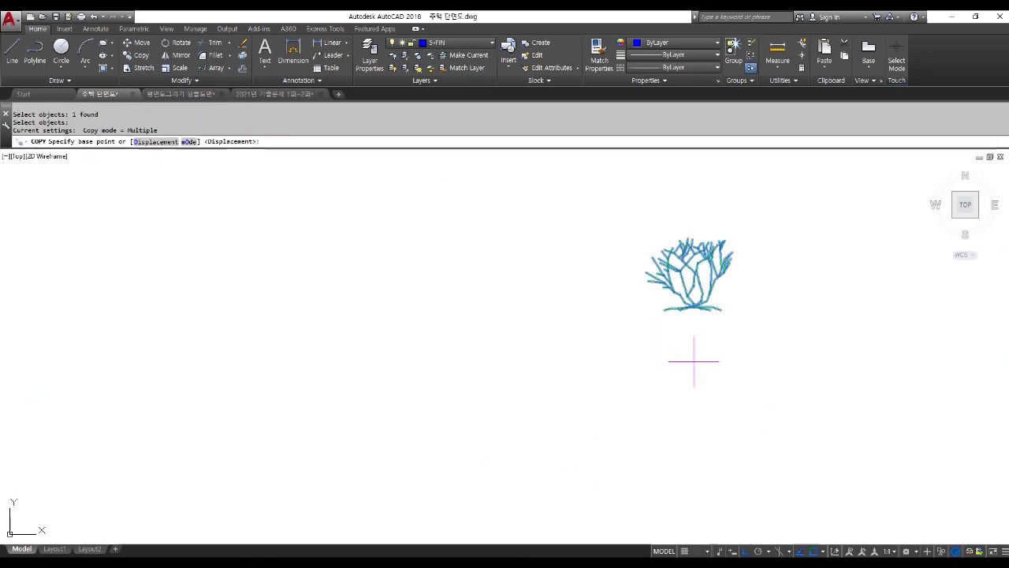
click(721, 310)
scroll(720, 310, down, 4)
scroll(391, 398, up, 2)
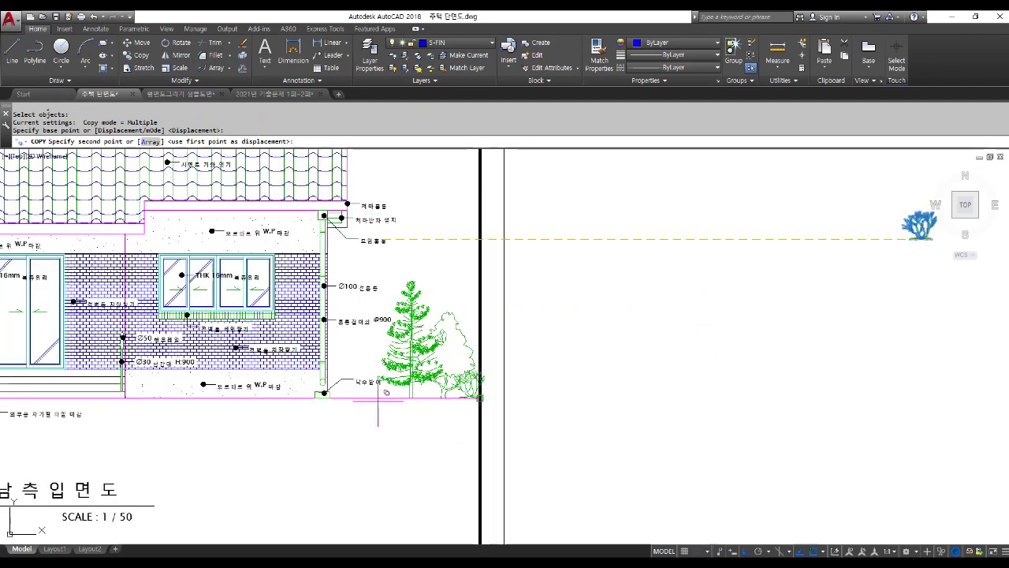
click(433, 398)
scroll(534, 383, down, 4)
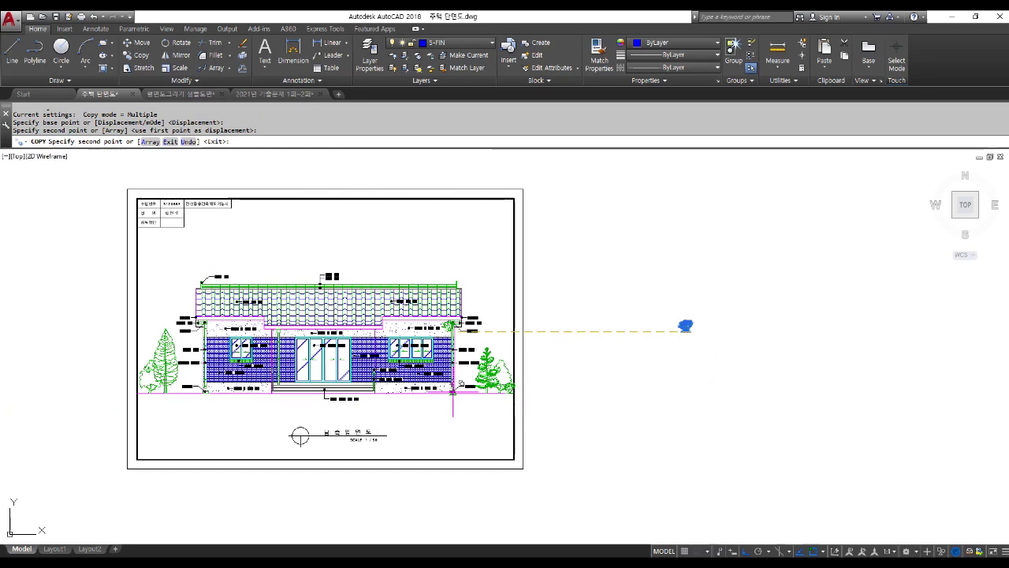
scroll(204, 399, up, 4)
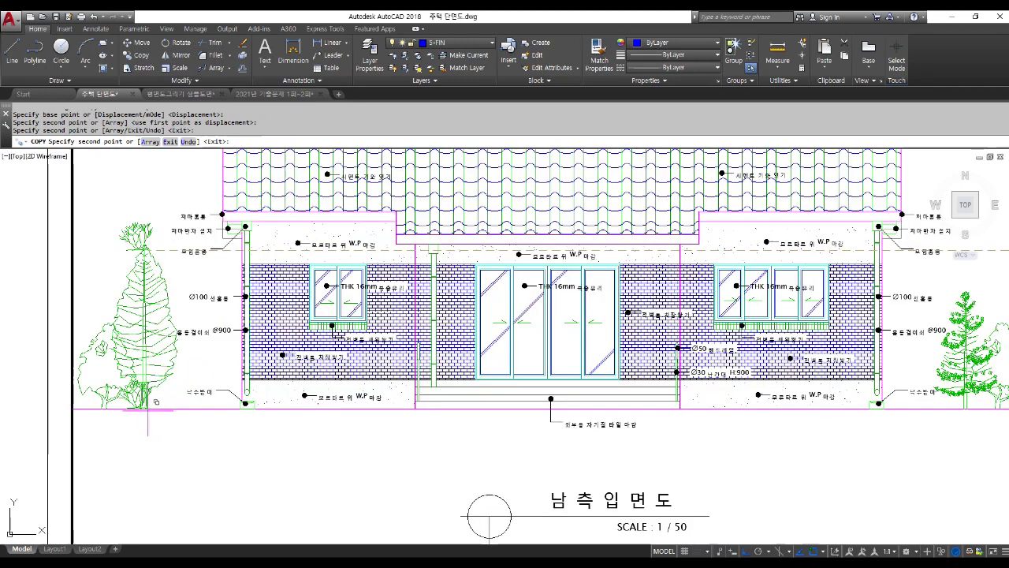
key(Escape)
key(Return)
key(Escape)
- Move the left shrub horizontally to the right, to the house side of the tall tree's trunk
text(m)
key(Return)
click(150, 394)
key(Return)
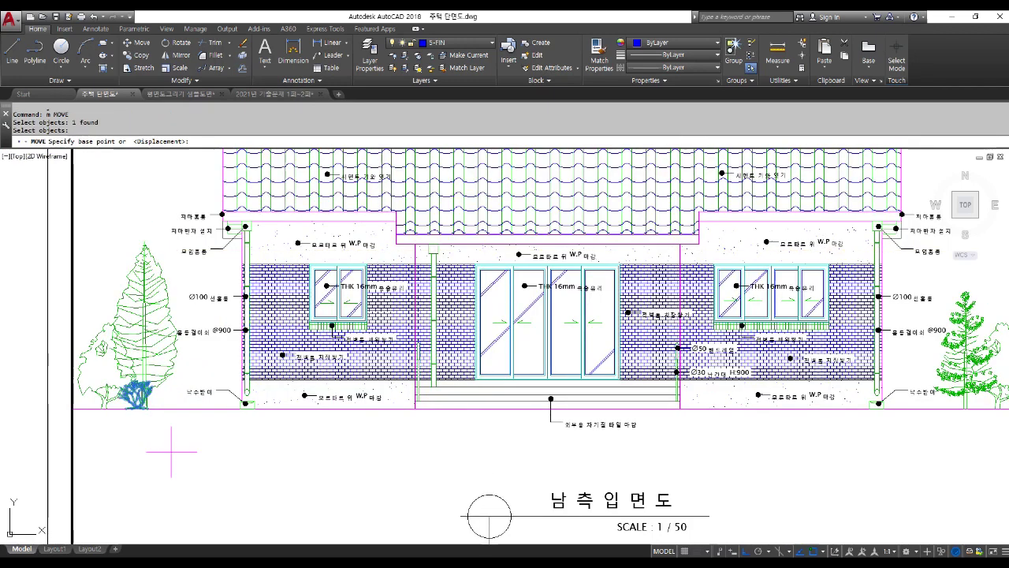
click(171, 452)
click(203, 455)
- Move the shrub at the right broadleaf tree horizontally left, to the house side of the conifer's trunk
scroll(197, 454, down, 4)
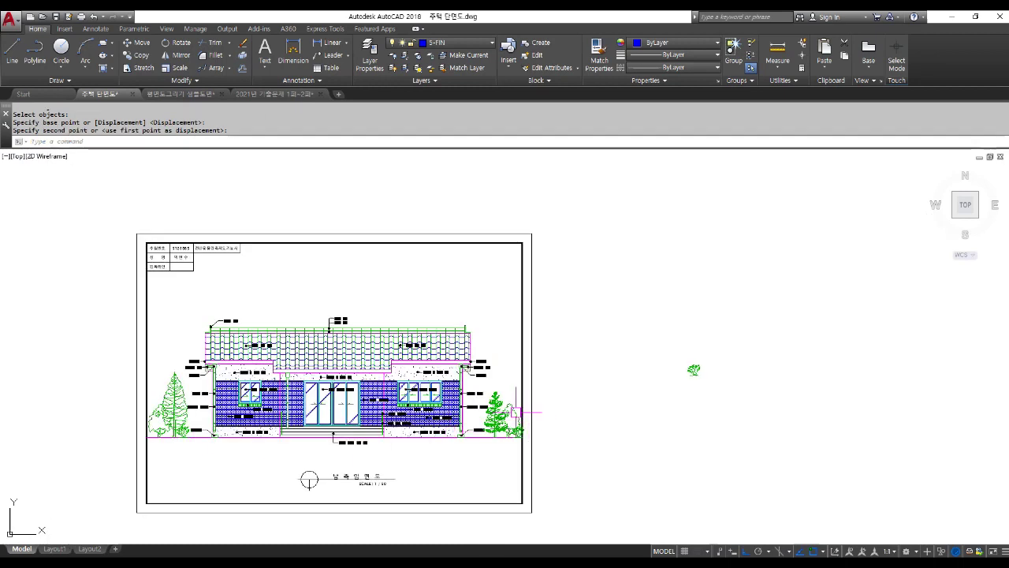
scroll(519, 438, up, 4)
key(Return)
click(513, 384)
key(Return)
click(497, 475)
click(471, 476)
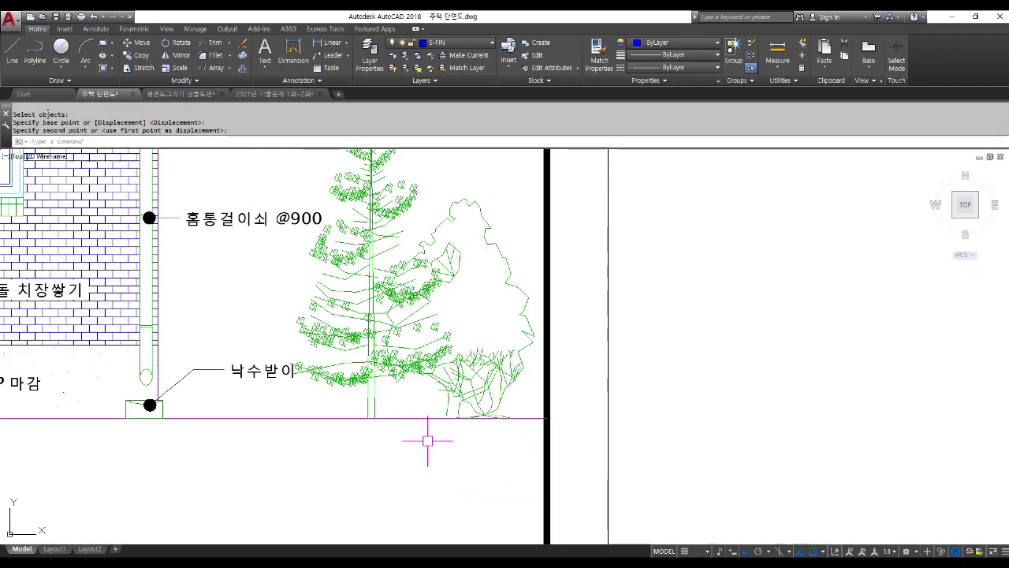
key(Return)
click(483, 403)
key(Return)
click(458, 481)
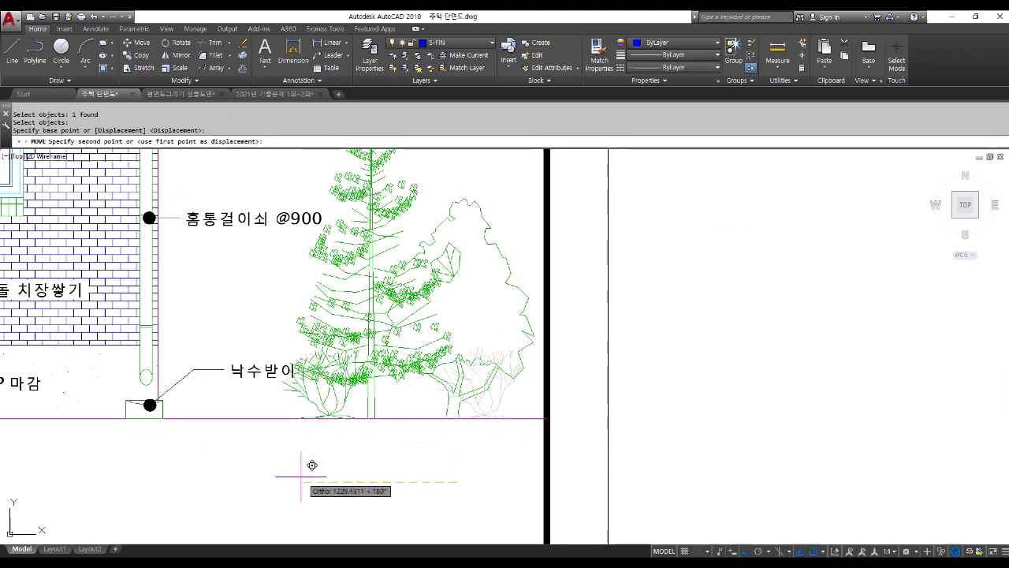
click(315, 466)
- Move the conifer slightly right along the ground line so it overlaps the broadleaf tree
key(Return)
click(401, 185)
key(Return)
click(407, 465)
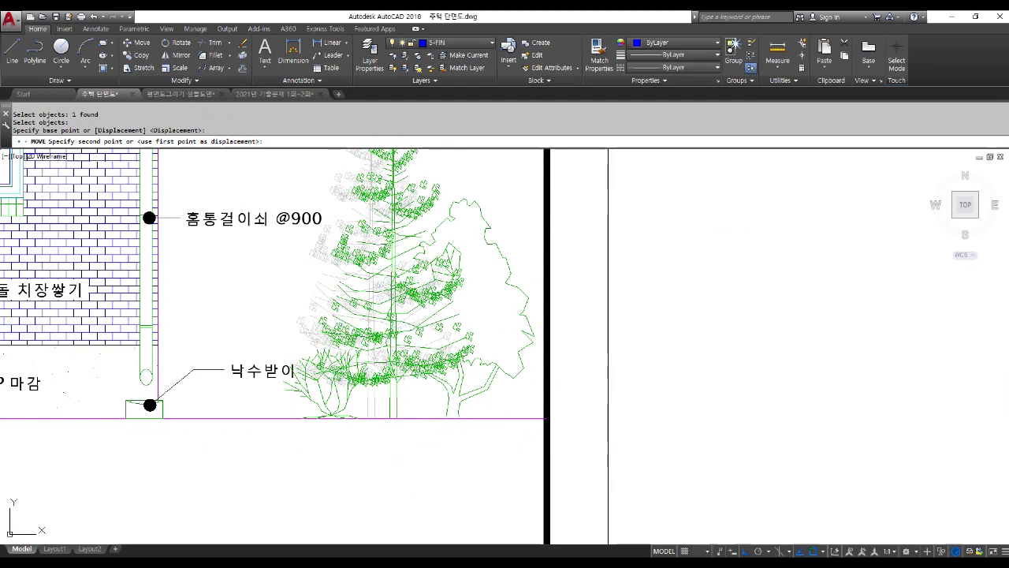
click(417, 464)
- Erase the leftover original shrub outside the sheet frame
scroll(544, 388, down, 5)
text(e)
key(Return)
click(714, 372)
click(647, 288)
key(Return)
key(Escape)
key(Escape)
key(Escape)
- Make layer 3-ETC current and draw a new tree's curved left trunk edge freehand beside the sheet frame, with Ortho and Osnap off
click(470, 42)
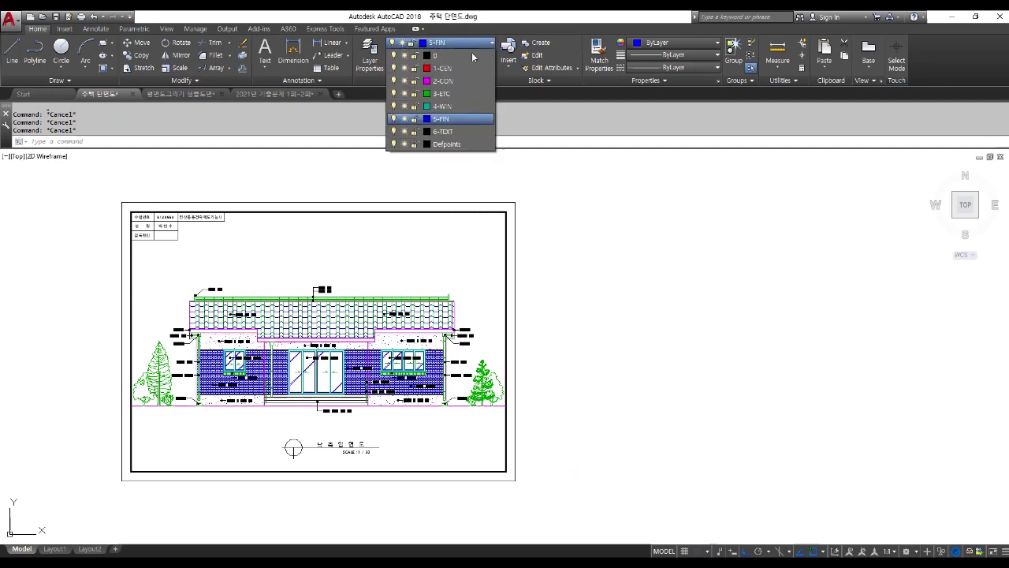
click(442, 93)
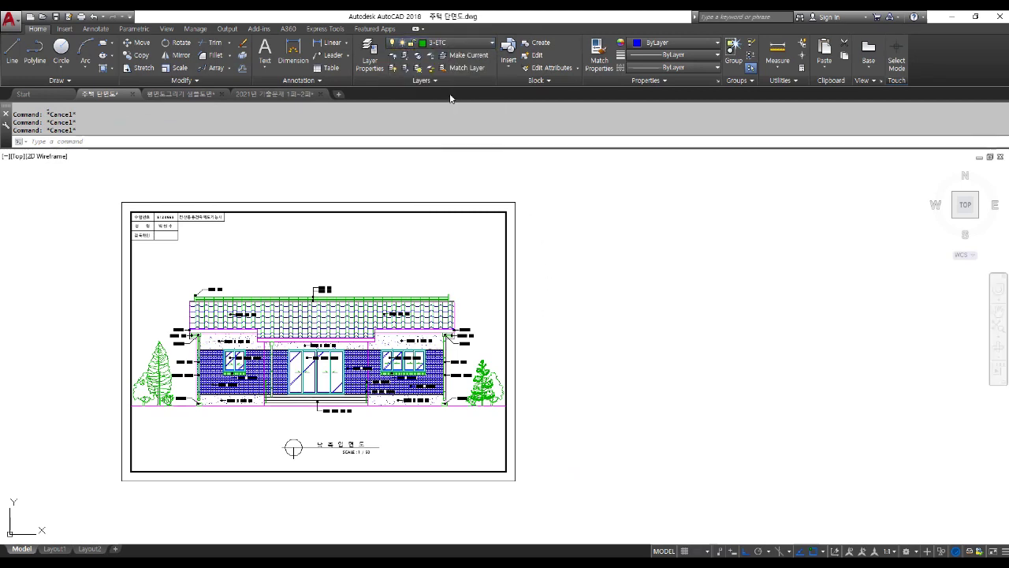
scroll(590, 388, up, 6)
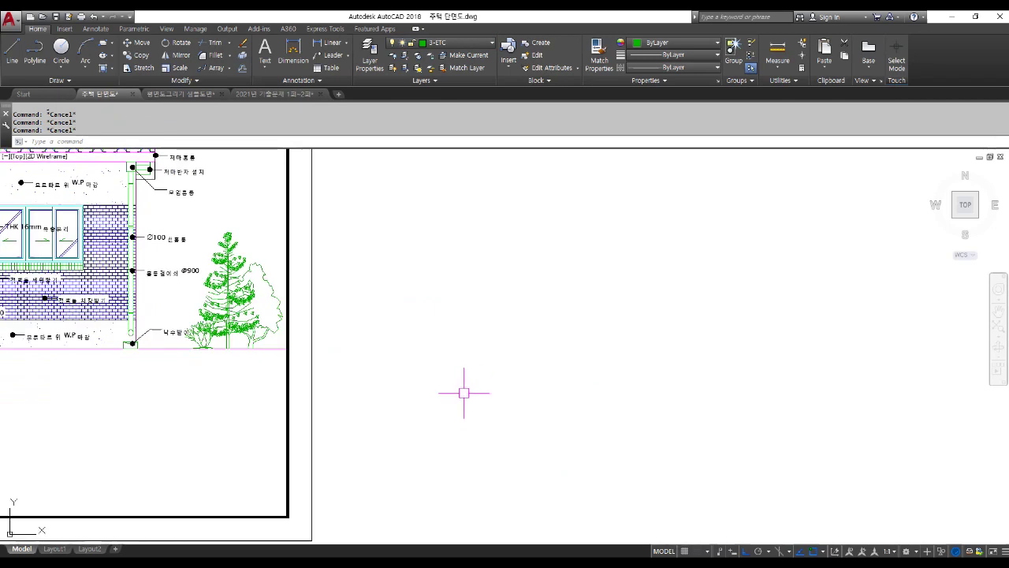
key(Return)
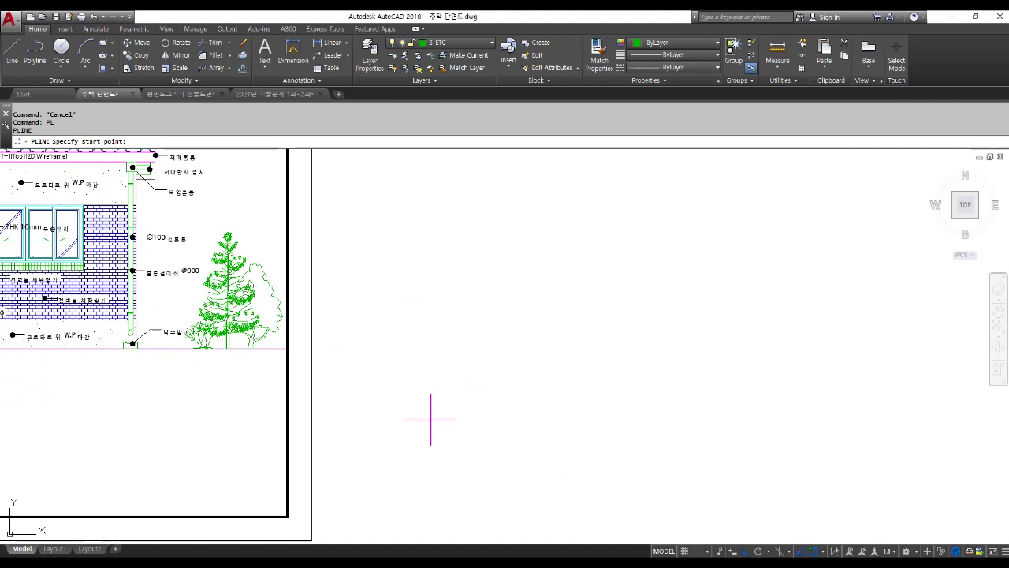
click(463, 411)
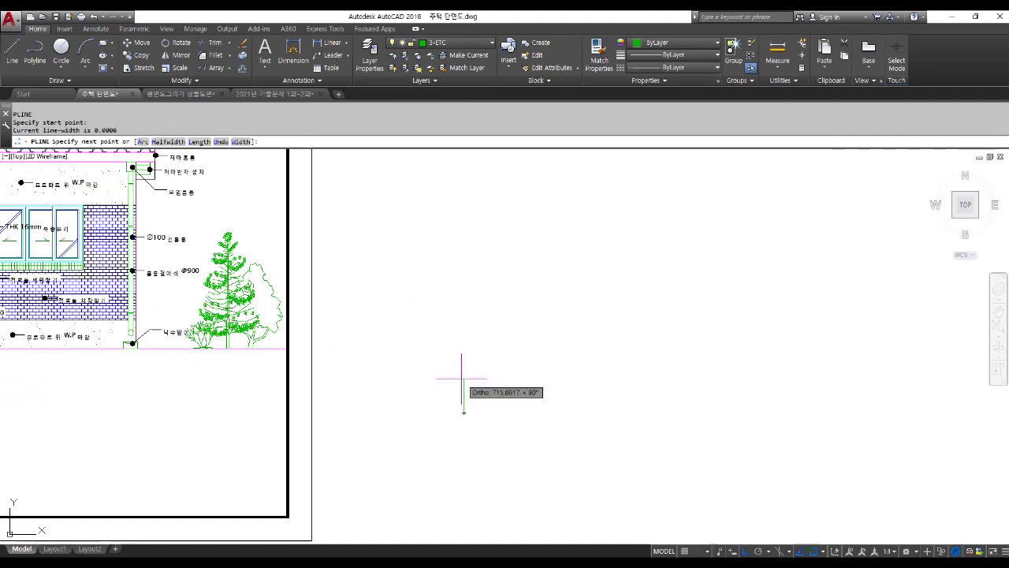
key(F8)
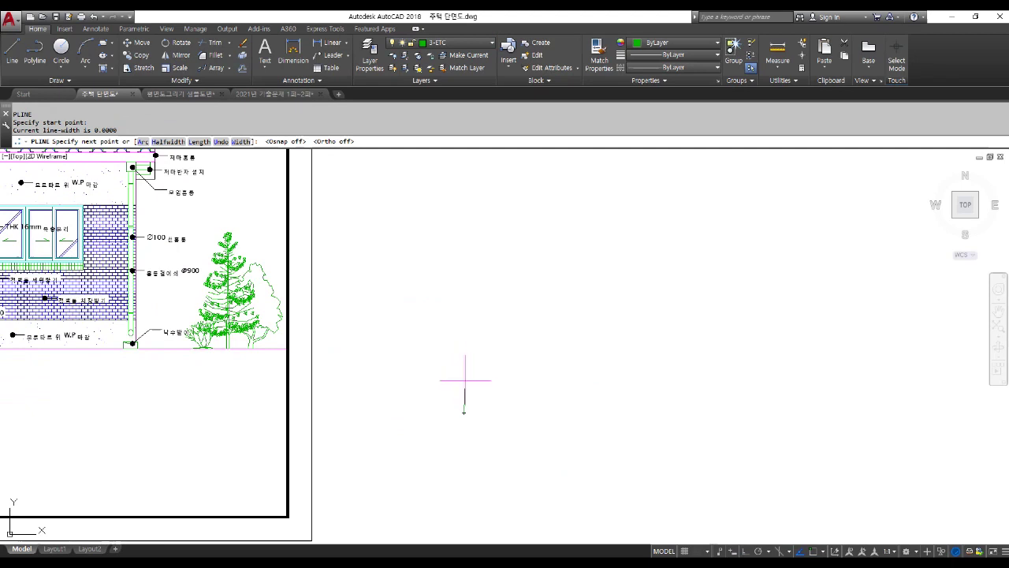
click(465, 378)
click(462, 359)
click(462, 327)
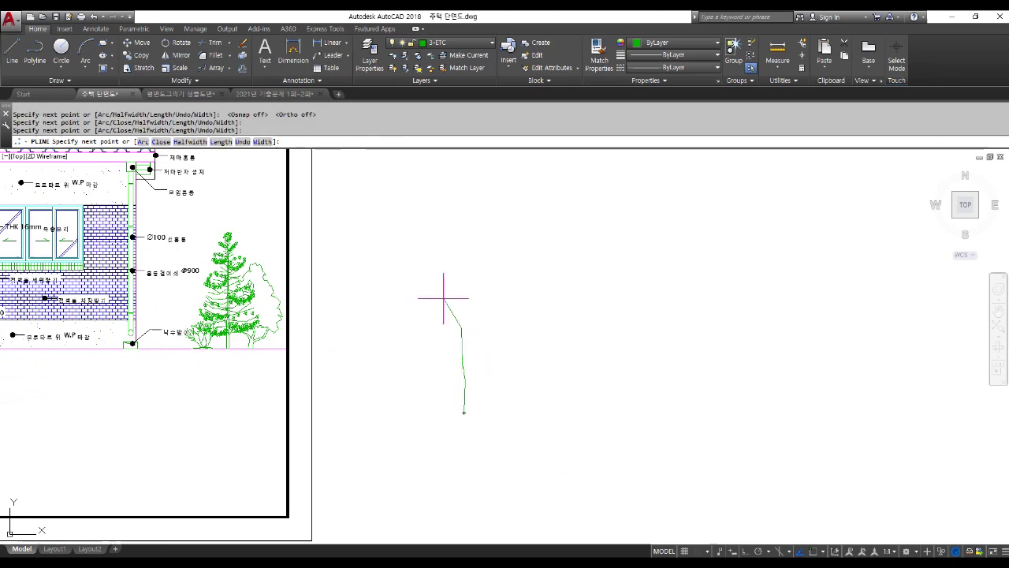
click(447, 273)
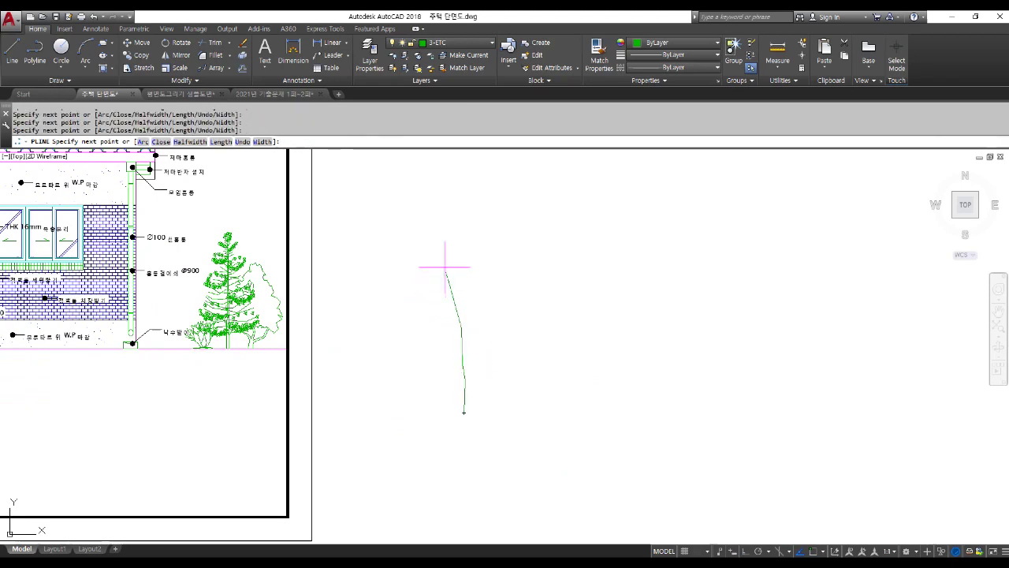
click(424, 231)
key(Return)
- Draw a second polyline from the branch tip down to the trunk's foot, beside the left trunk edge
key(Return)
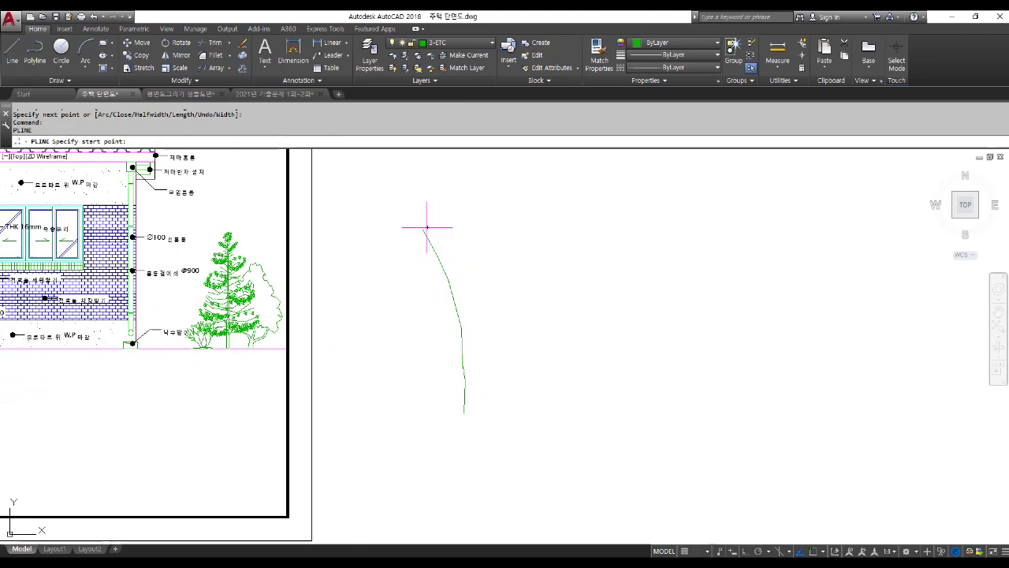
click(427, 227)
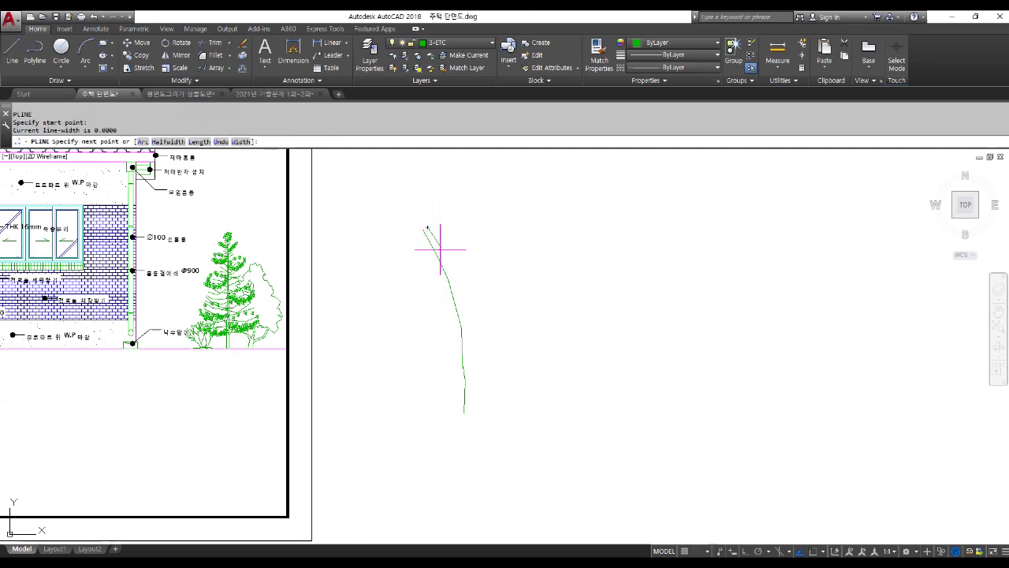
click(455, 287)
click(474, 323)
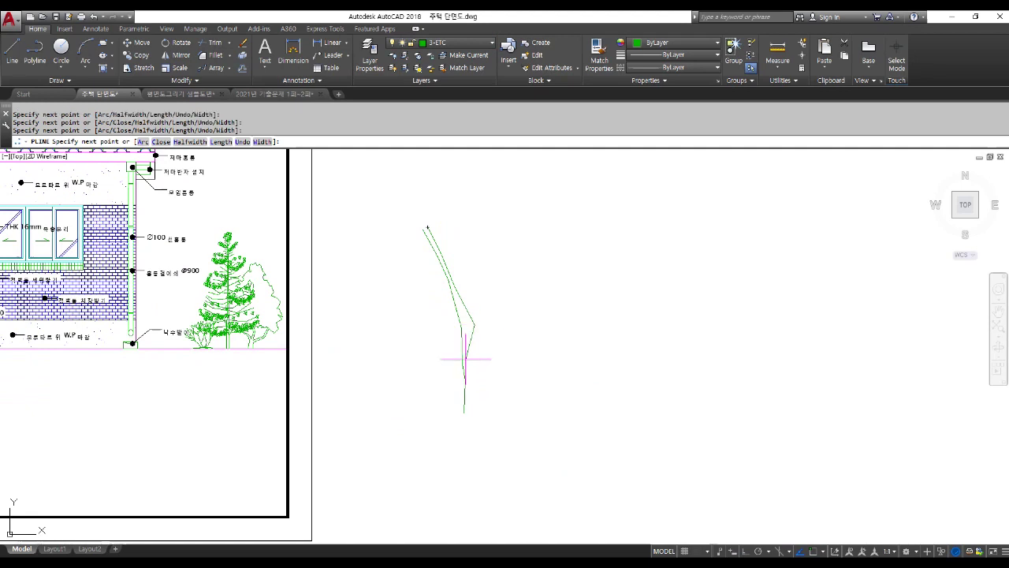
click(470, 402)
key(Return)
- Draw the trunk's right edge as a polyline from the foot up through the fork to the right branch's tip
key(Return)
click(482, 415)
click(483, 359)
click(483, 332)
click(480, 317)
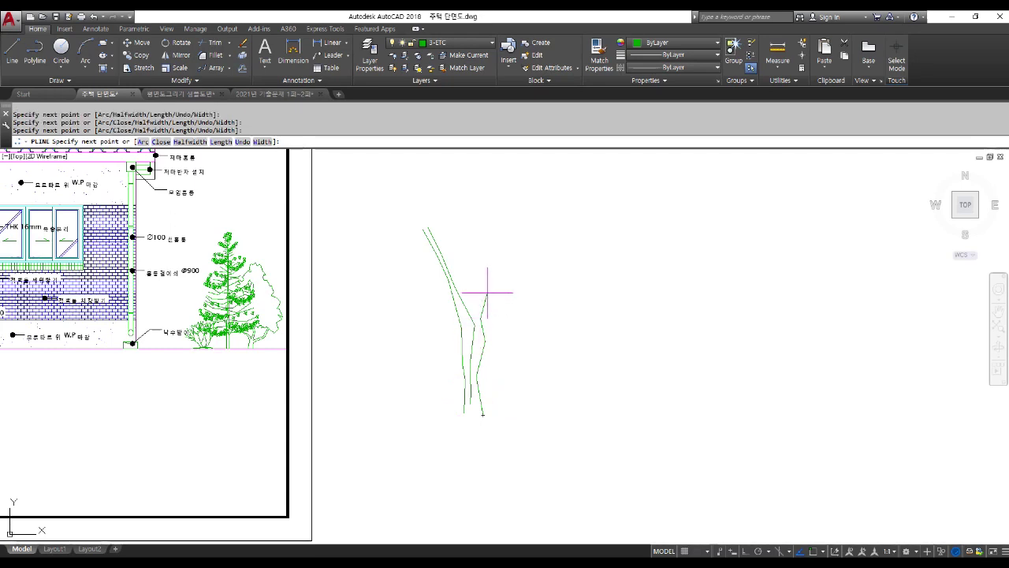
click(526, 214)
key(Return)
- Draw the right branch's inner edge as a second polyline from its tip down to the fork
key(Return)
click(524, 207)
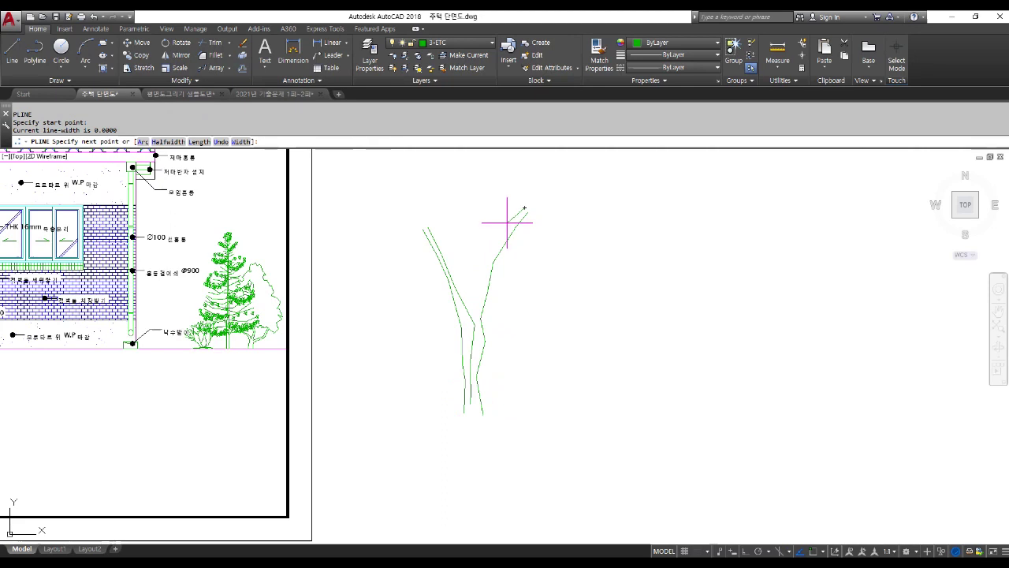
click(507, 227)
click(499, 245)
click(488, 273)
click(480, 314)
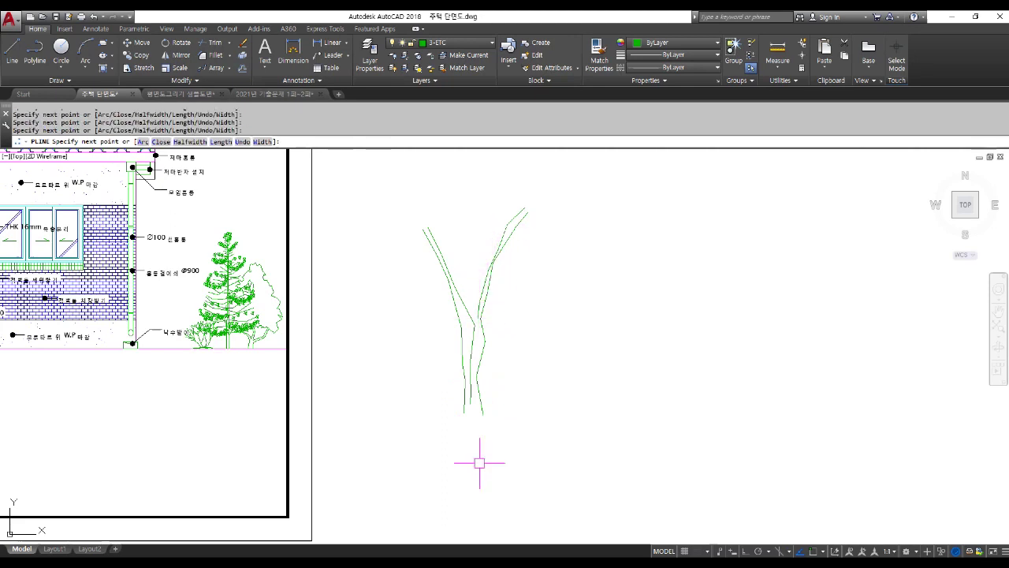
scroll(478, 331, up, 5)
key(Return)
- Add two short polylines below the fork as bark detail on the trunk's right side
key(Return)
click(503, 295)
click(481, 329)
click(467, 387)
click(472, 444)
key(Return)
key(Return)
click(505, 338)
click(494, 359)
click(499, 398)
scroll(500, 400, down, 4)
key(Return)
- Draw the middle branch with two roughly parallel polylines between its upper-left tip and the fork
key(Return)
click(503, 342)
click(487, 264)
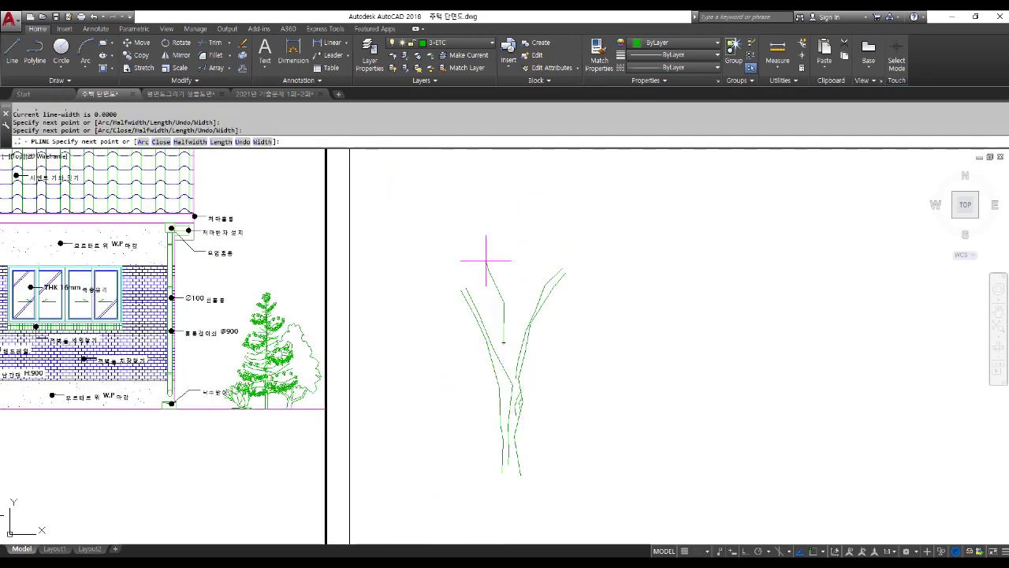
key(Return)
key(Return)
click(489, 256)
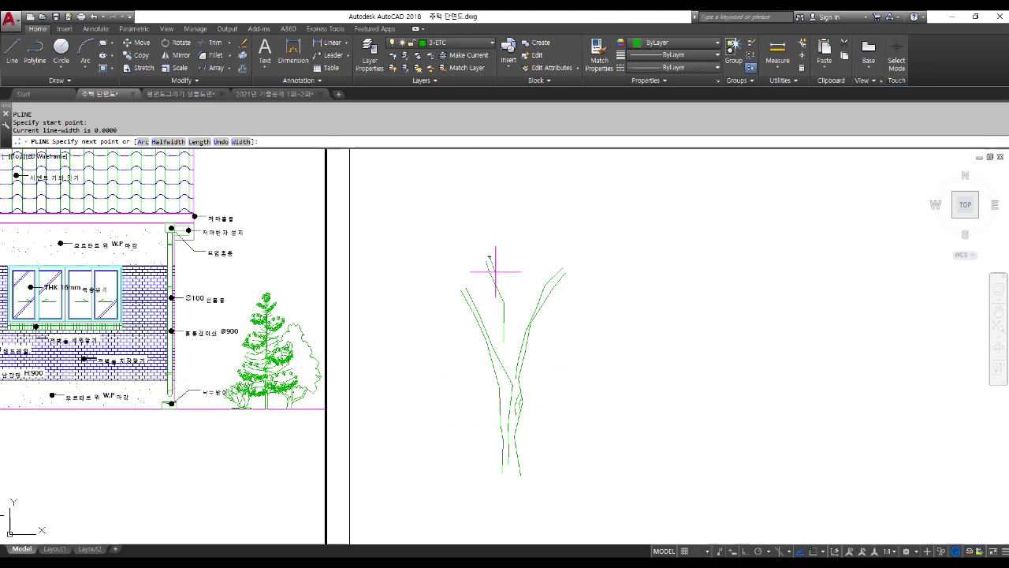
click(506, 287)
click(505, 317)
click(506, 344)
click(514, 367)
key(Return)
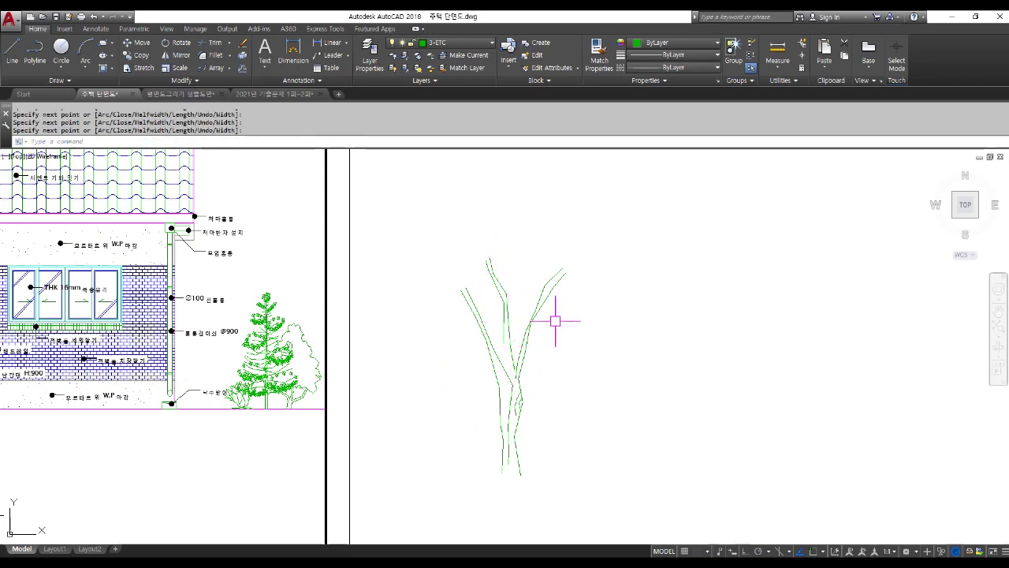
- Draw an additional outer edge polyline along the lower right side of the trunk down to its foot
key(Return)
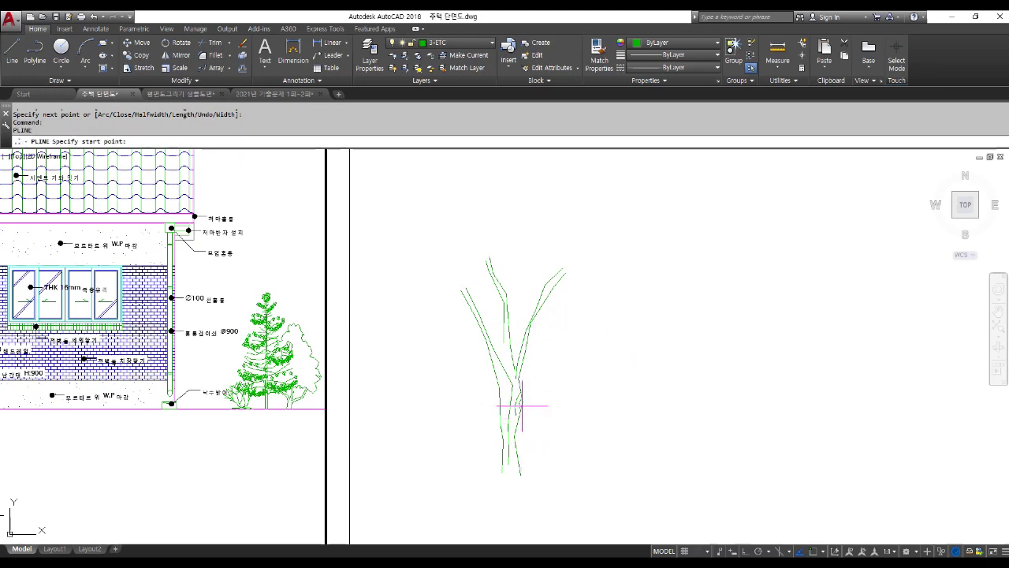
click(518, 433)
click(523, 457)
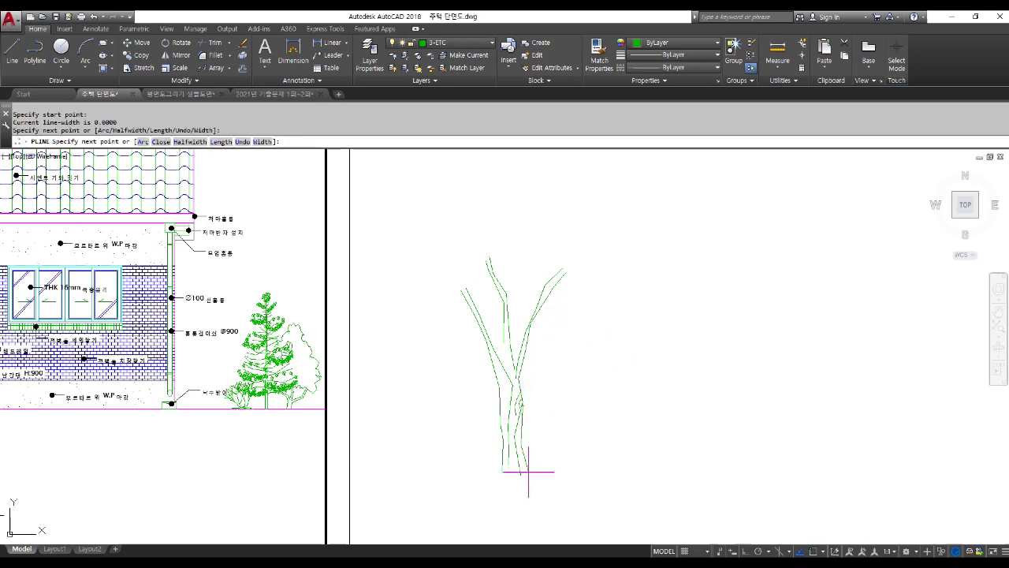
click(529, 472)
key(Return)
- Draw a small side branch with two polylines between the middle branch and the right branch
key(Return)
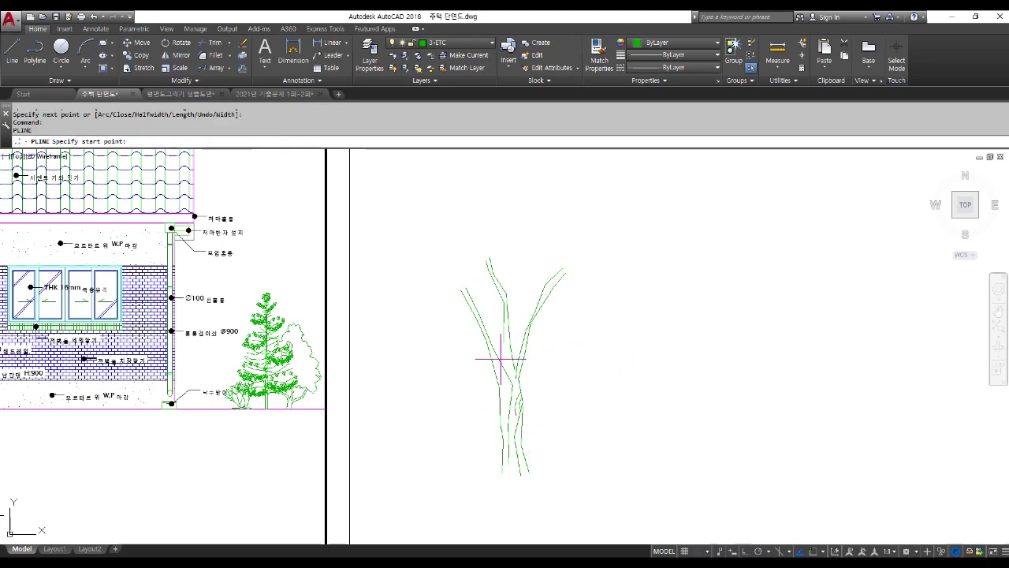
scroll(501, 341, up, 2)
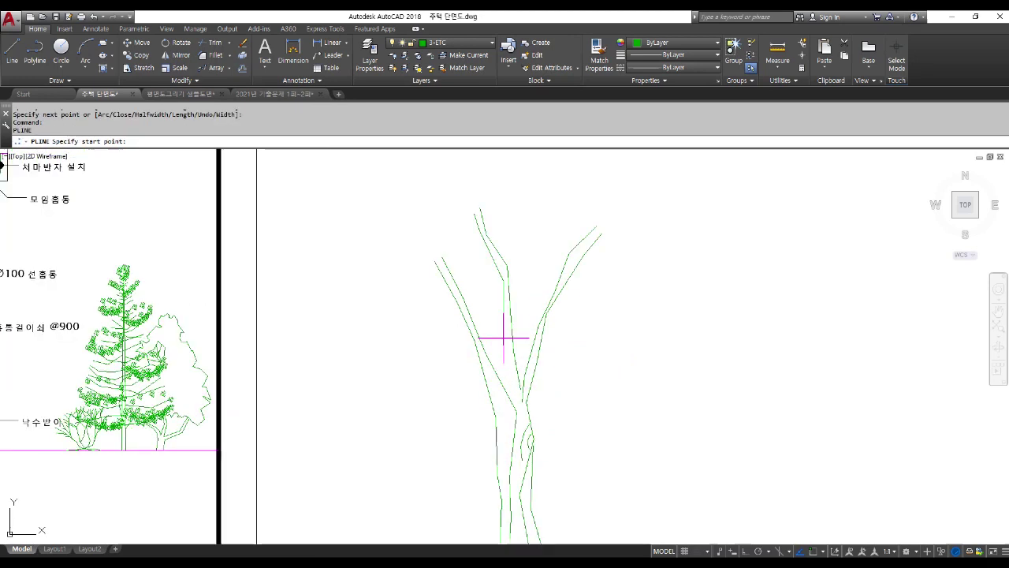
click(519, 300)
click(542, 221)
key(Return)
key(Return)
click(543, 209)
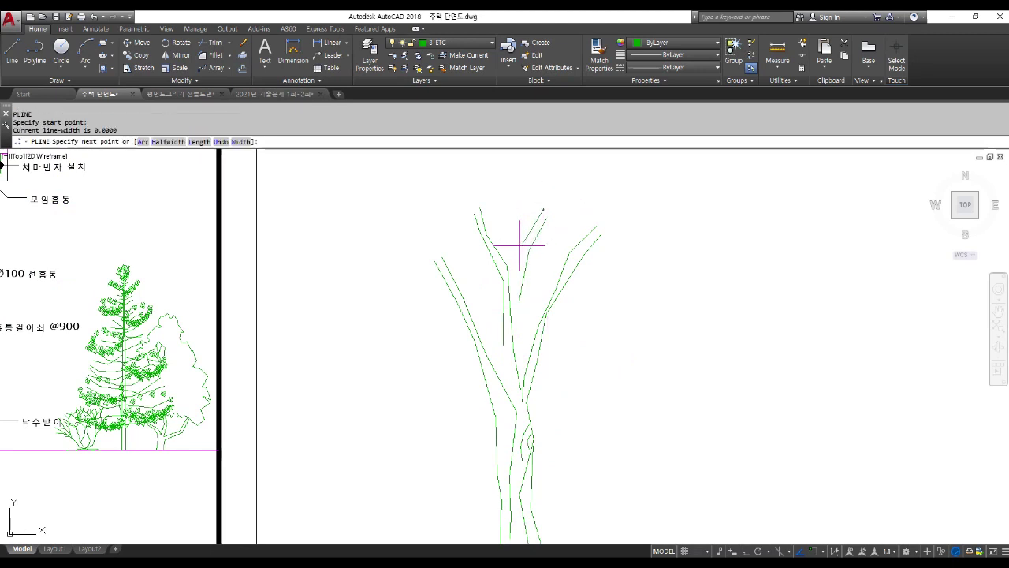
click(517, 290)
click(513, 315)
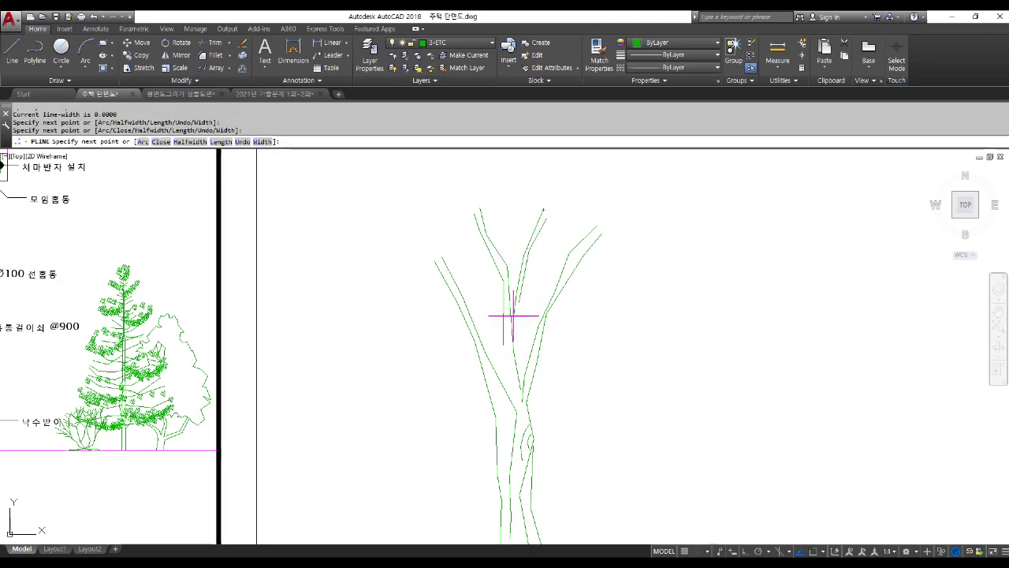
key(Return)
scroll(644, 355, down, 2)
middle_drag(644, 355, 599, 344)
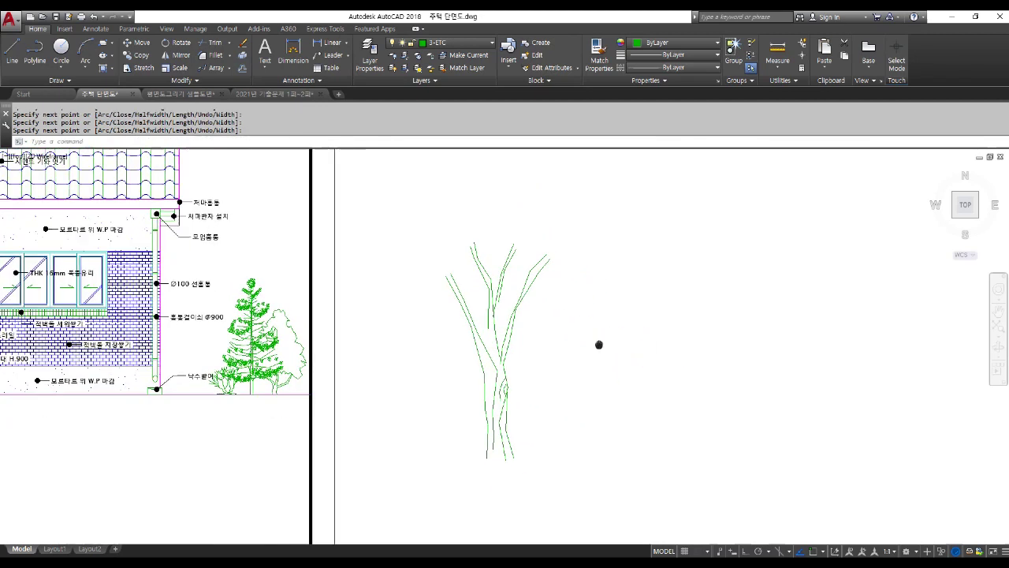
- Draw the first small diamond-shaped leaf as a polyline in the empty space beside the tree
text(pl)
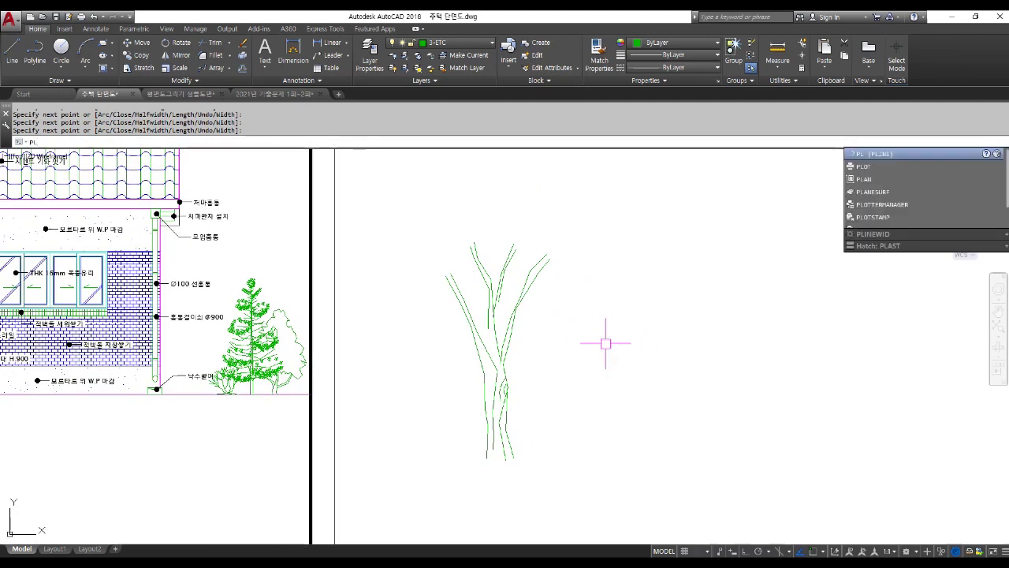
key(Return)
scroll(622, 323, up, 3)
click(623, 306)
click(631, 309)
click(633, 301)
click(637, 310)
key(Return)
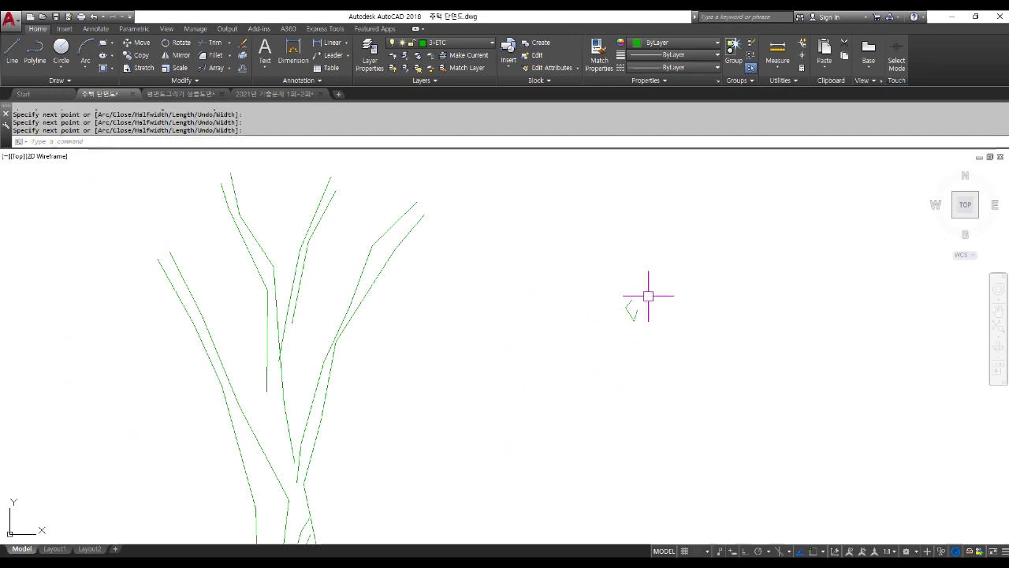
- Draw a second small leaf as a polyline just right of the first leaf
key(Return)
click(648, 304)
click(644, 311)
click(651, 315)
key(Return)
- Draw a third small leaf below the other two as a closed polyline
key(Return)
click(644, 314)
click(640, 325)
click(645, 331)
click(645, 324)
text(c)
key(Return)
- Add a short polyline segment to complete the outline in the three-leaf cluster
scroll(643, 319, up, 4)
key(Return)
click(647, 333)
click(646, 330)
key(Return)
scroll(661, 309, down, 5)
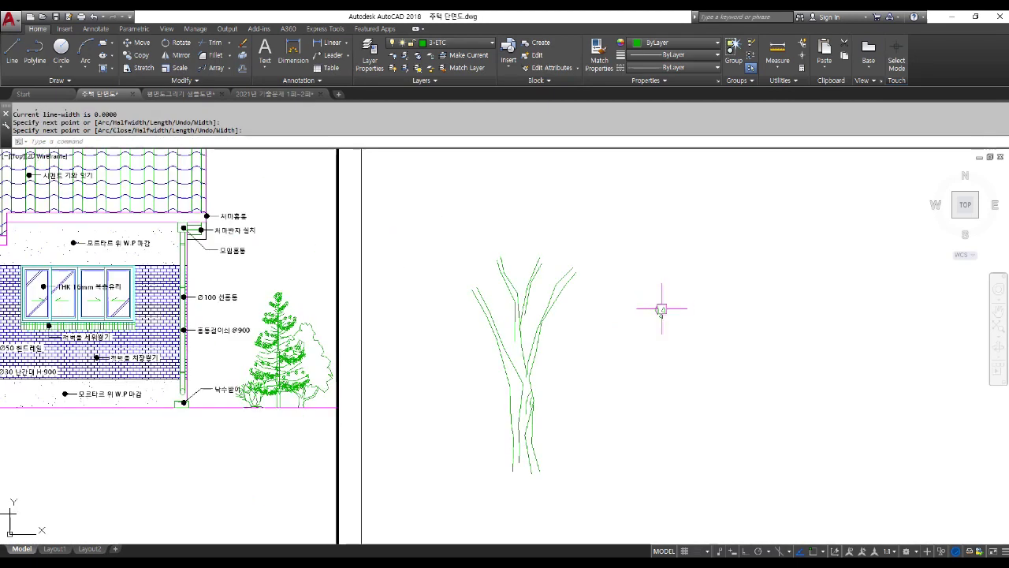
- Copy the three-leaf cluster repeatedly around the tips of the left and middle branches to start the crown
text(co)
key(Return)
click(616, 272)
click(705, 361)
key(Return)
click(660, 310)
scroll(472, 238, up, 4)
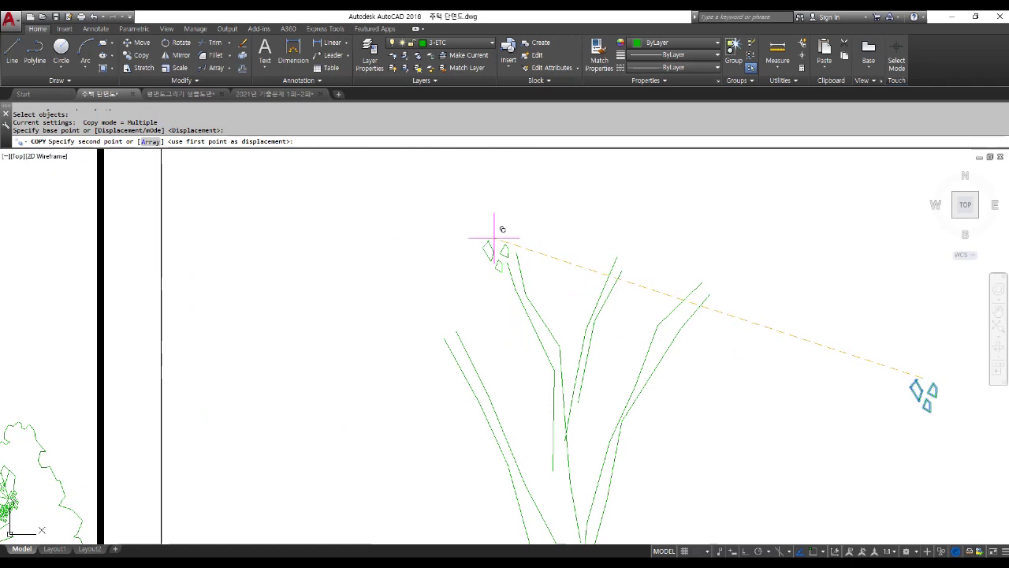
scroll(473, 228, down, 2)
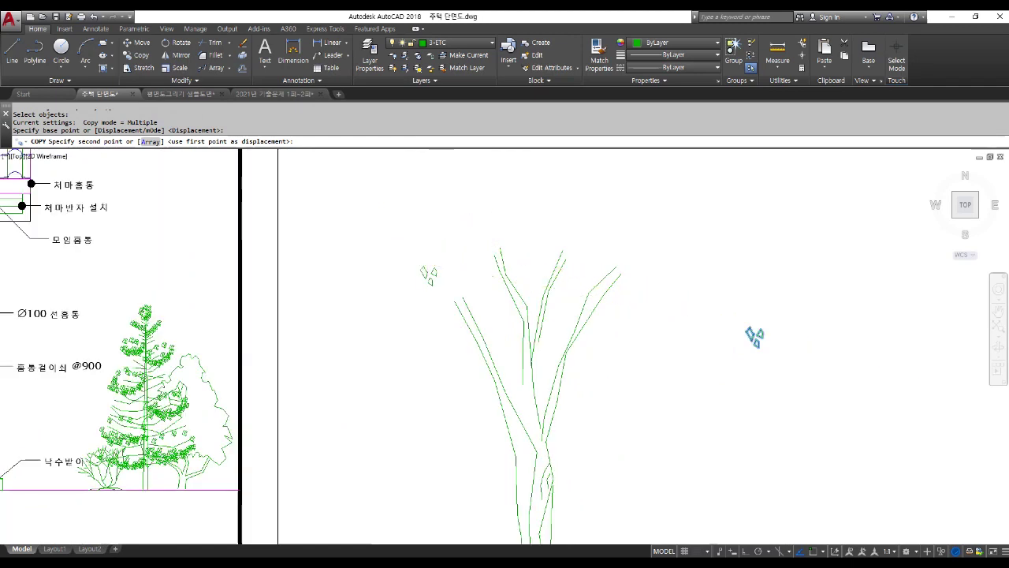
scroll(428, 272, down, 2)
click(455, 212)
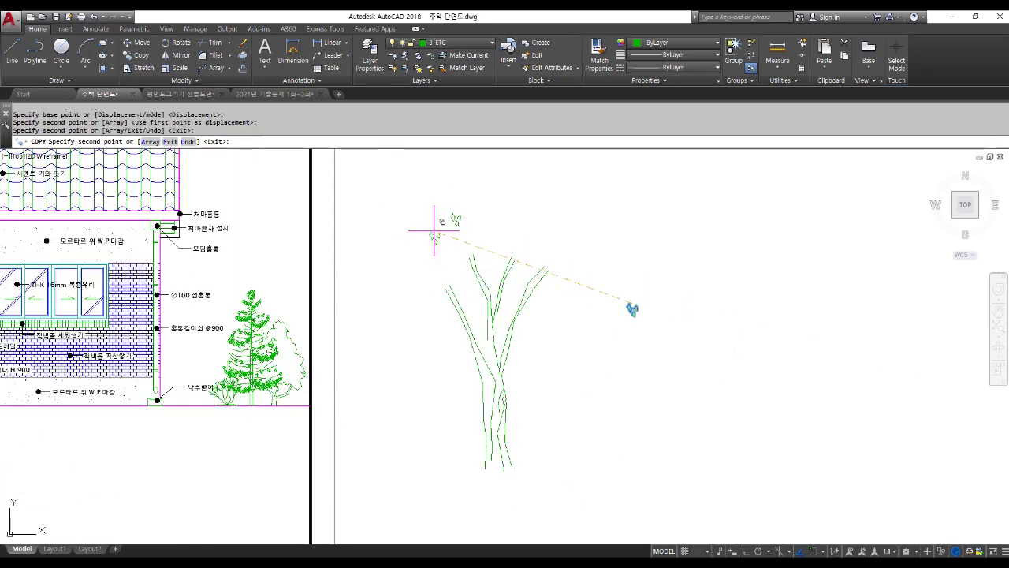
click(450, 259)
click(476, 269)
click(498, 228)
click(494, 250)
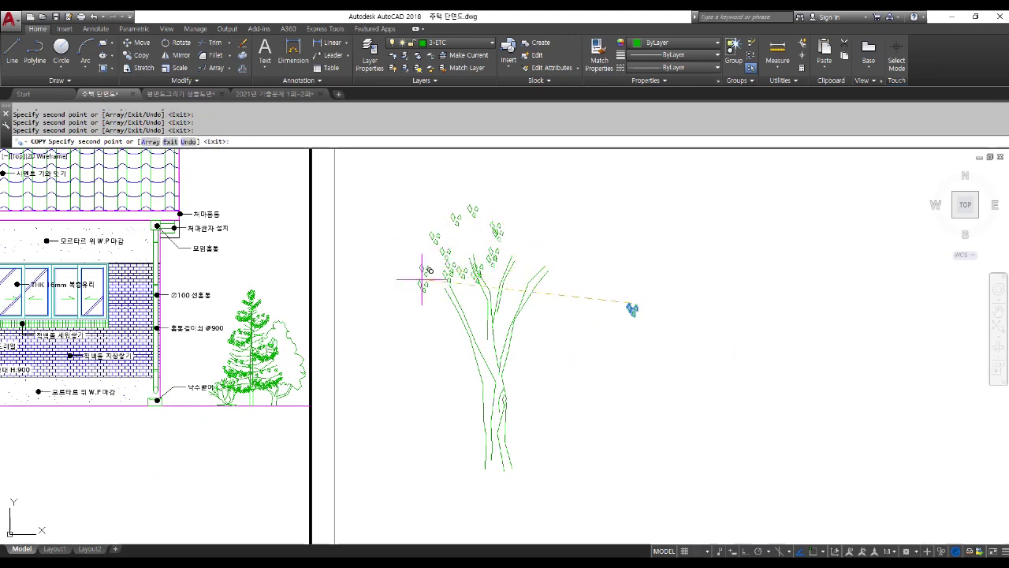
- Place more leaf cluster copies along the crown's lower left side and between the middle and right branches
click(422, 308)
click(445, 320)
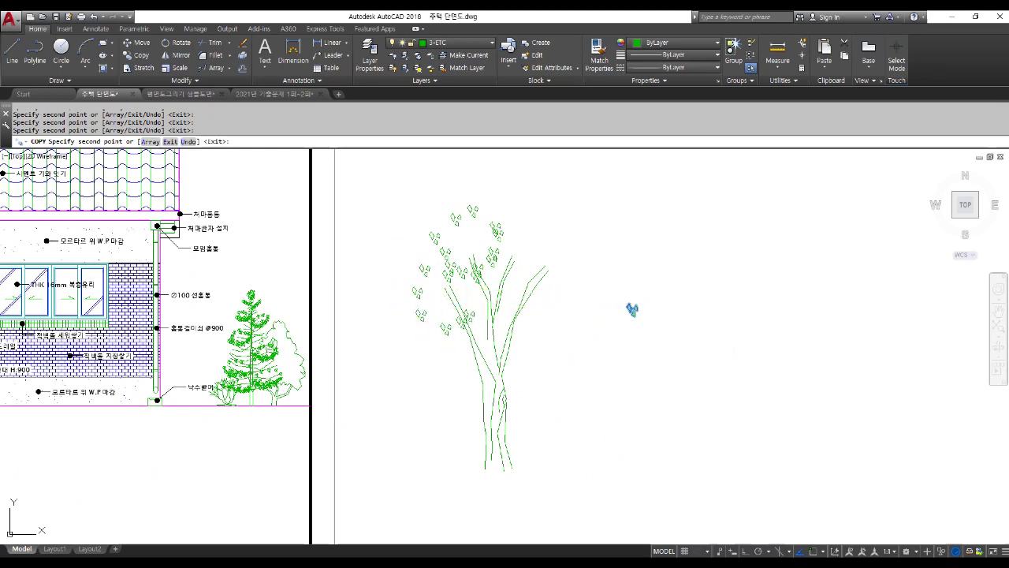
click(508, 272)
click(511, 293)
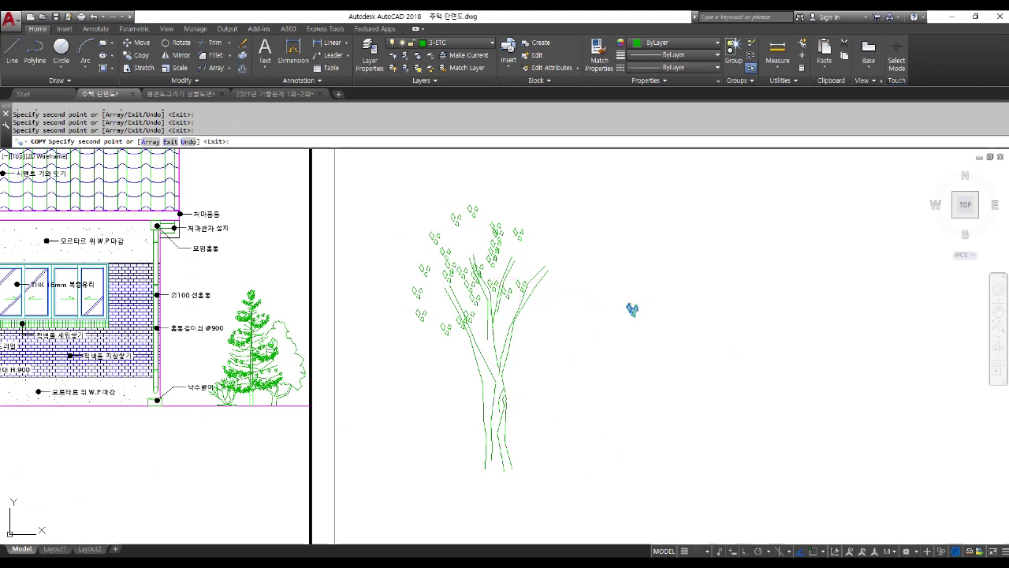
click(521, 292)
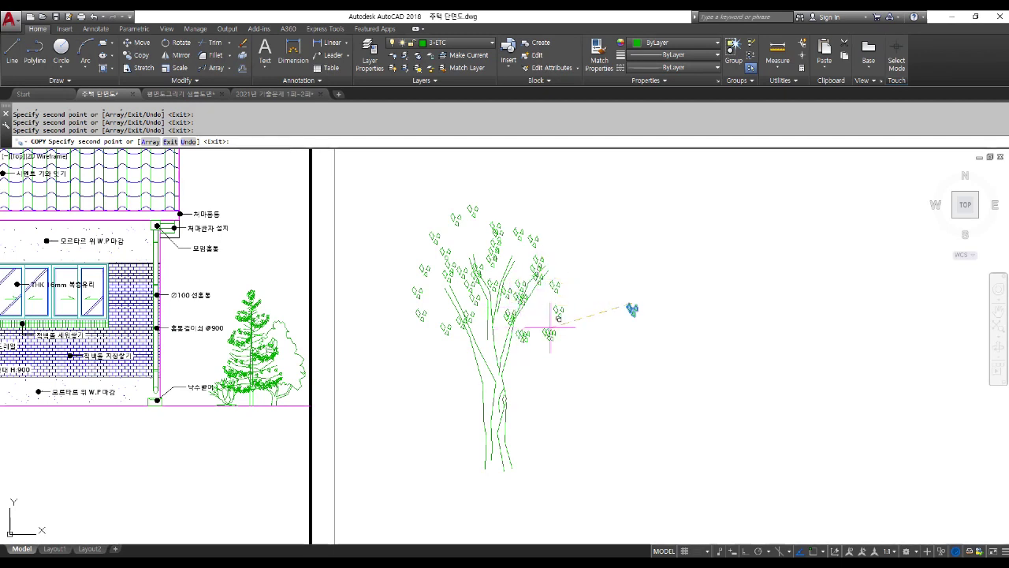
- Fill the rest of the crown with leaf cluster copies, forming dense clumps along its lower and outer edges
scroll(550, 328, down, 2)
scroll(481, 347, up, 2)
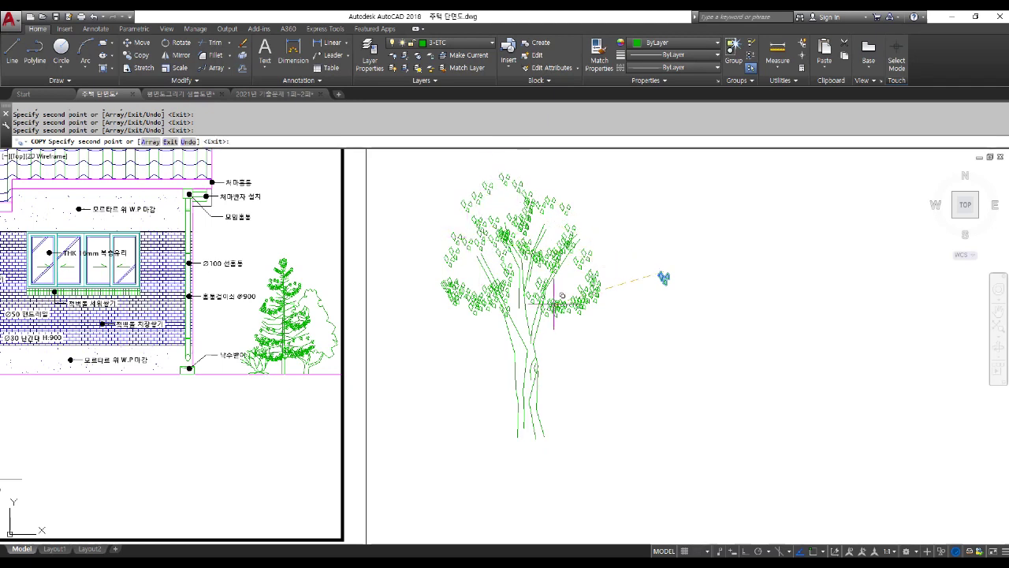
scroll(497, 301, up, 2)
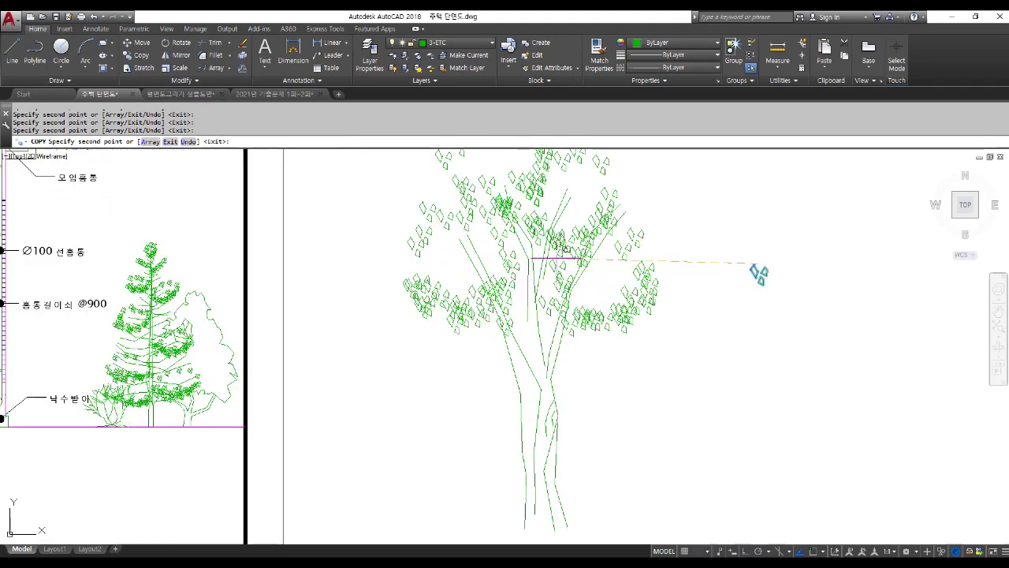
scroll(555, 293, down, 3)
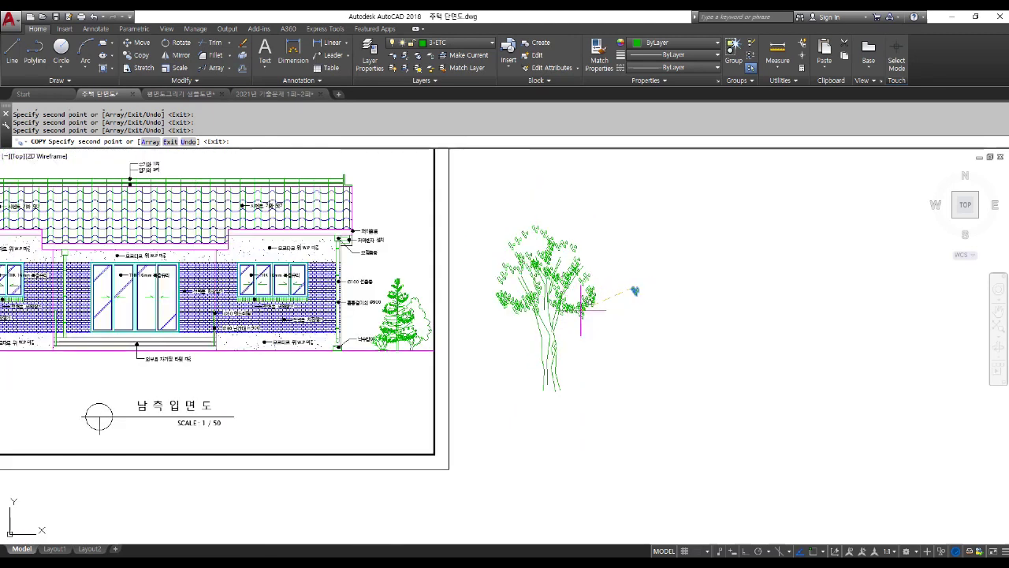
scroll(528, 317, up, 3)
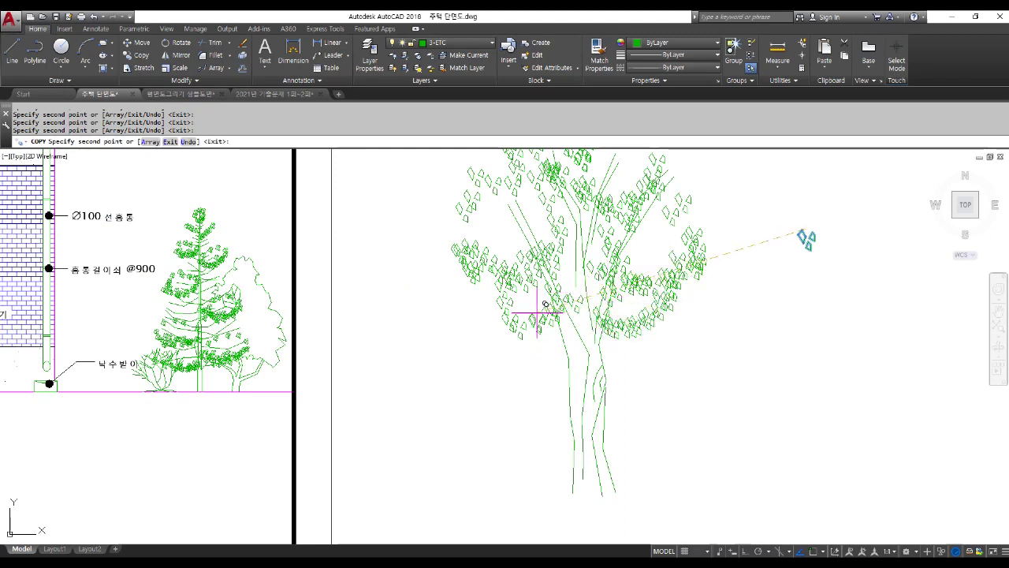
scroll(642, 286, down, 2)
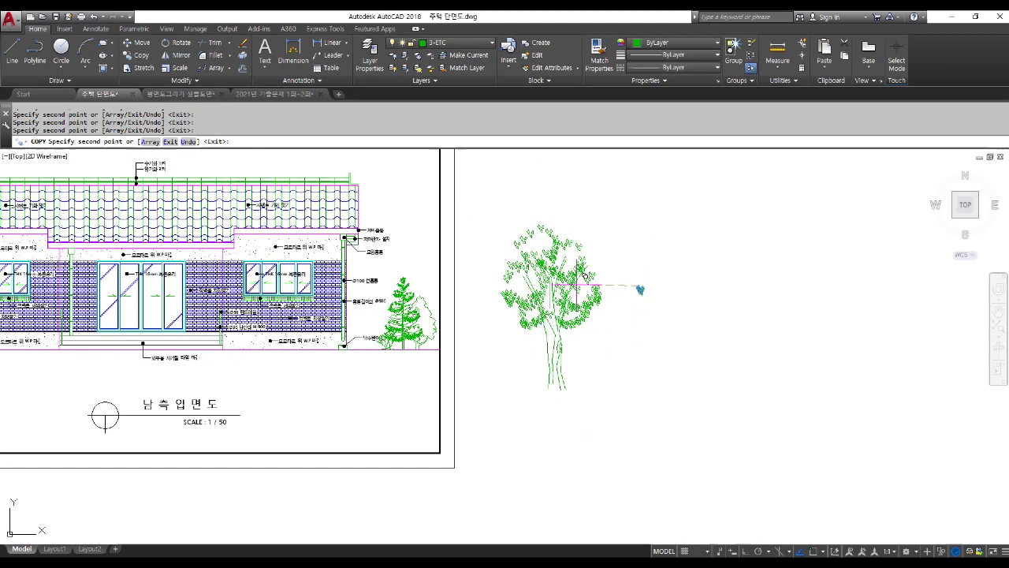
scroll(641, 290, up, 2)
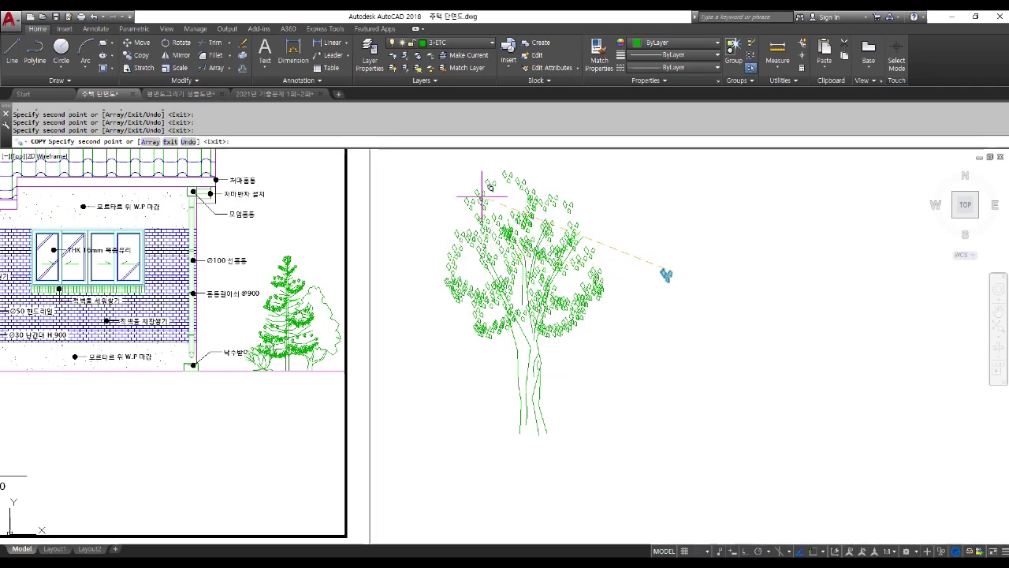
scroll(500, 204, down, 2)
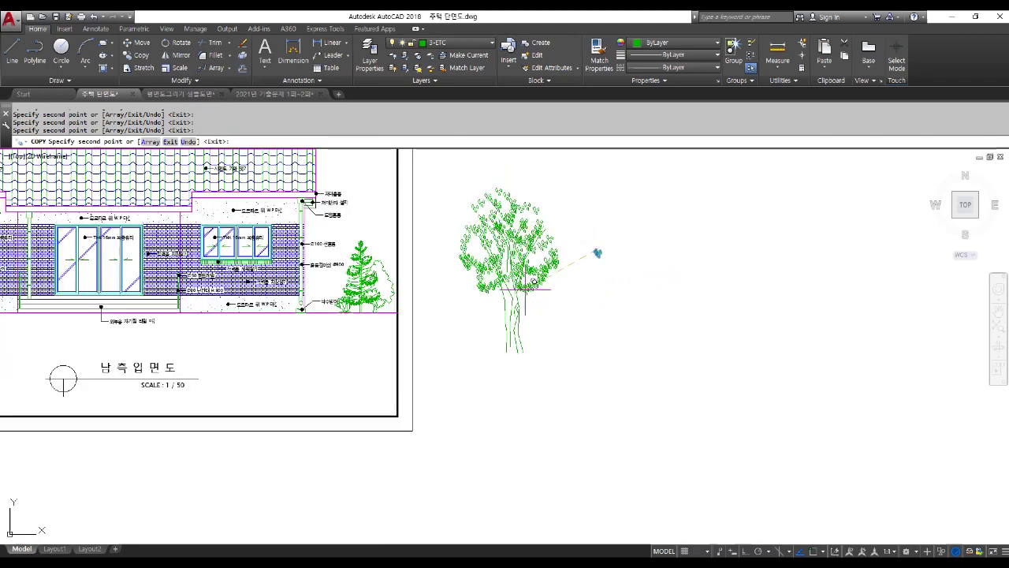
key(Escape)
- Erase the original leaf cluster beside the tree
click(592, 254)
click(596, 253)
key(Delete)
text(co)
key(Return)
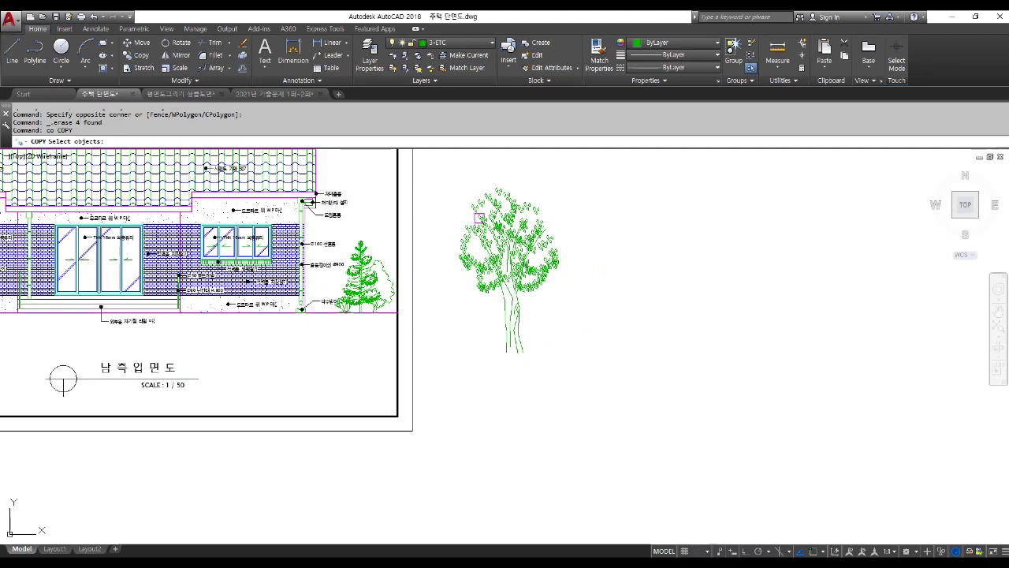
click(439, 171)
click(597, 410)
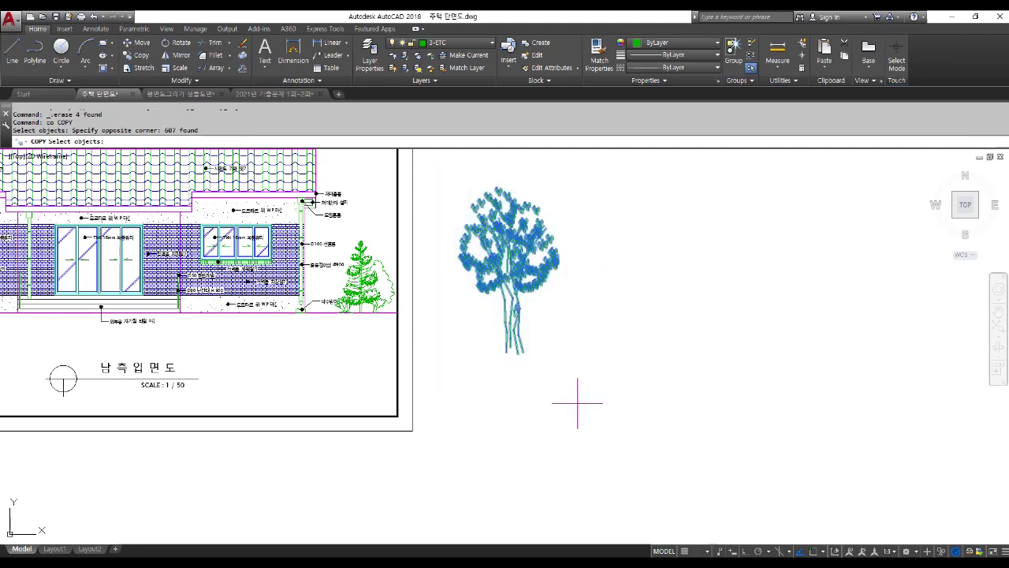
key(Return)
key(Escape)
key(Escape)
key(Escape)
- Define the new leafy tree as a block under an arbitrary name, with its insertion point snapped to the trunk's base
text(b)
key(Return)
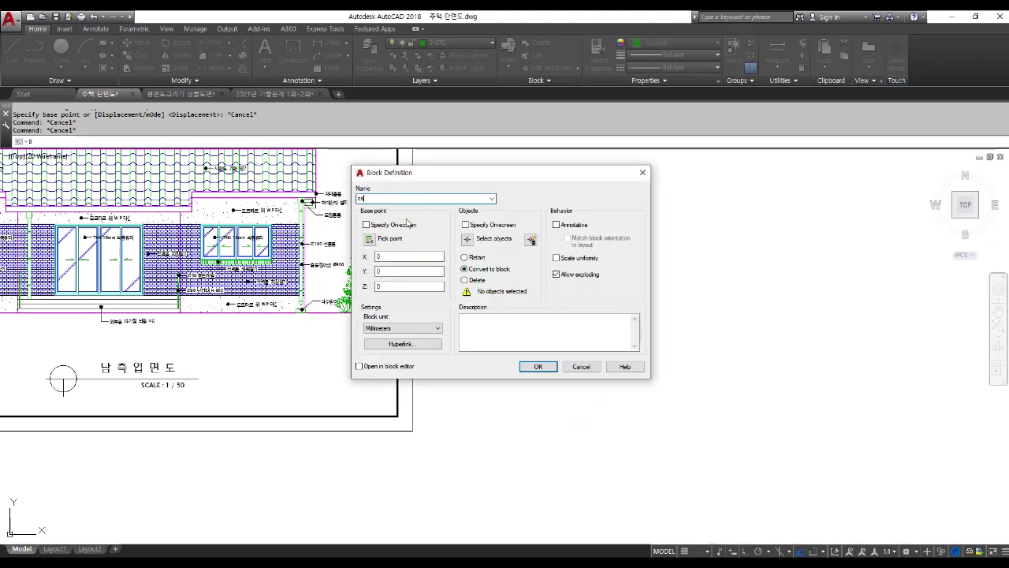
click(376, 240)
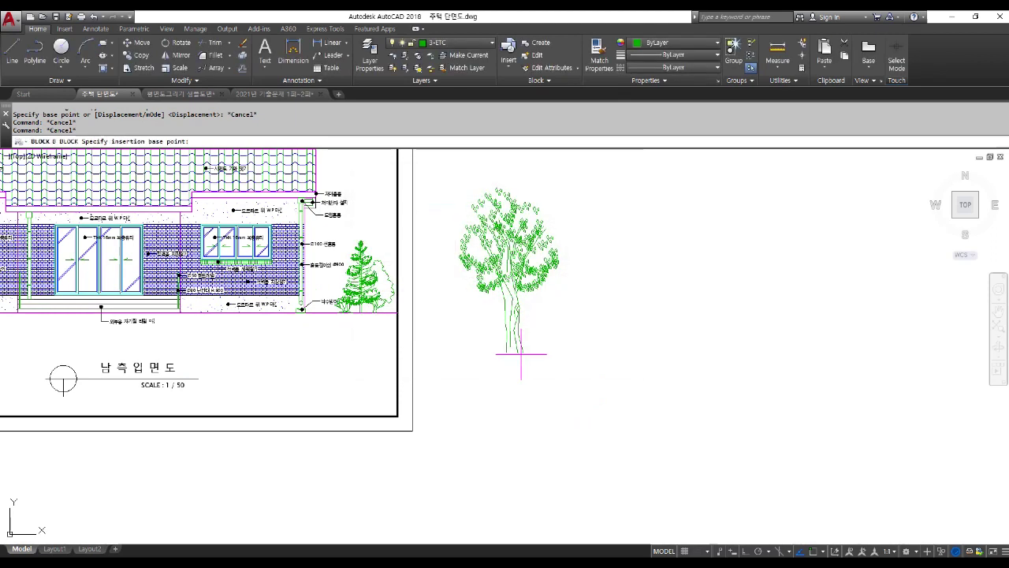
key(F3)
click(519, 352)
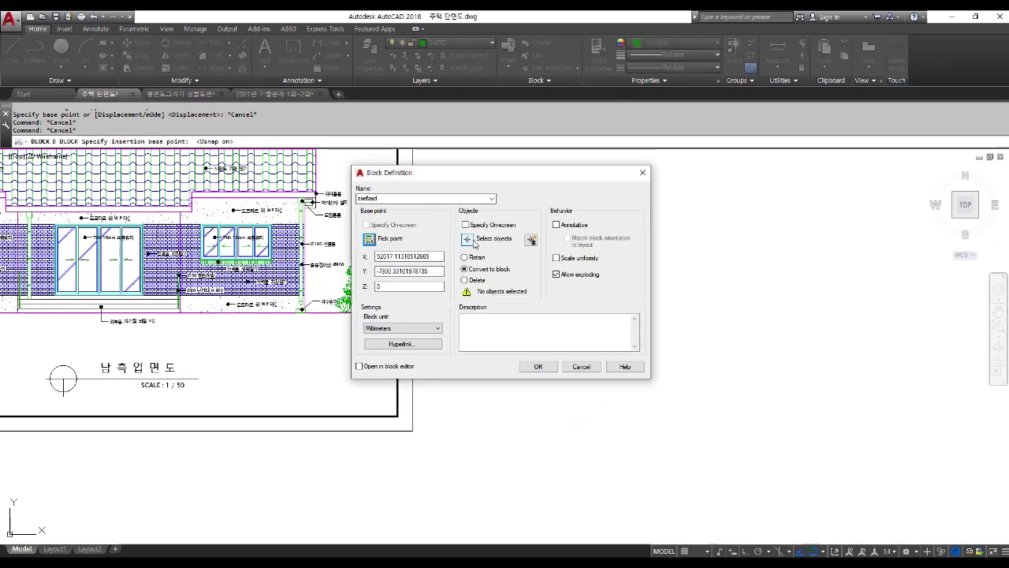
click(470, 241)
click(439, 169)
click(628, 406)
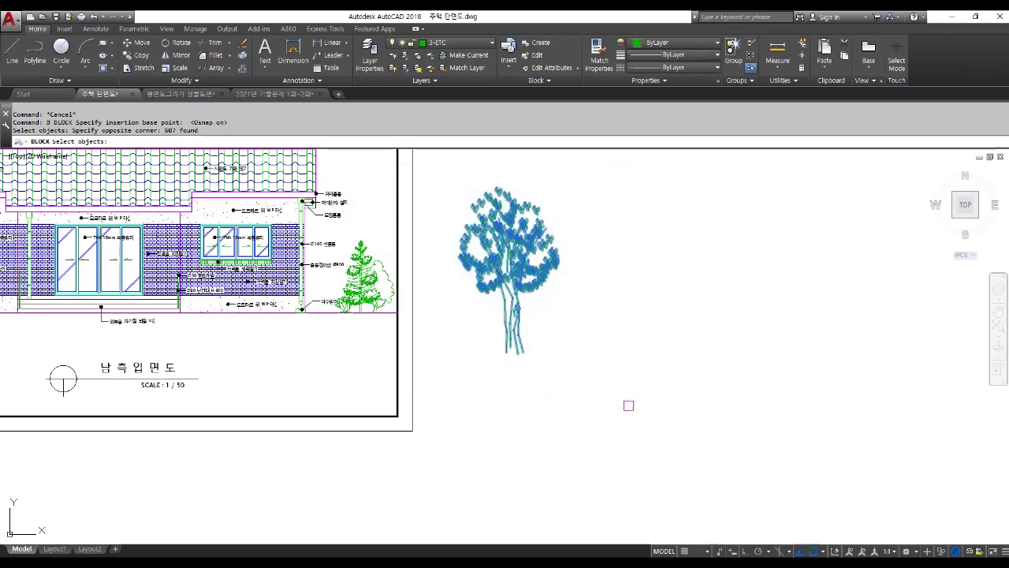
key(Return)
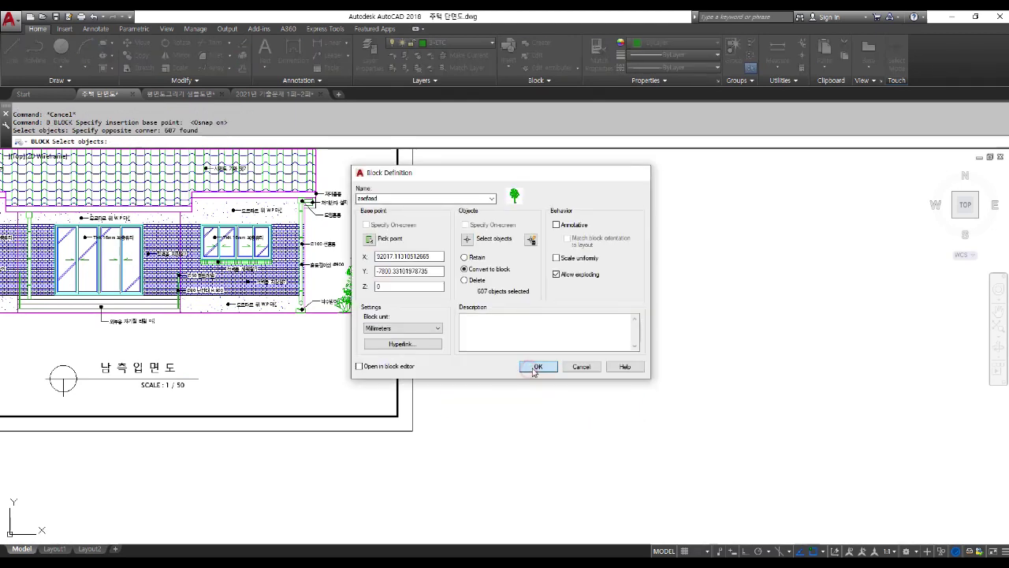
click(537, 366)
- Place one copy of the leafy tree block just beyond the original, away from the sheet frame
scroll(552, 371, down, 2)
text(co)
key(Return)
click(523, 333)
key(Return)
click(562, 365)
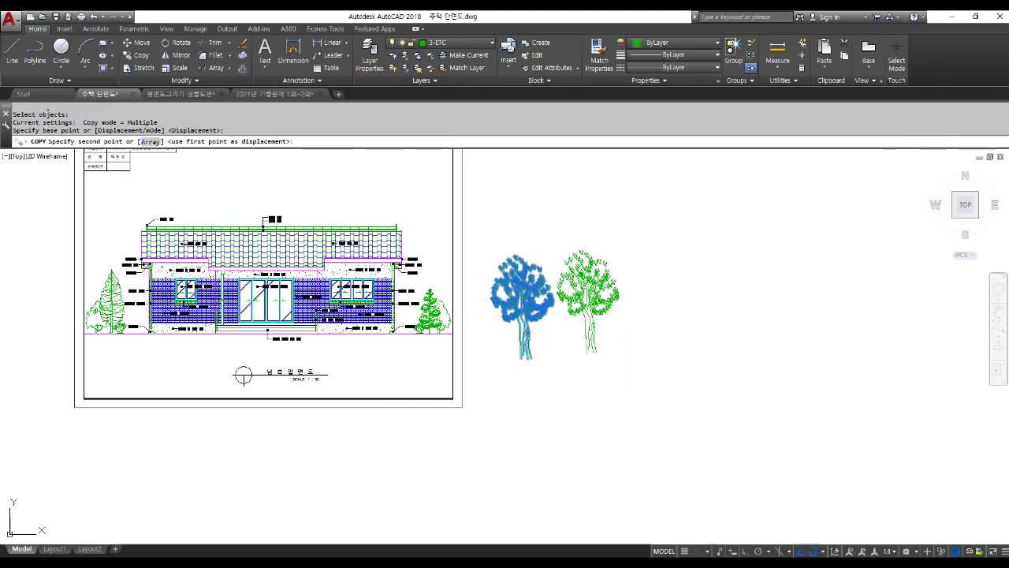
click(629, 359)
key(Return)
text(sc)
key(Return)
key(Return)
click(593, 339)
click(598, 354)
key(Escape)
key(Escape)
text(sc)
key(Return)
click(601, 332)
key(Return)
click(596, 354)
key(Return)
key(Escape)
key(Escape)
text(s)
key(Return)
key(Escape)
- Scale the copied tree by a factor of .7 about the base of its trunk
text(sc)
key(Return)
click(593, 342)
key(Return)
scroll(591, 356, up, 4)
click(595, 355)
text(.7)
key(Return)
key(Escape)
- Move the smaller tree toward the larger one so that their crowns overlap
text(m)
key(Return)
click(597, 286)
key(Return)
click(781, 399)
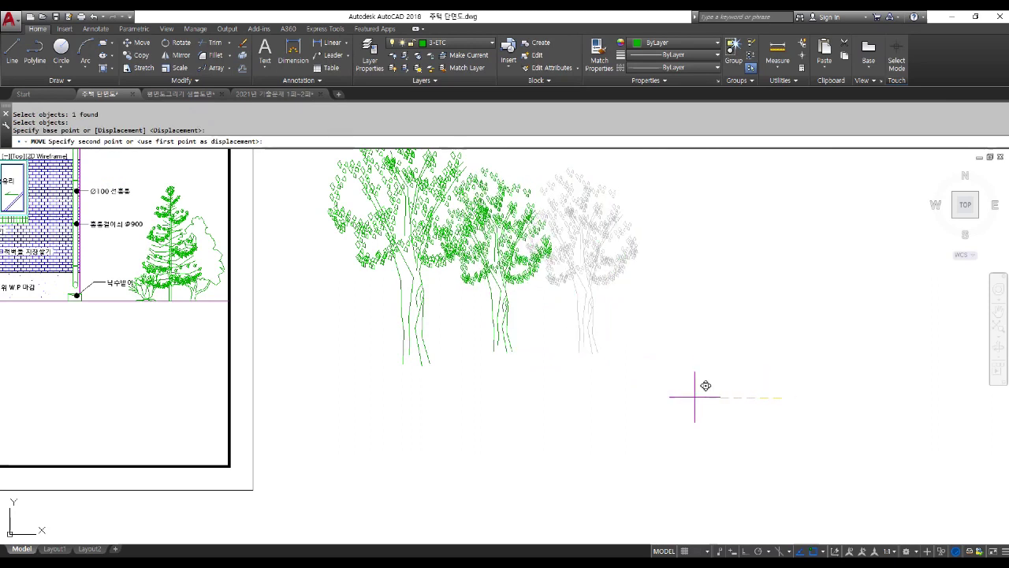
click(703, 406)
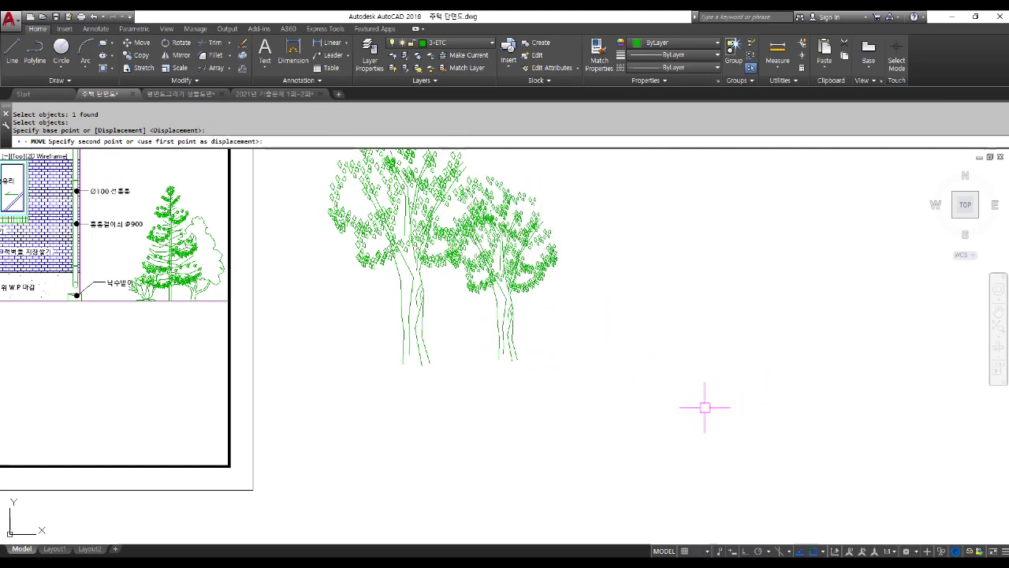
- Erase both leafy trees standing outside the sheet frame
scroll(676, 402, down, 3)
scroll(388, 369, down, 3)
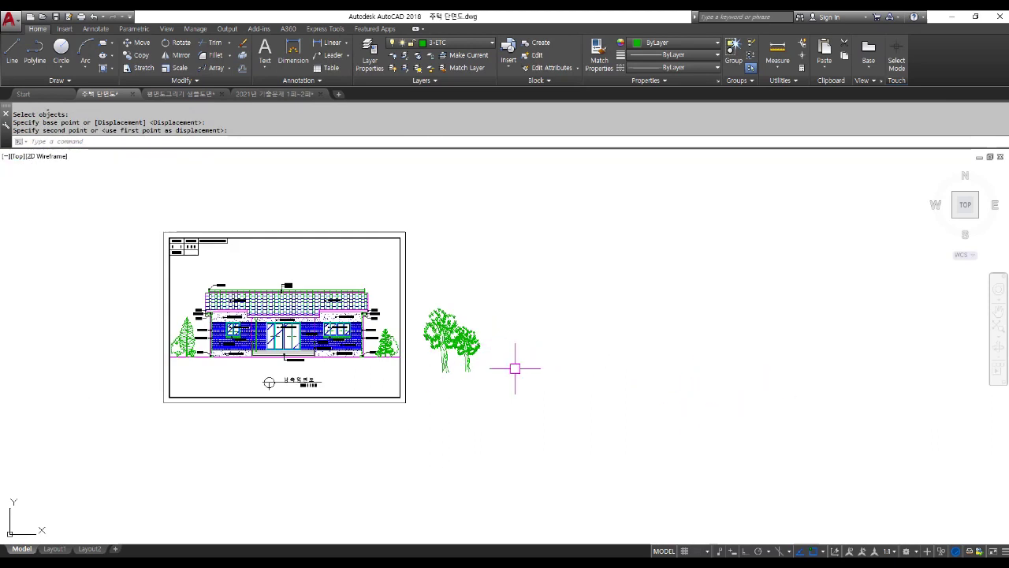
scroll(346, 339, up, 2)
text(e)
key(Return)
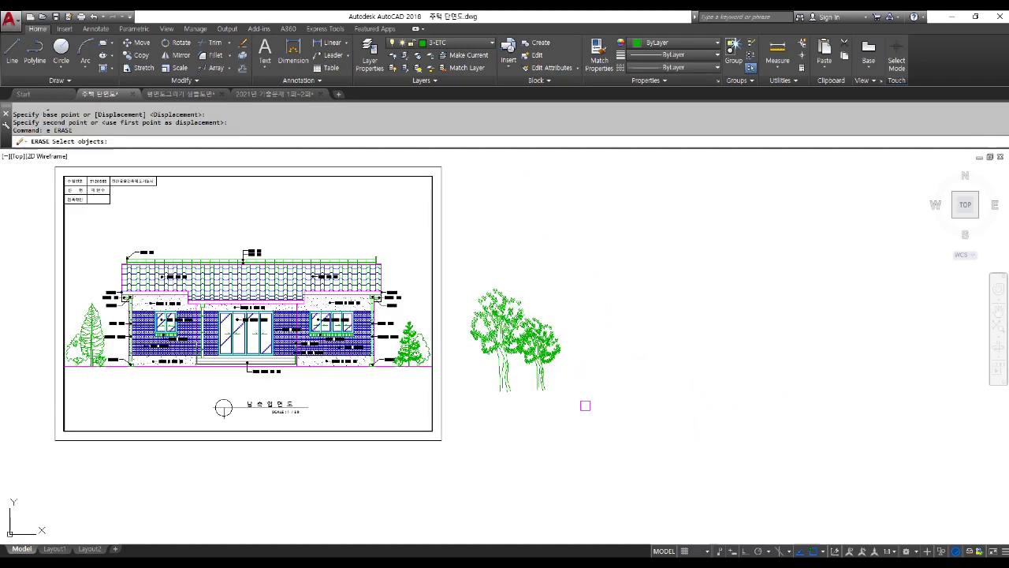
click(586, 405)
click(478, 271)
key(Return)
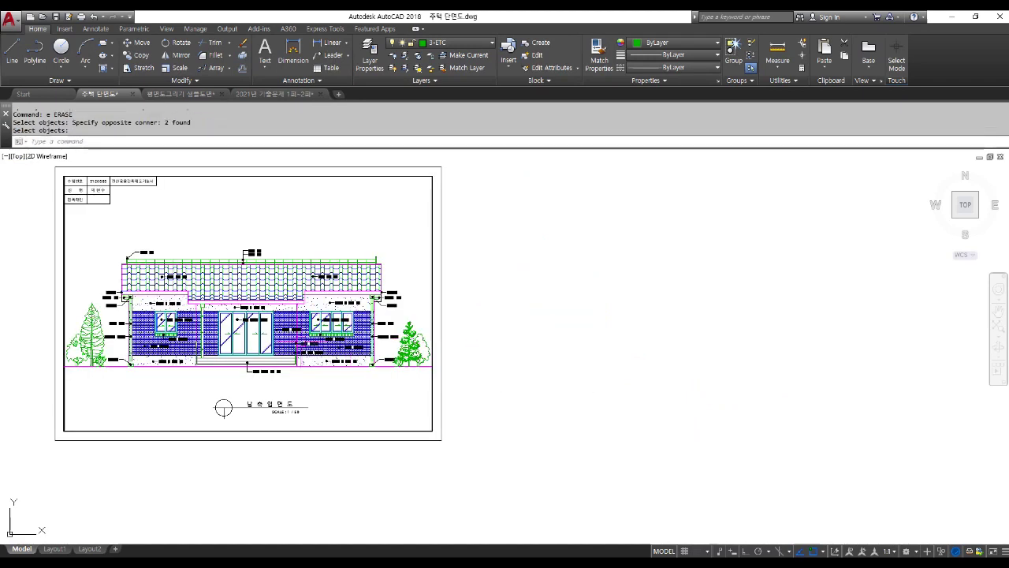
- Make 2-CON the current layer
scroll(426, 345, up, 5)
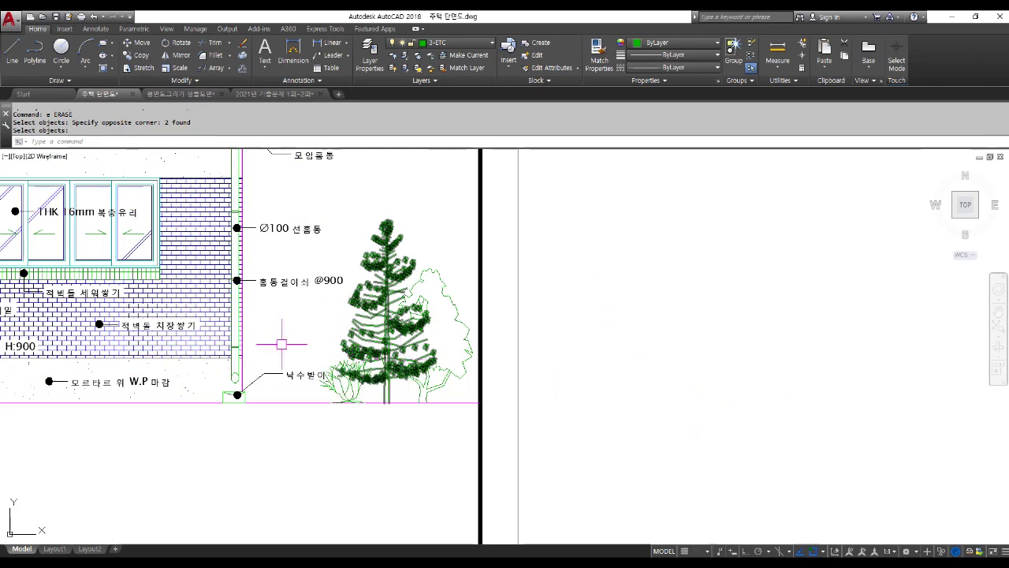
scroll(392, 360, down, 4)
scroll(392, 360, down, 2)
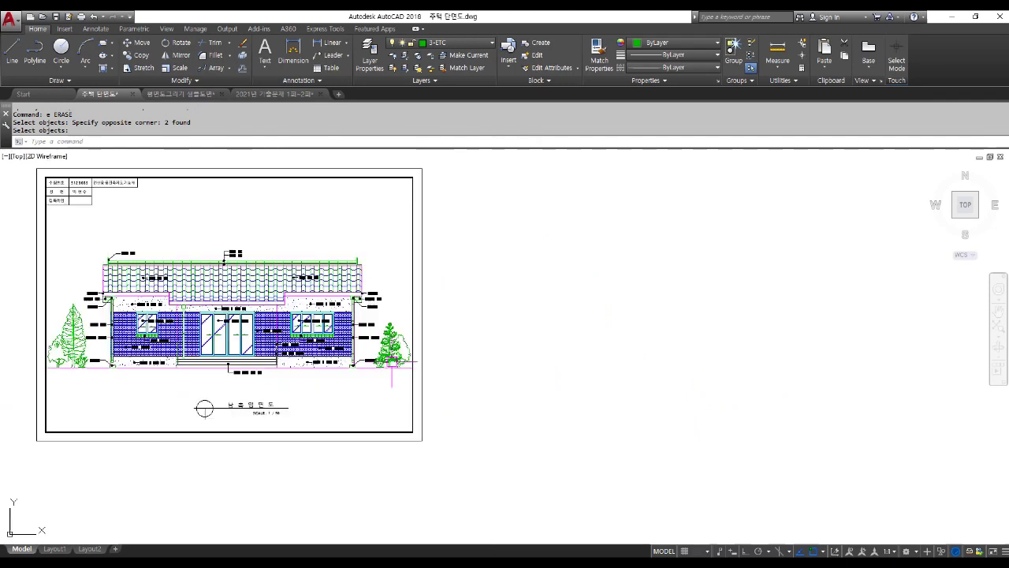
middle_drag(265, 368, 386, 372)
click(452, 47)
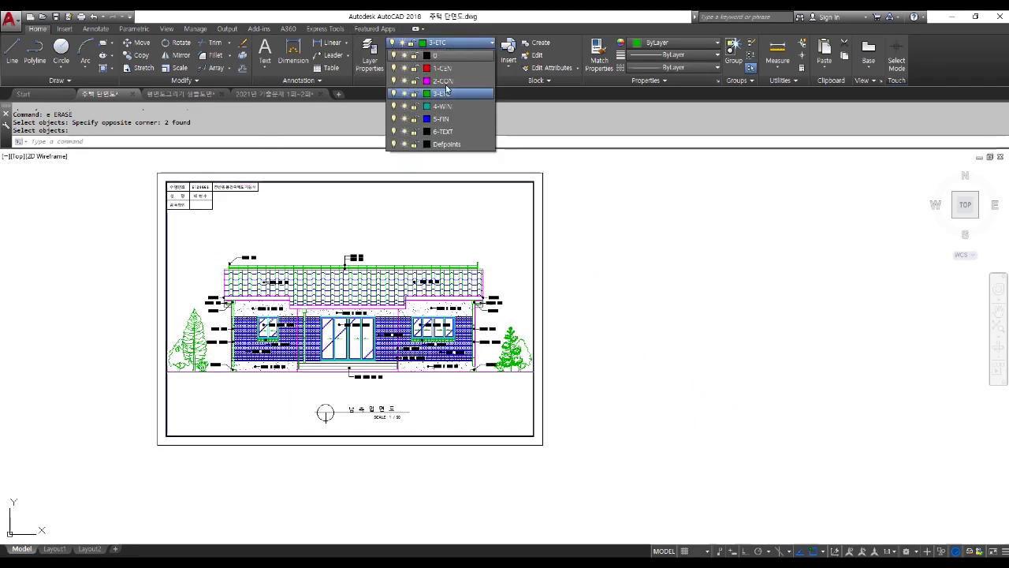
click(444, 81)
- Draw a polyline with starting and ending width 50 along the elevation's ground line, from one side of the inner frame to the other
text(pl)
key(Return)
scroll(172, 367, up, 4)
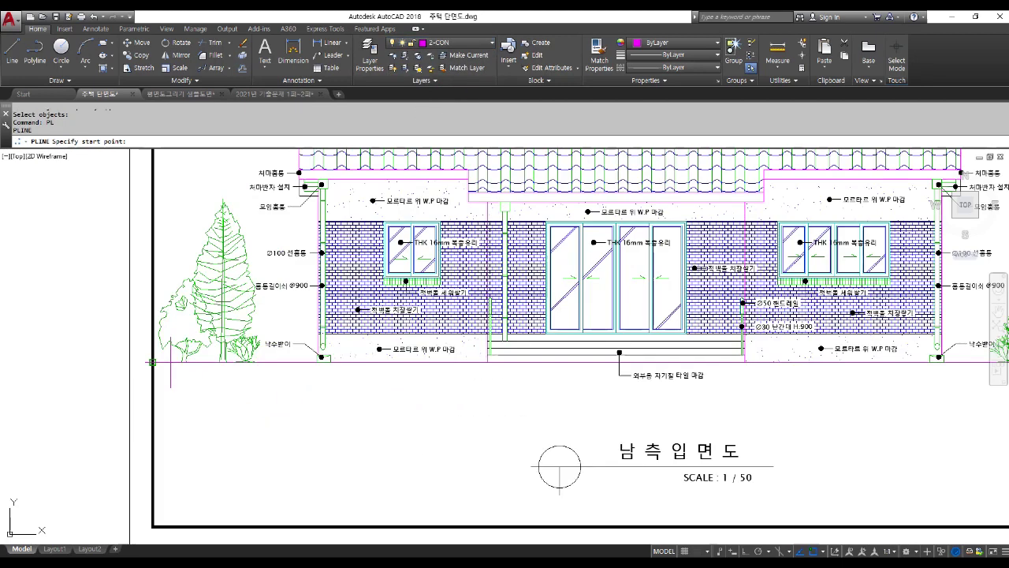
click(170, 363)
key(Return)
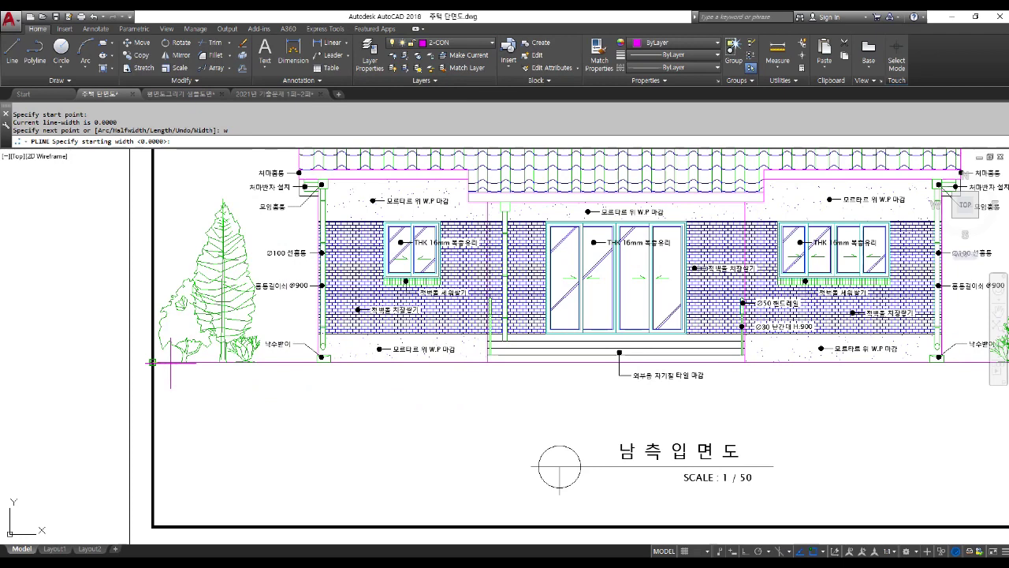
text(50)
key(Return)
text(50)
key(Return)
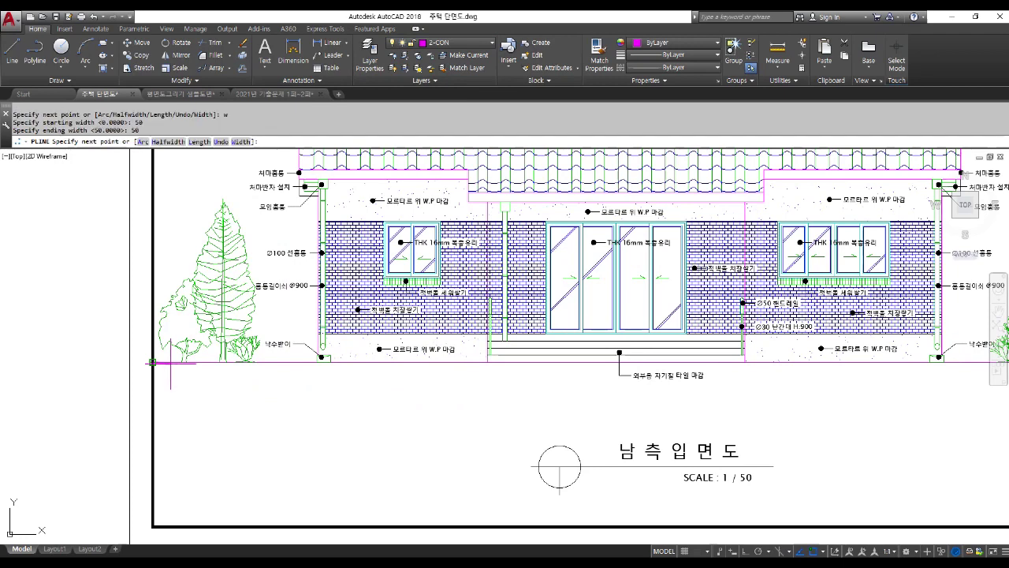
scroll(171, 363, down, 3)
scroll(521, 374, up, 6)
click(577, 367)
key(Return)
scroll(478, 409, down, 4)
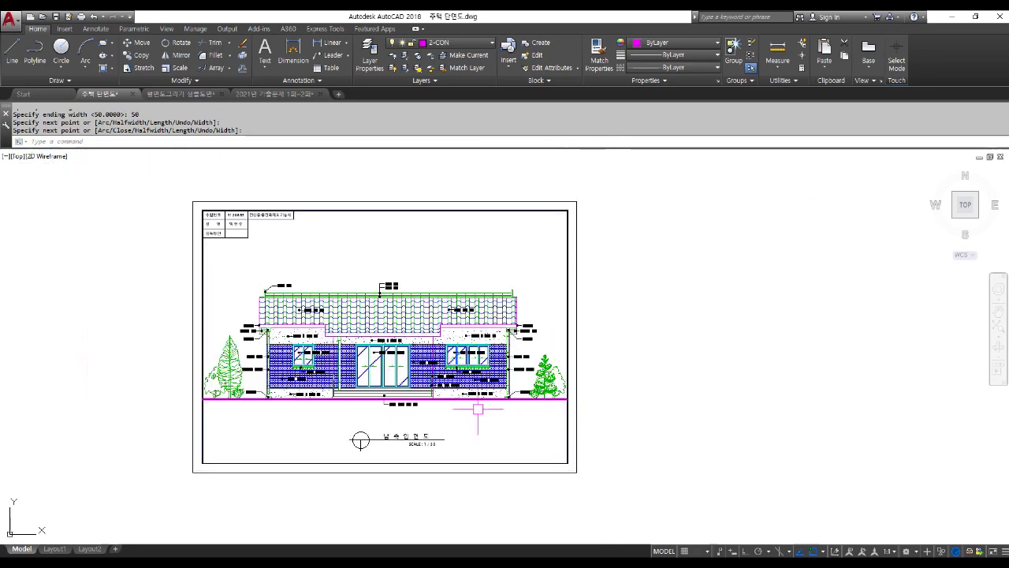
- Start plotting the drawing with the previous plot's page setup, and choose DWG To PDF.pc3 as the plotter
scroll(370, 402, up, 2)
scroll(377, 402, down, 2)
right_click(378, 393)
key(Escape)
click(82, 16)
click(465, 179)
click(447, 197)
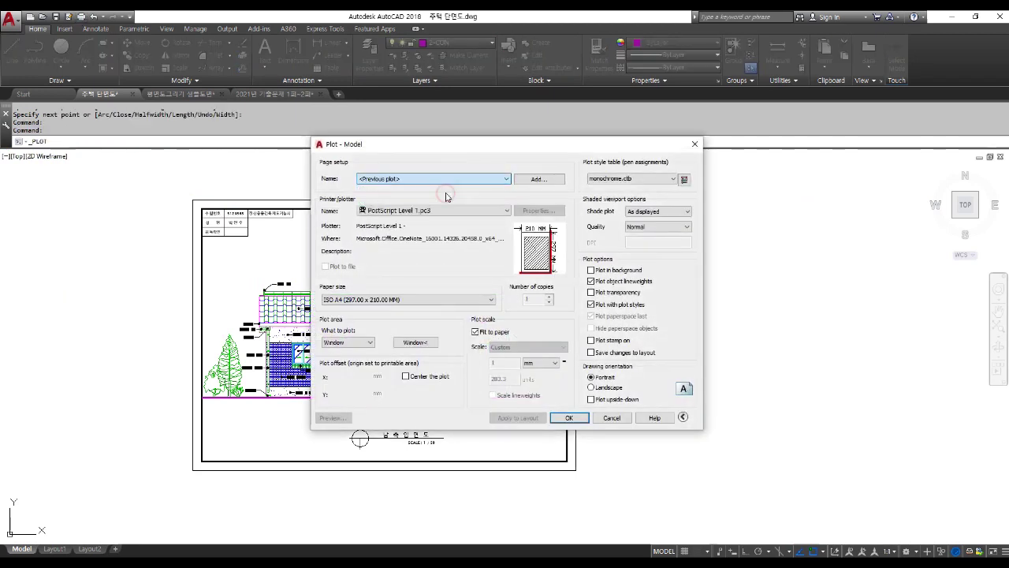
click(407, 212)
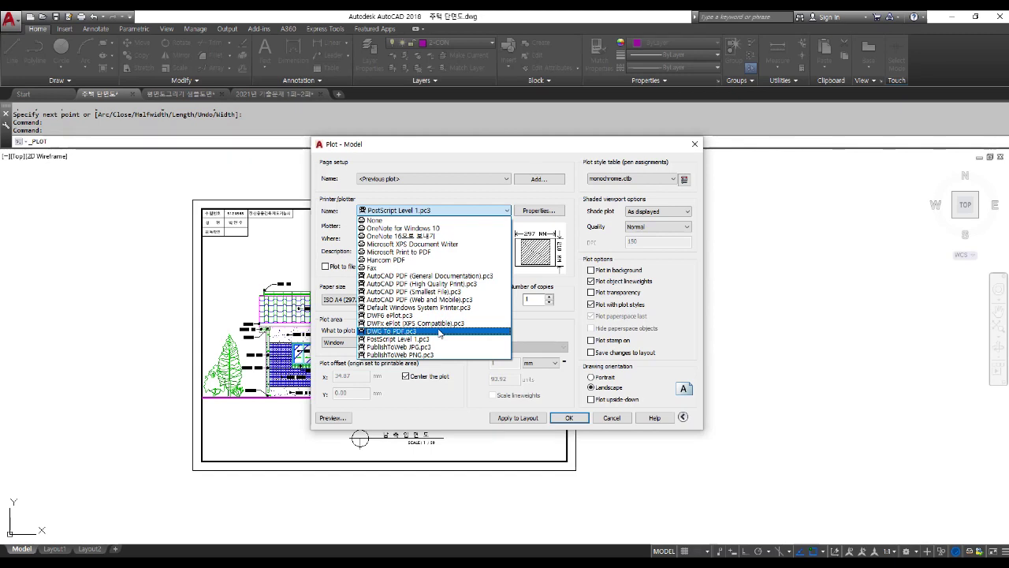
click(440, 332)
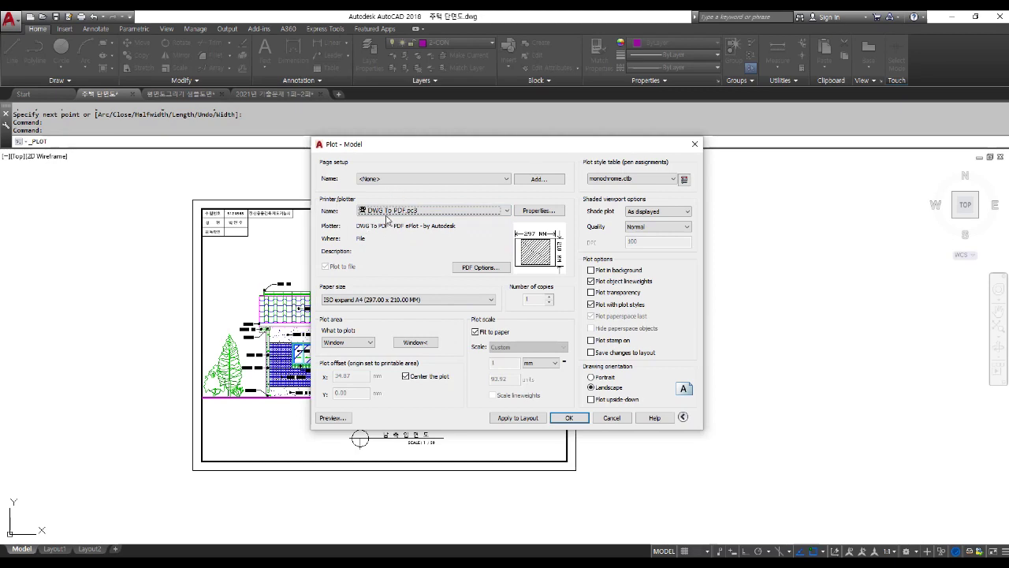
- Set the paper size to ISO full bleed A3 (420.00 x 297.00 MM) and window the plot area to the sheet's inner frame
click(417, 301)
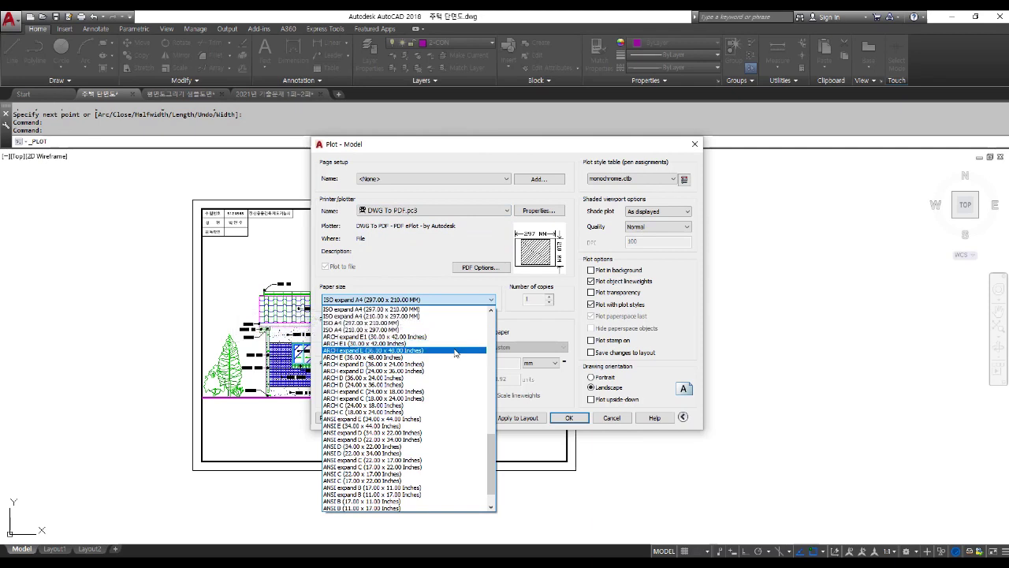
scroll(455, 352, up, 10)
scroll(454, 353, up, 5)
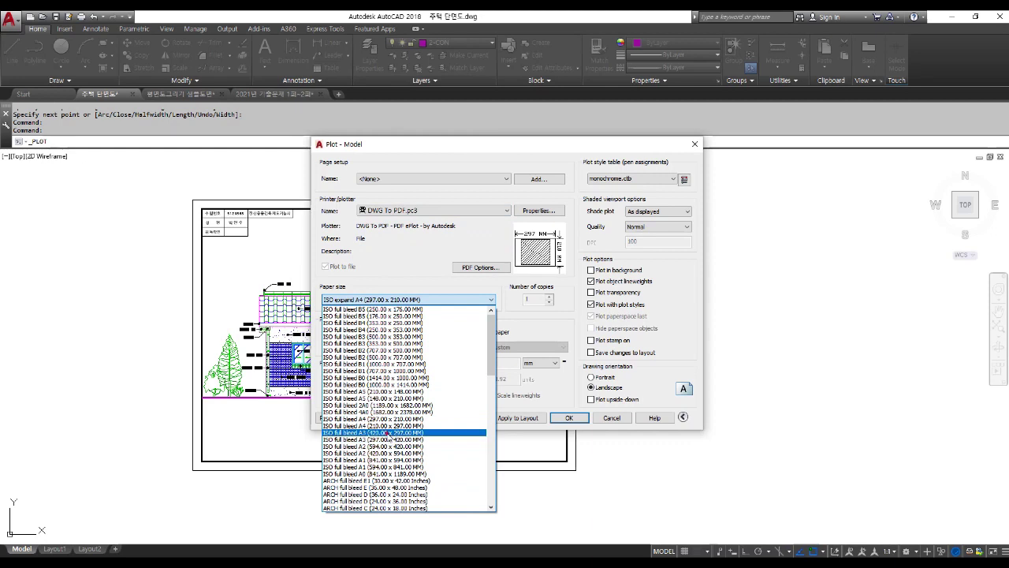
click(388, 433)
click(415, 341)
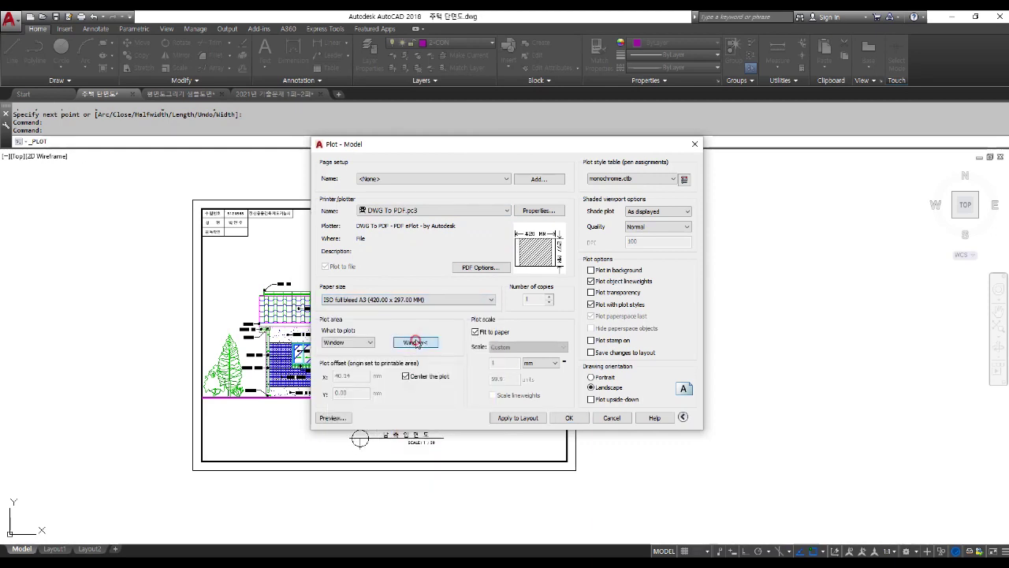
click(203, 461)
click(565, 205)
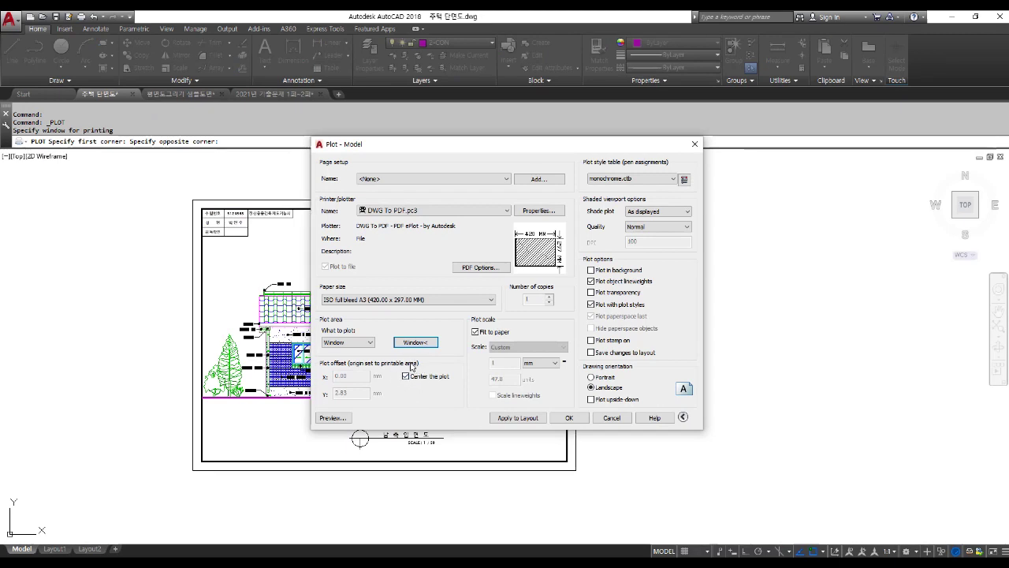
- Turn off fitting to paper, set the plot scale to 1 mm = 50 units, and use the monochrome.ctb plot style table
click(475, 332)
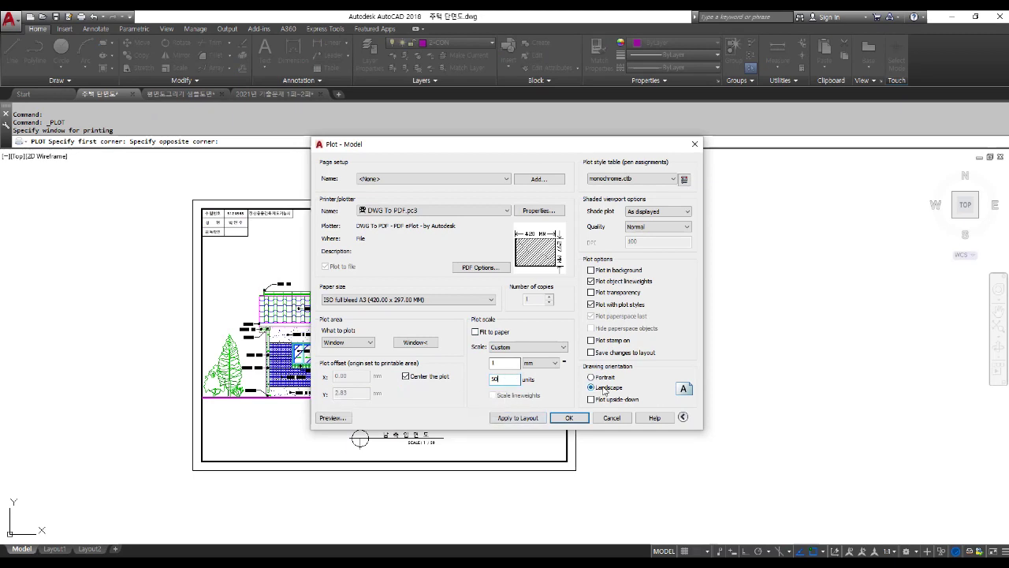
click(643, 178)
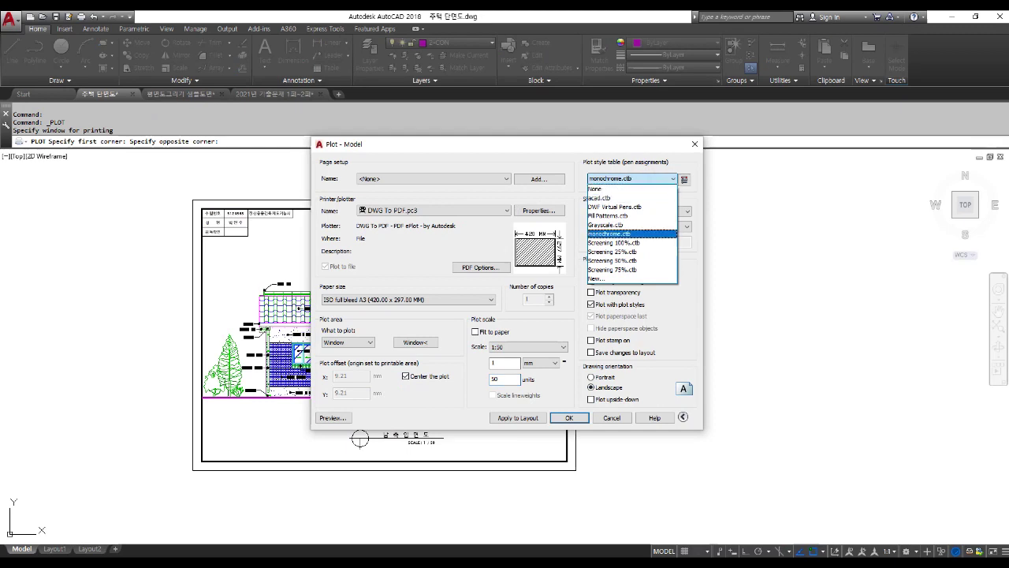
key(Return)
click(523, 312)
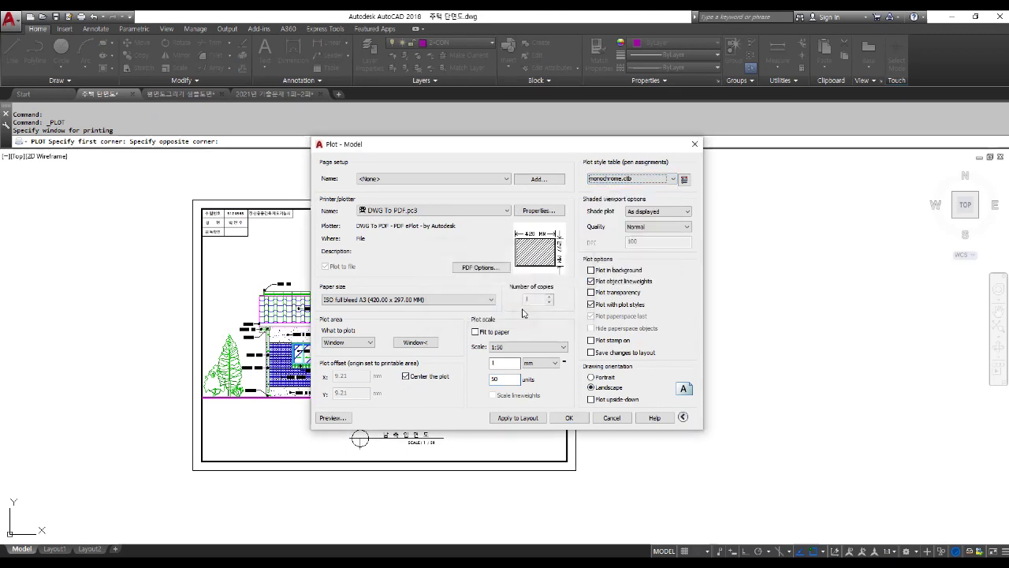
- Check the lineweights assigned to the colours in the monochrome.ctb plot style table, and preview the plotted elevation sheet
click(684, 179)
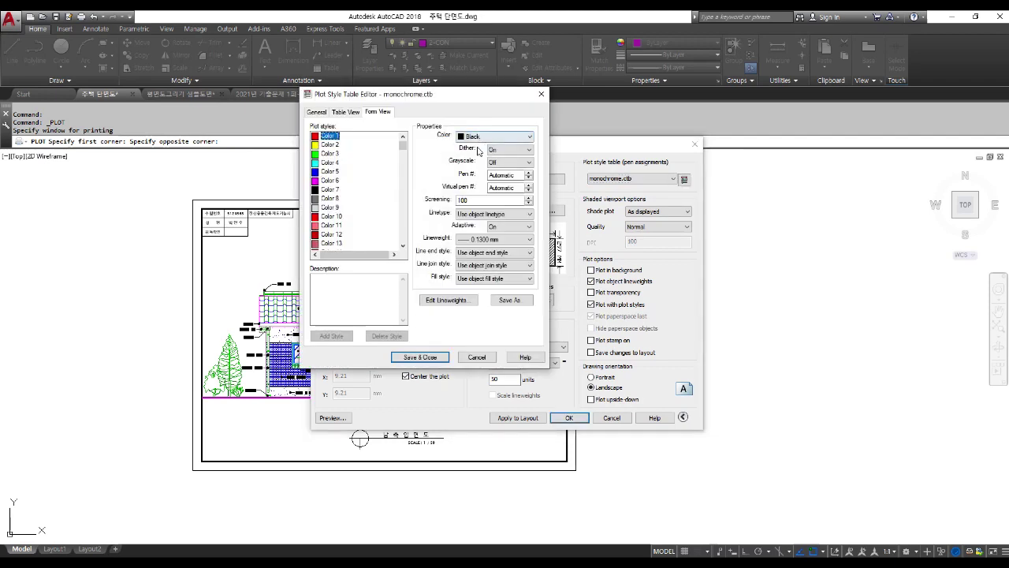
scroll(466, 242, up, 4)
click(331, 154)
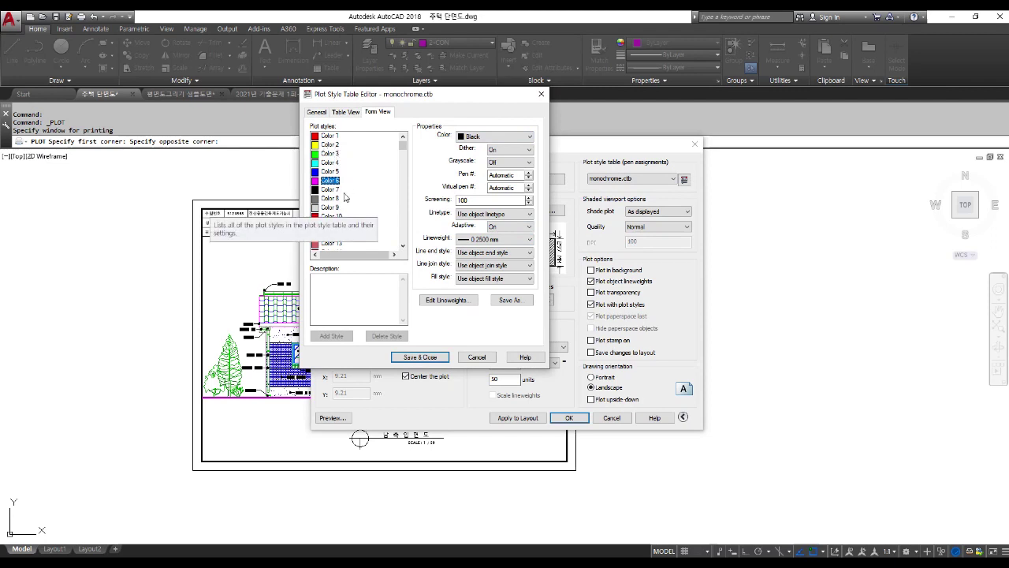
click(432, 356)
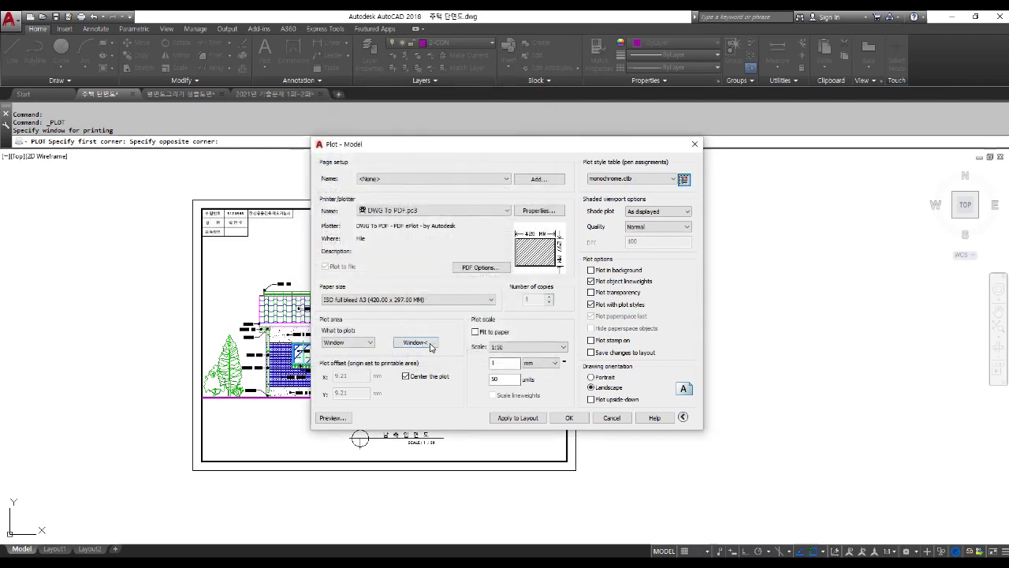
click(342, 420)
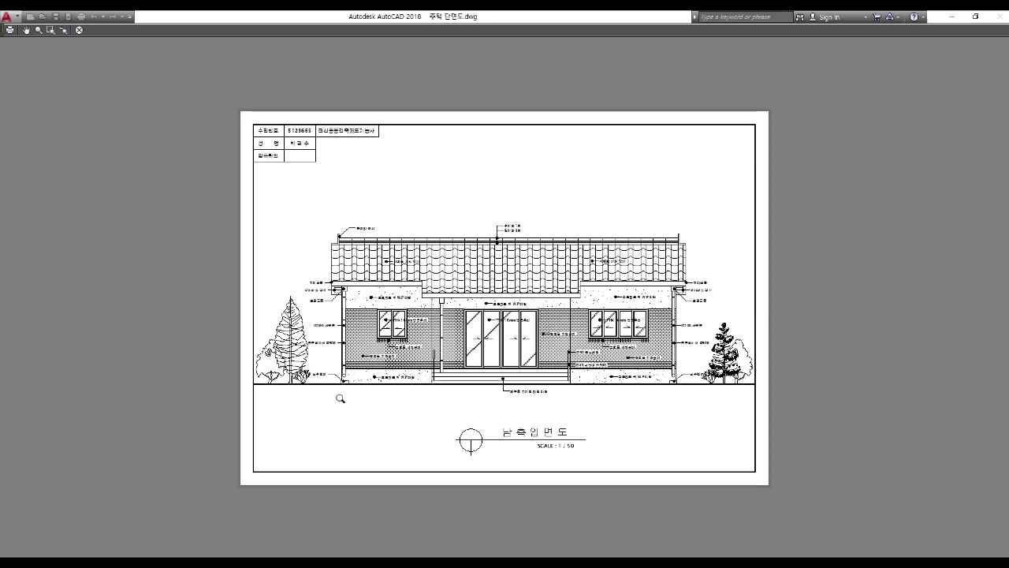
key(Escape)
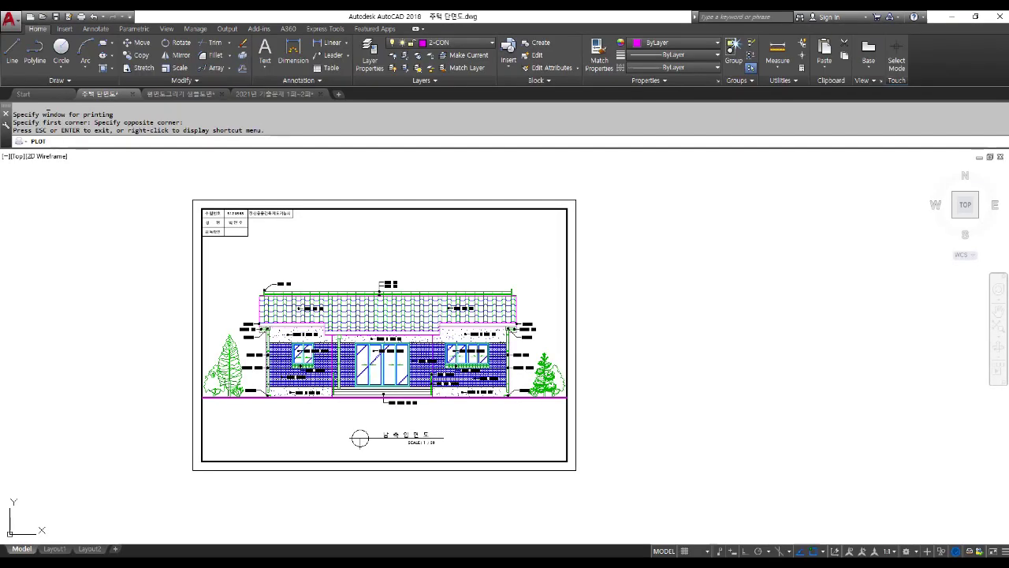